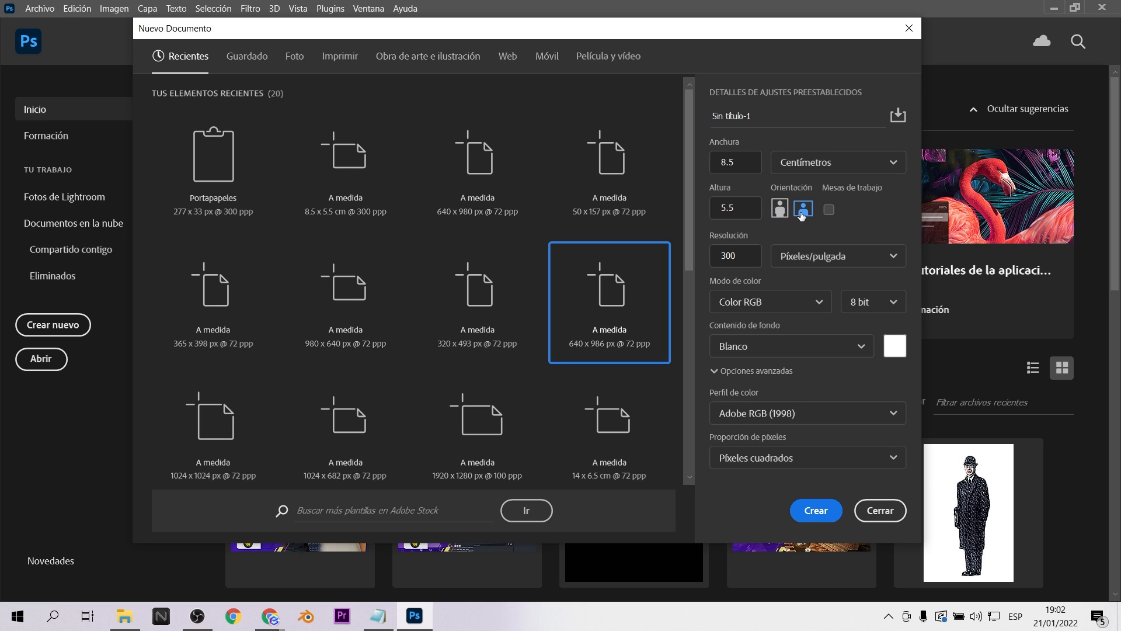
- Create the new 8.5 × 5.5 cm landscape document at 300 pixels per inch, keeping the RGB colour mode
click(761, 304)
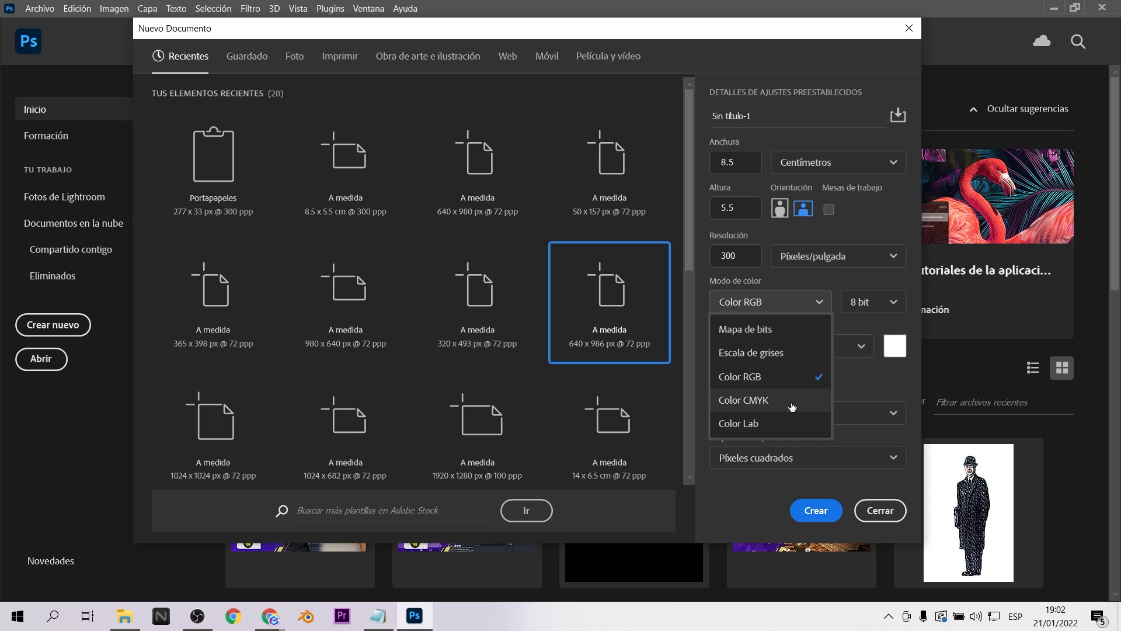
click(904, 219)
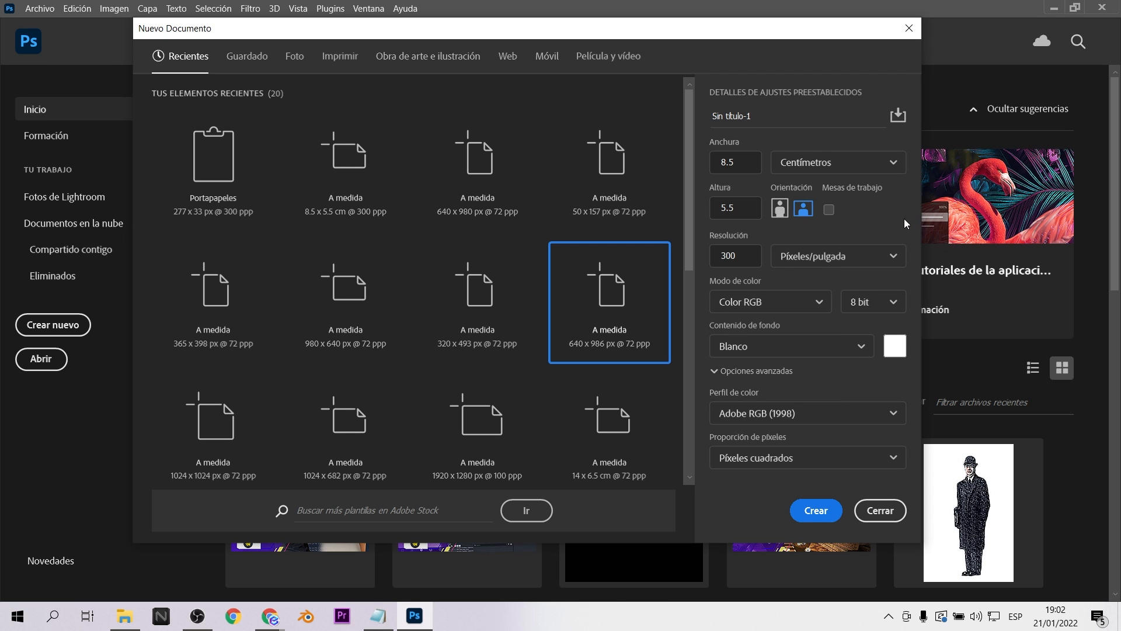
click(818, 513)
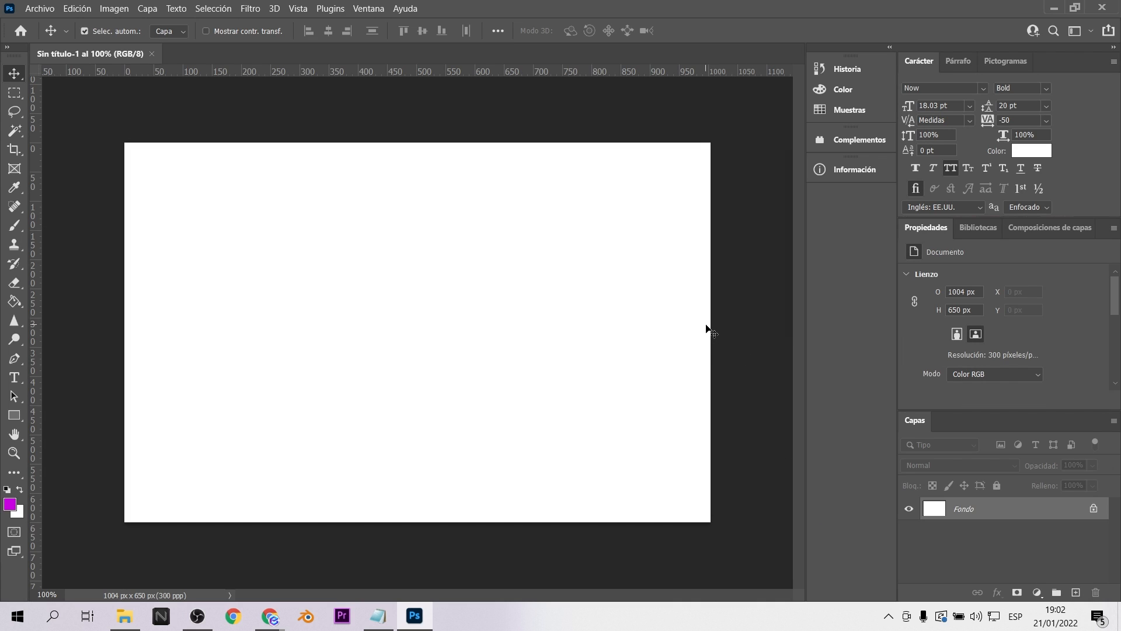
- Place the logo1 image from the imagenes folder into the document, scale it down and move it to the card's right side
click(129, 620)
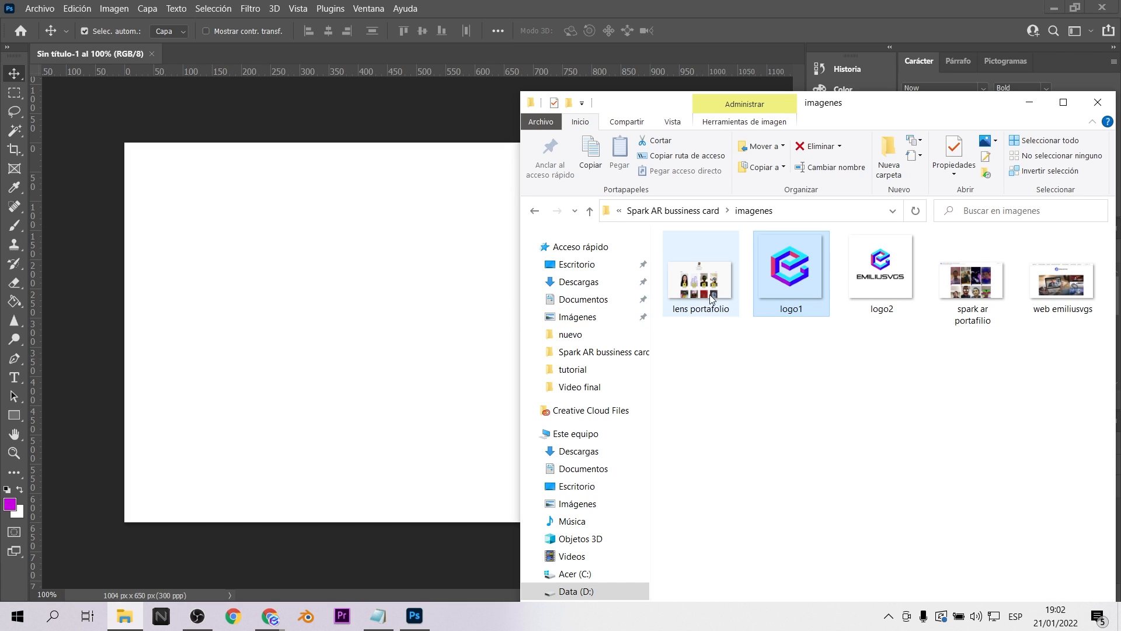
drag(791, 331, 454, 437)
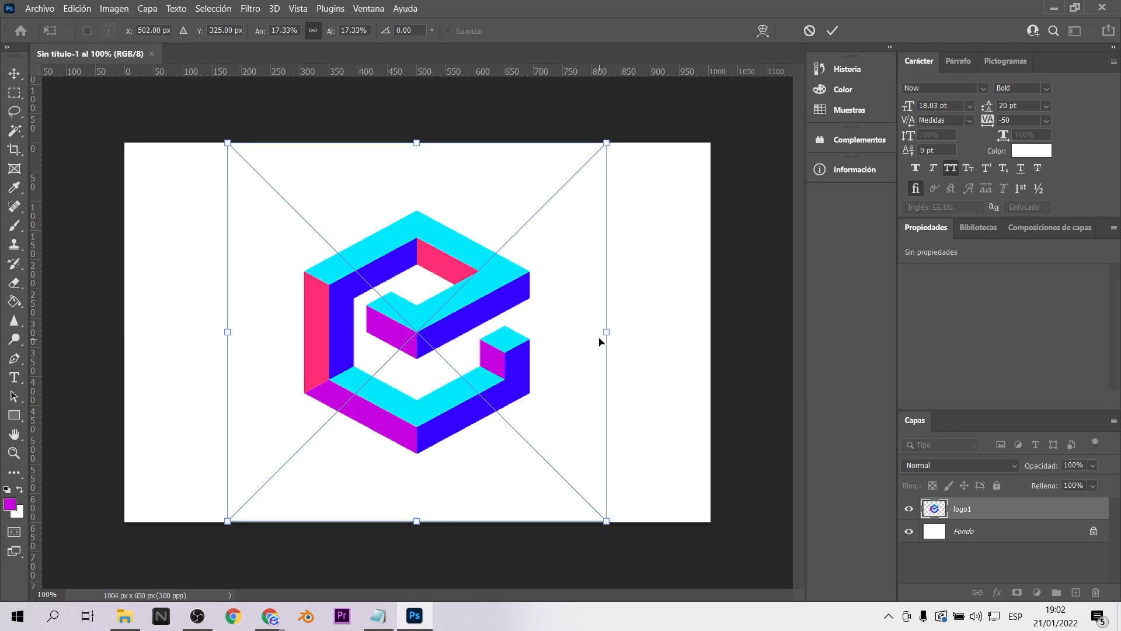
drag(607, 332, 372, 324)
drag(322, 334, 630, 369)
drag(532, 289, 491, 246)
drag(595, 345, 619, 379)
key(Return)
- Scale the logo down further to about 224 × 242 px and reposition it within the card's right half
key(ctrl+t)
drag(515, 272, 452, 242)
drag(631, 334, 626, 350)
key(Return)
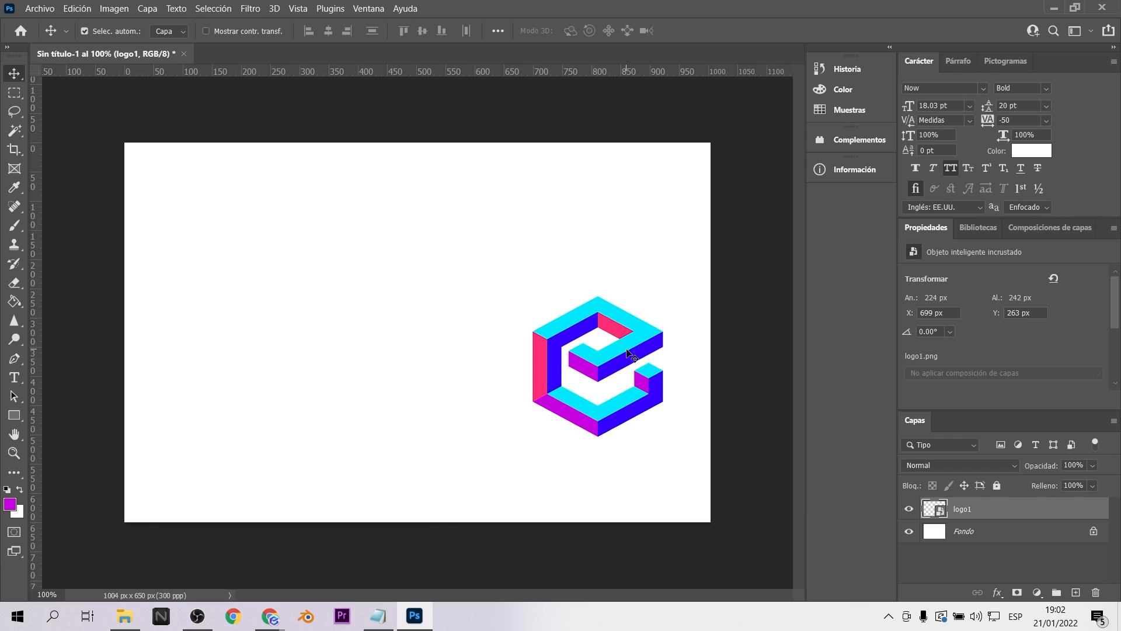
click(848, 110)
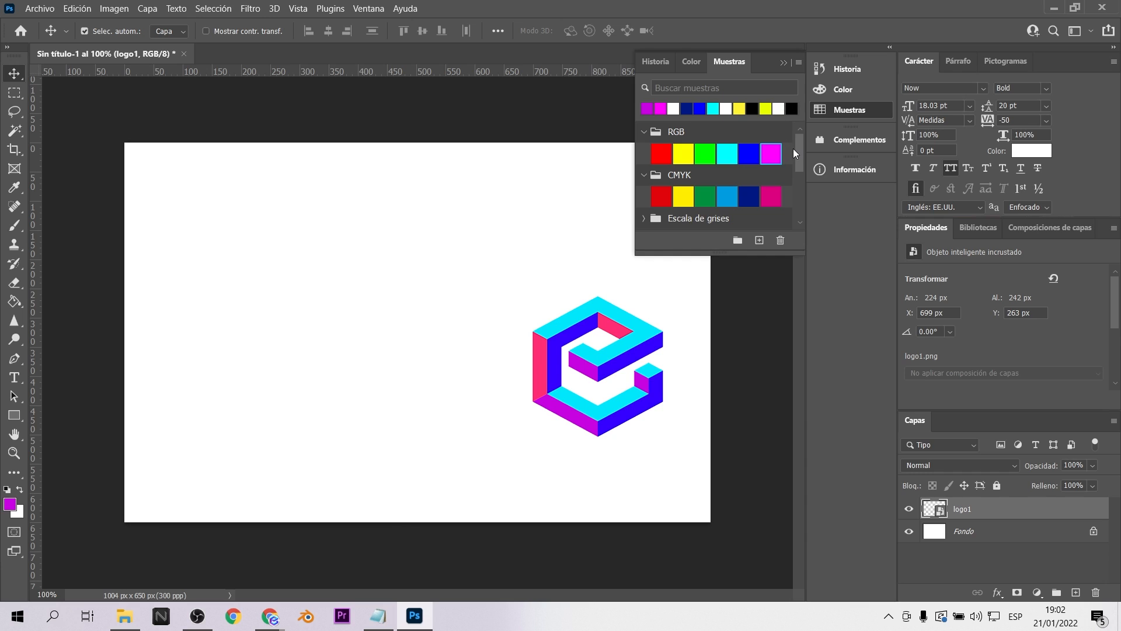
mouse_move(799, 147)
mouse_down()
mouse_move(800, 156)
mouse_move(799, 147)
mouse_up()
click(644, 175)
click(247, 293)
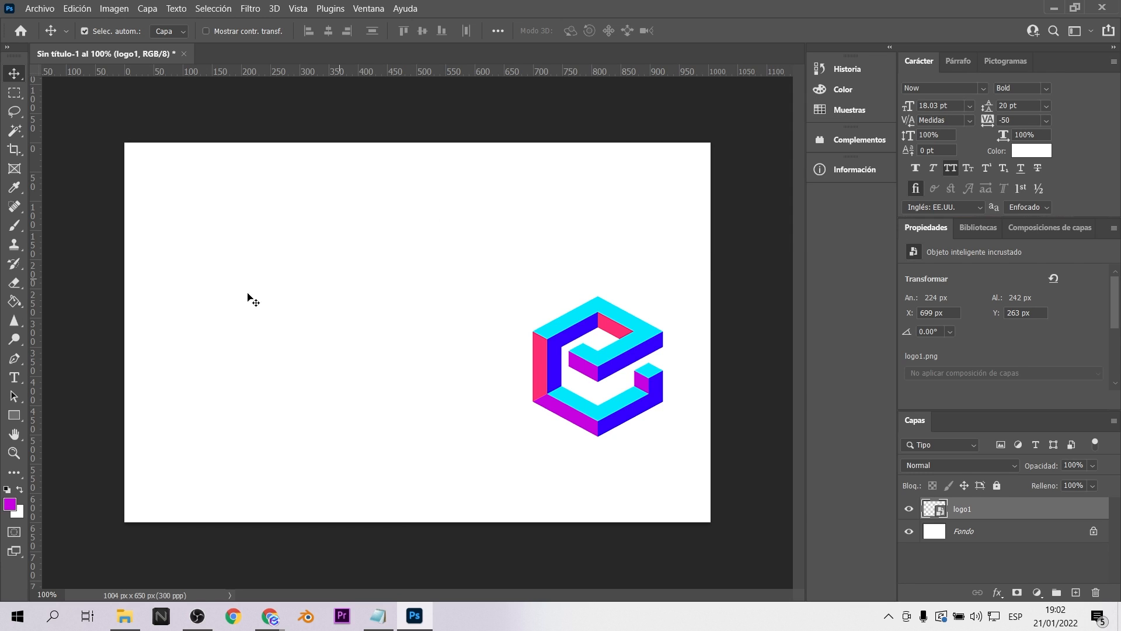
- Draw a dark blue vertical rectangle about 82 × 658 px near the card's middle and shift it up to cover the canvas height
click(14, 416)
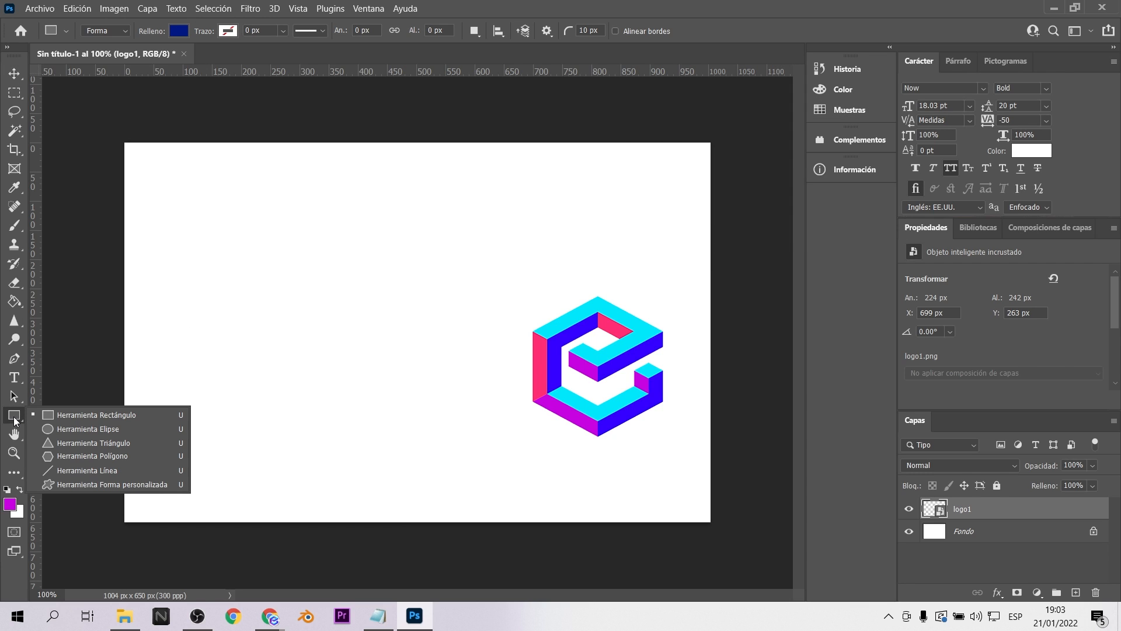
click(15, 419)
drag(378, 146, 429, 527)
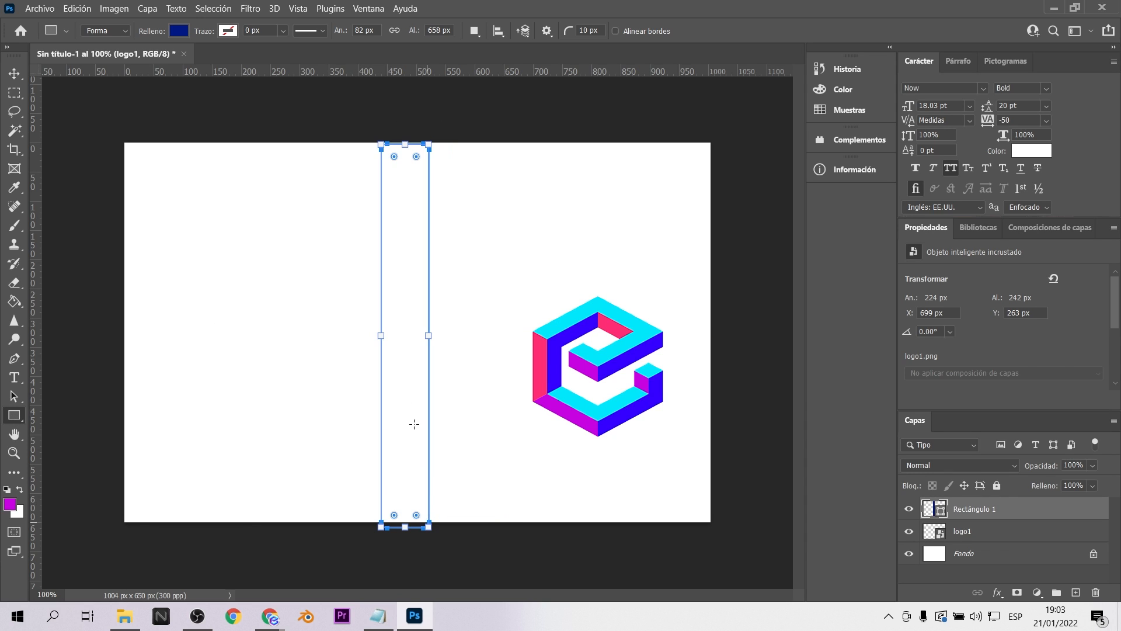
click(14, 72)
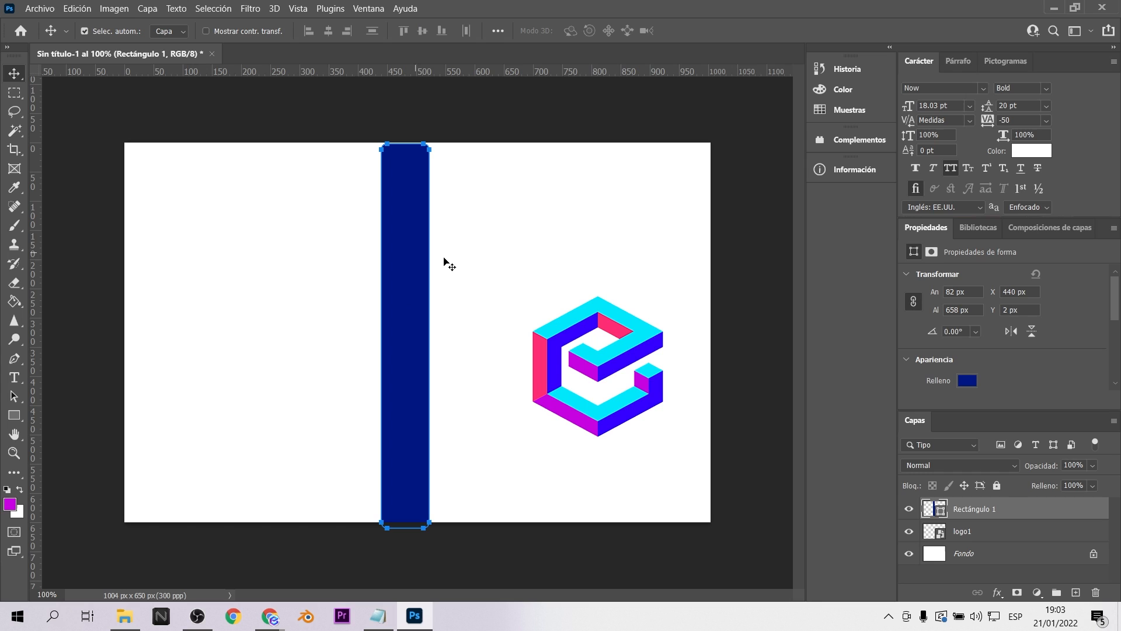
drag(416, 265, 424, 262)
key(ctrl)
- Draw a second, narrower vertical rectangle about 56 × 684 px to the right of the dark blue bar
click(14, 415)
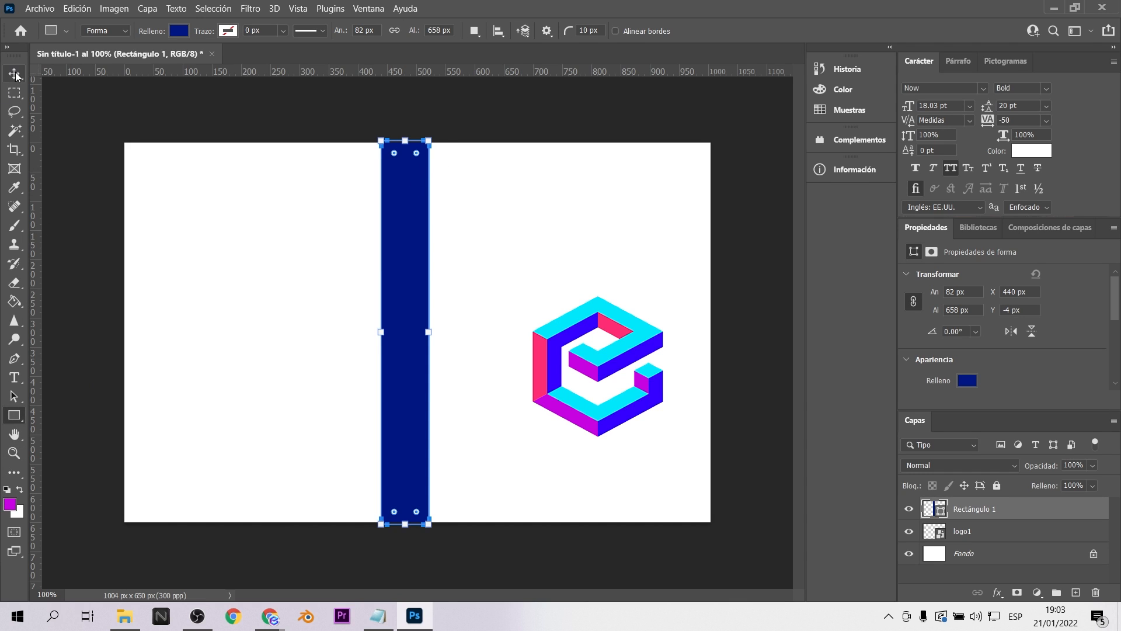
click(16, 77)
click(14, 415)
mouse_move(454, 136)
mouse_down()
mouse_move(470, 250)
mouse_move(475, 531)
mouse_move(487, 535)
mouse_up()
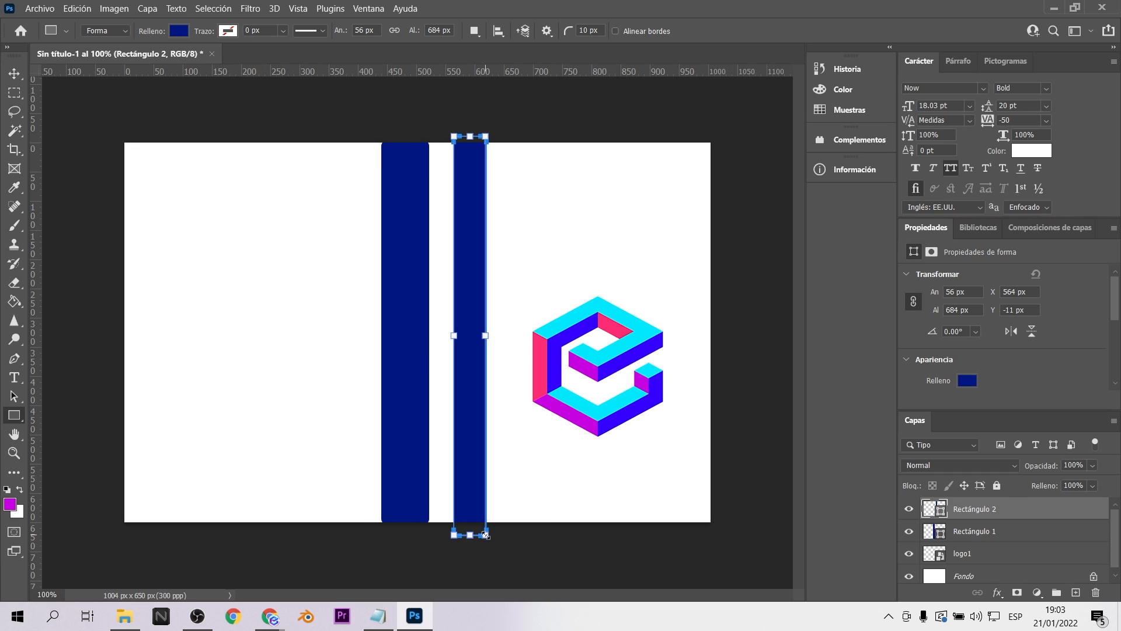
- Fill the narrower bar with purple and move it down flush against the dark blue bar's right edge
click(851, 110)
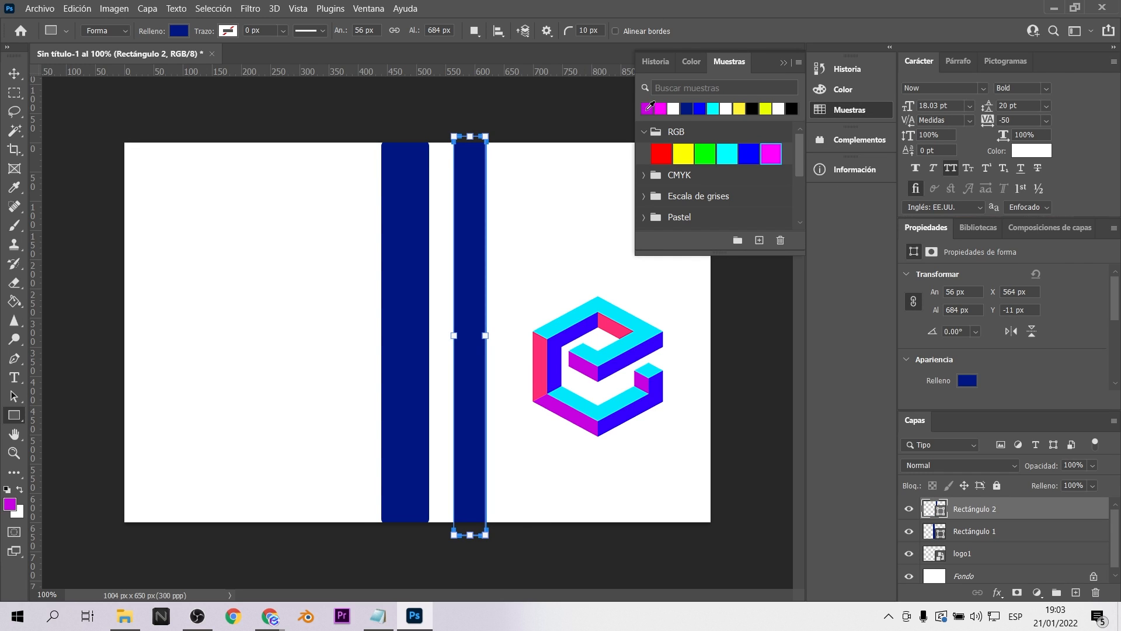
click(647, 109)
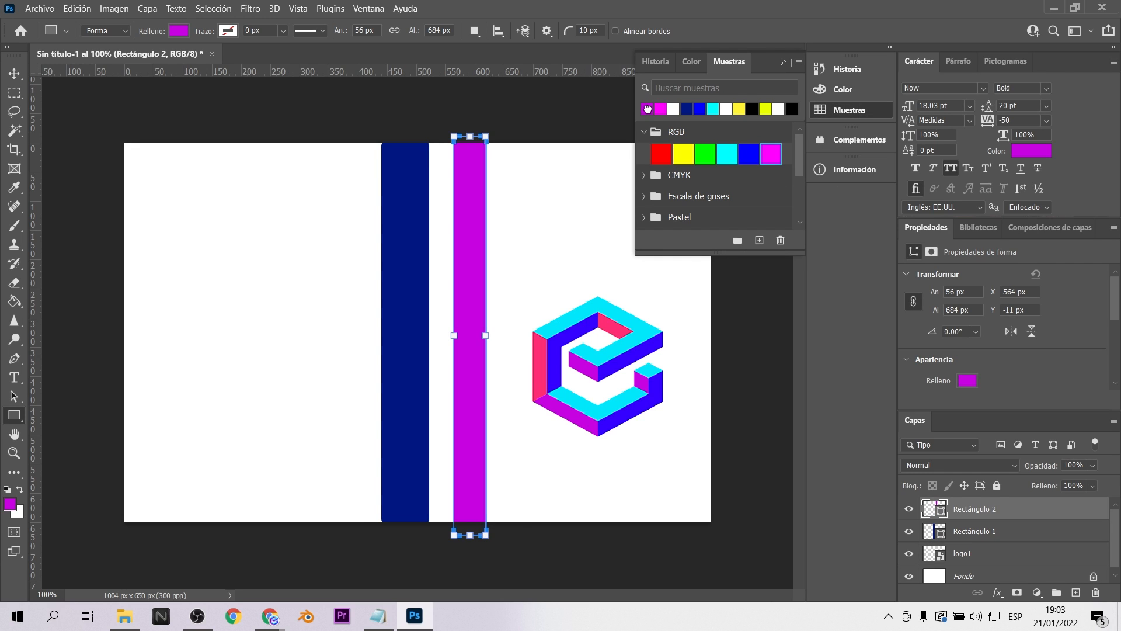
click(7, 76)
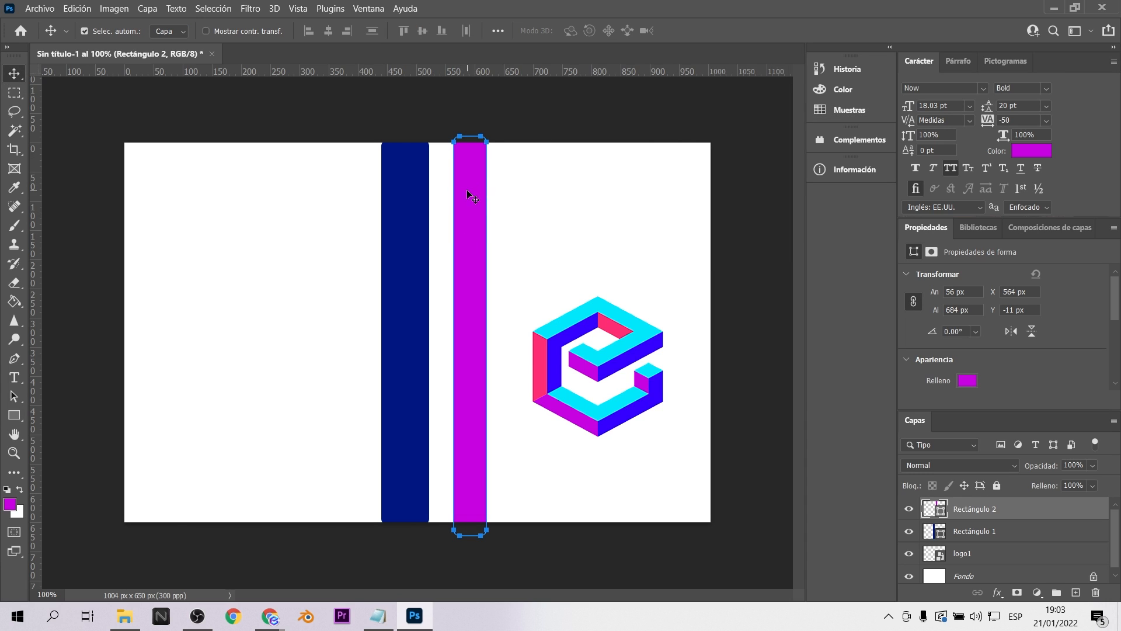
drag(469, 194, 442, 334)
shift+click(393, 237)
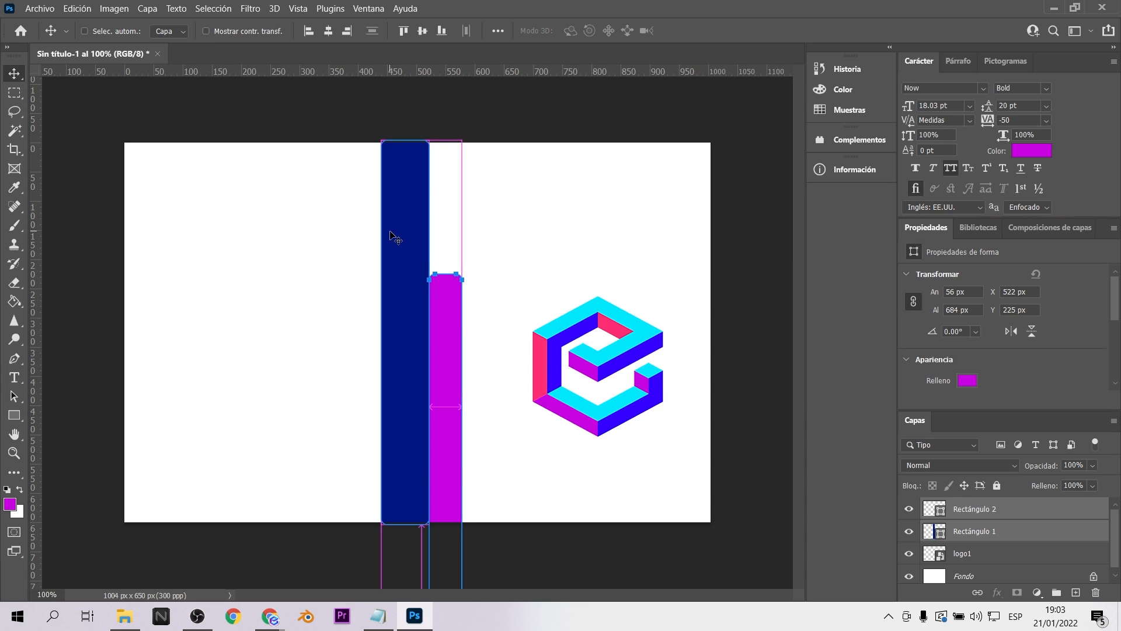
key(ctrl+t)
drag(468, 261, 465, 257)
key(ctrl+z)
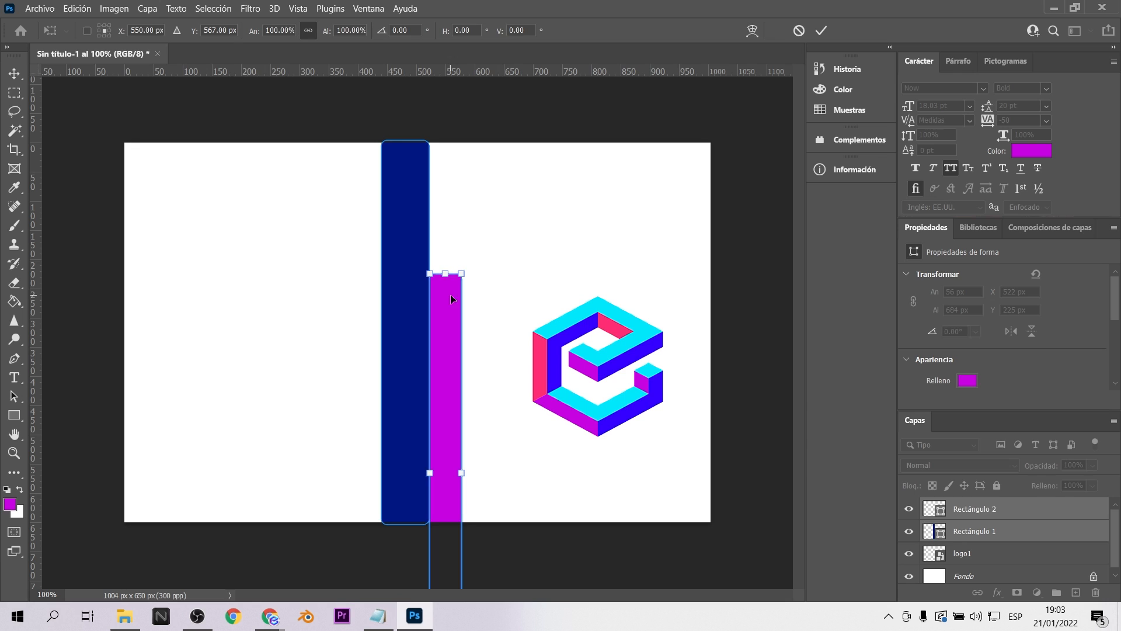
key(Escape)
- Rotate the dark blue and purple bars together by about -4° and shift them slightly right
shift+click(455, 507)
shift+click(456, 507)
key(ctrl+t)
drag(482, 121, 461, 109)
drag(387, 271, 406, 270)
key(Return)
click(738, 292)
- Stretch the slanted dark blue bar to about 83 × 667 px so it spans the full canvas height
click(423, 491)
key(ctrl+t)
drag(417, 524, 417, 533)
drag(455, 336, 455, 335)
drag(420, 342, 418, 335)
key(Return)
click(496, 125)
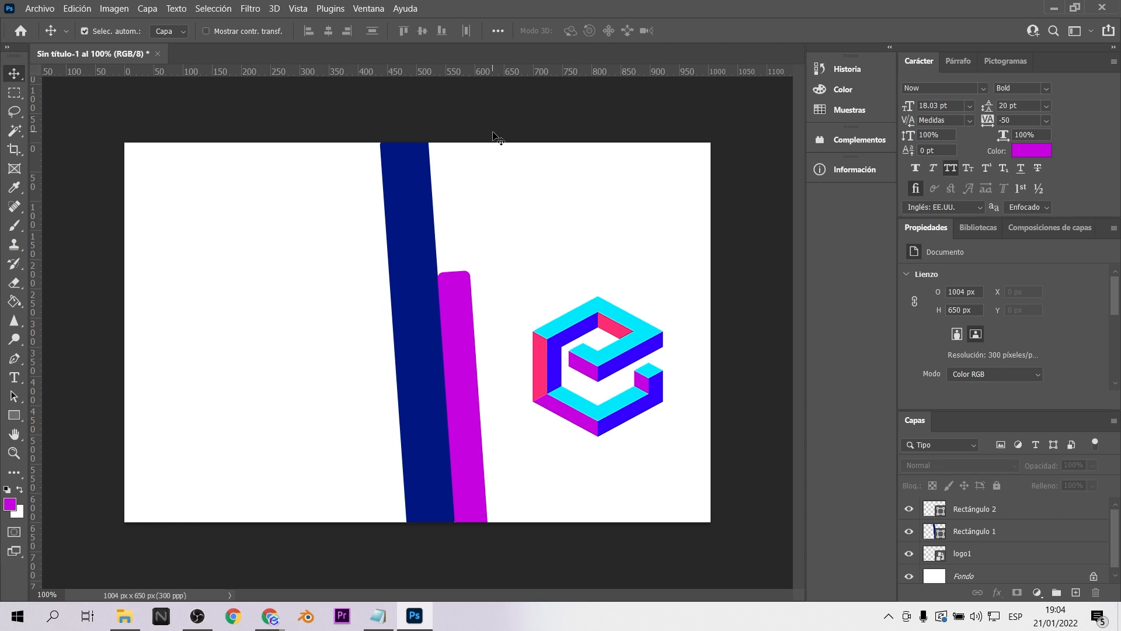
- Change the fill of the wide slanted bar to bright blue
click(418, 196)
click(857, 113)
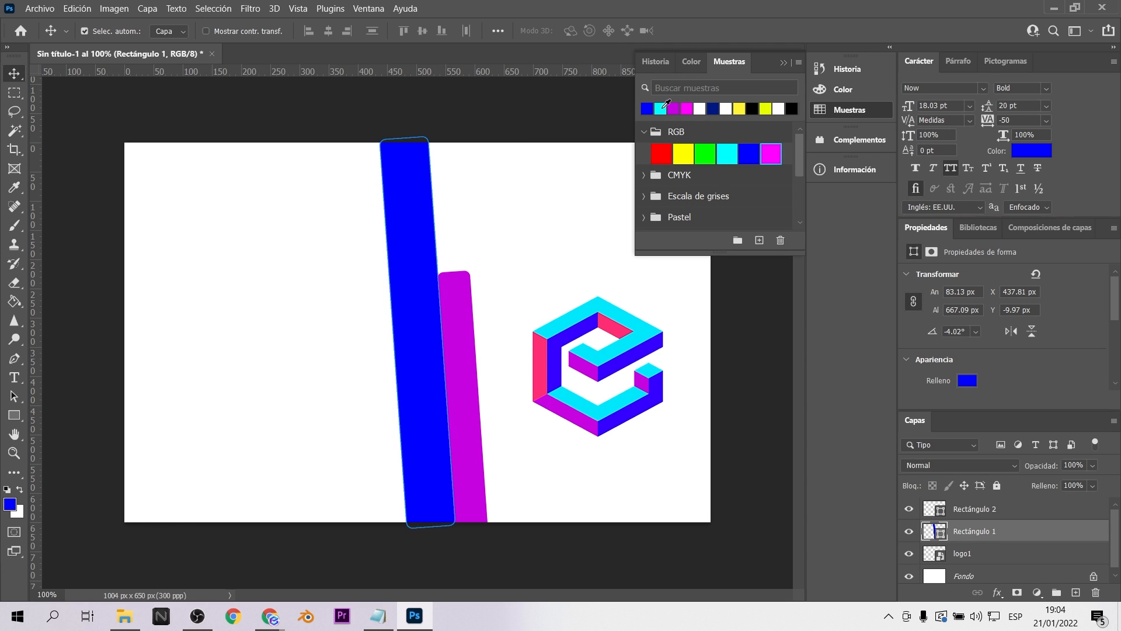
click(529, 125)
- Draw a rectangle about 636 × 665 px over the card's left part and move its layer beneath both slanted bars
click(14, 416)
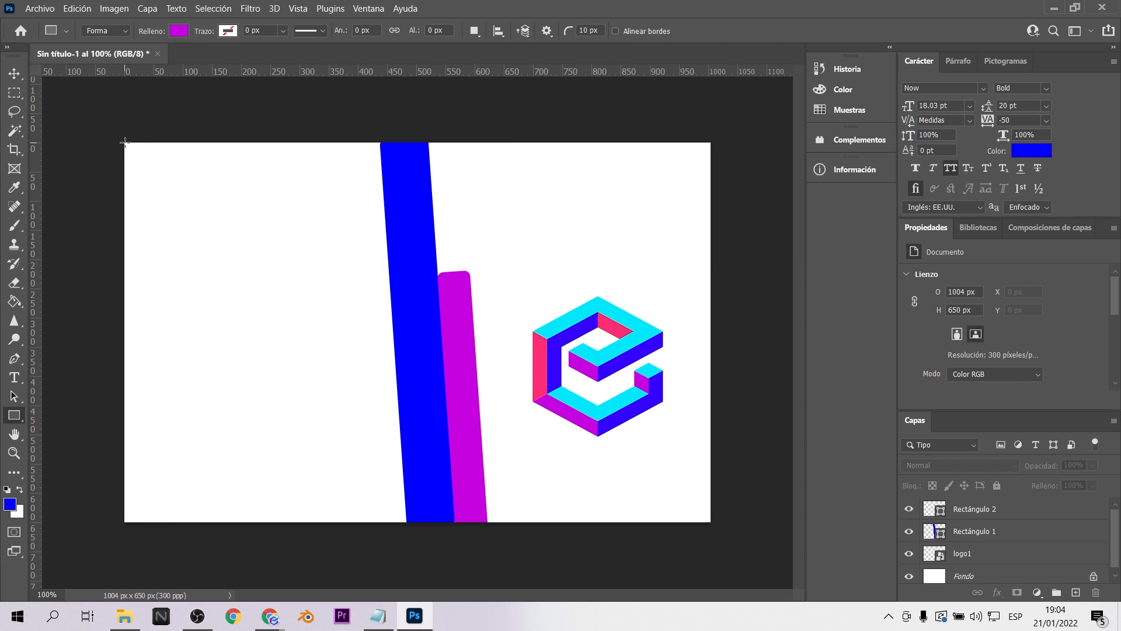
drag(118, 139, 489, 525)
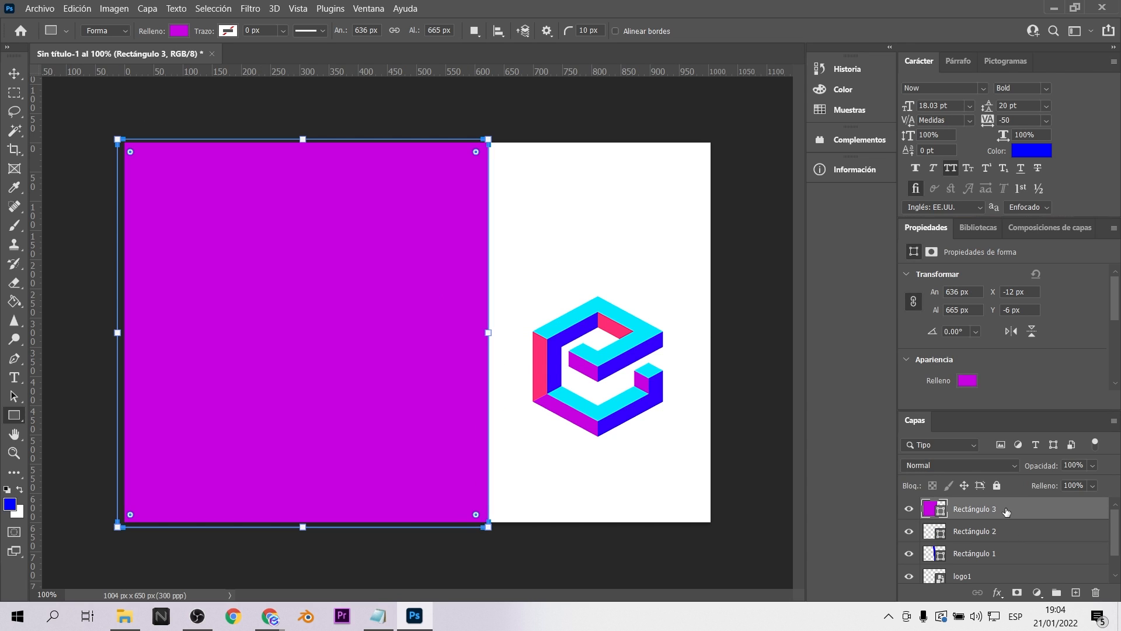
drag(1005, 511, 1013, 566)
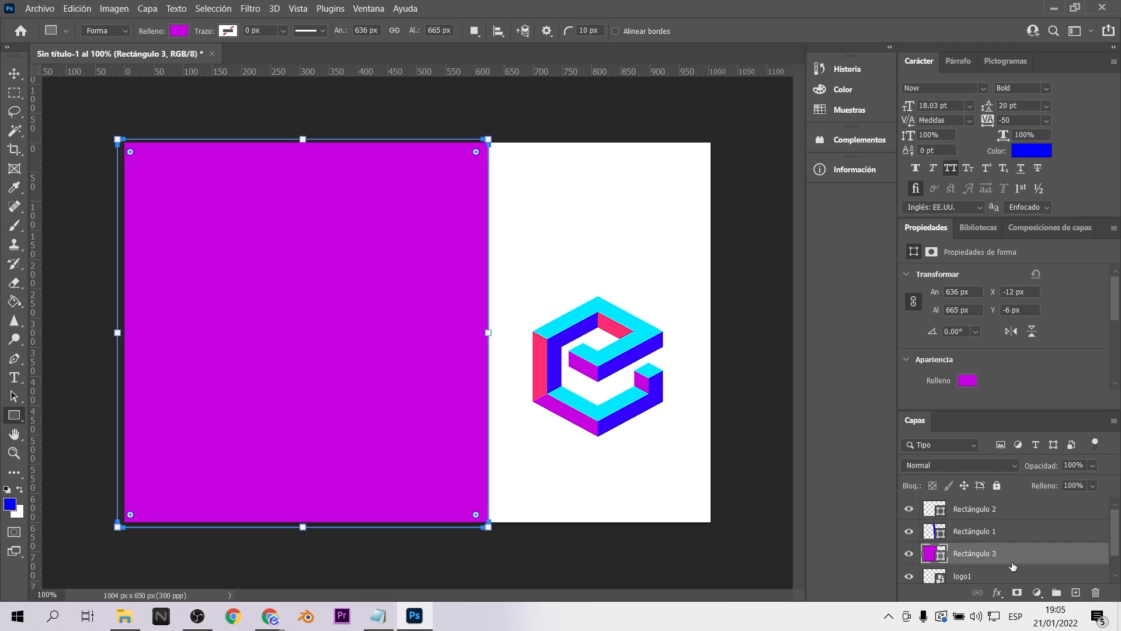
- Change the fill of the large background rectangle to dark blue
click(968, 381)
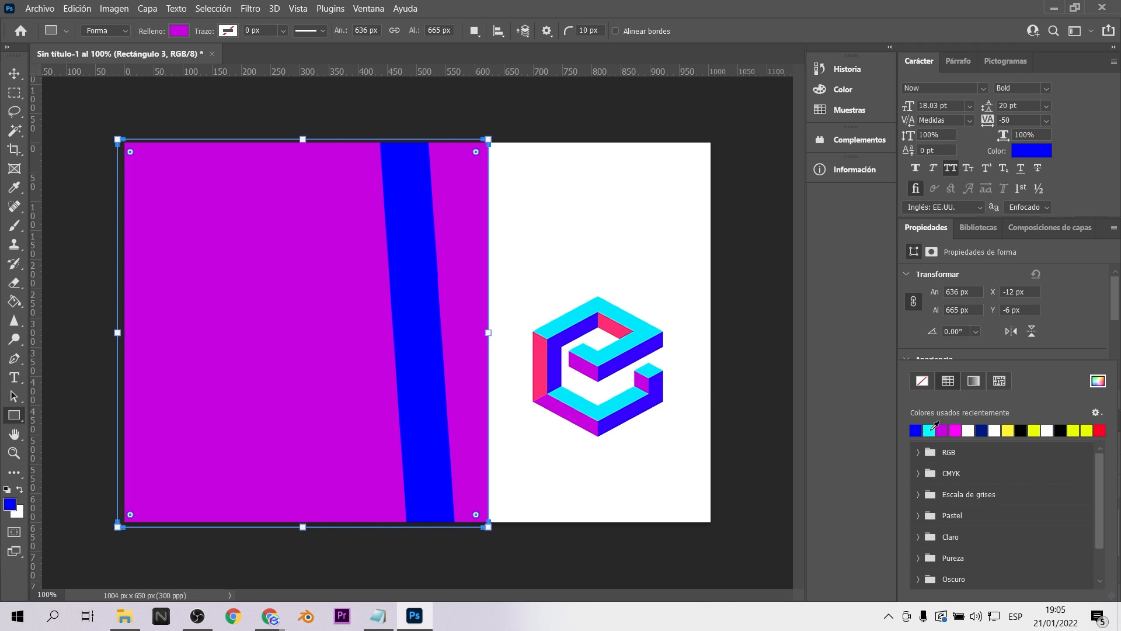
click(984, 431)
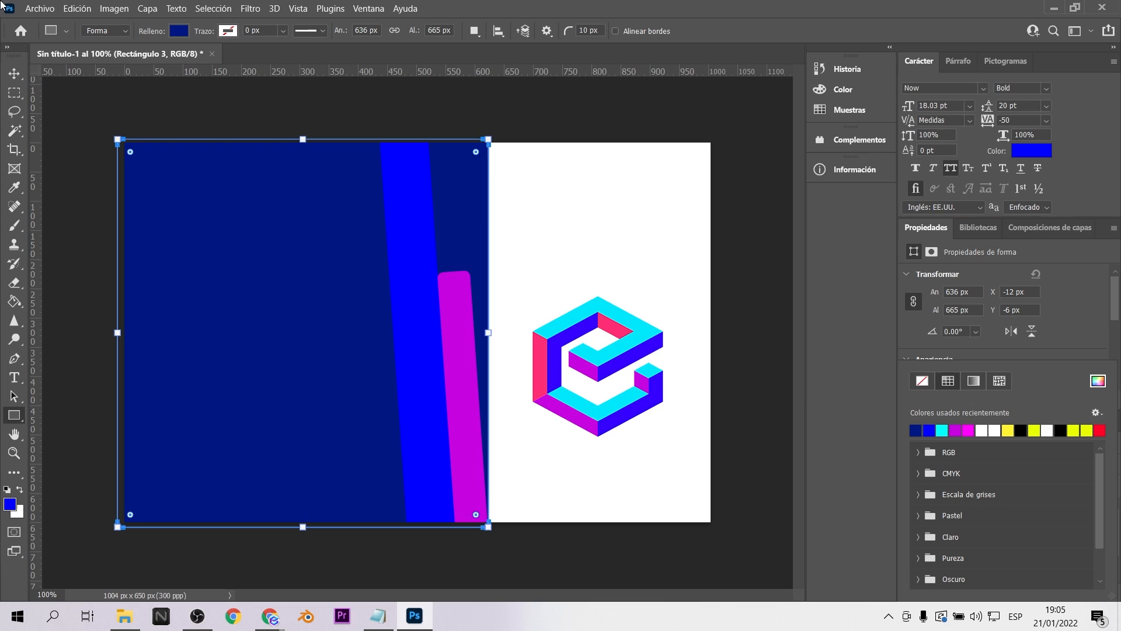
click(14, 73)
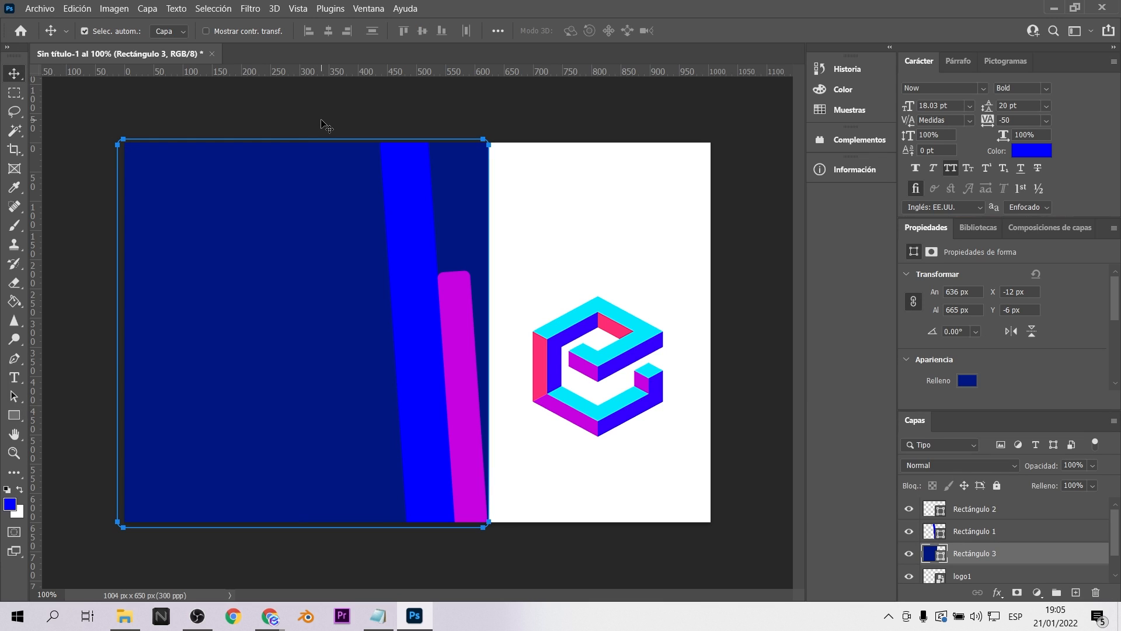
- Move the large rectangle's right-hand anchor points inward with Direct Selection so its edge follows the slanted bright blue bar
key(ctrl+t)
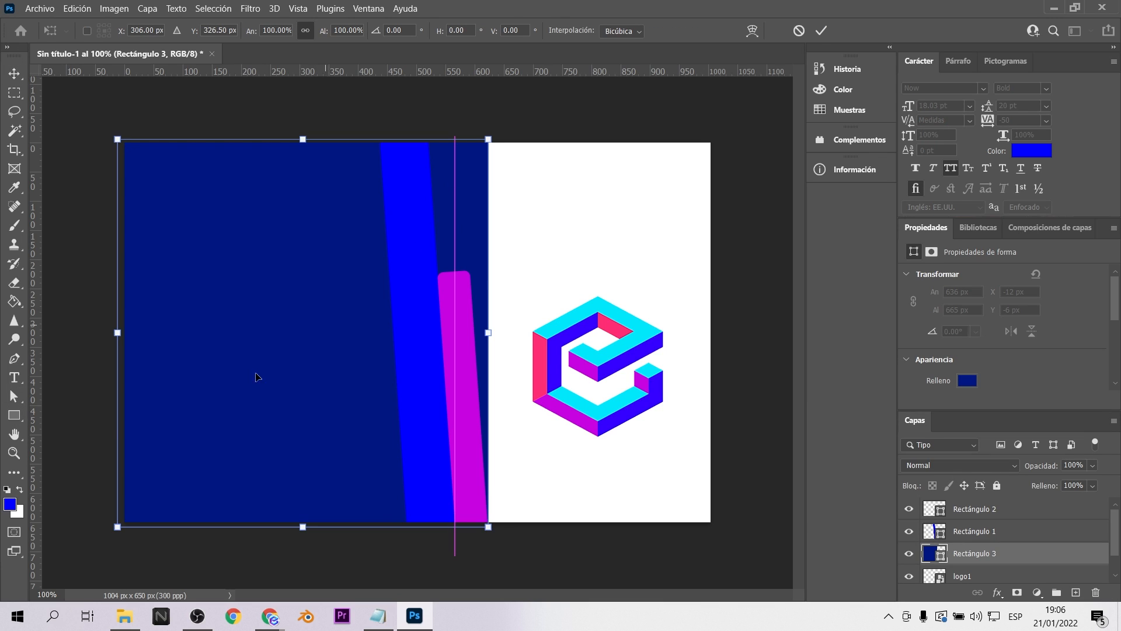
right_click(15, 400)
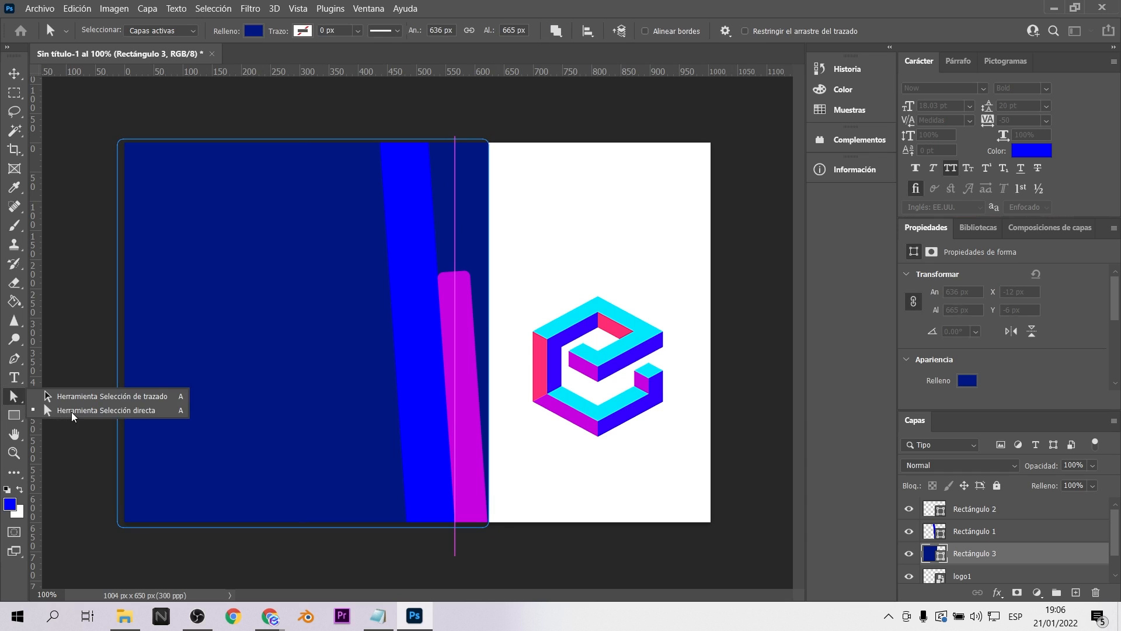
click(72, 412)
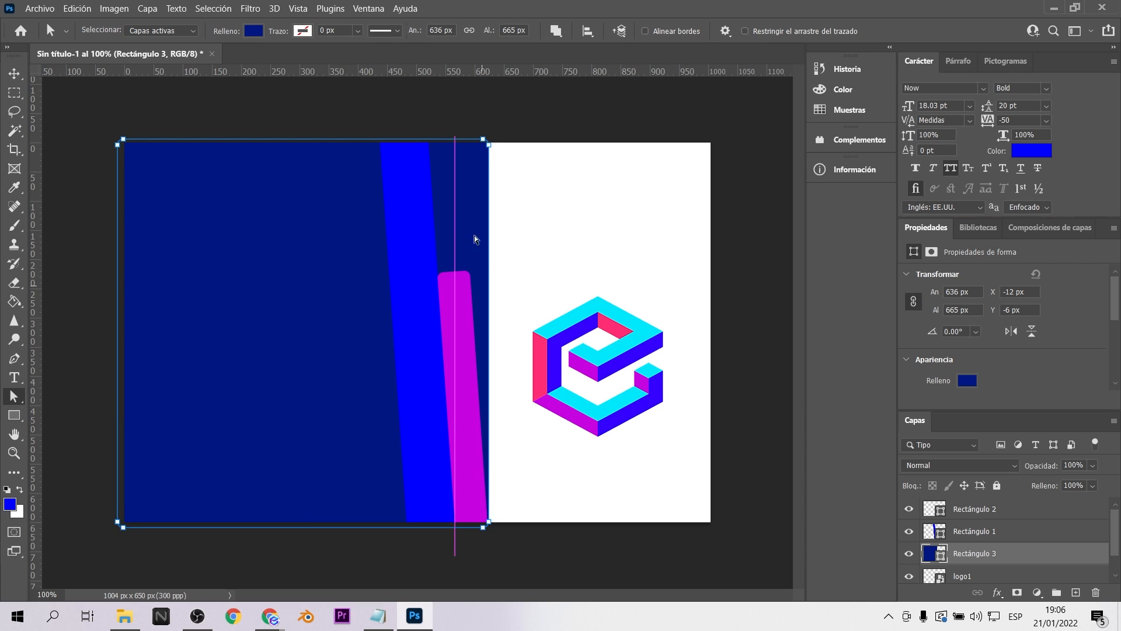
drag(488, 144, 432, 199)
click(532, 244)
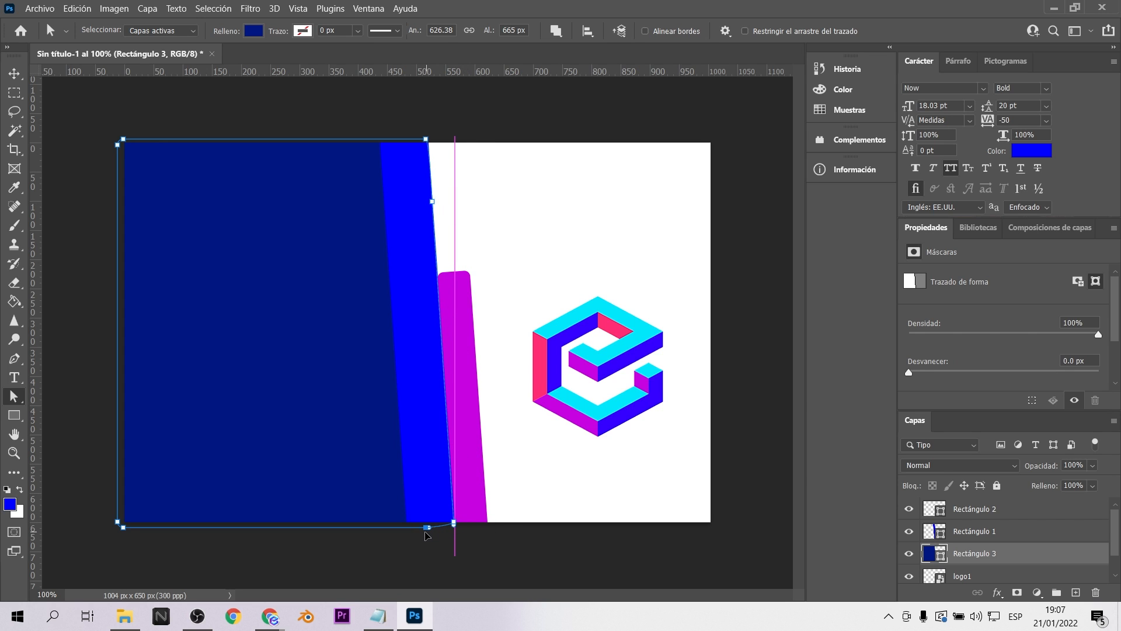
click(292, 393)
click(9, 69)
click(296, 116)
- Add the cardholder's full name as a text line near the top of the dark blue area
alt+scroll(321, 271, down, 3)
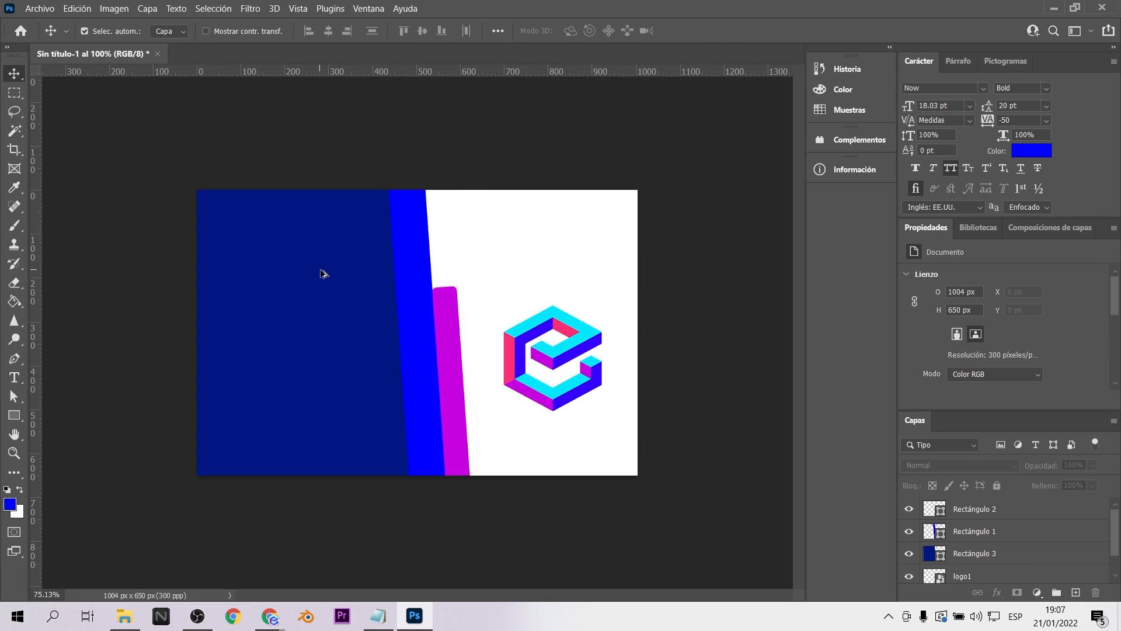
alt+scroll(317, 273, up, 2)
click(15, 378)
click(182, 185)
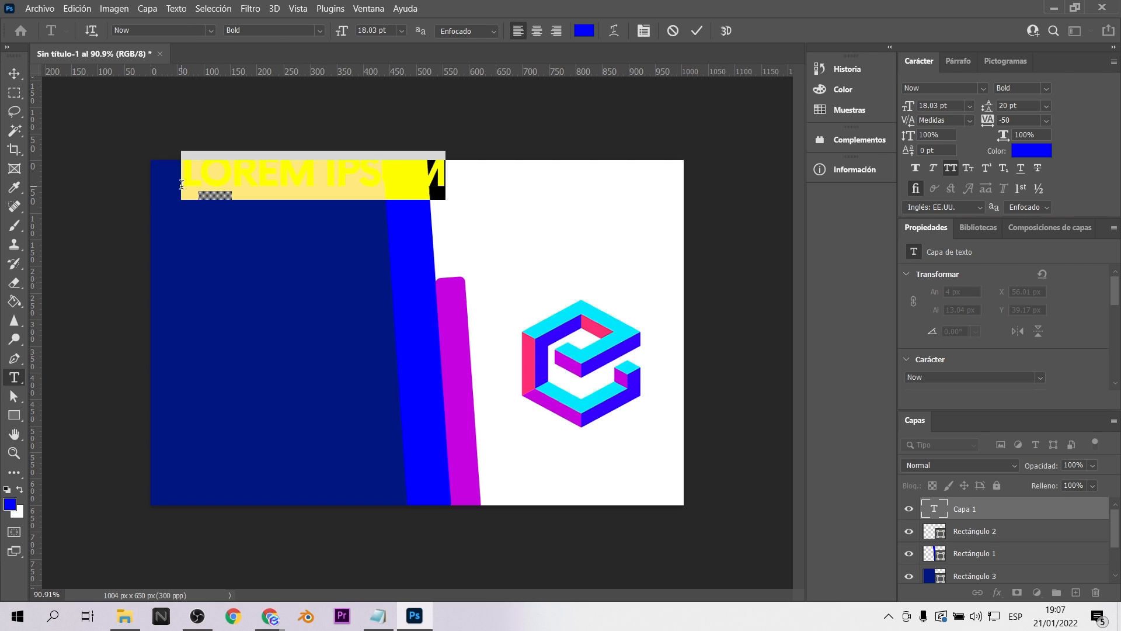
text(EMILI)
click(10, 77)
drag(280, 175, 260, 191)
- Set the name text to white at 14.03 pt and move it slightly down within the dark blue area
double_click(260, 191)
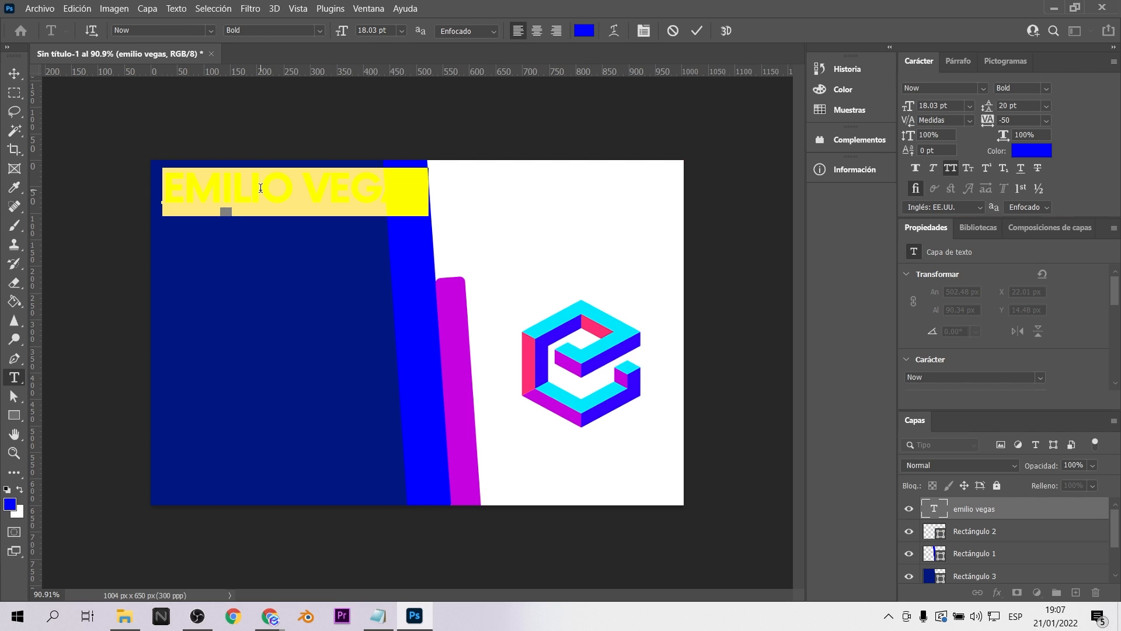
click(585, 31)
click(656, 238)
click(984, 233)
drag(342, 31, 333, 32)
click(13, 74)
drag(267, 197, 267, 211)
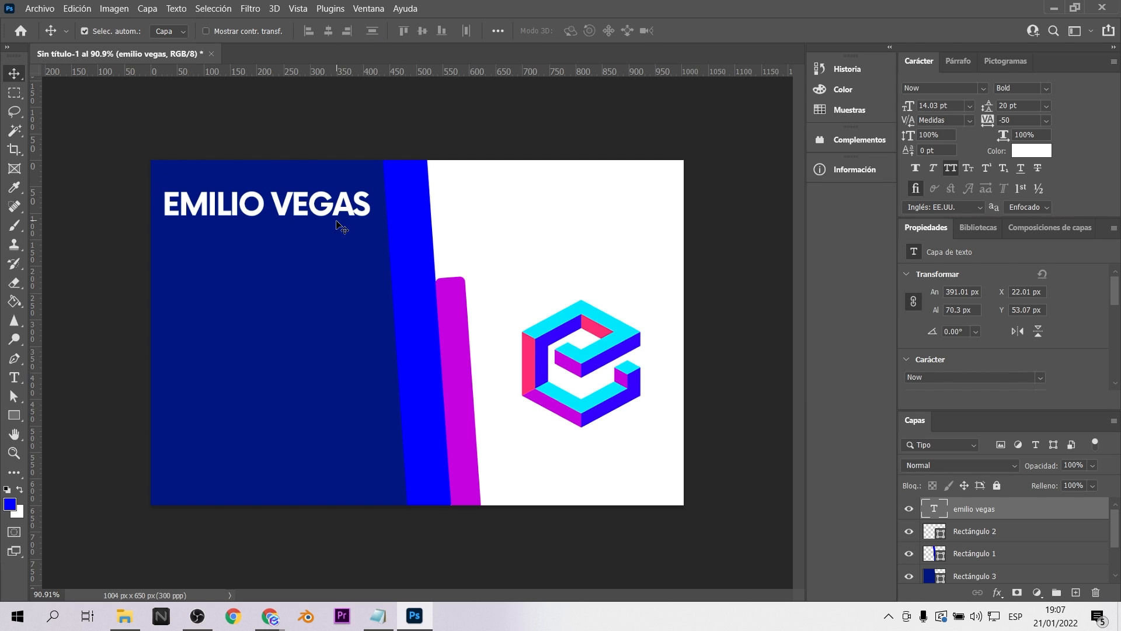
- Add a two-line text in the lower dark blue area reading "AR / VR" and "DEVELOPER"
key(t)
click(187, 369)
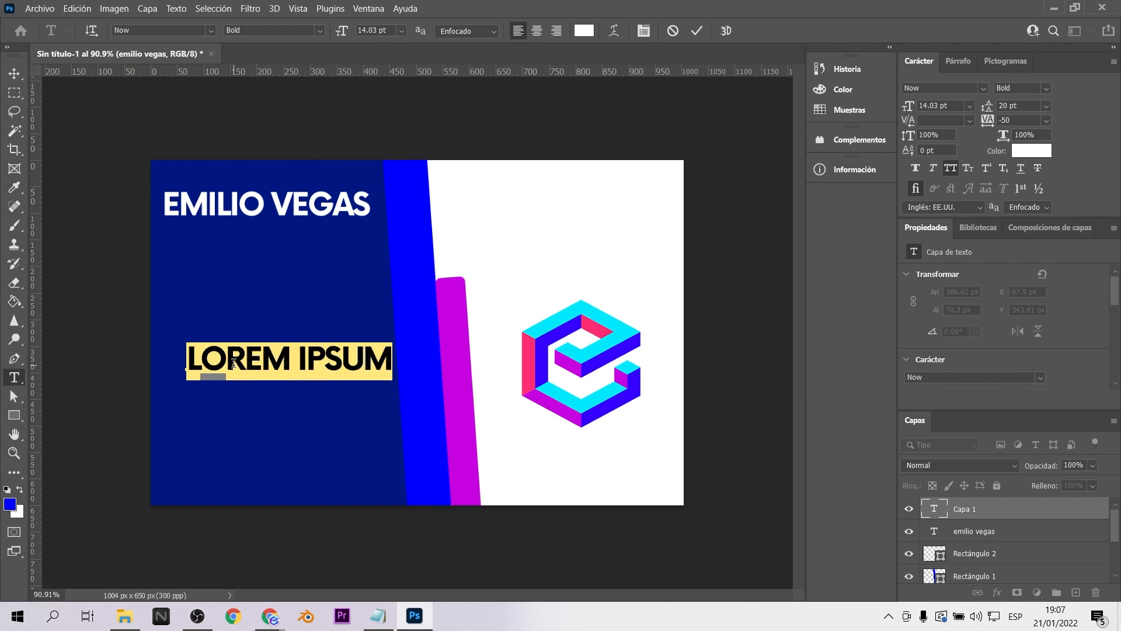
text(AR / VR)
key(Return)
text(DEVELOPER)
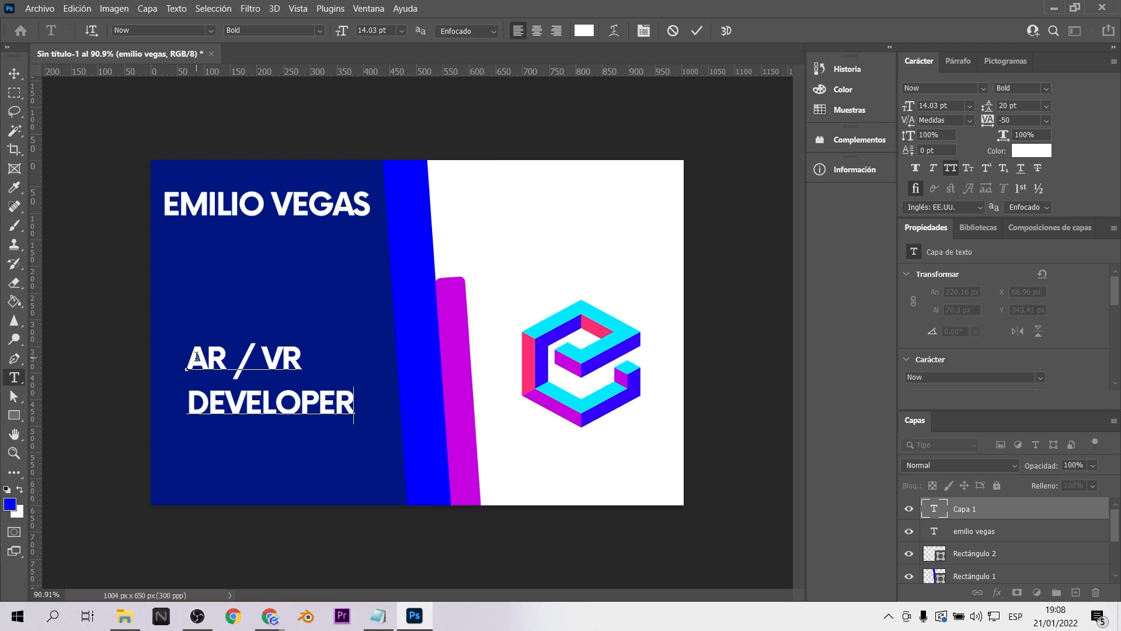
- Set the job title text to 18.03 pt and move it into the lower corner of the dark blue area
key(ctrl+a)
text(3)
key(Return)
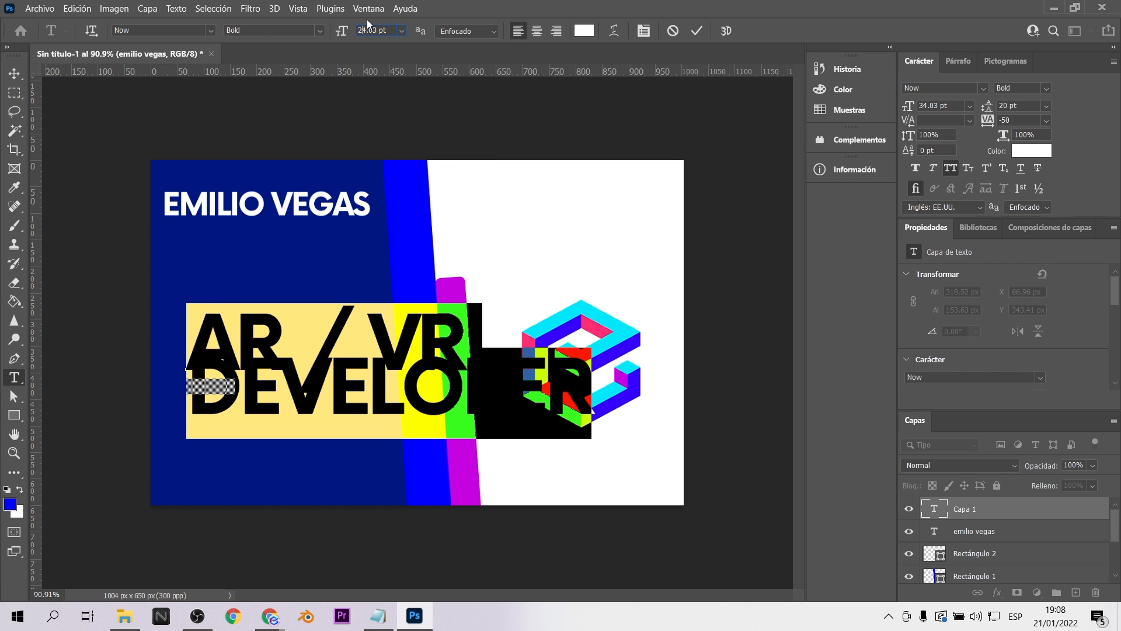
drag(367, 31, 363, 31)
text(0)
click(14, 74)
drag(245, 365, 221, 424)
double_click(220, 424)
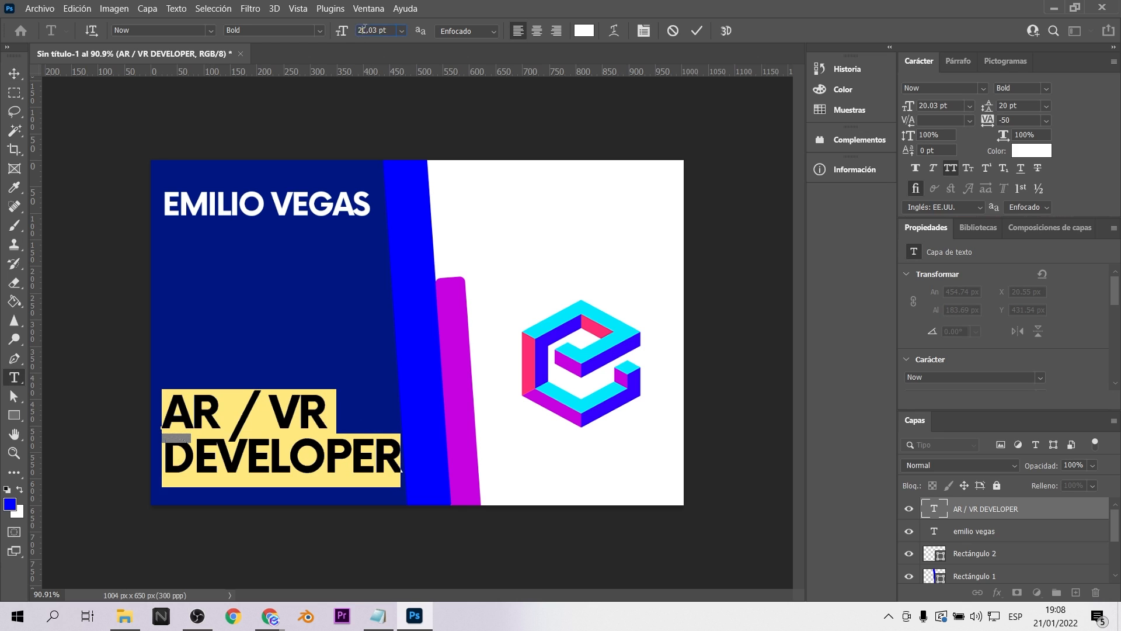
key(Return)
click(14, 73)
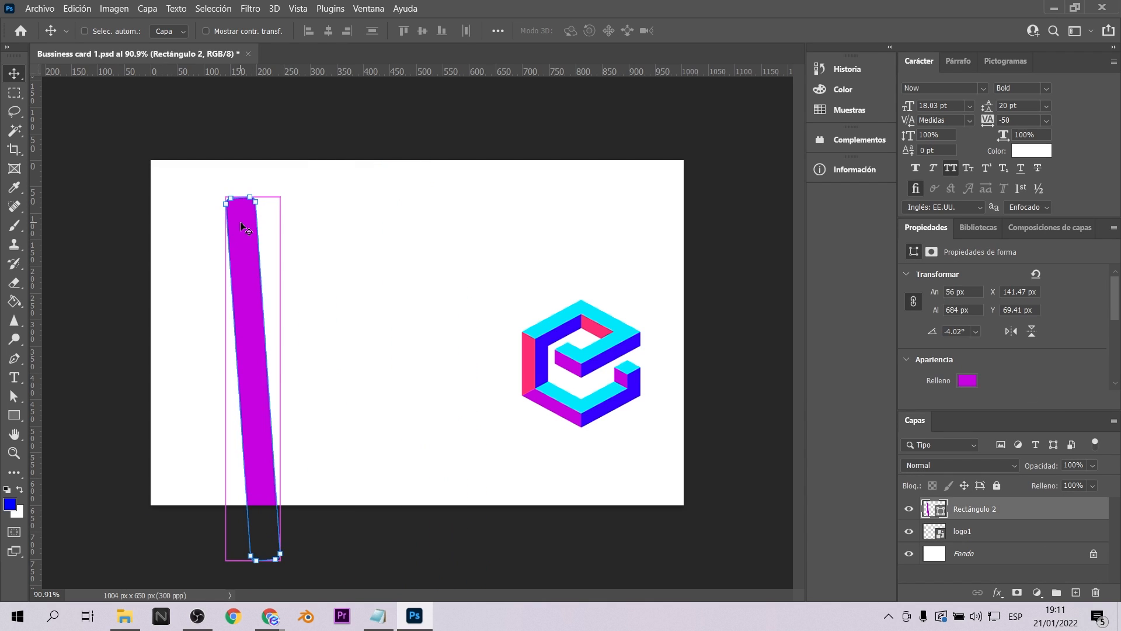
- Remove the purple bar and draw a narrow vertical rectangle with dark blue fill along the card's left edge
drag(301, 175, 305, 174)
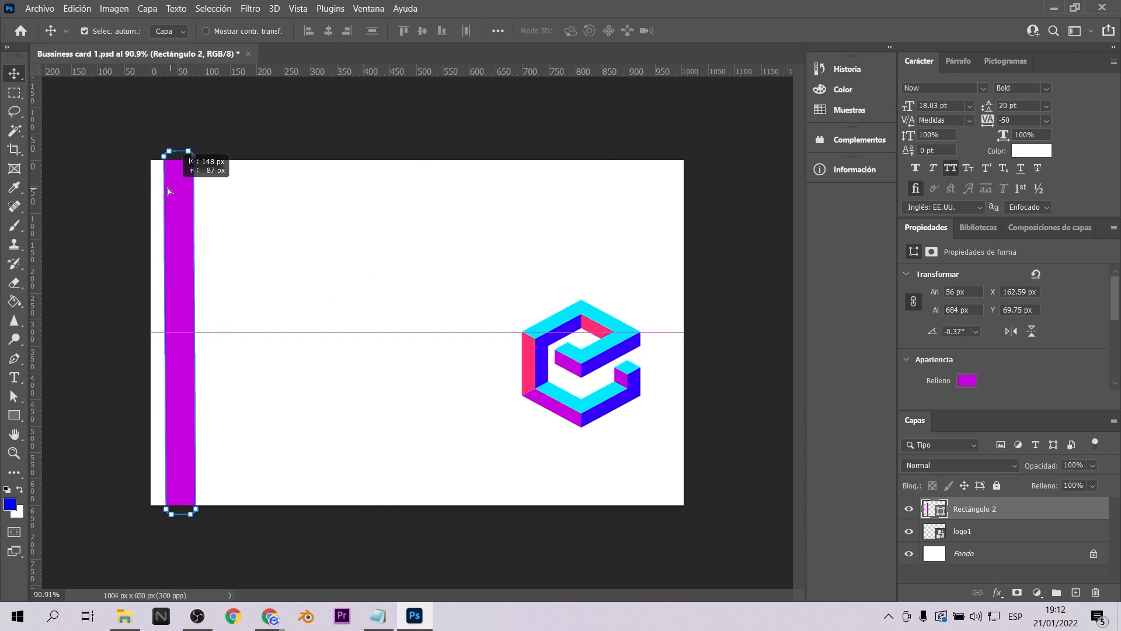
key(Delete)
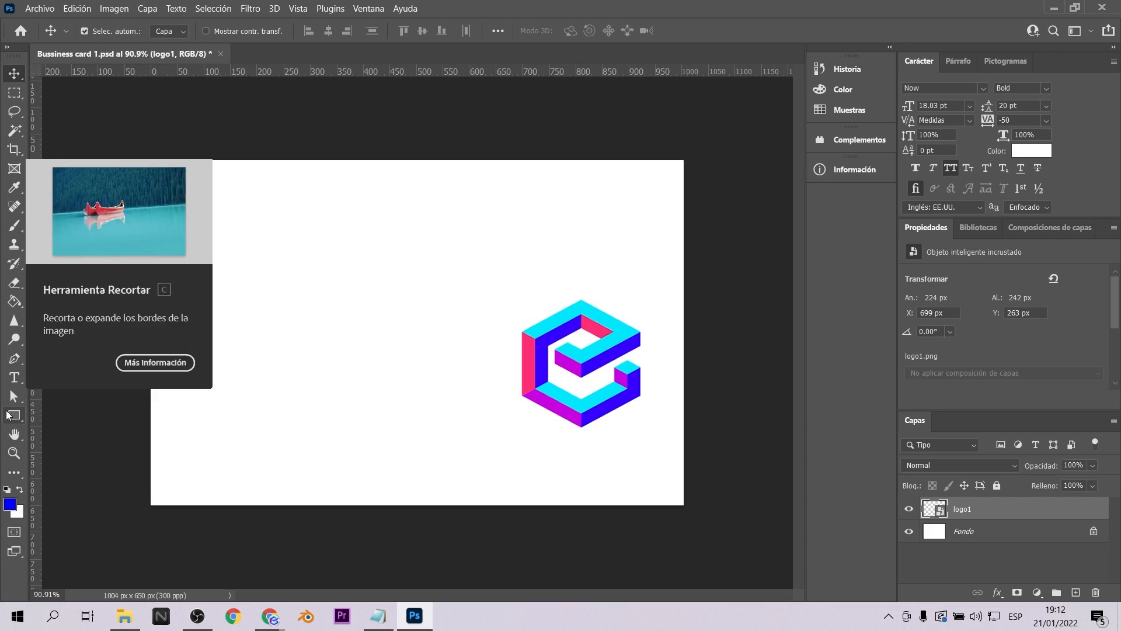
click(14, 414)
mouse_move(136, 145)
mouse_down()
mouse_move(168, 551)
mouse_move(174, 536)
mouse_up()
click(13, 75)
drag(156, 184, 163, 185)
click(965, 383)
click(920, 431)
- Move the logo to the middle of the card and scale it up to about 14.06%
drag(569, 360, 391, 328)
key(ctrl+t)
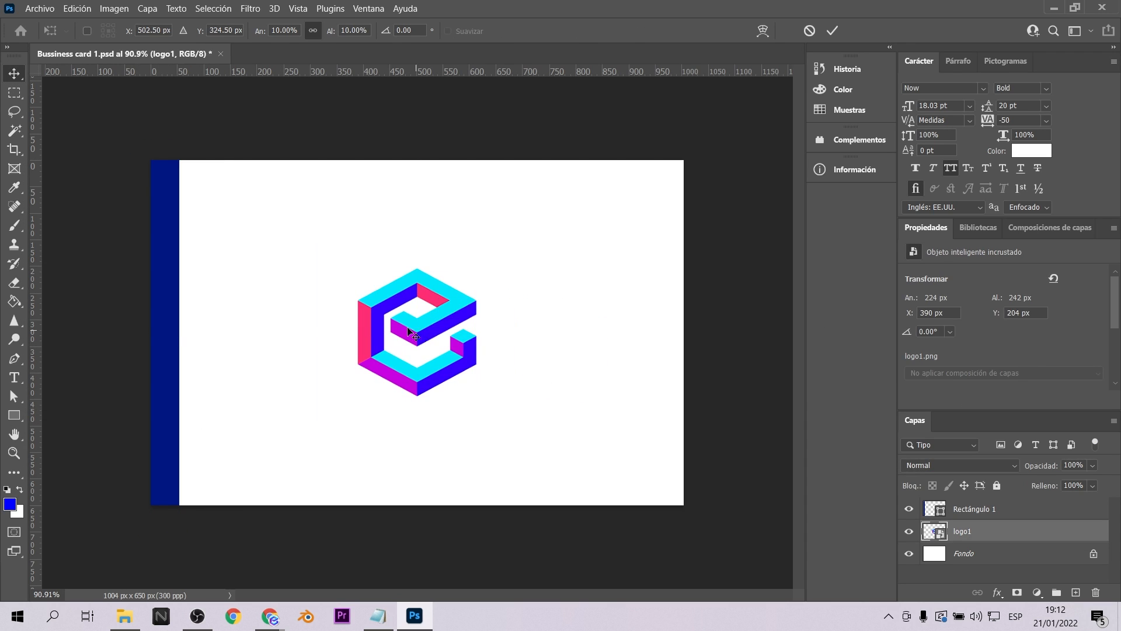
drag(316, 230, 274, 190)
drag(368, 286, 398, 306)
drag(549, 452, 584, 473)
drag(519, 408, 508, 397)
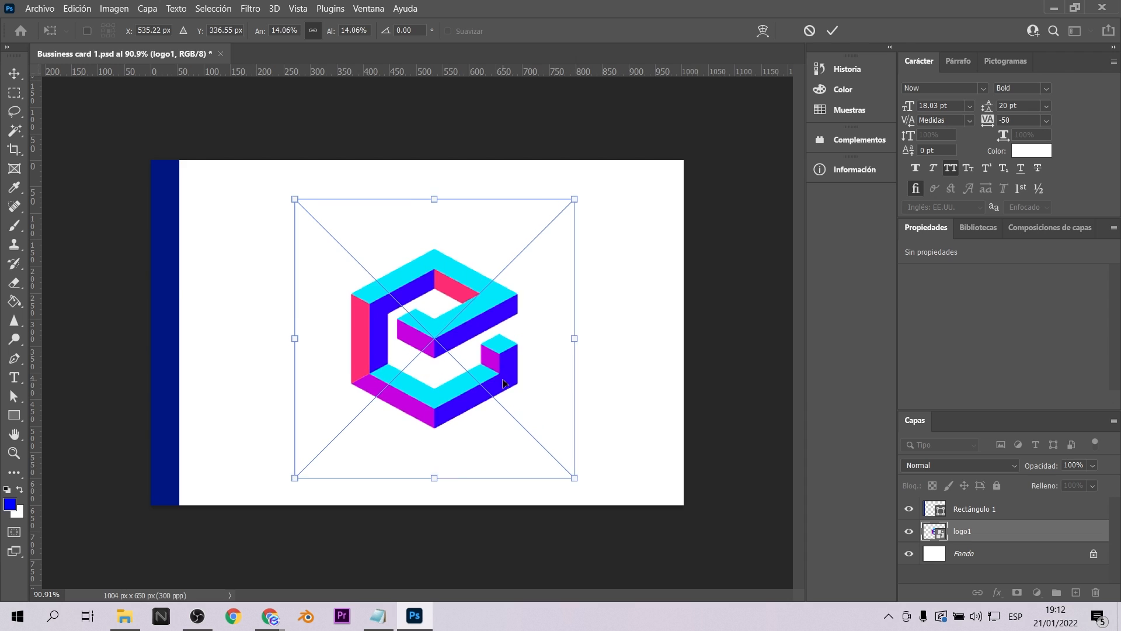
key(Return)
- Duplicate the dark blue vertical strip and place the copy along the card's right edge
click(160, 267)
key(u)
key(v)
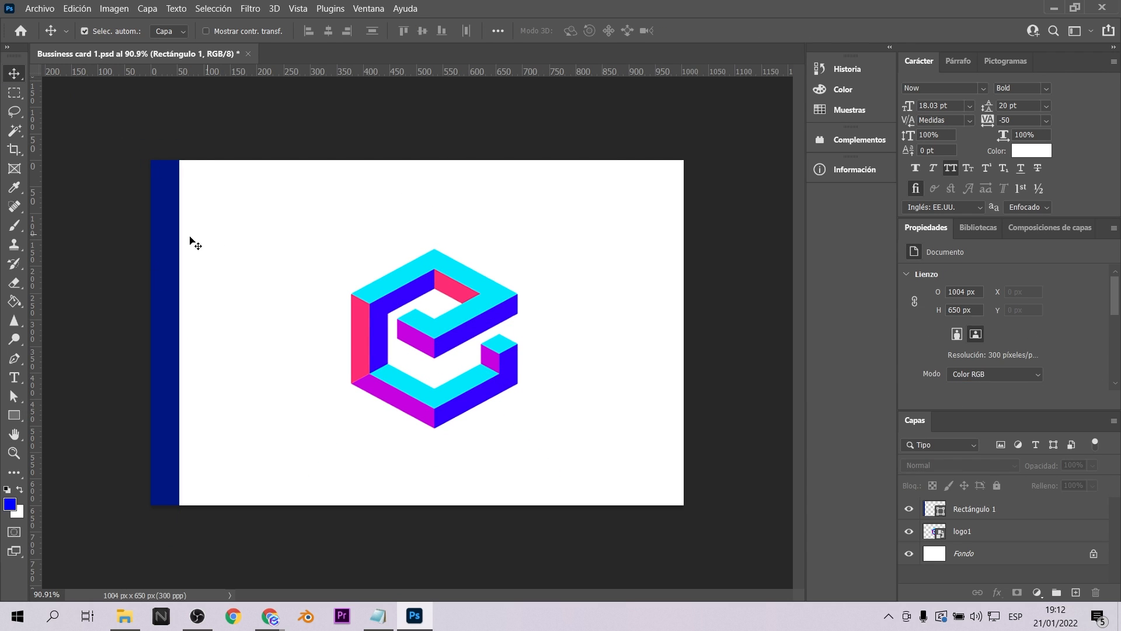
alt+drag(163, 240, 670, 222)
click(251, 384)
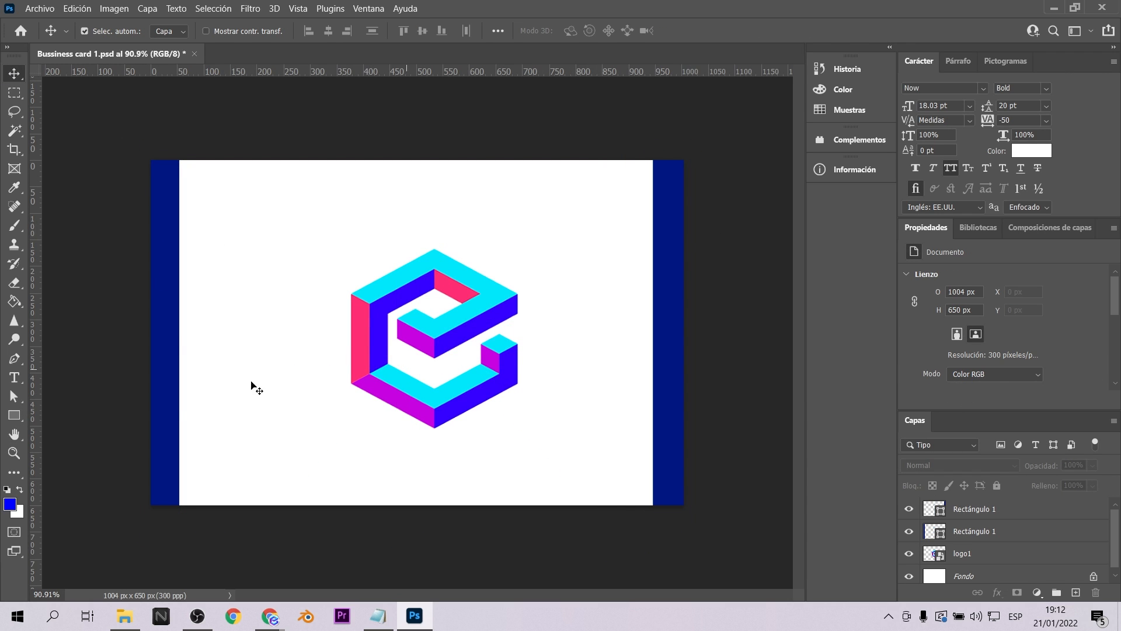
- Draw a horizontal rectangle about 1100 × 89 px across the card's top edge and fill it with dark blue
click(14, 415)
drag(121, 133, 705, 180)
click(966, 382)
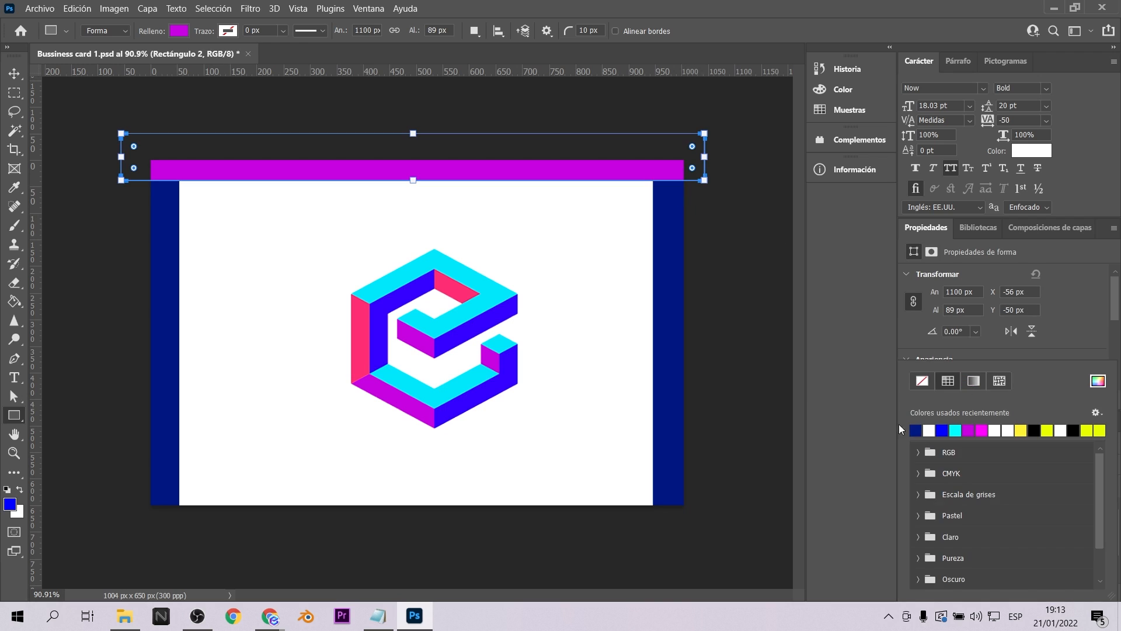
click(916, 427)
- Duplicate the horizontal dark blue strip and place the copy along the card's bottom edge to complete the frame
click(14, 74)
ctrl+click(437, 188)
ctrl+click(445, 173)
alt+drag(449, 175, 433, 501)
ctrl+click(768, 320)
- Enlarge the logo to about 343 × 368 px and centre it within the white area of the frame
drag(466, 315, 453, 308)
key(ctrl+t)
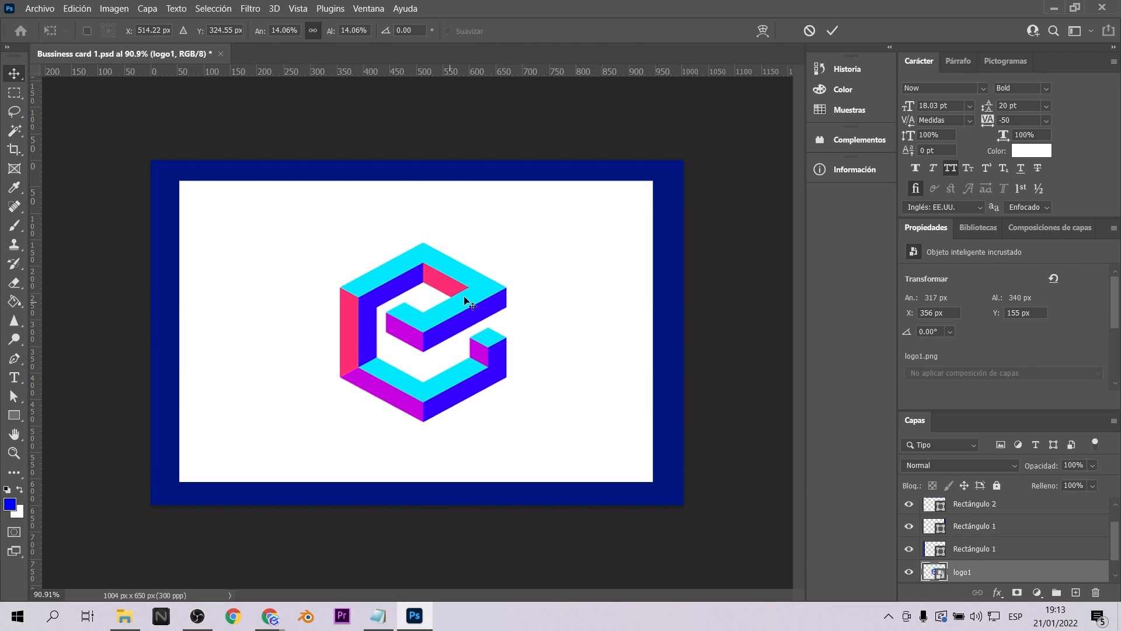
drag(561, 192, 586, 168)
drag(408, 340, 397, 349)
key(Return)
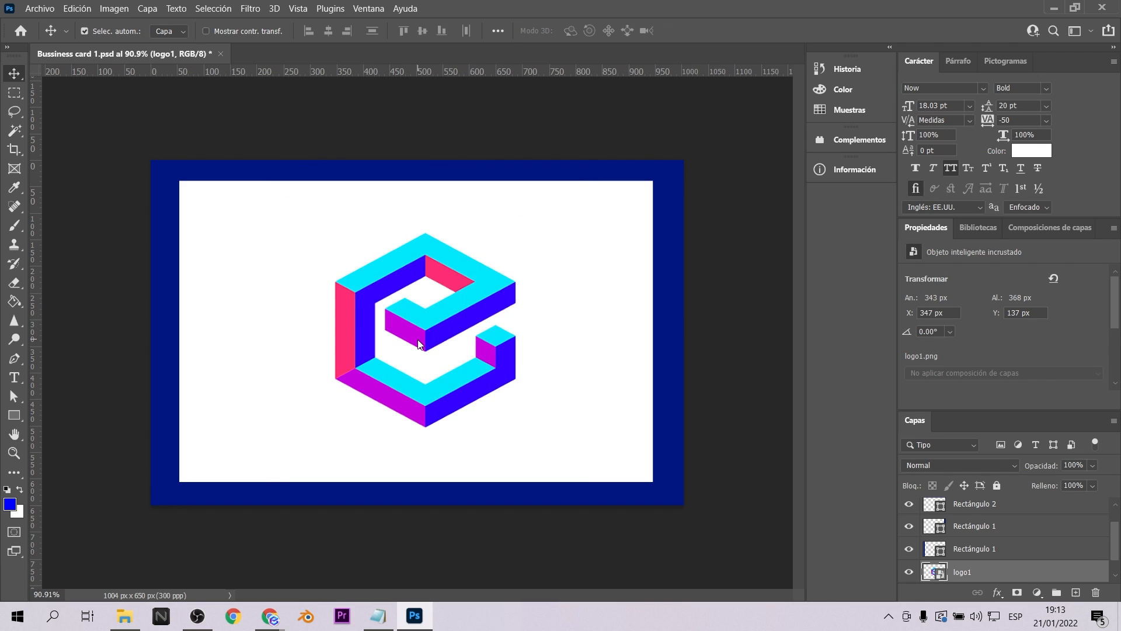
- Save the framed design on the computer as a separate file named "Bussiness card 2"
click(40, 9)
click(35, 176)
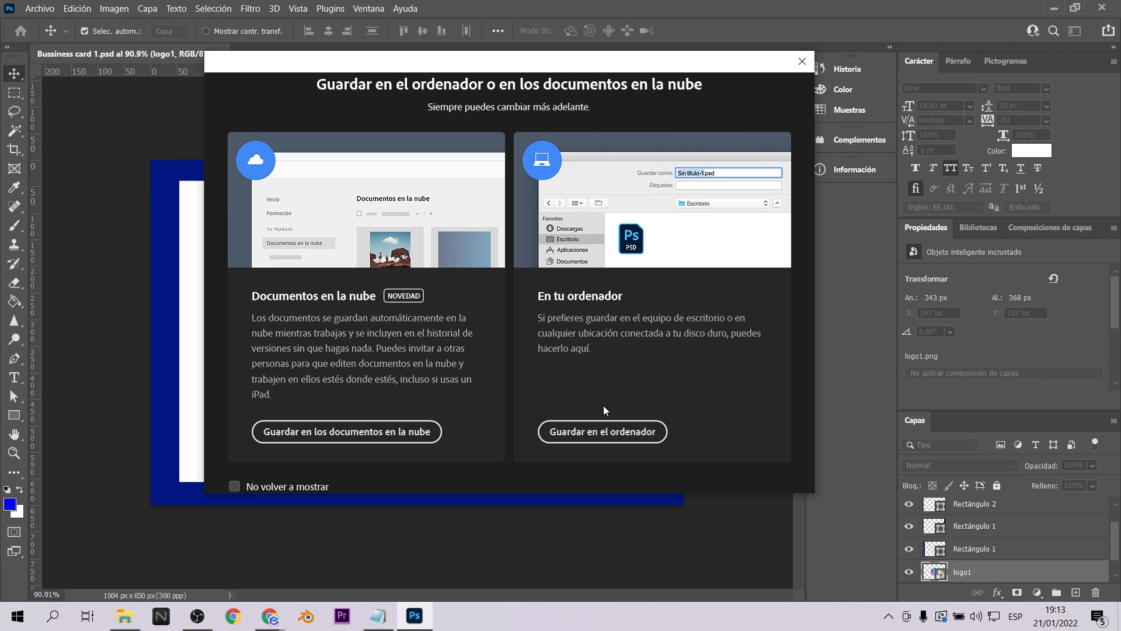
click(602, 431)
click(221, 267)
key(BackSpace)
text(2)
key(Return)
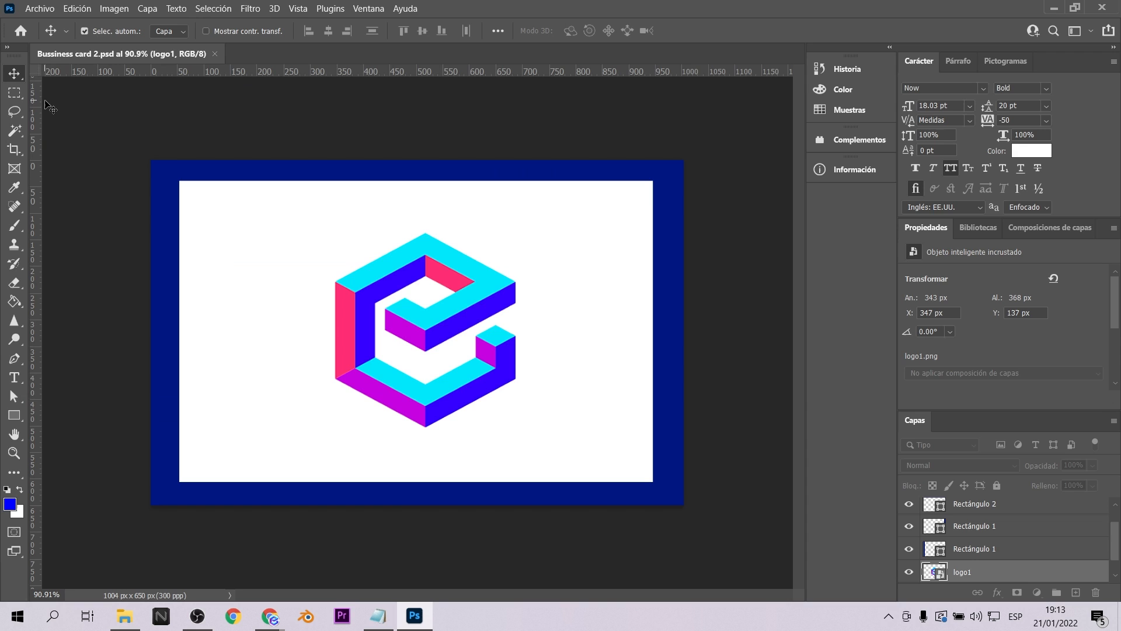
- Export the card as a JPG image of 1004 × 650 px at 100% scale with the quality set to Buena
click(39, 8)
mouse_move(94, 214)
click(302, 236)
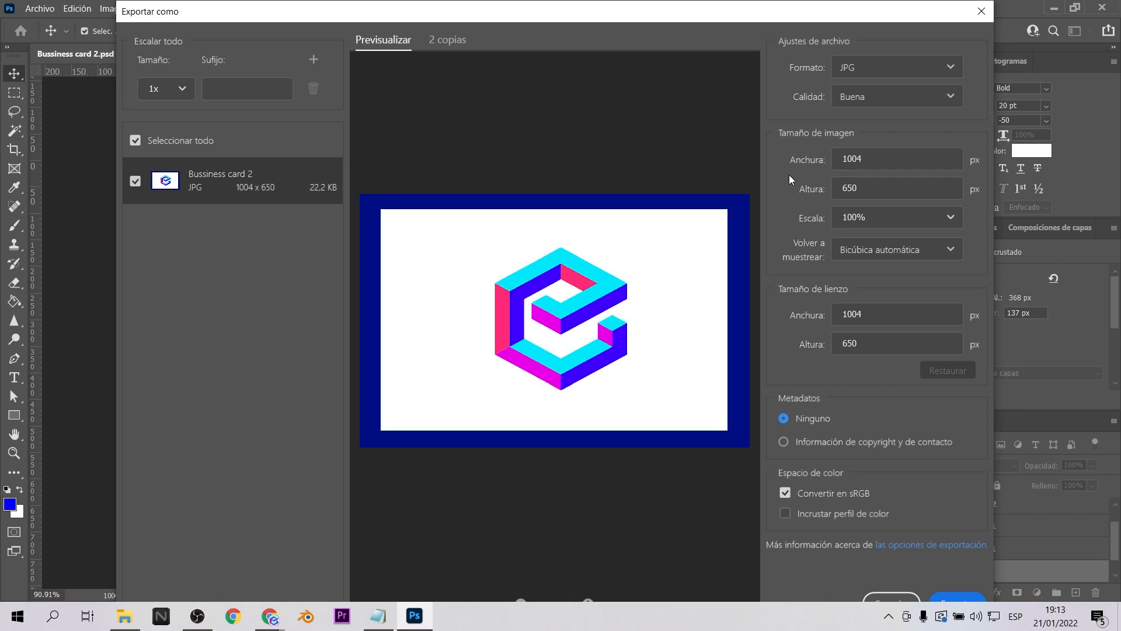
click(952, 590)
key(Return)
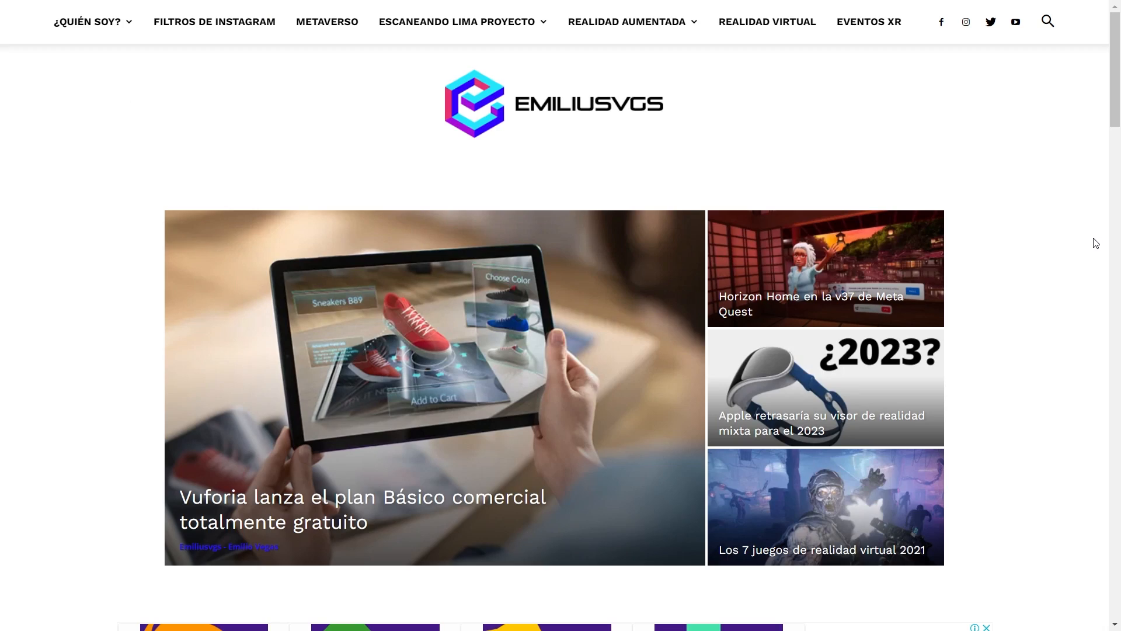
- Look through the AR / VR news website and the creator's published filters on the Lens Studio and Spark AR Hub profiles
scroll(1096, 243, down, 15)
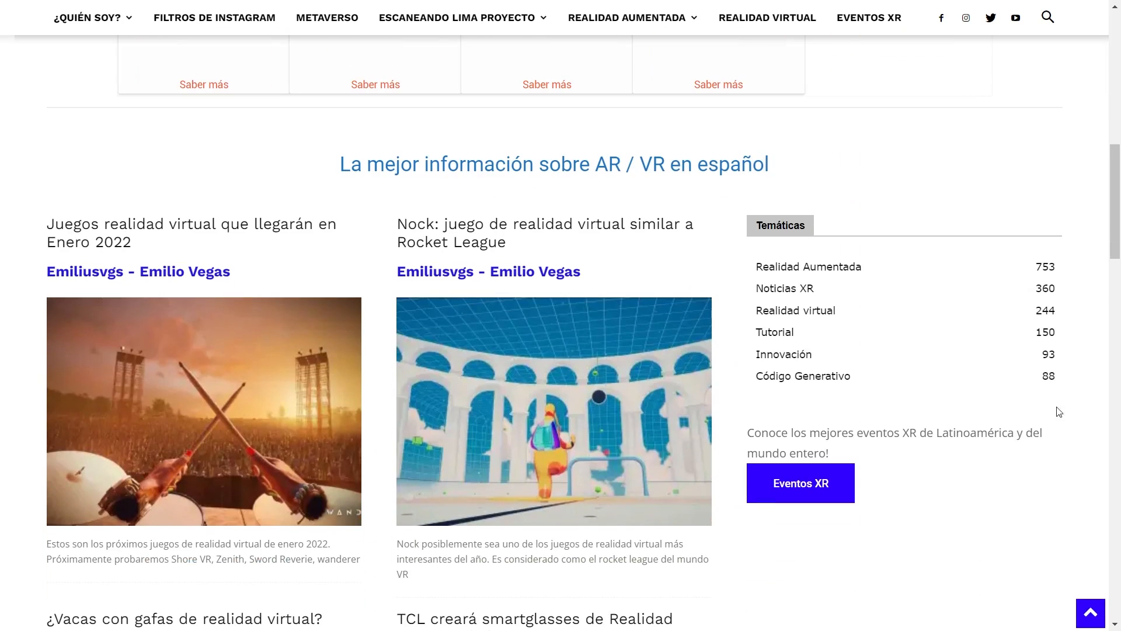
scroll(1058, 537, down, 10)
scroll(1052, 511, up, 6)
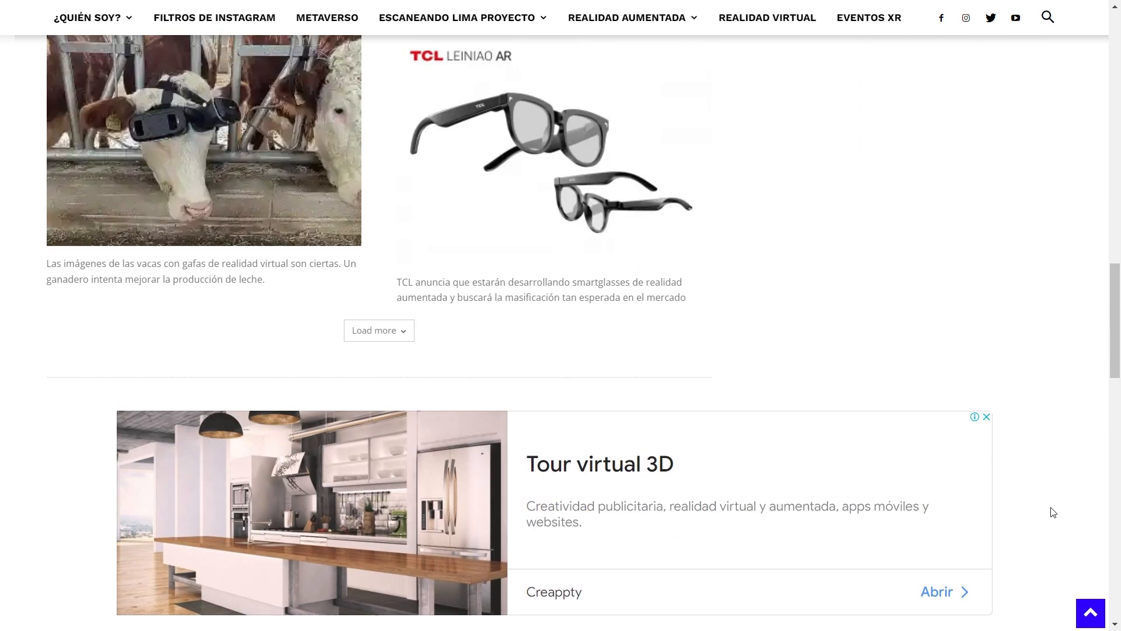
scroll(1049, 509, up, 4)
scroll(1033, 494, up, 15)
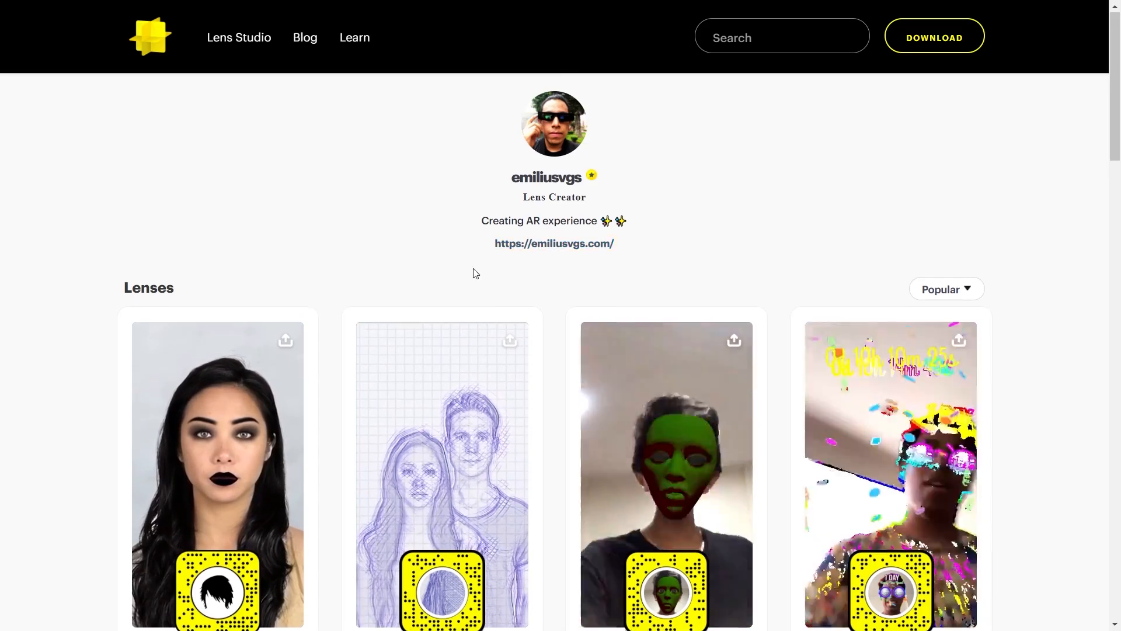
scroll(467, 280, down, 3)
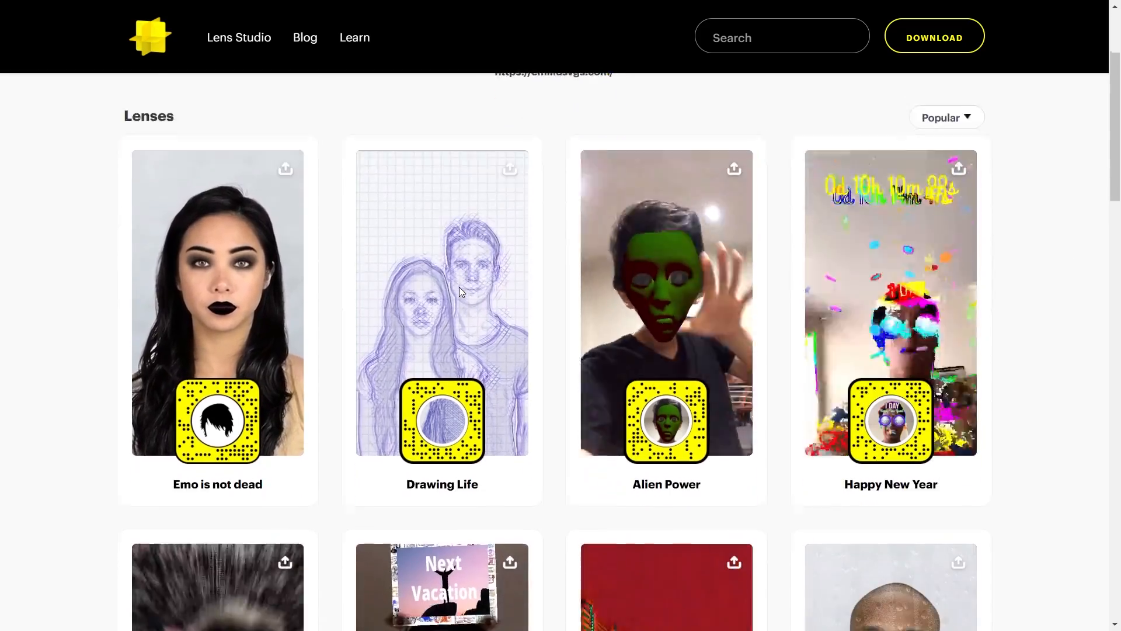
scroll(459, 287, down, 5)
scroll(247, 251, up, 4)
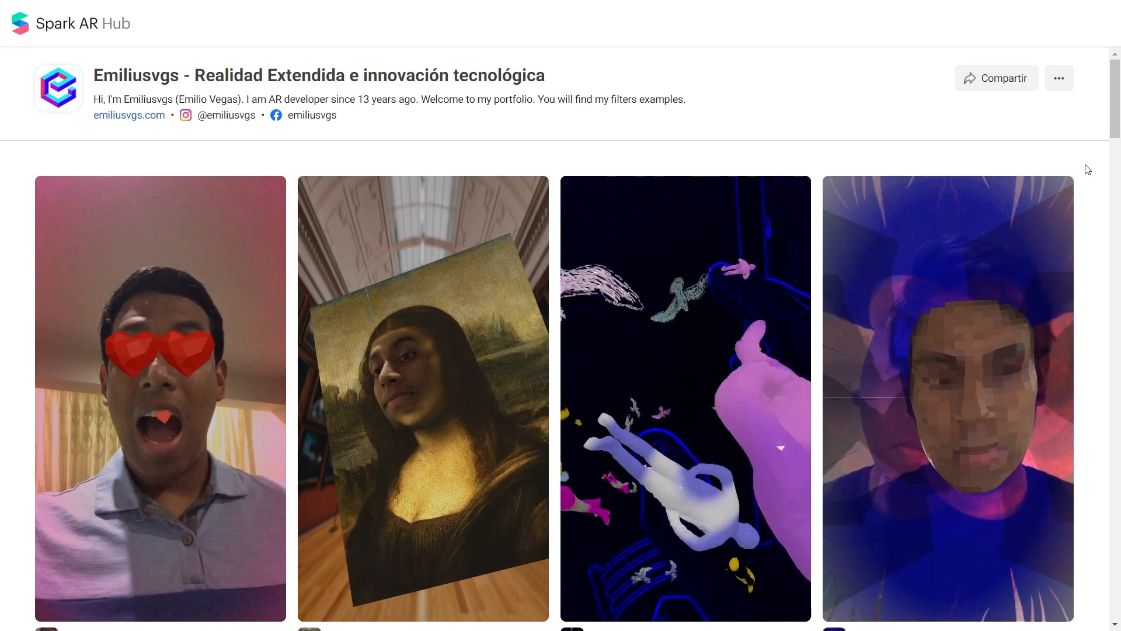
scroll(1087, 172, down, 8)
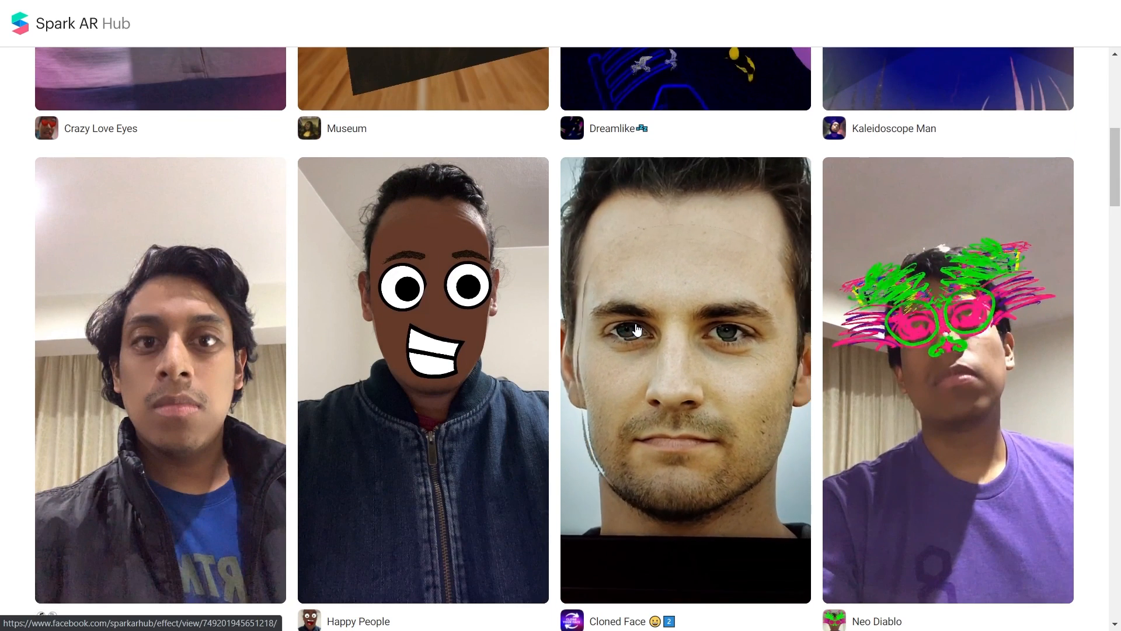
scroll(637, 331, up, 9)
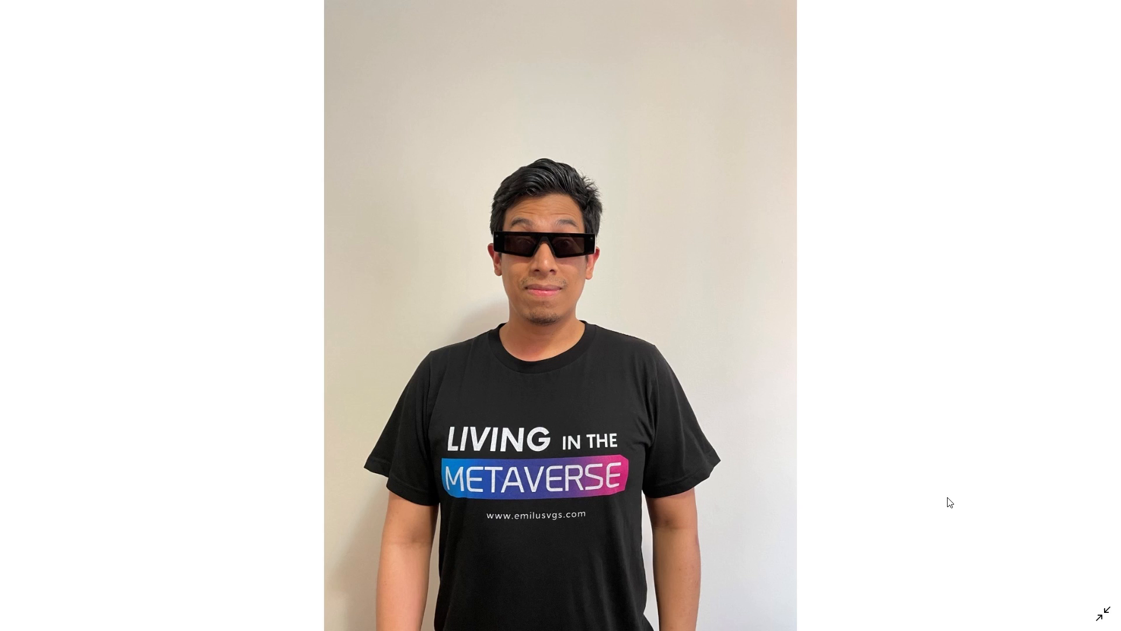
- Switch to Spark AR Studio and insert a Target Tracker into the scene
key(super)
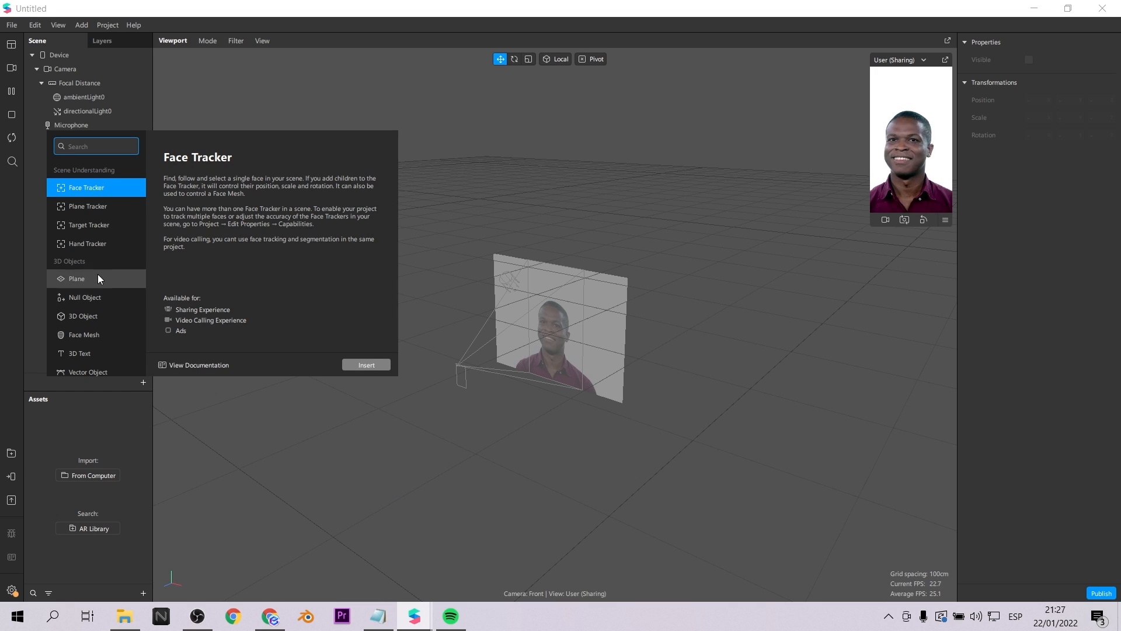
click(93, 223)
click(366, 362)
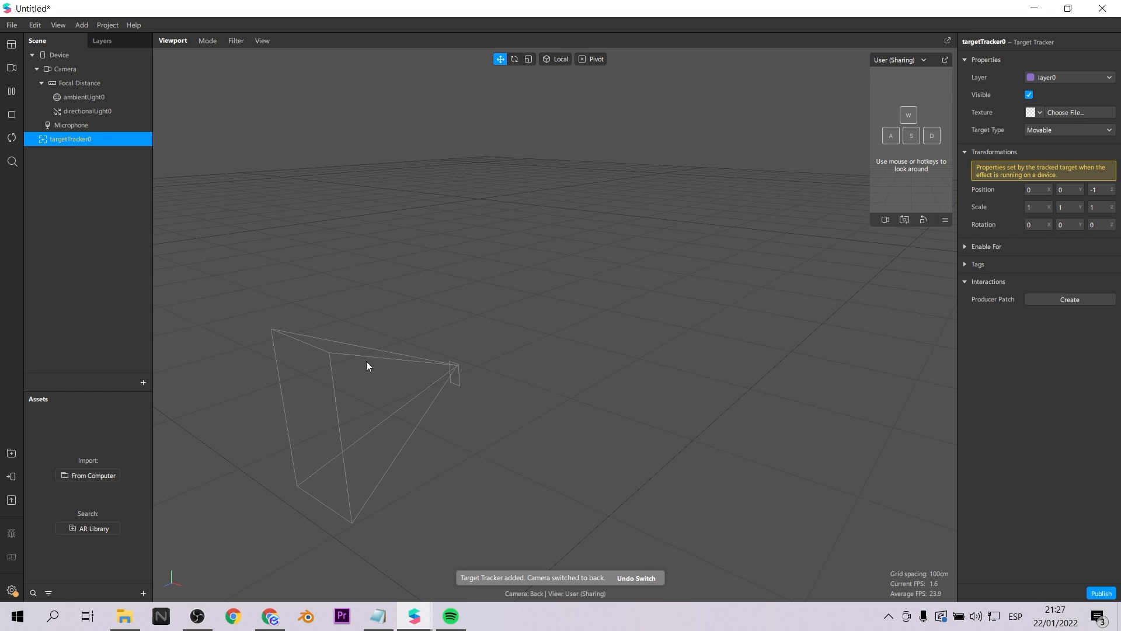
- Assign the image "bussiness card 1" as the tracker's texture and shift the tracker along X to about 0.003
click(1038, 114)
click(1048, 121)
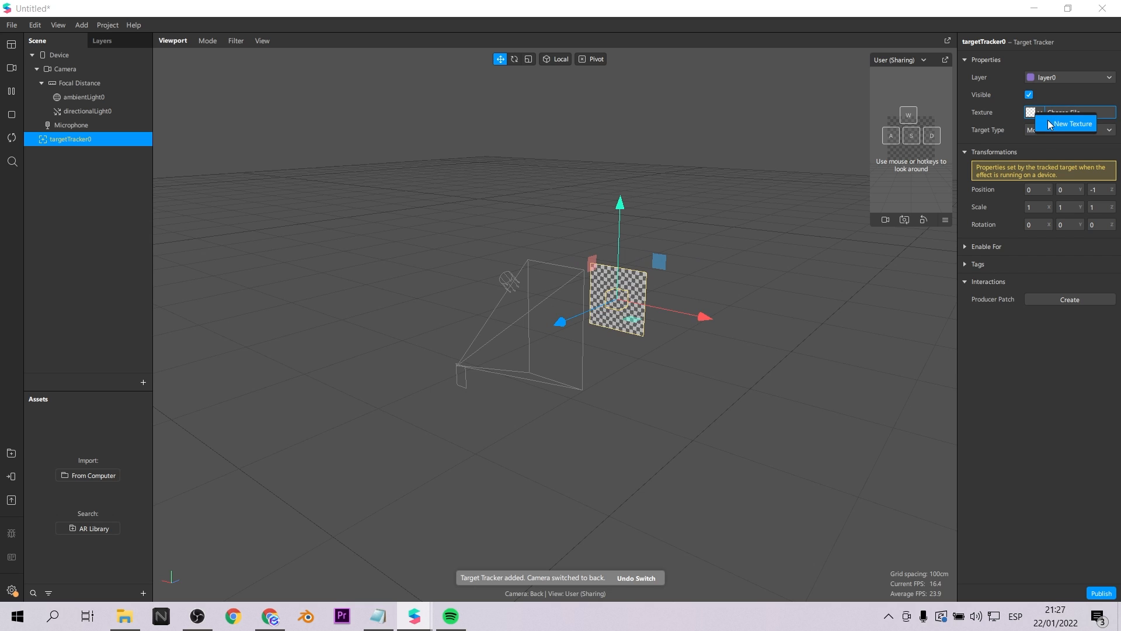
click(309, 153)
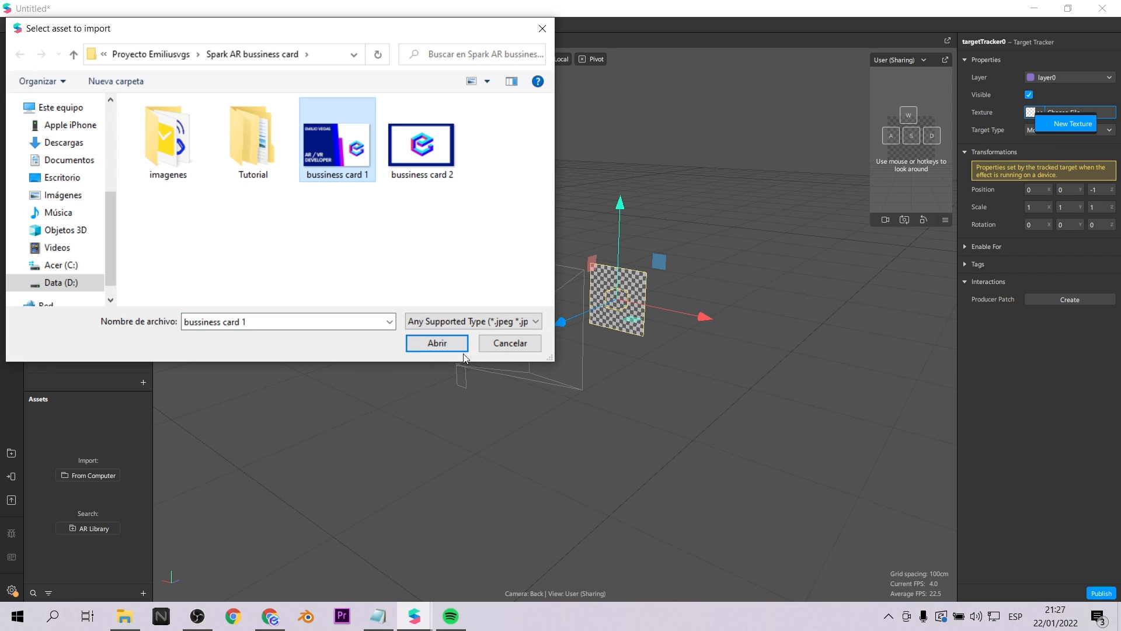
click(436, 342)
drag(502, 337, 835, 191)
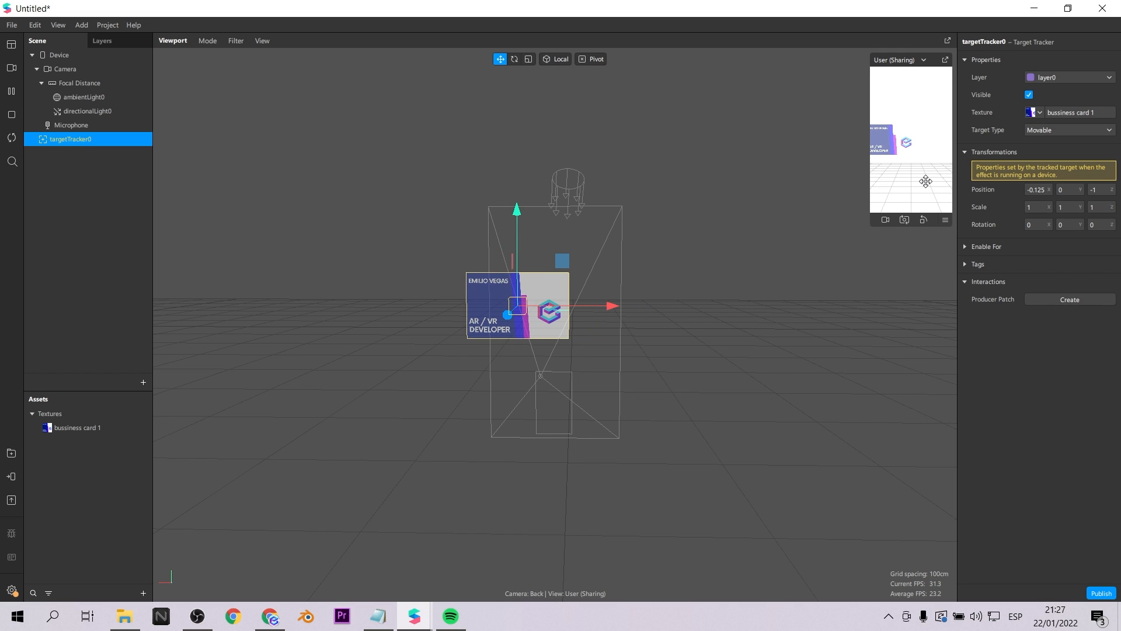
drag(611, 306, 656, 305)
- Add a plane as a child of the target tracker and move it slightly in front of the card, about 0.023 along Z
right_click(76, 141)
mouse_move(96, 150)
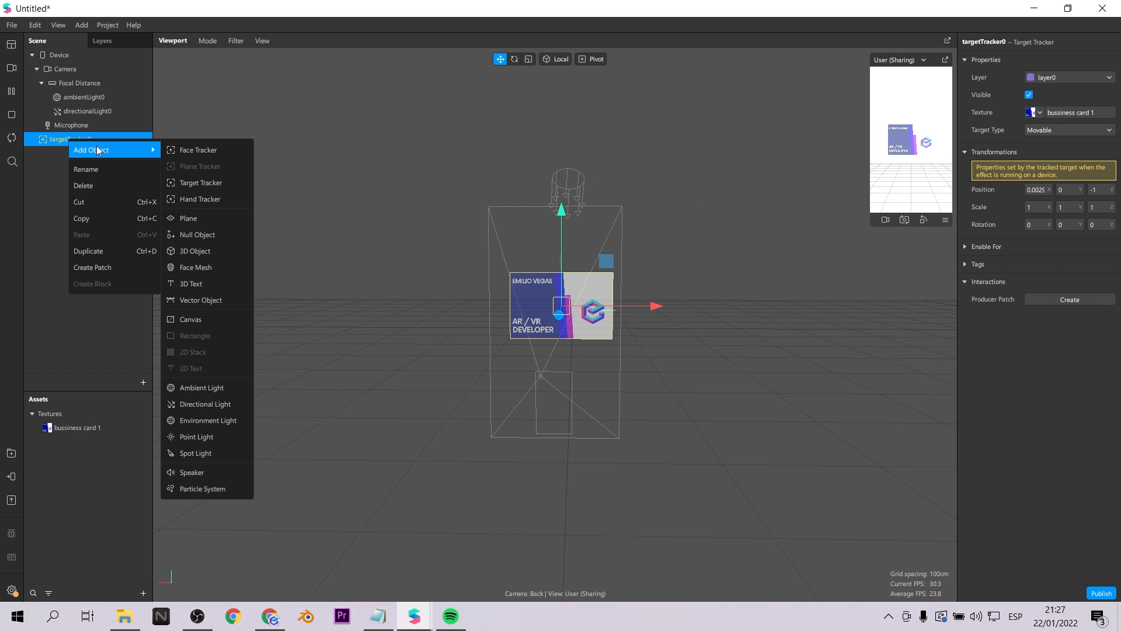
click(223, 219)
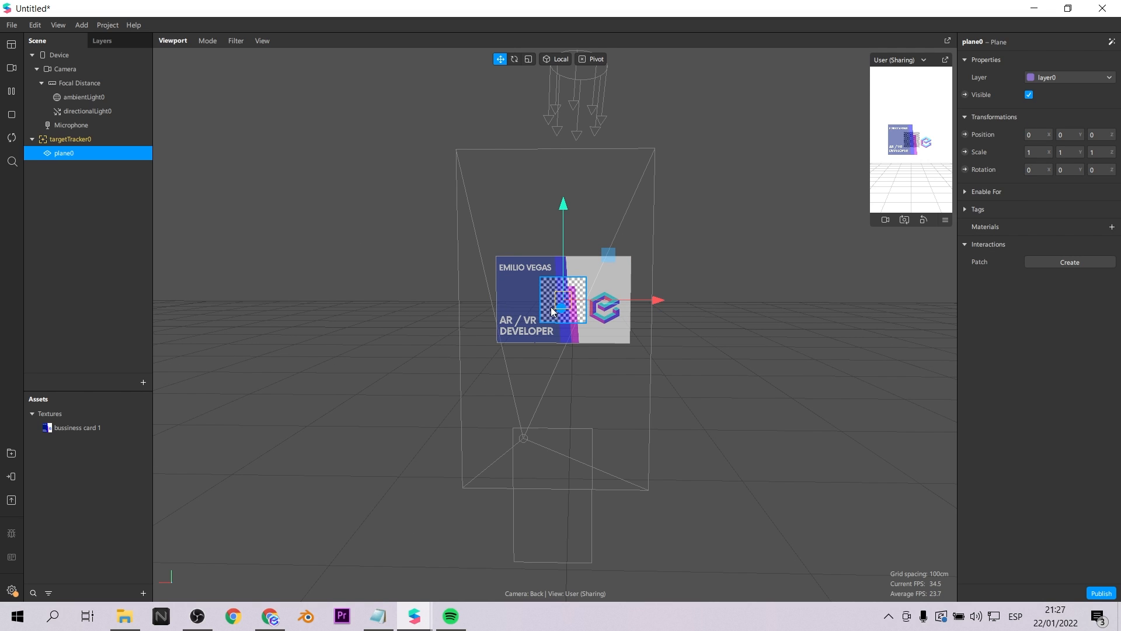
drag(562, 312, 560, 311)
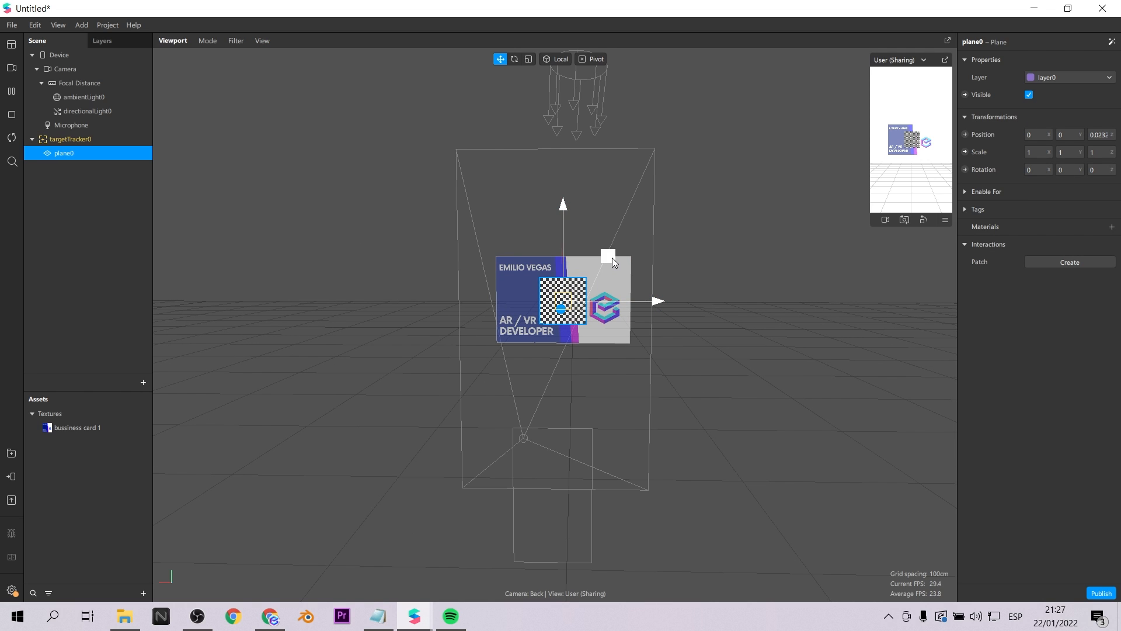
- Scale the plane to about 2.92 × 1.84 so it covers the card, and nudge it up slightly along Y
key(r)
drag(608, 255, 666, 291)
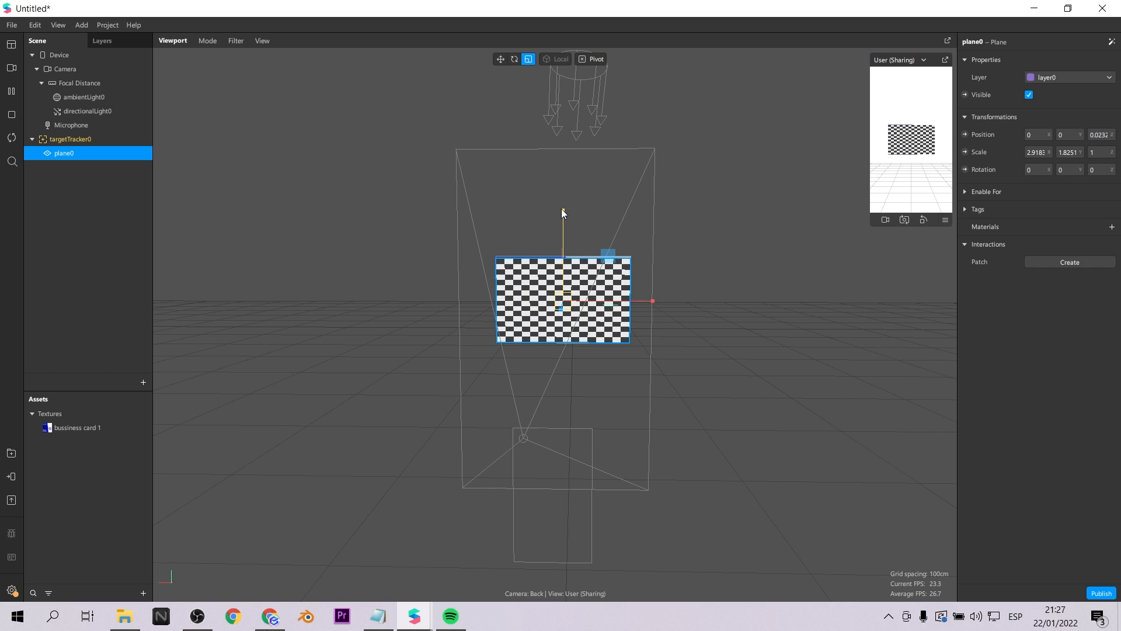
key(w)
drag(562, 209, 562, 206)
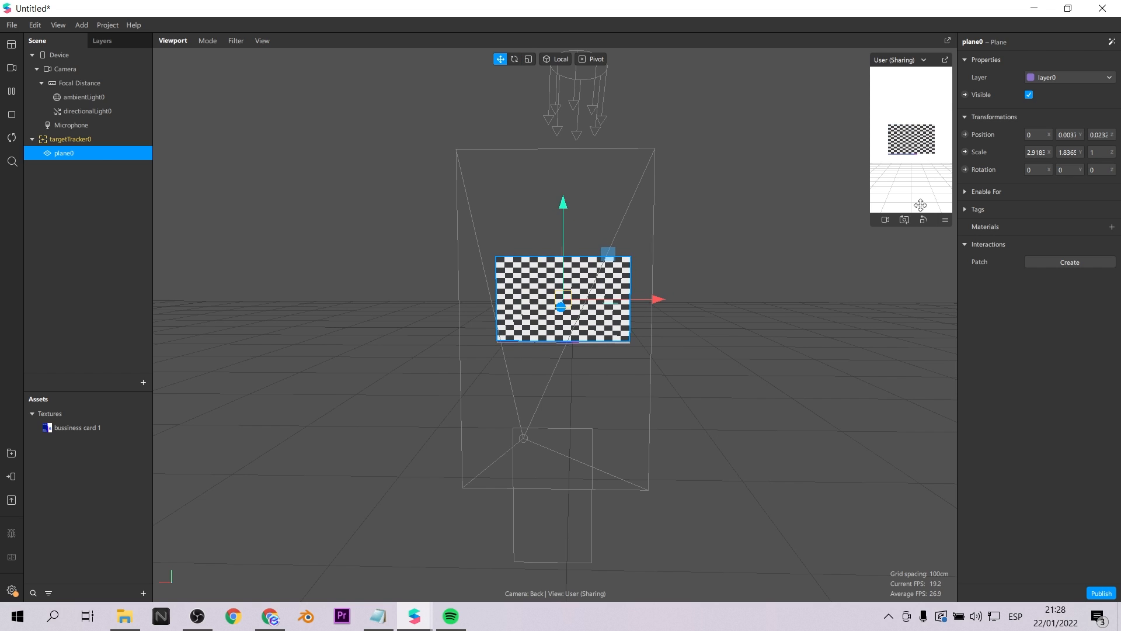
- Create a new material for the plane under the target tracker and rename it tracker1
click(1111, 227)
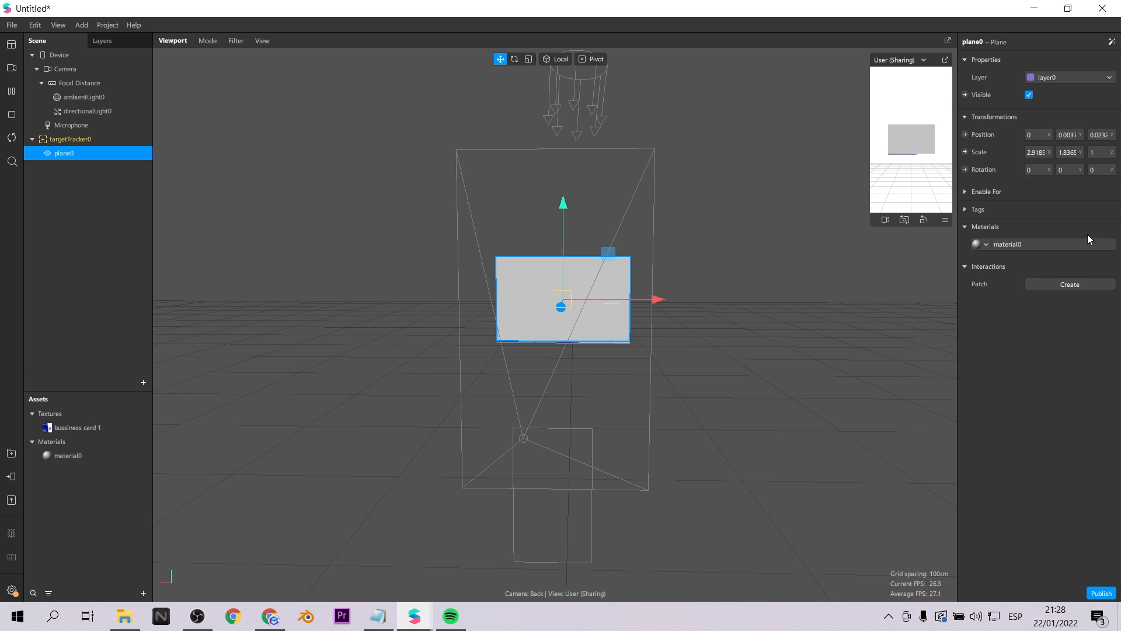
double_click(62, 455)
text(tracker1)
key(Return)
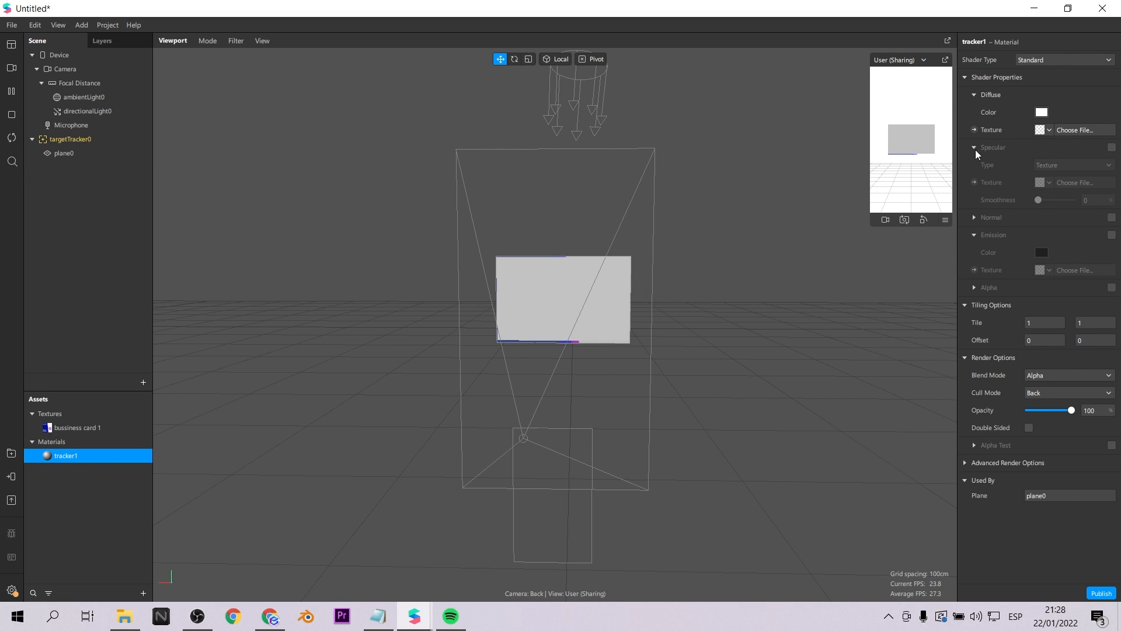
- Set the tracker1 material's shader type to Flat and use "bussiness card 1" as its diffuse texture
click(1046, 61)
click(1051, 62)
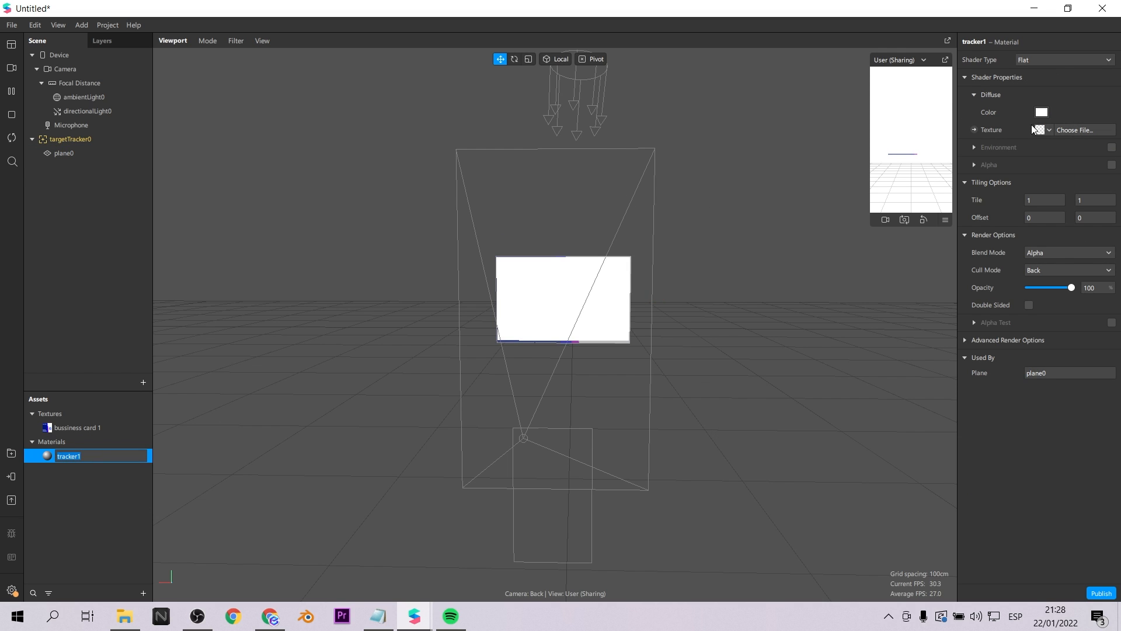
click(1049, 130)
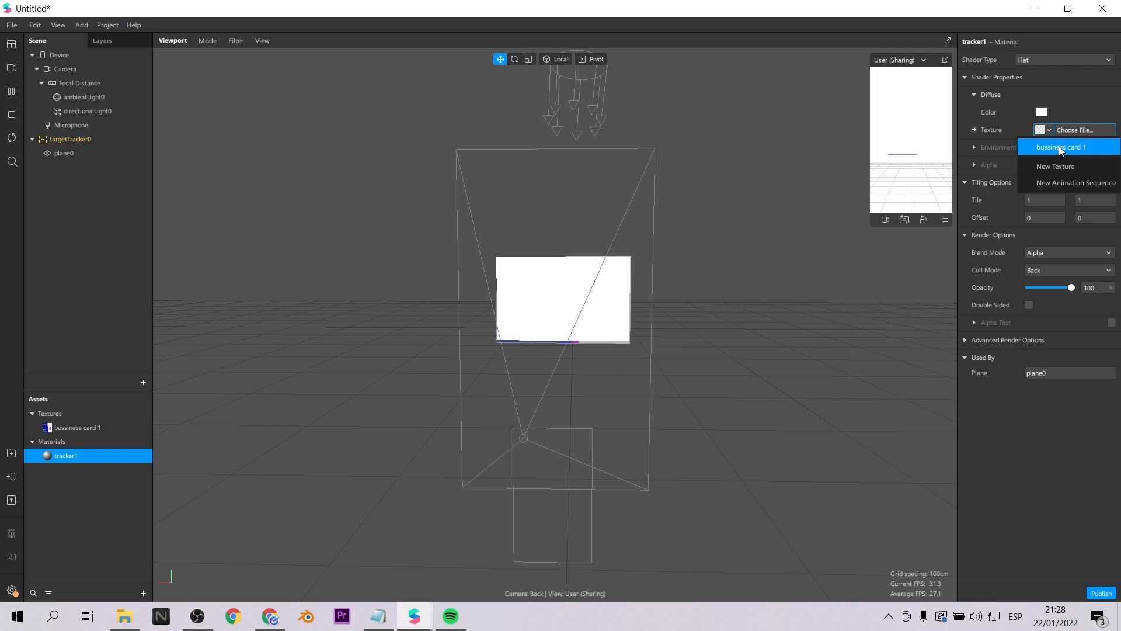
click(1059, 146)
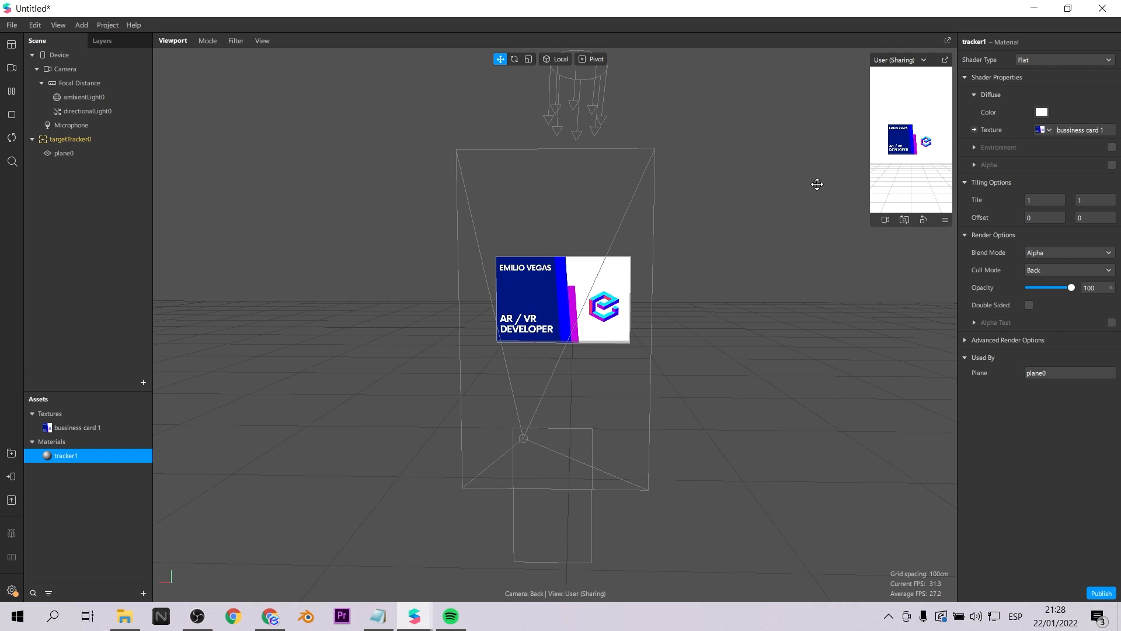
- Rename the card-covering plane in the scene as tracker1
double_click(68, 153)
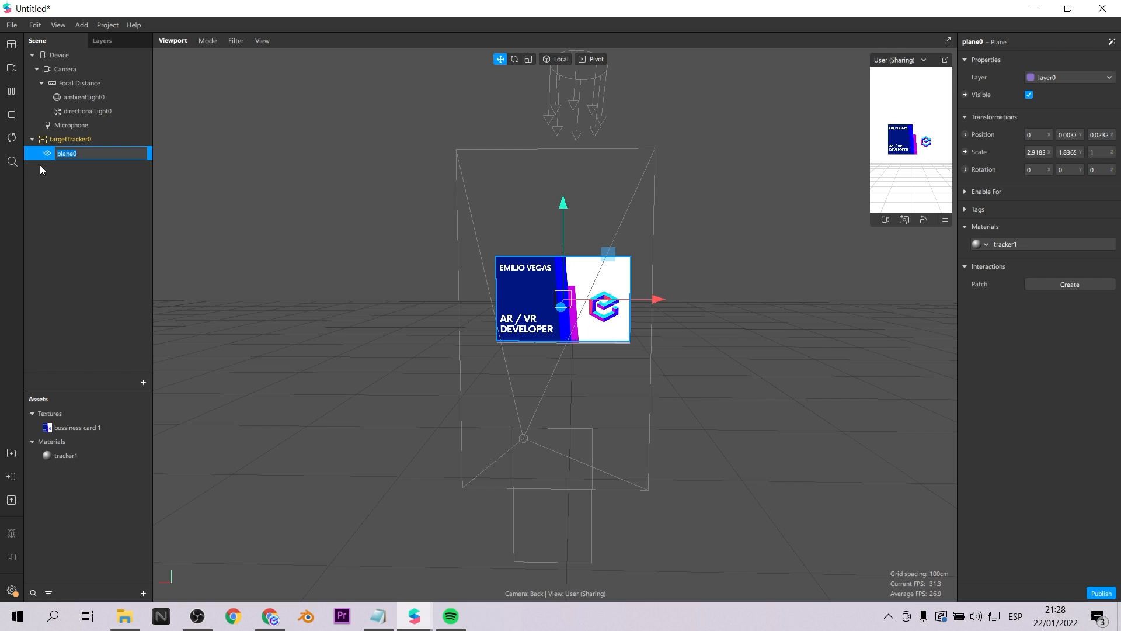
text(tracker1)
key(Return)
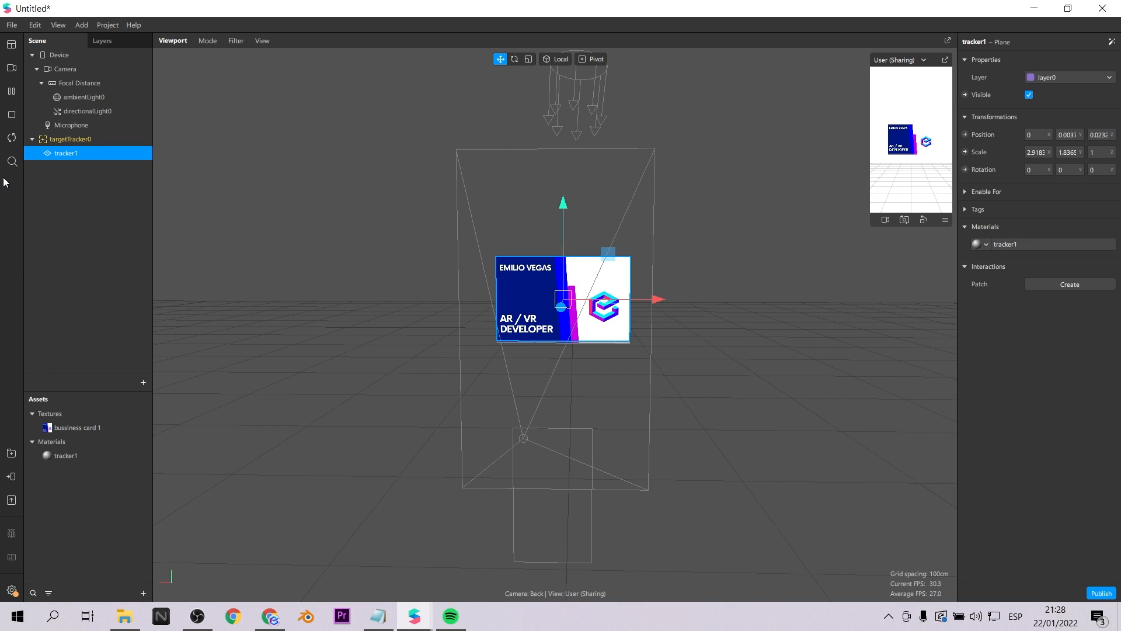
- Lower the tracker1 plane to about 0.001 along Y and enlarge it to a scale of about 2.97 × 1.87
drag(563, 209, 560, 210)
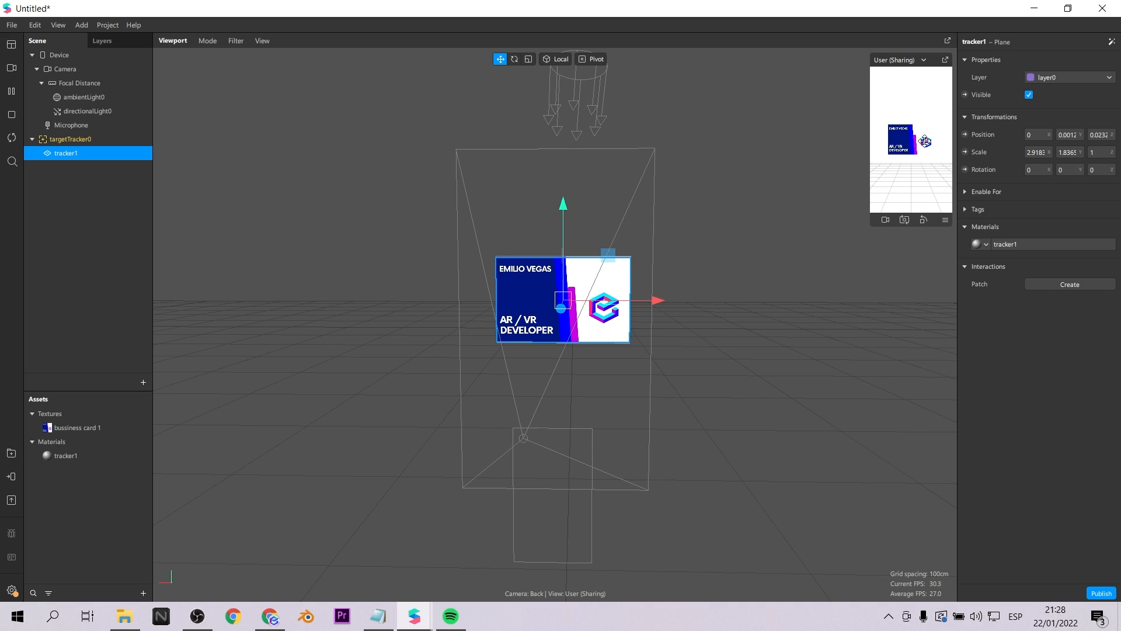
drag(759, 292, 776, 370)
click(776, 371)
click(76, 154)
double_click(70, 455)
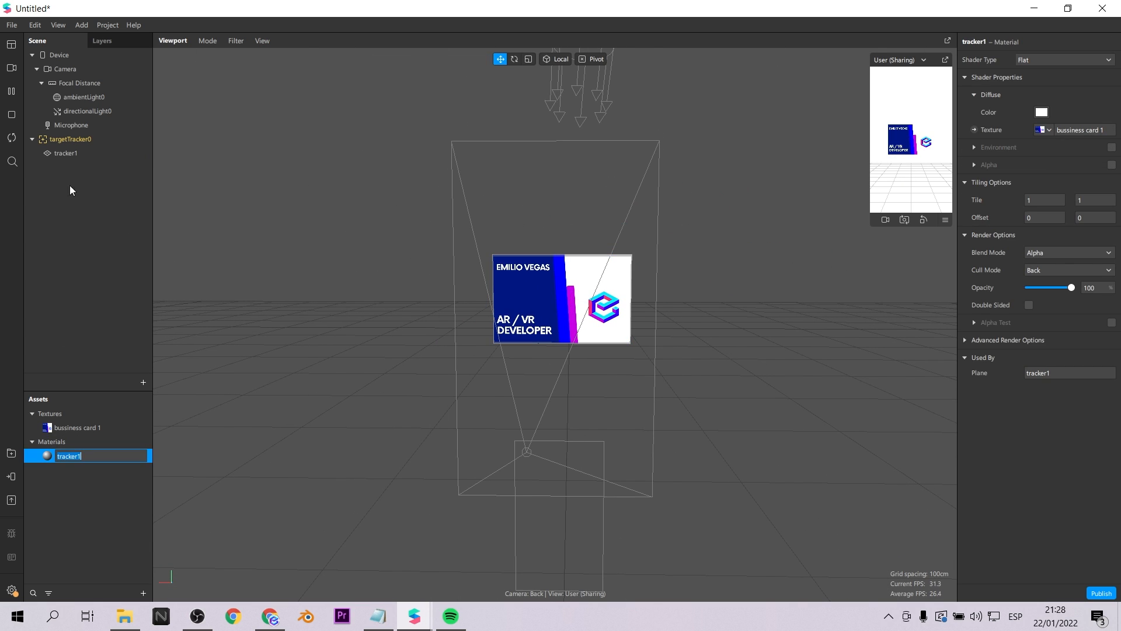
click(66, 153)
key(r)
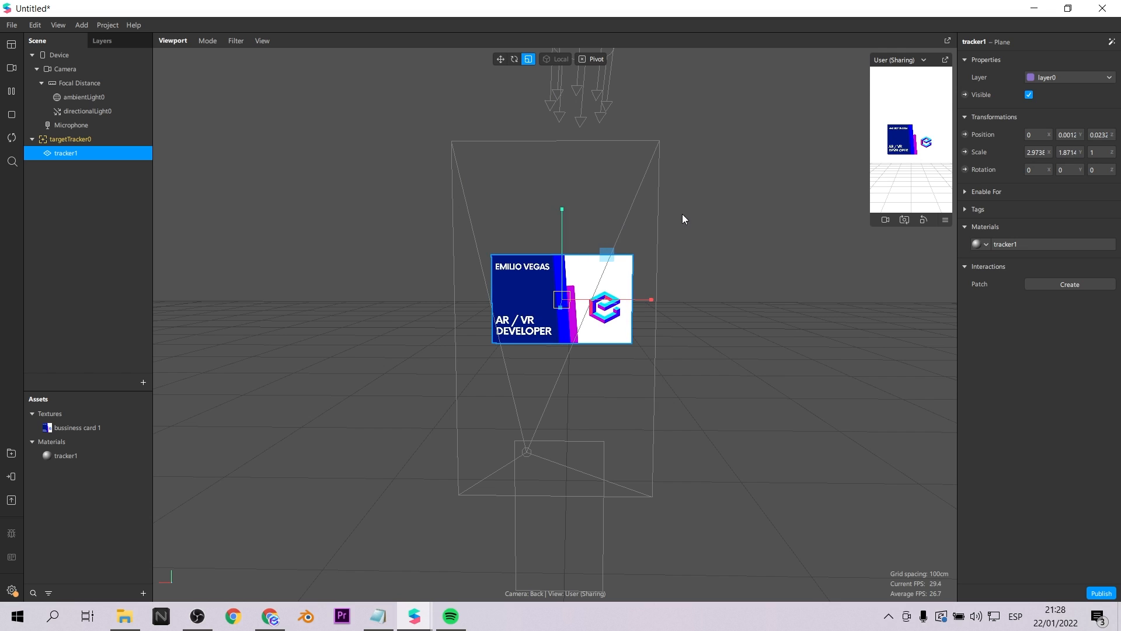
- Add a plane as a child of tracker1, shift it beside the card to about 0.085 along X, and narrow its X scale to about 0.5
click(72, 153)
key(w)
right_click(74, 156)
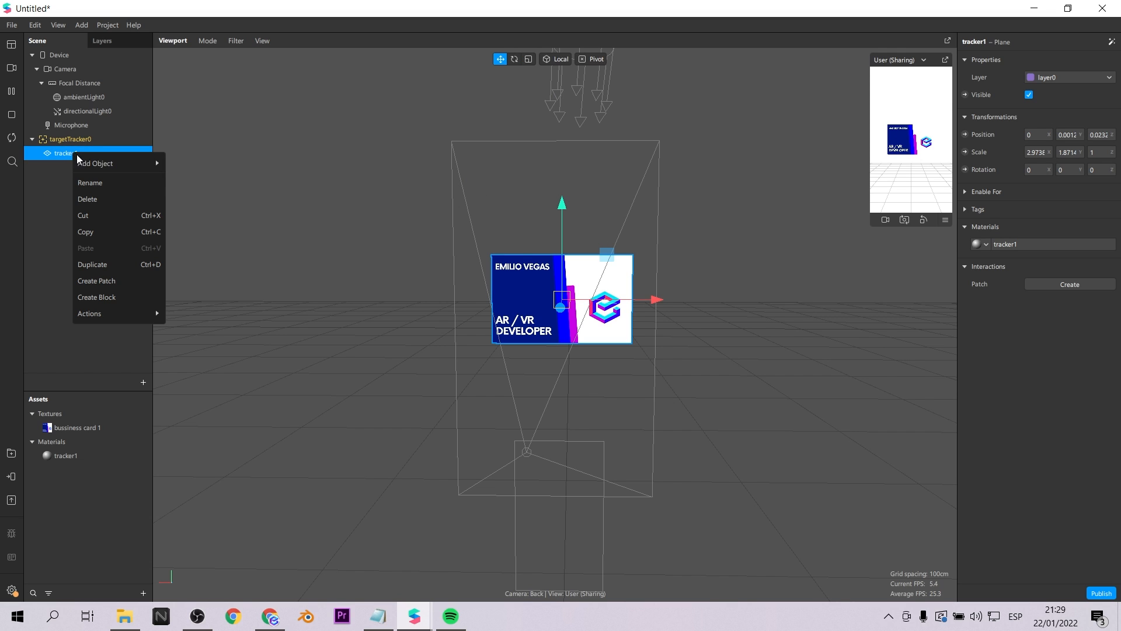
mouse_move(91, 165)
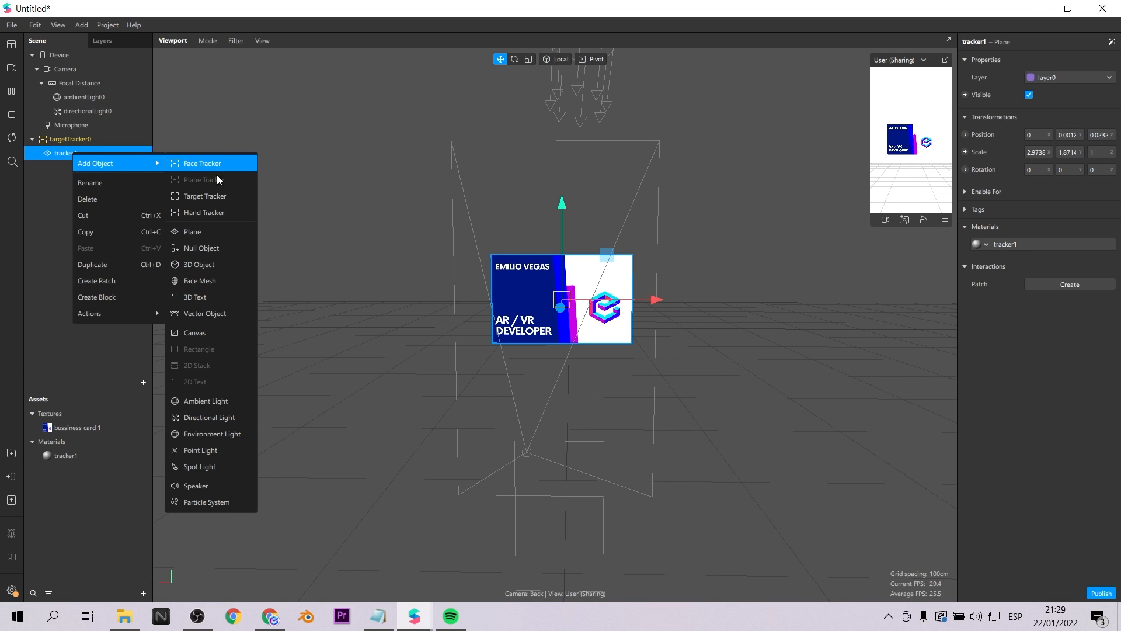
click(208, 234)
drag(658, 309, 749, 294)
key(r)
key(w)
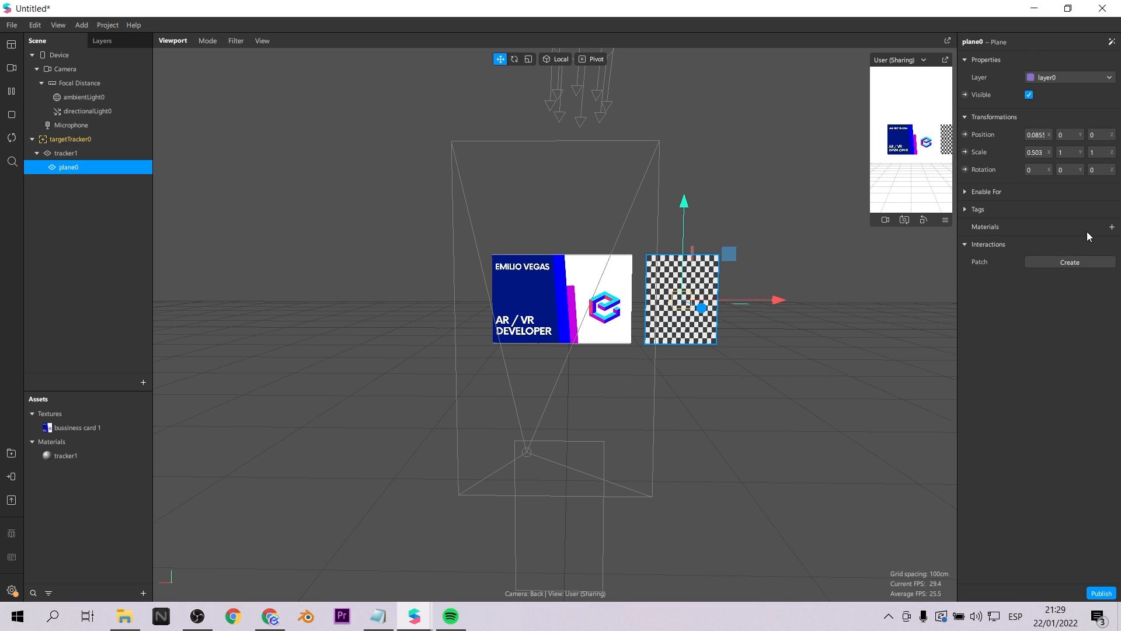
- Create a new material for the child plane and name both the material and the plane "picture"
click(1112, 227)
click(1079, 264)
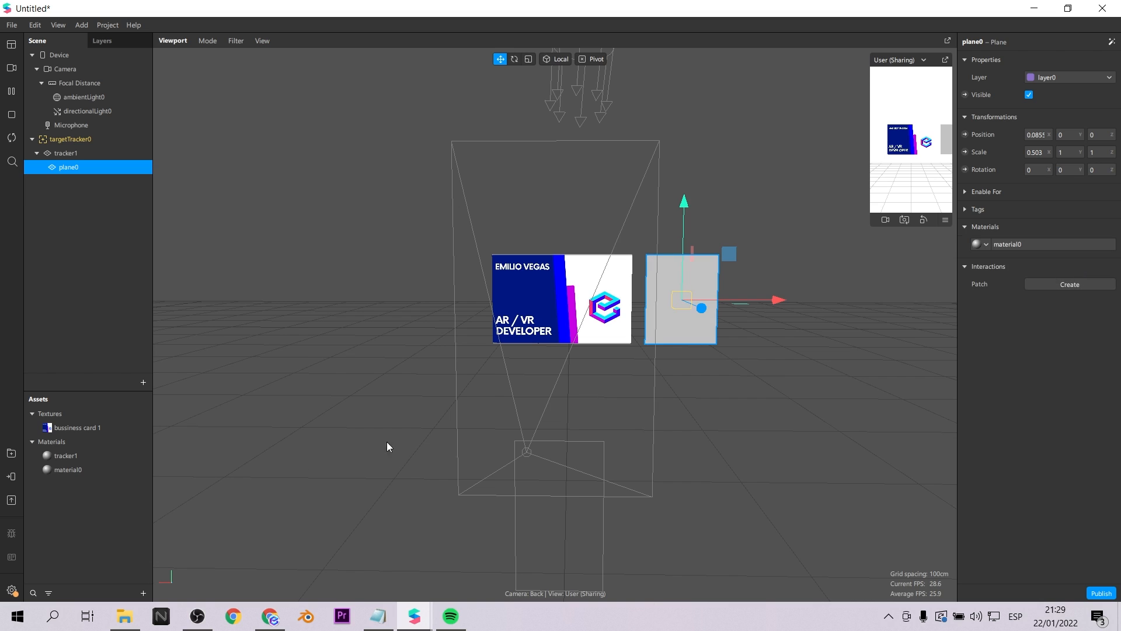
double_click(83, 467)
text(picture)
key(Return)
double_click(73, 167)
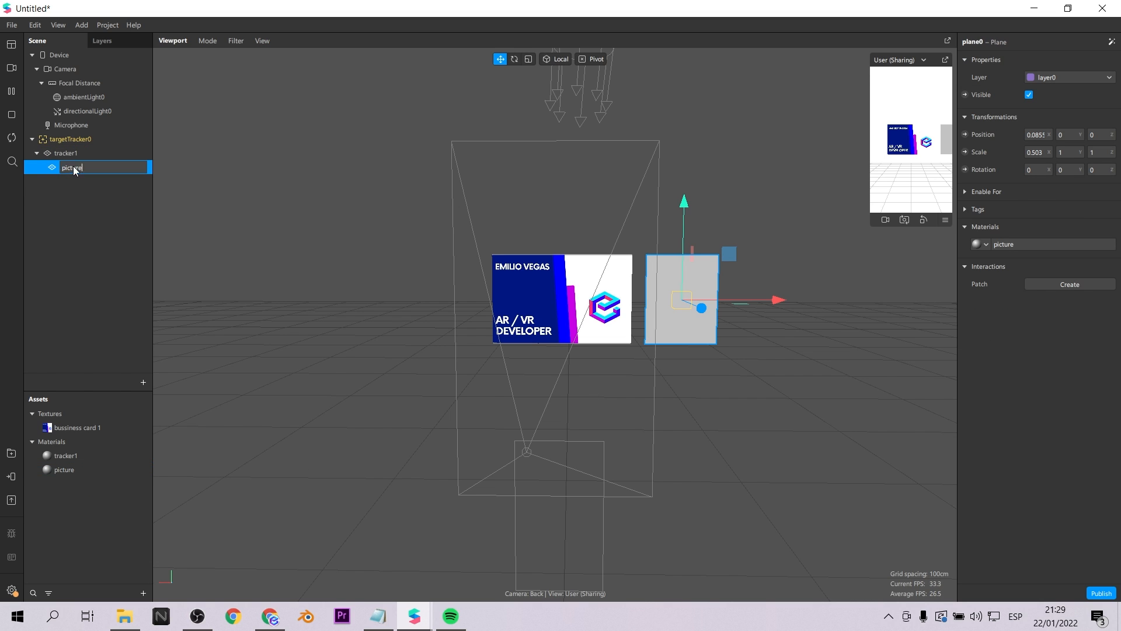
text(picture)
key(Return)
- Set the picture material's shader type to Flat and assign a new animation sequence as its texture
click(65, 471)
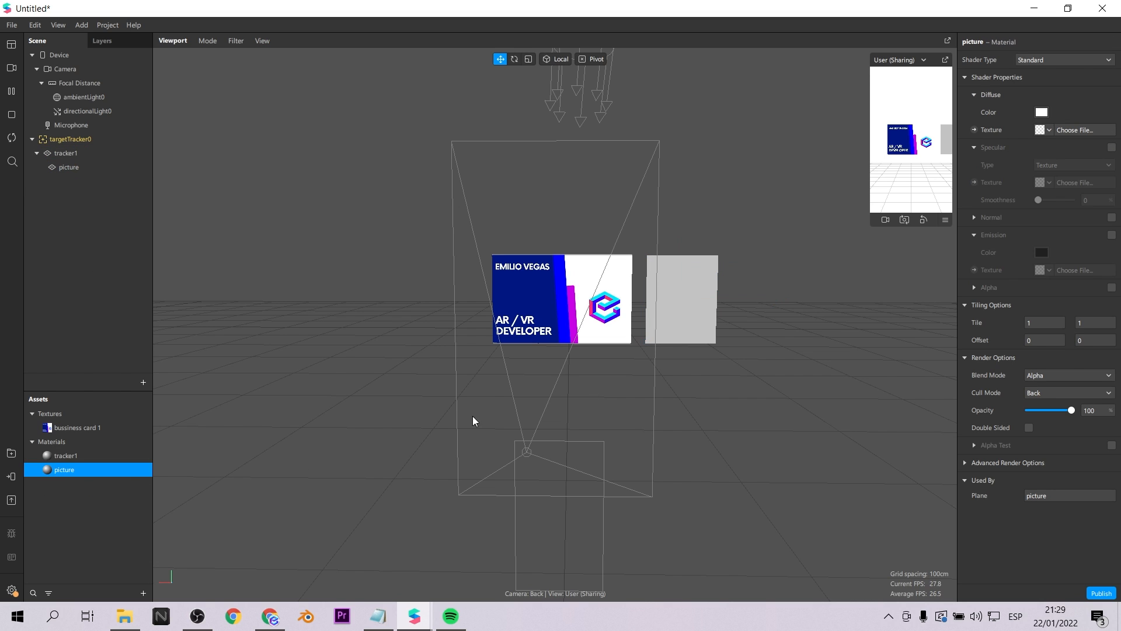
click(1049, 56)
click(1053, 57)
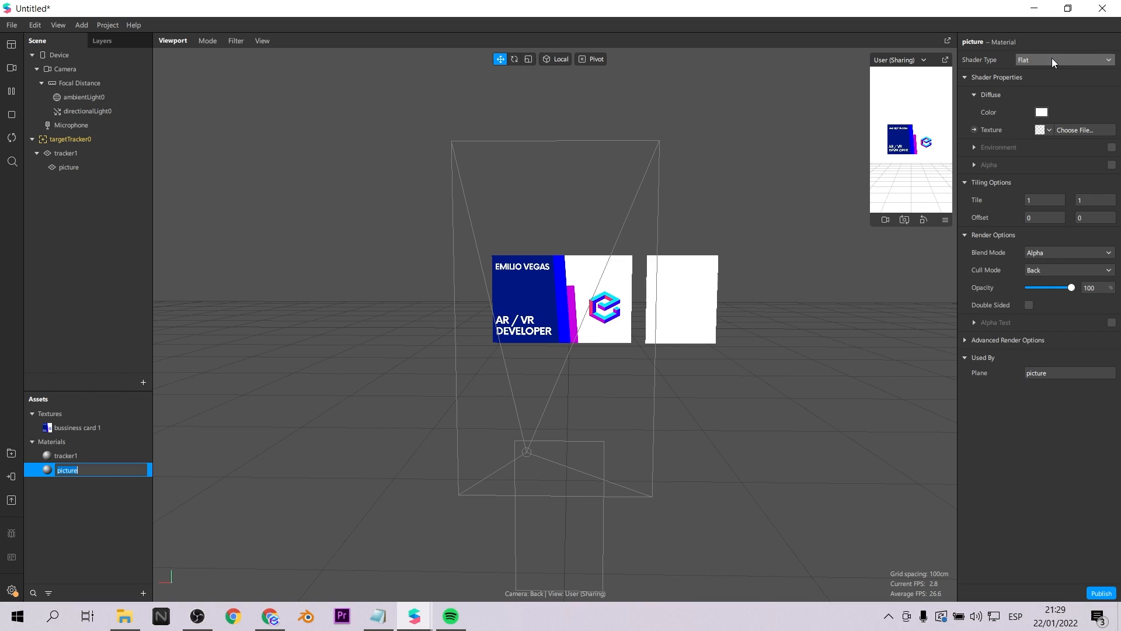
click(1050, 131)
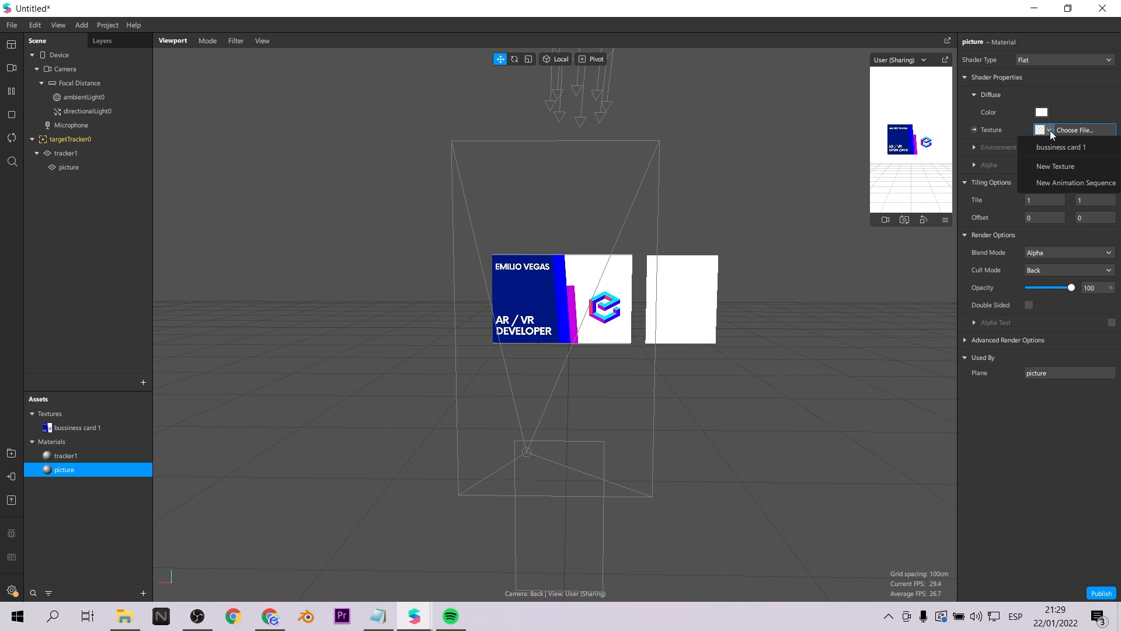
click(1074, 184)
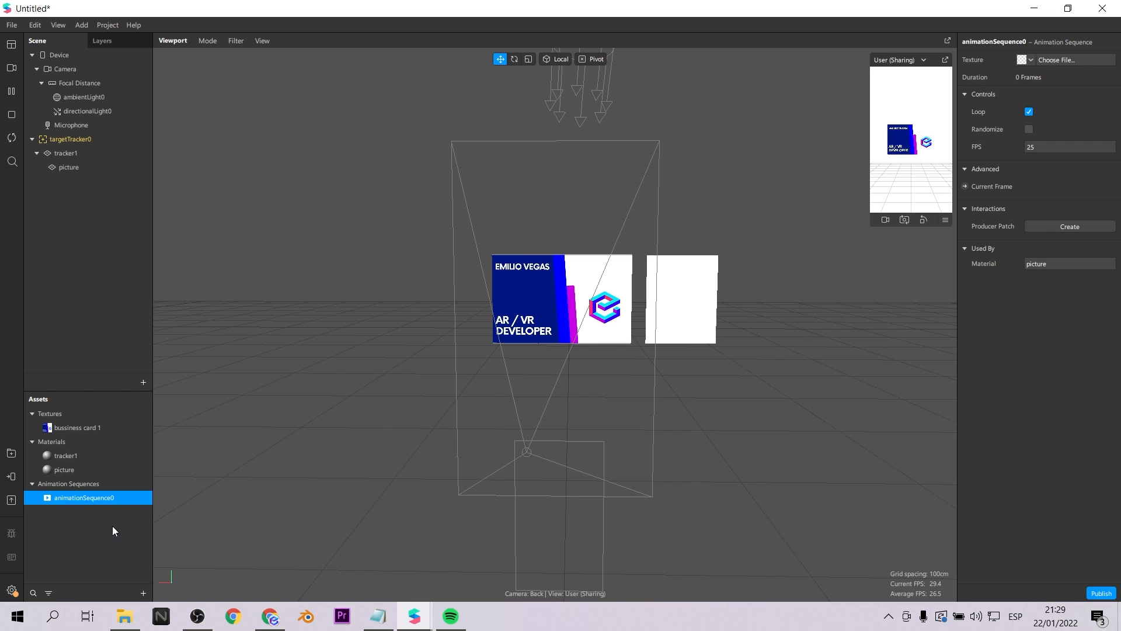
- Import the images IMG_7815 to IMG_7819 as a new texture for the animation sequence
click(1031, 63)
click(1032, 79)
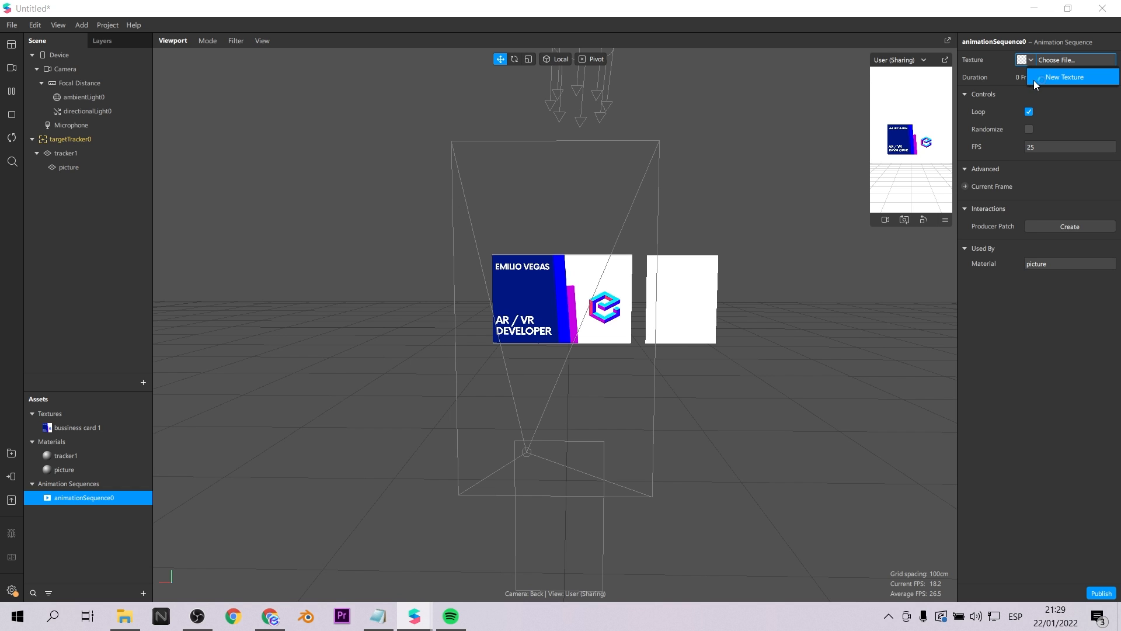
click(166, 138)
shift+click(507, 132)
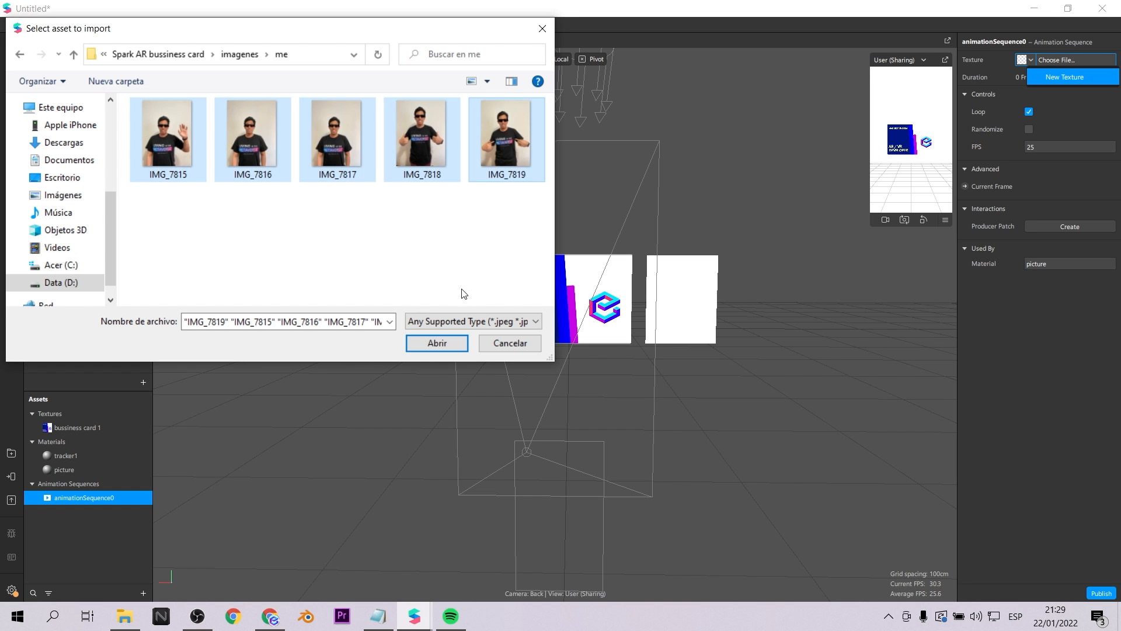
click(433, 343)
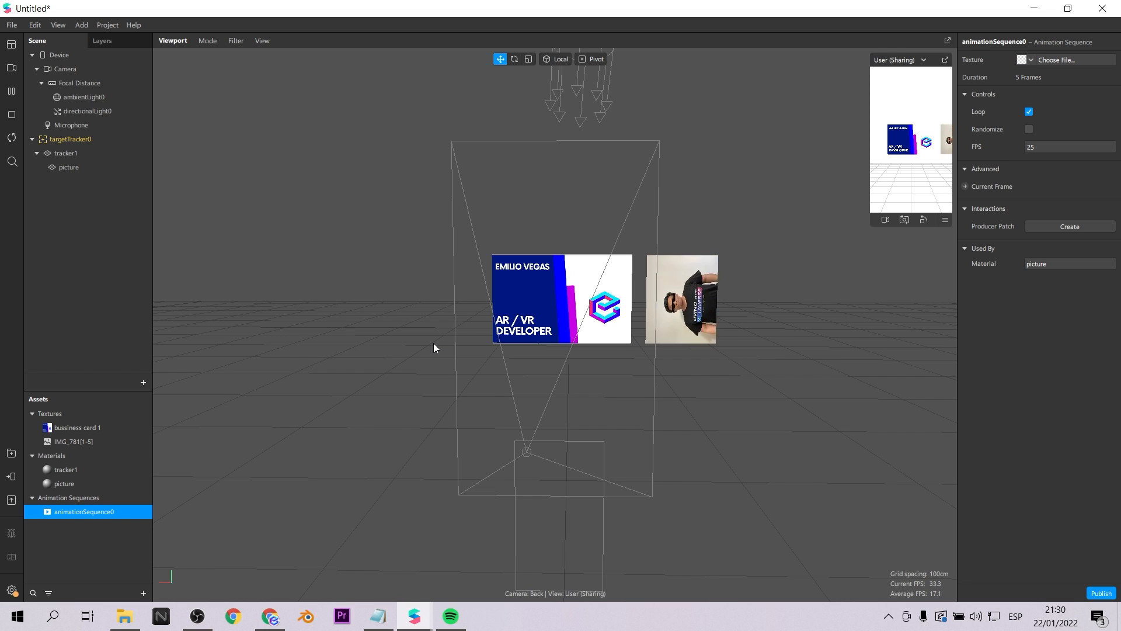
- Set the animation sequence's playback speed to 4 FPS
click(1049, 146)
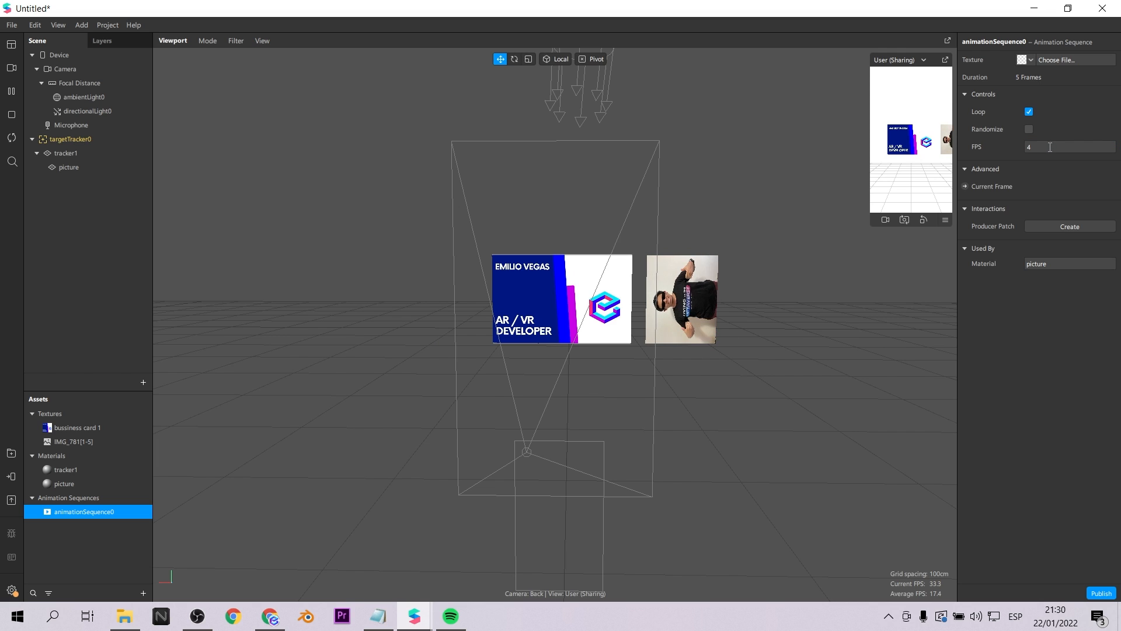
click(1036, 147)
key(Return)
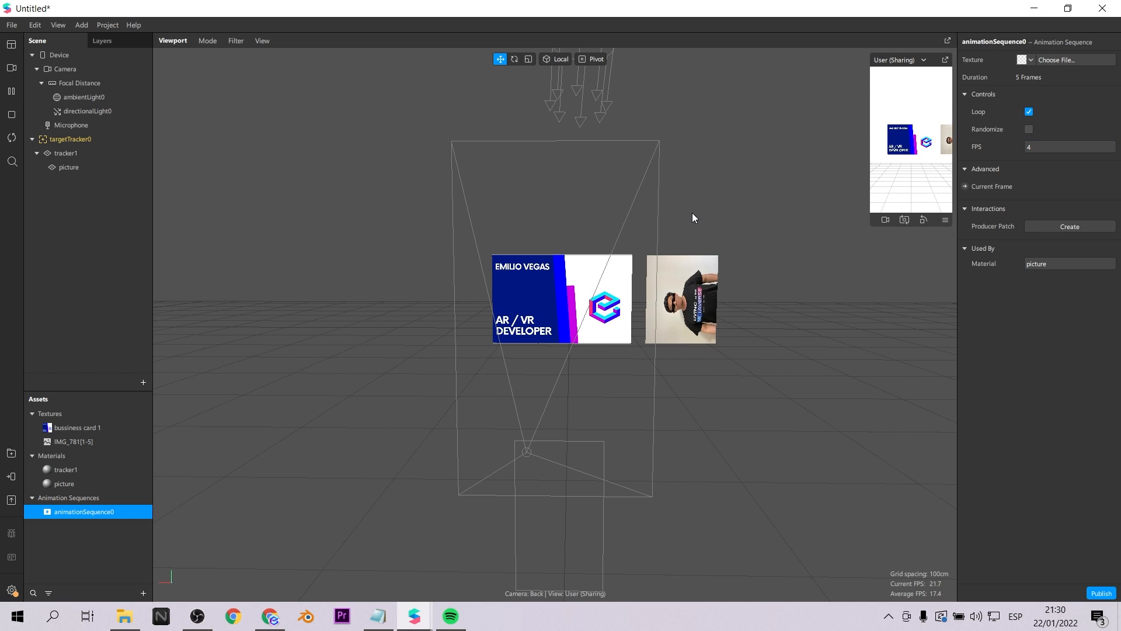
- Rotate the picture plane about -90° around Z so the photos stand upright
click(514, 59)
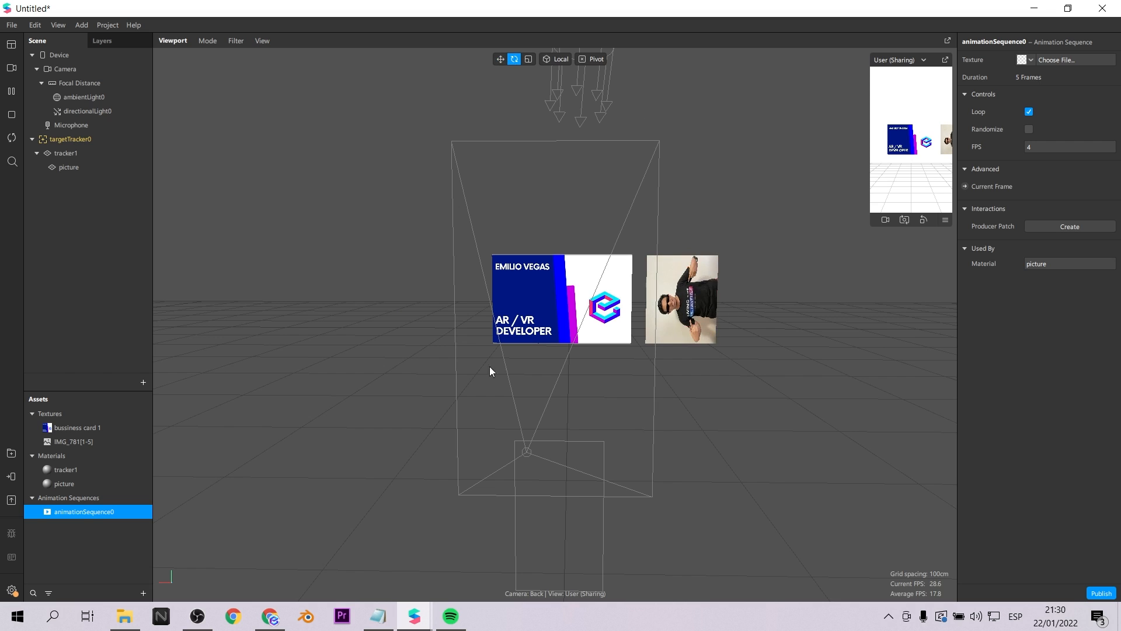
click(53, 166)
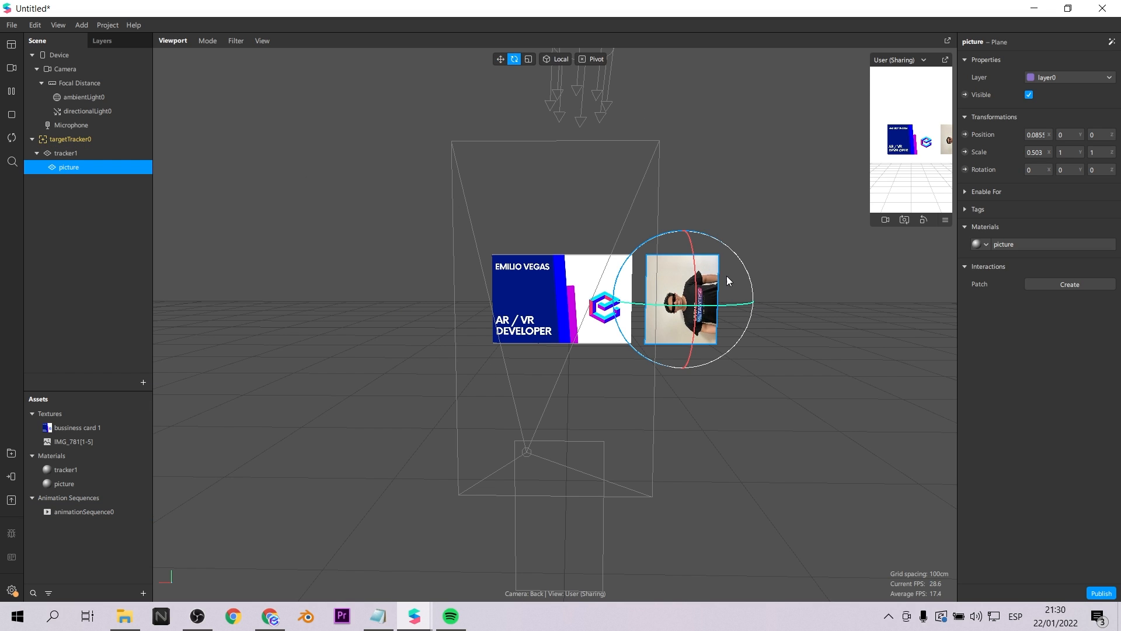
drag(719, 236, 757, 255)
key(ctrl+z)
scroll(821, 342, up, 3)
scroll(821, 342, down, 3)
right_drag(821, 342, 776, 365)
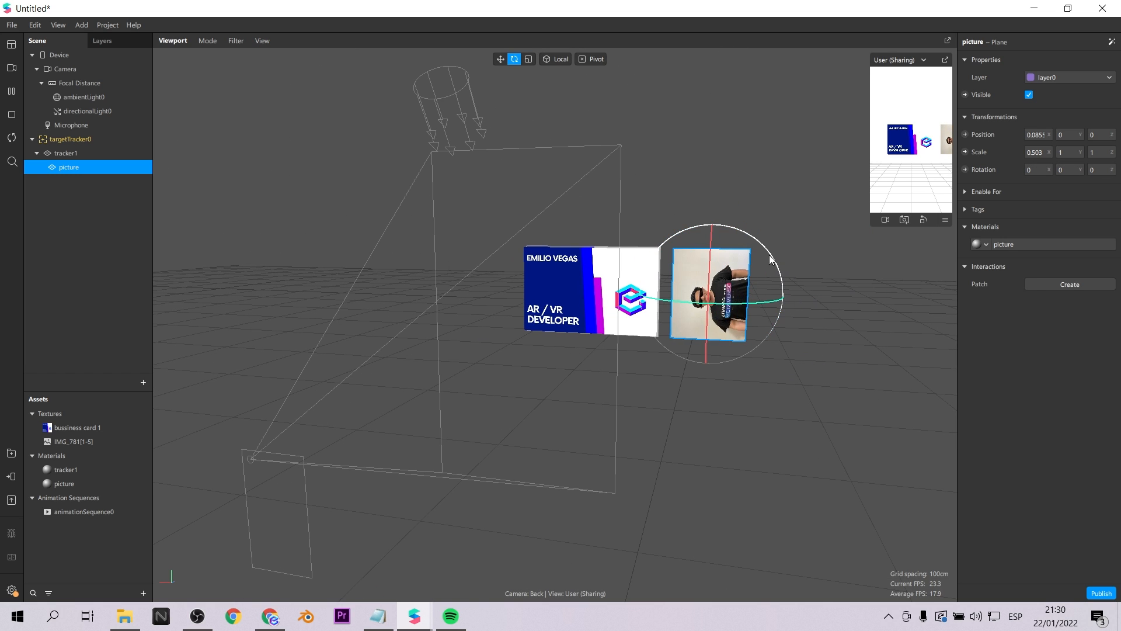
drag(772, 258, 793, 410)
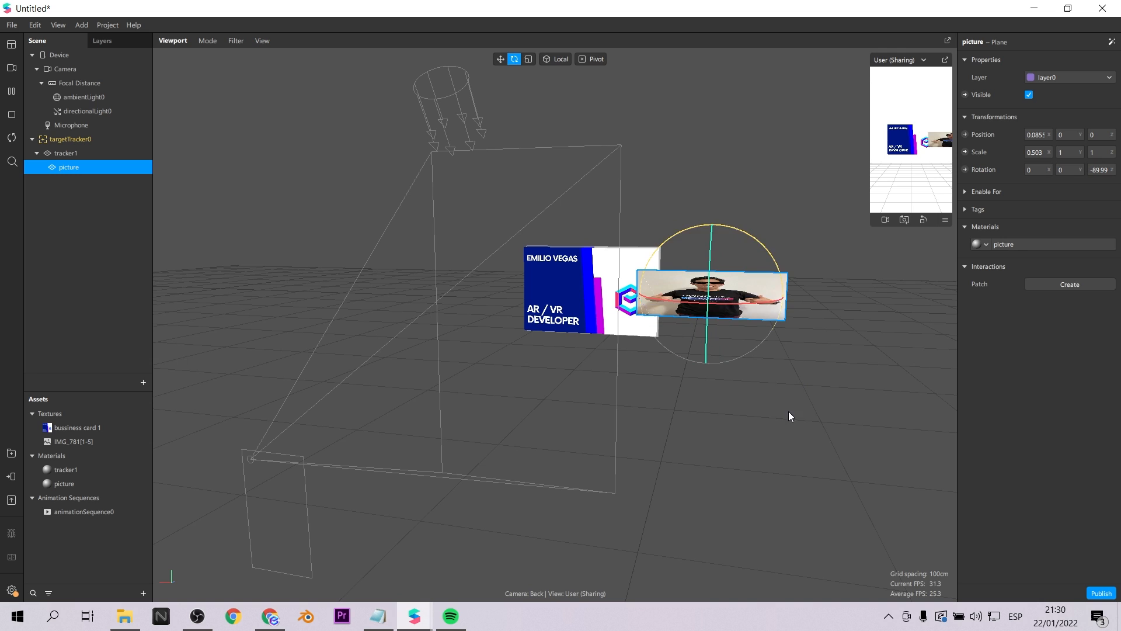
- Scale the picture plane to about 0.95 × 0.45 so the upright photo matches the card's height
key(r)
drag(807, 297, 748, 289)
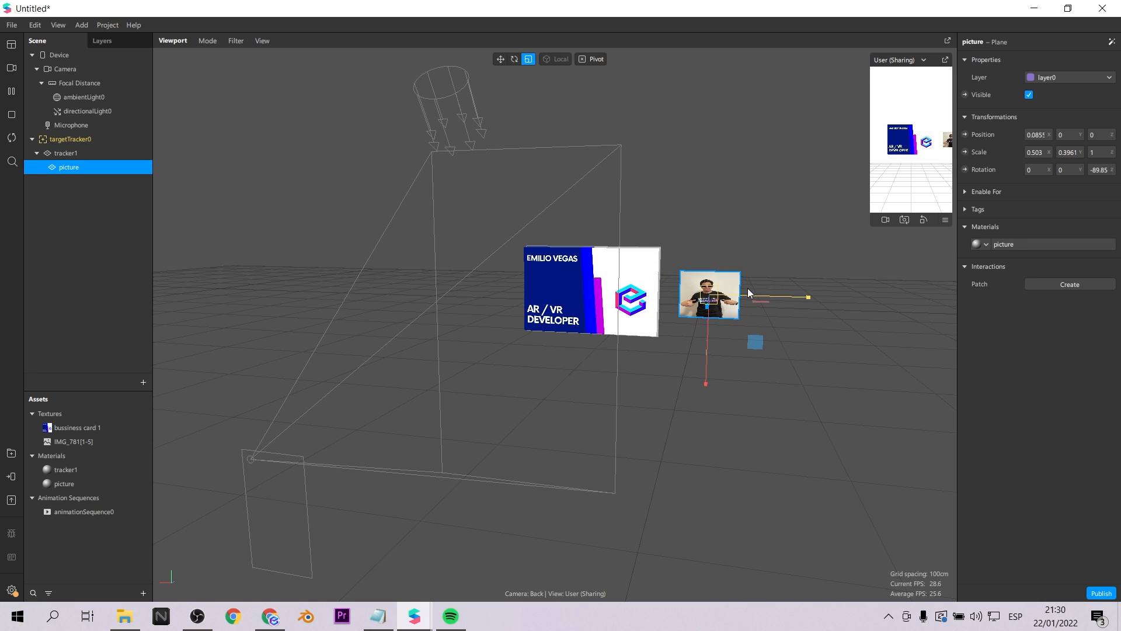
drag(706, 387, 719, 464)
drag(771, 296, 849, 348)
scroll(771, 355, up, 5)
scroll(773, 309, down, 2)
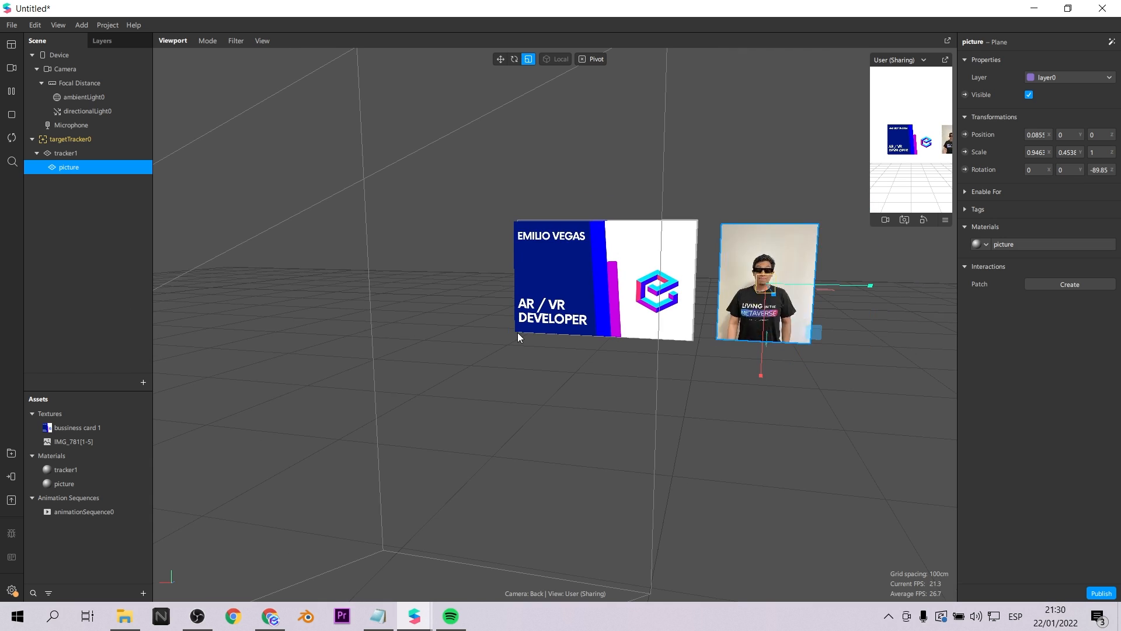
scroll(514, 333, down, 3)
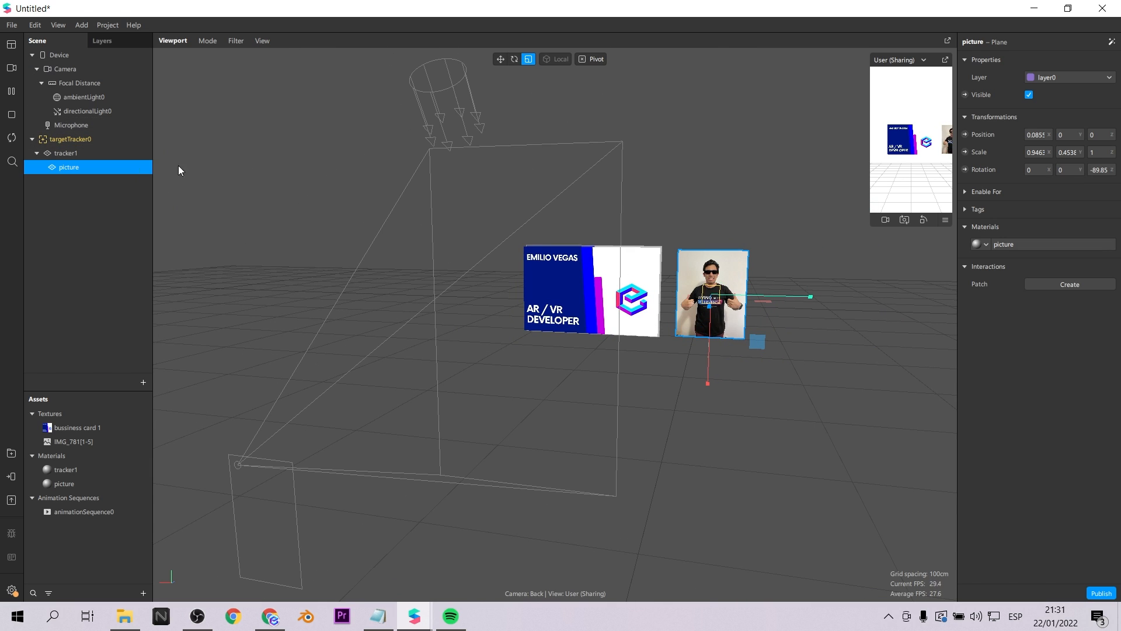
- Show the Patch Editor and add the tracker1 plane to it as an object patch
click(82, 25)
mouse_move(58, 24)
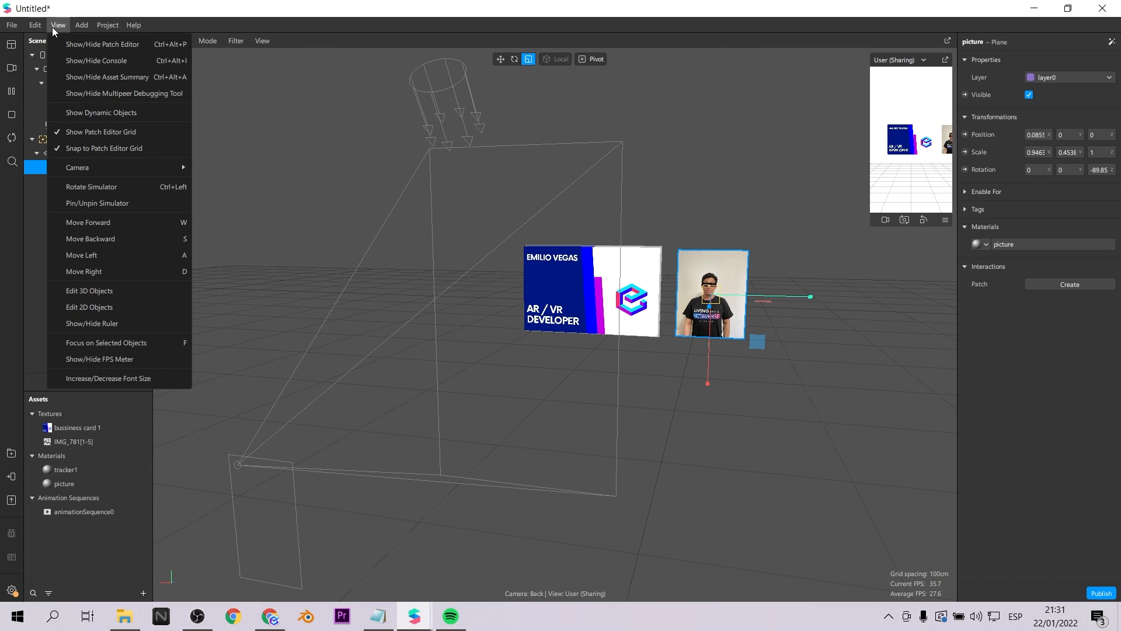
click(72, 43)
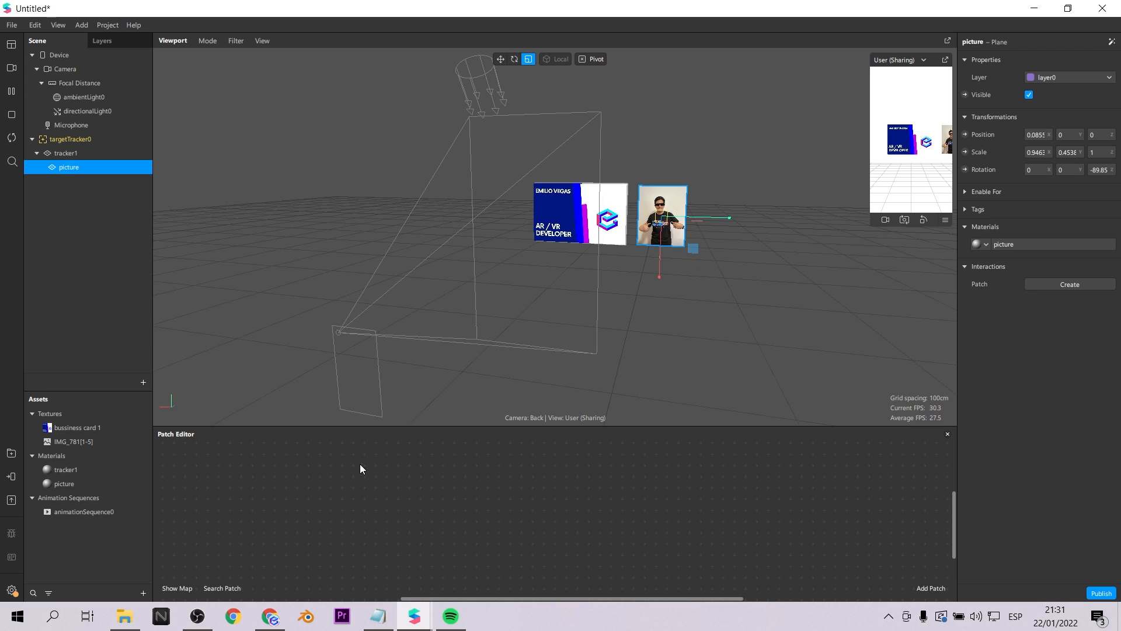
drag(65, 153, 343, 574)
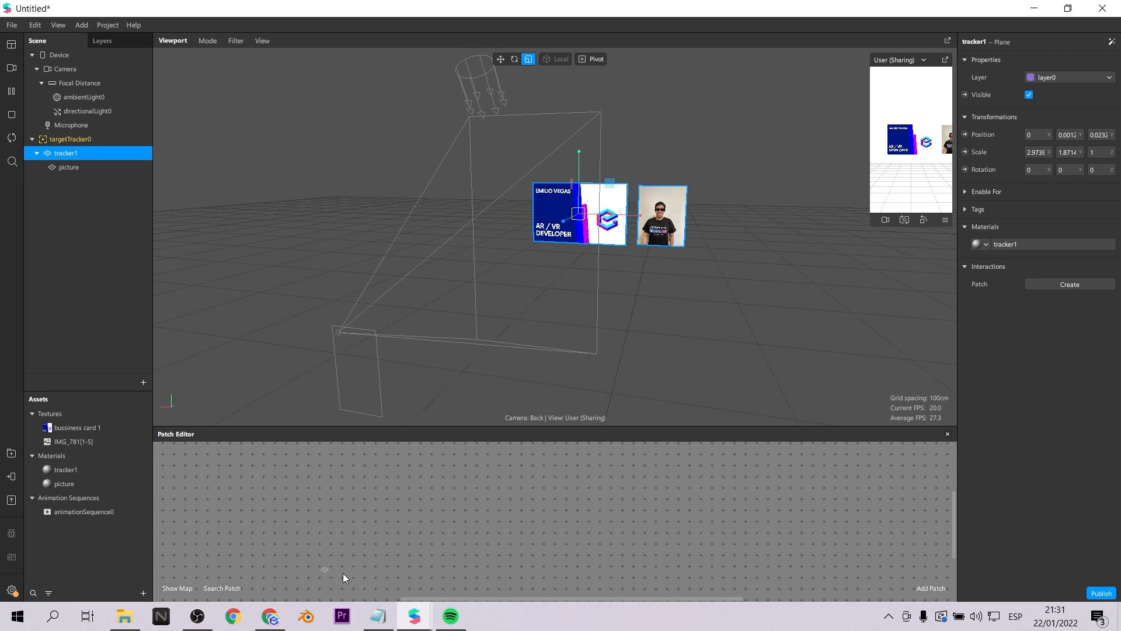
drag(268, 528, 265, 527)
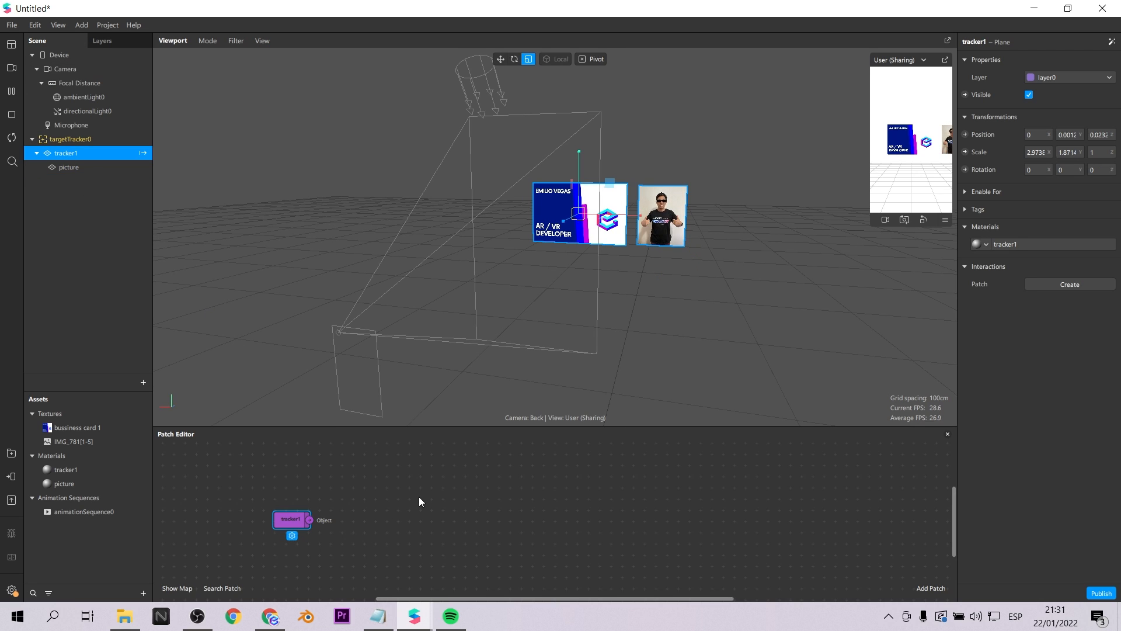
- Add an Object Tap patch and connect the tracker1 patch to its Object input
scroll(416, 494, up, 1)
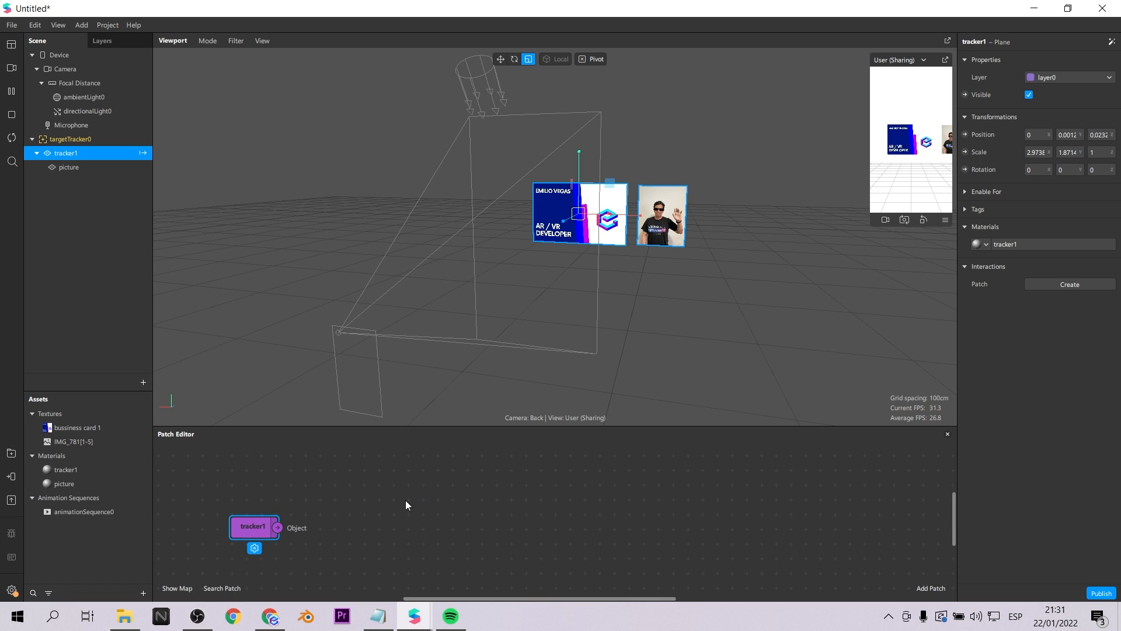
click(404, 503)
right_click(404, 503)
text(obje)
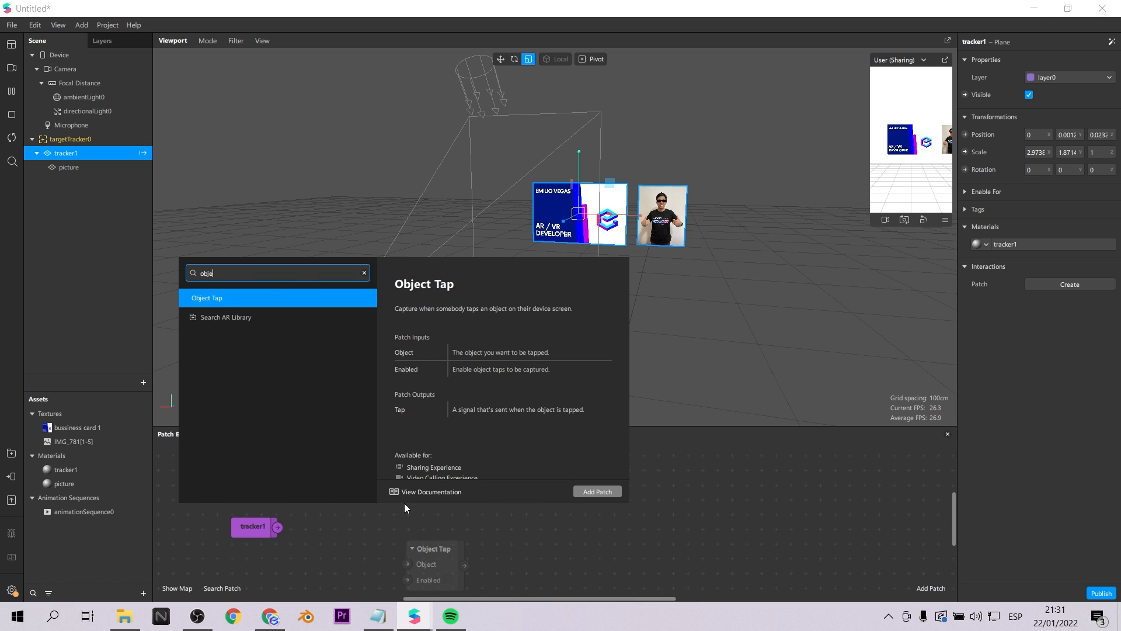
key(Return)
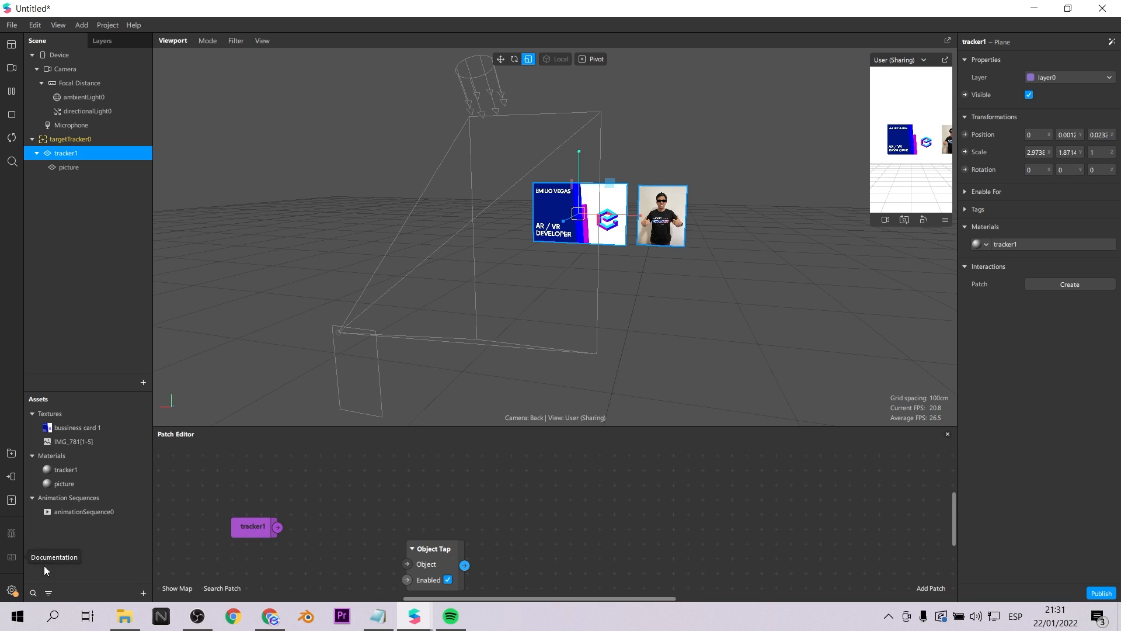
drag(447, 554, 375, 528)
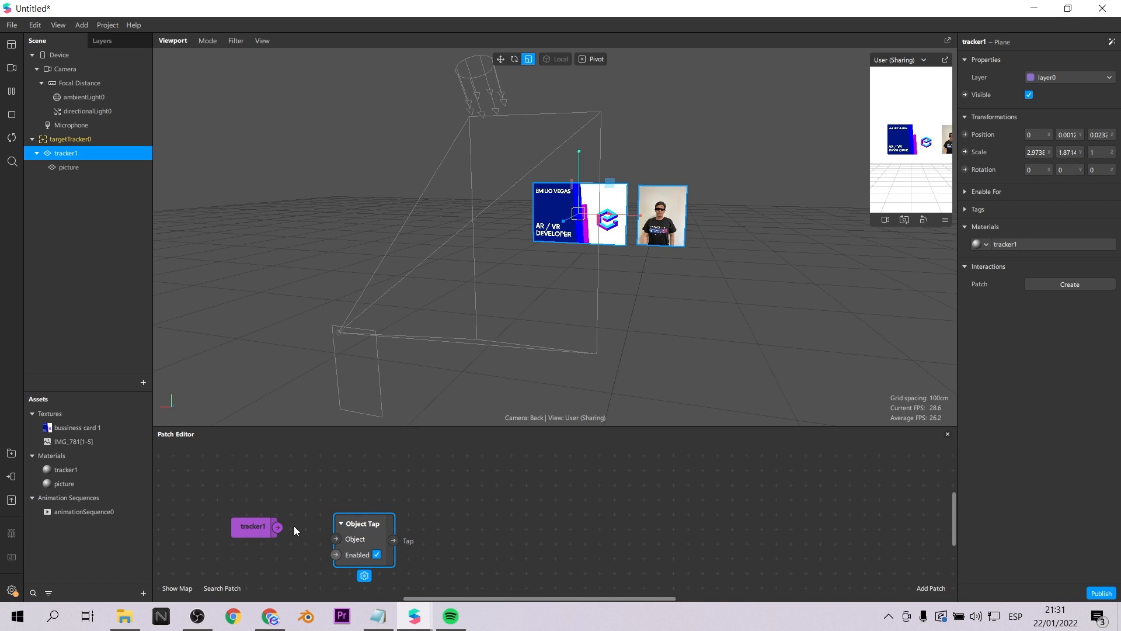
drag(283, 524, 383, 511)
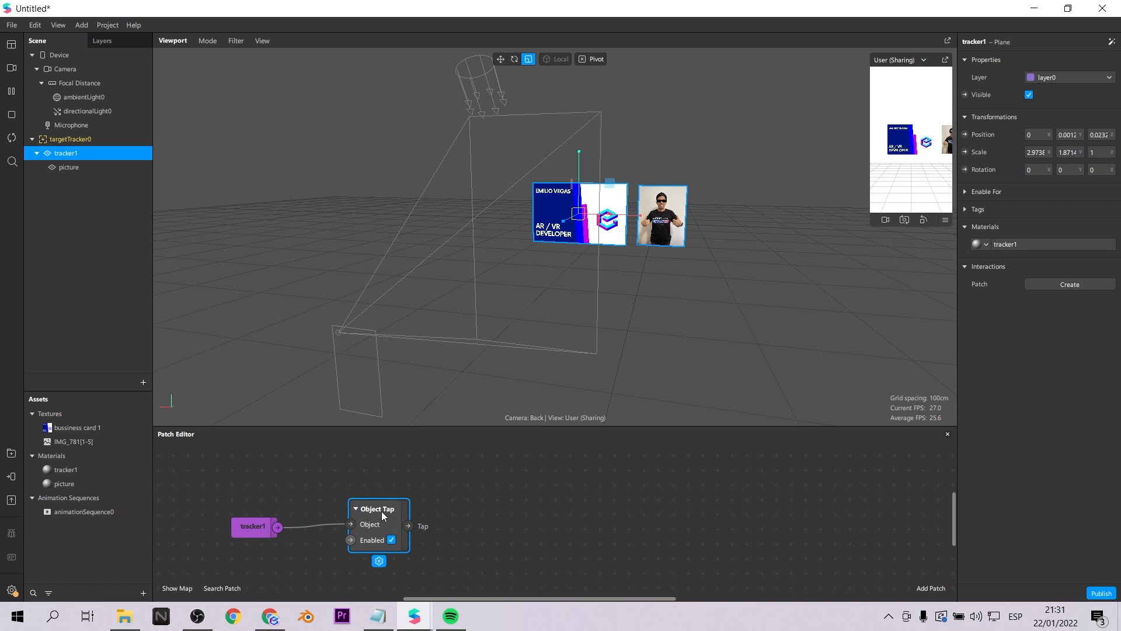
- Add an Animation patch, connect the Object Tap's Tap output to its Play input, and reposition the patches
double_click(653, 481)
text(anim)
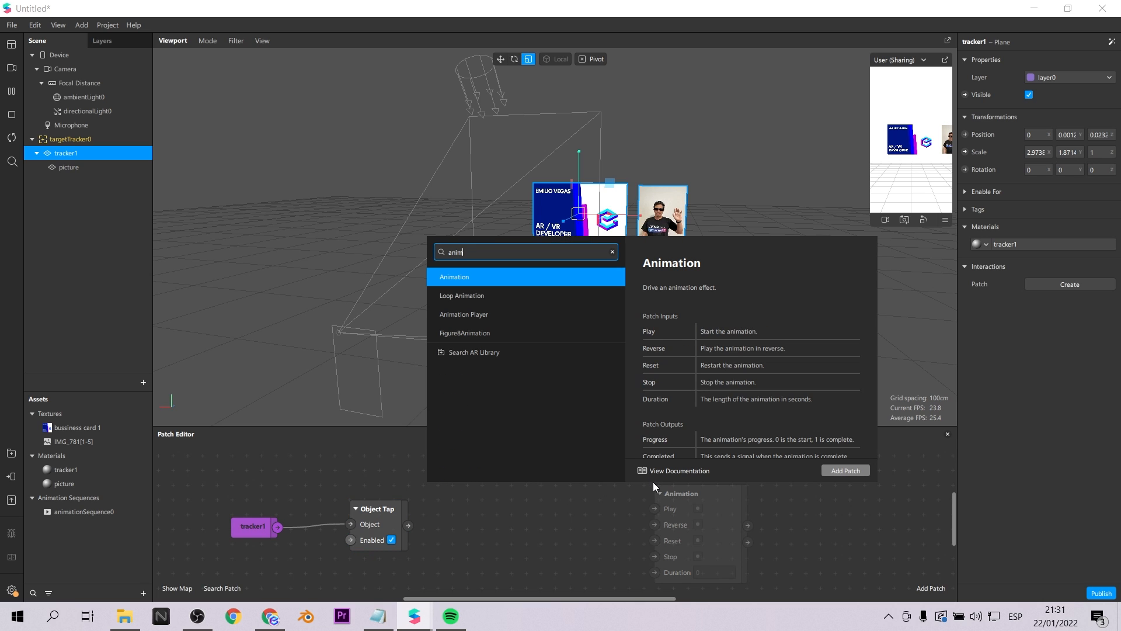
key(Return)
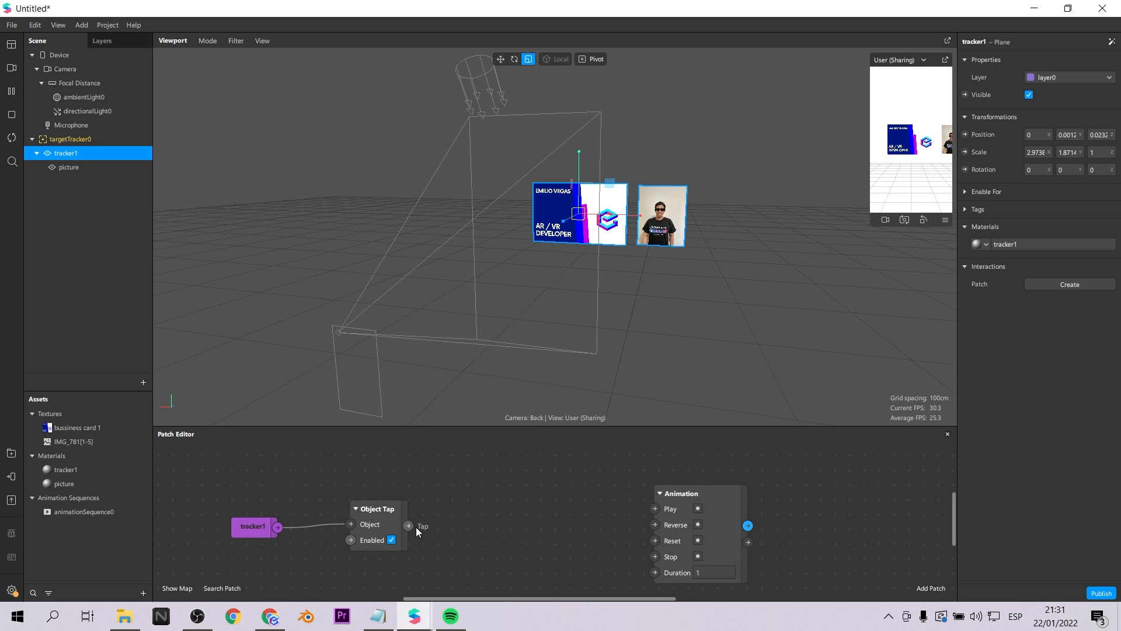
drag(416, 527, 654, 509)
scroll(644, 527, down, 4)
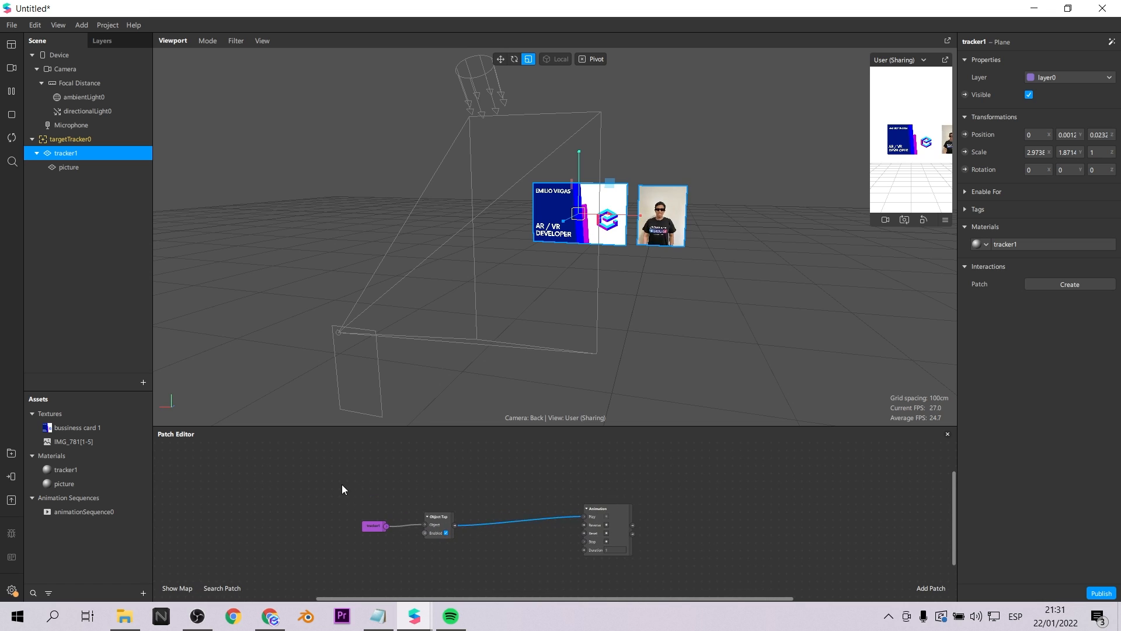
drag(342, 484, 625, 554)
drag(609, 510, 558, 488)
click(716, 469)
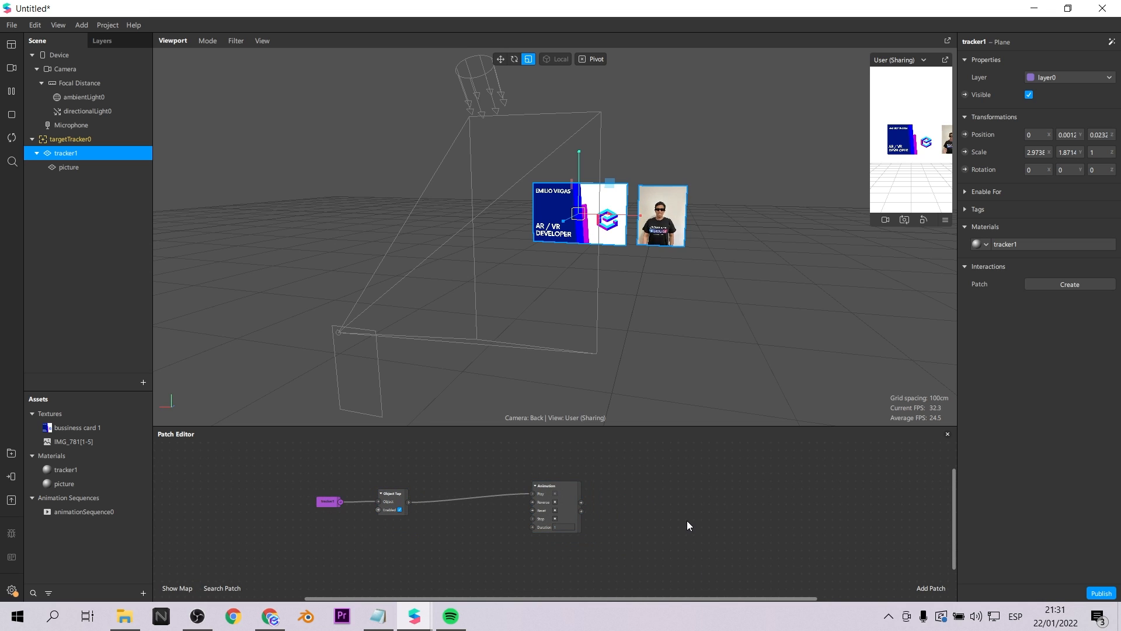
- Add a Transition patch beside the Animation patch and connect the animation's progress output to its Progress input
scroll(687, 525, up, 2)
double_click(651, 484)
text(tra)
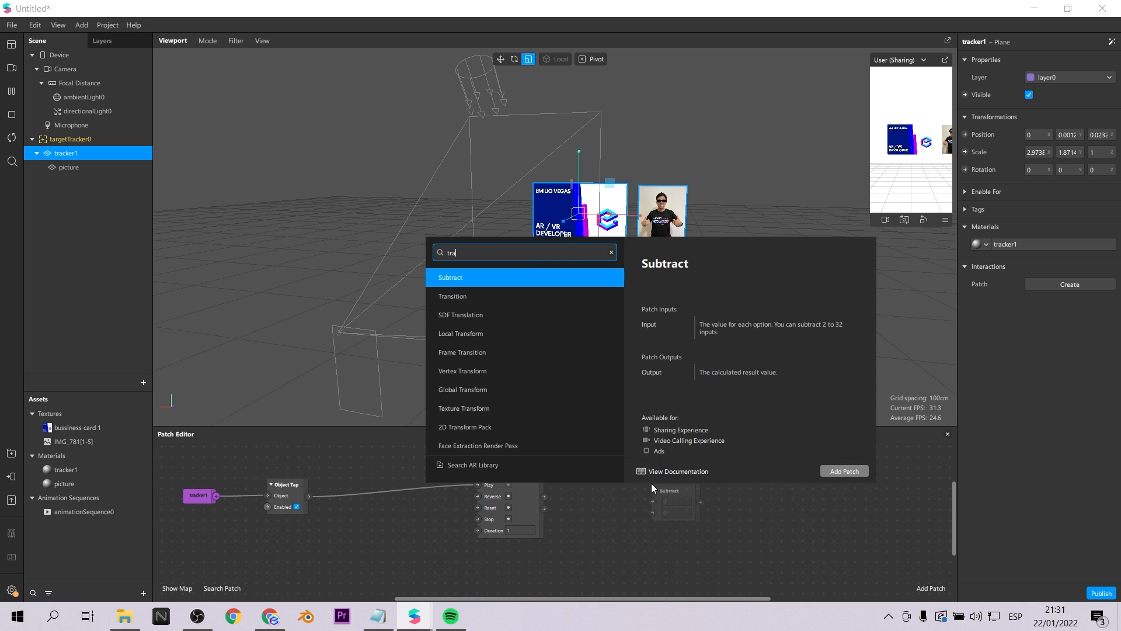
text(ns)
click(847, 473)
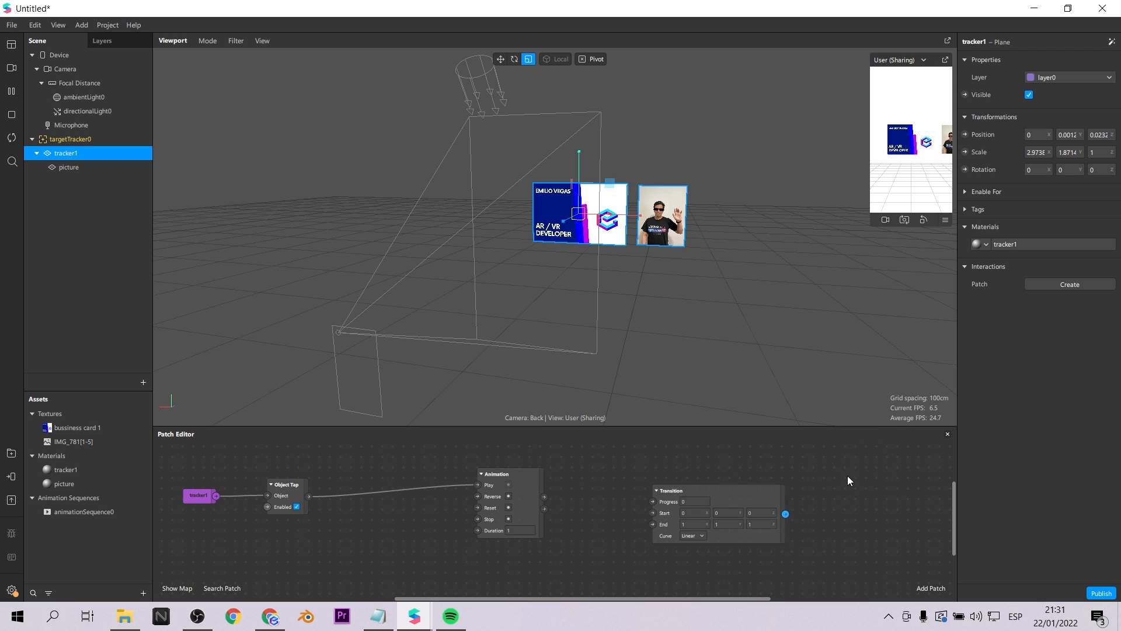
scroll(719, 488, up, 3)
drag(728, 488, 661, 464)
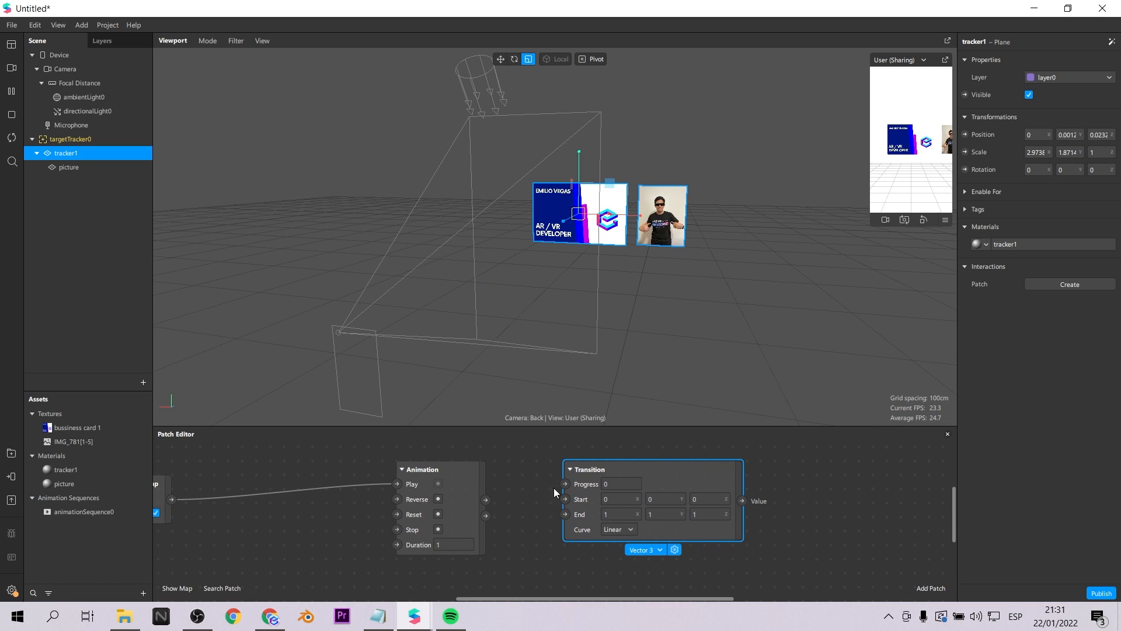
drag(486, 500, 566, 483)
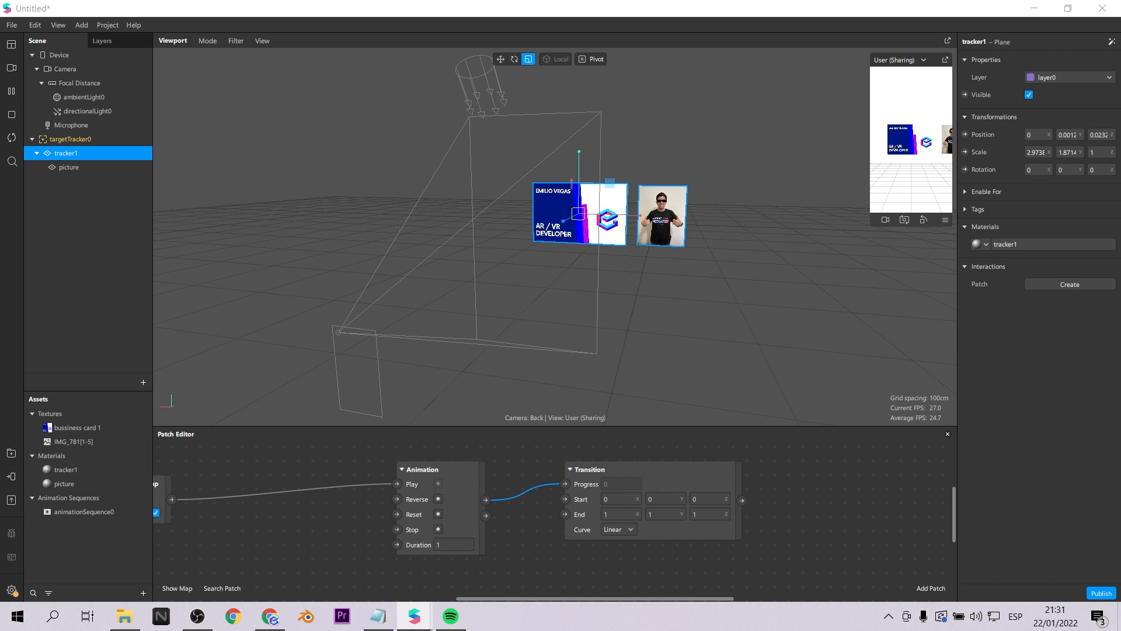
- Create a 3D Position patch for the picture plane and connect the Transition's Value output to it
click(618, 515)
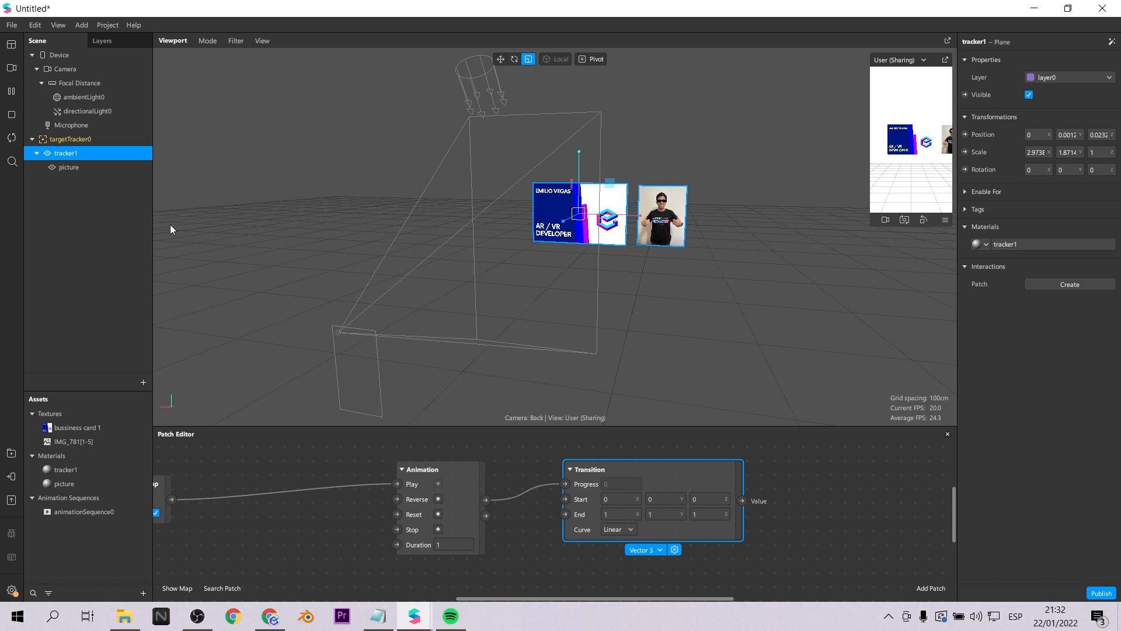
click(68, 167)
click(965, 135)
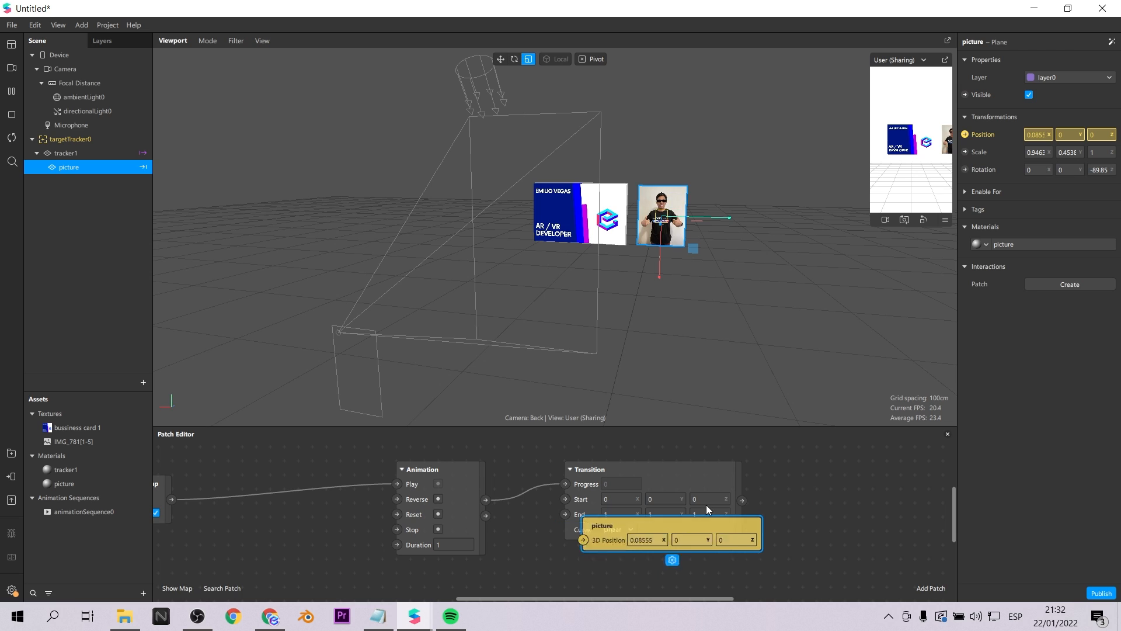
drag(652, 522, 859, 467)
drag(742, 500, 789, 485)
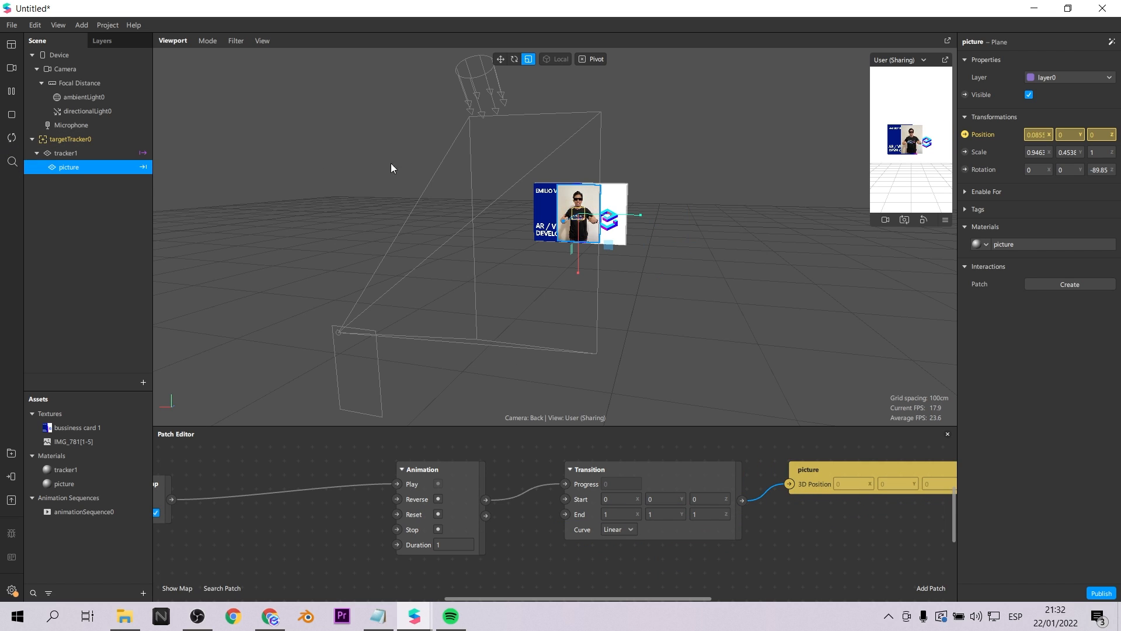
- Enable touch simulation in an enlarged simulator preview and restart the effect
drag(870, 280, 801, 280)
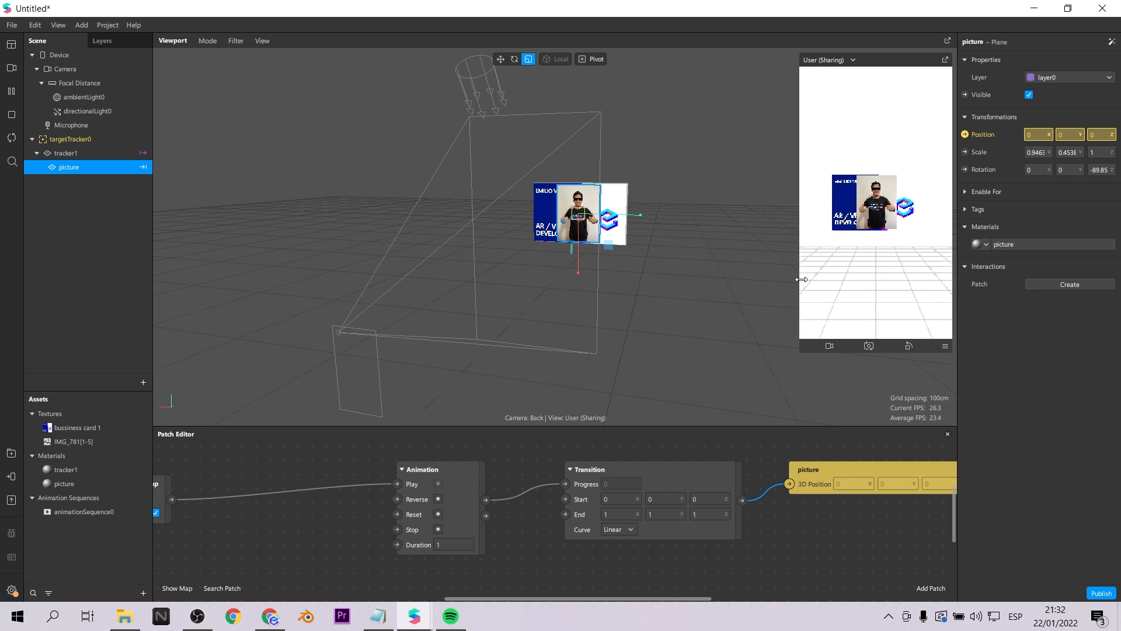
click(944, 346)
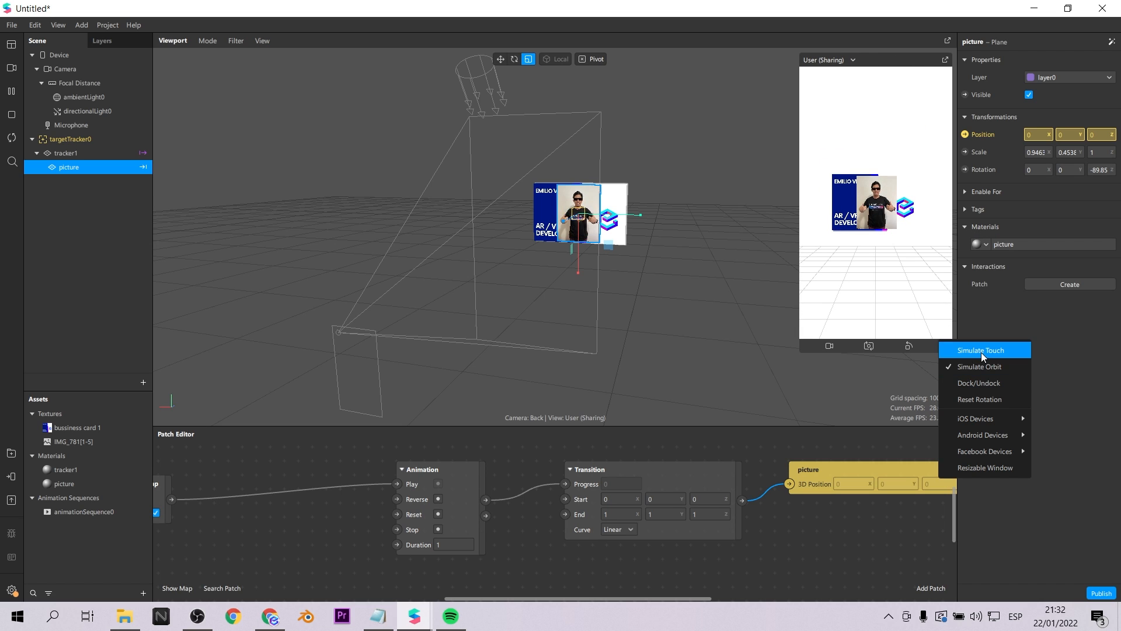
click(981, 351)
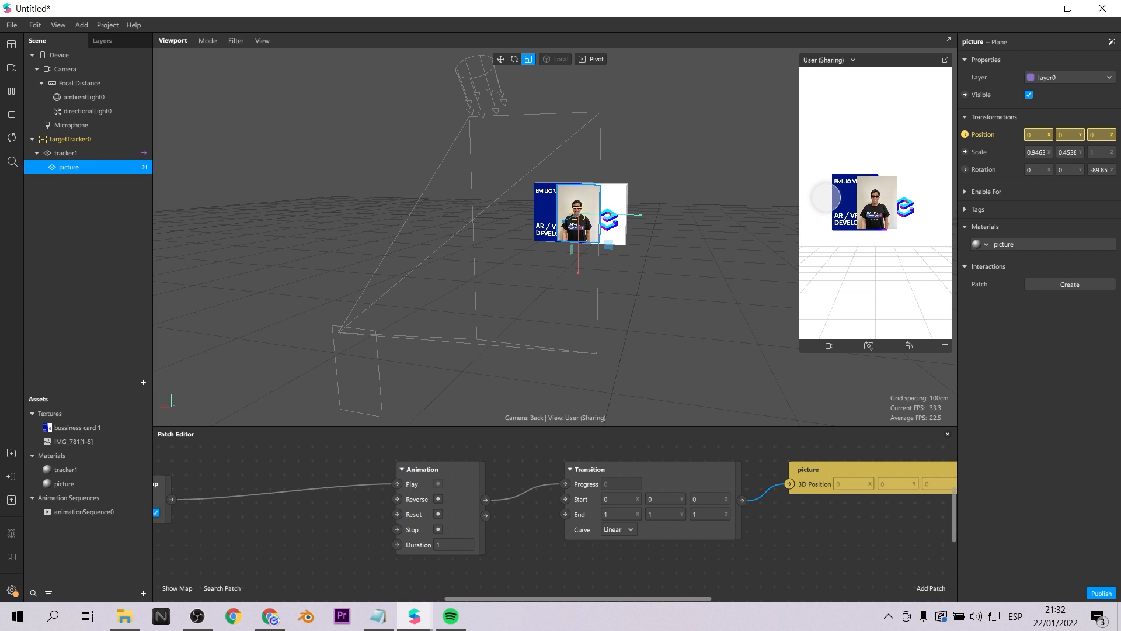
click(11, 140)
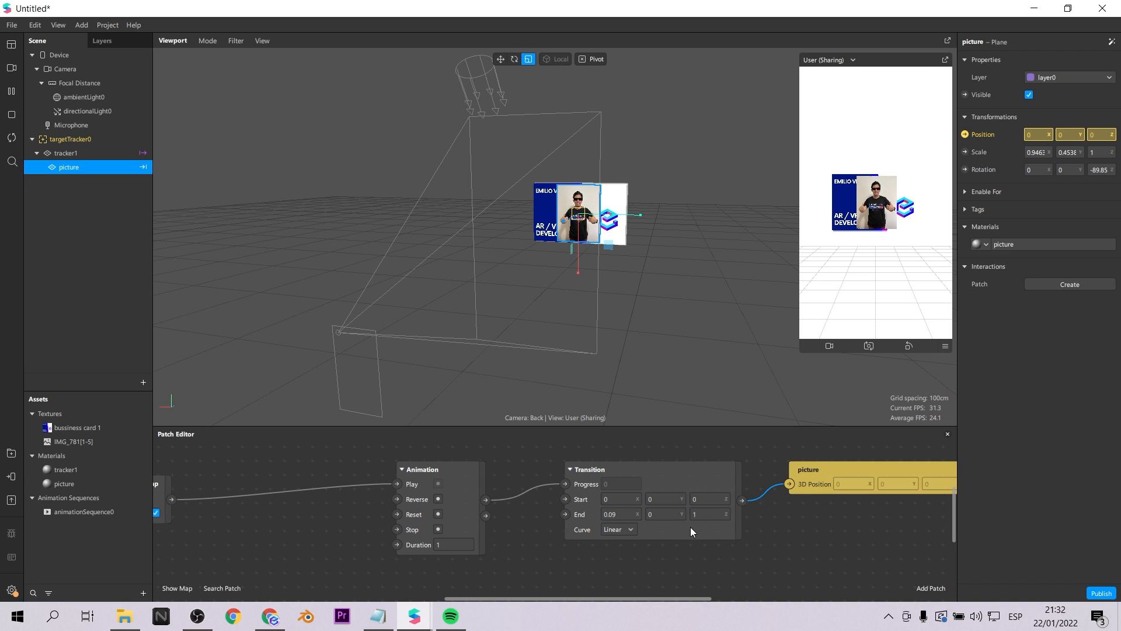
- Set the Transition patch's start to 0, 0, -0.02 and its end to 0.09, 0, -0.02
click(698, 499)
text(-0.02)
key(Return)
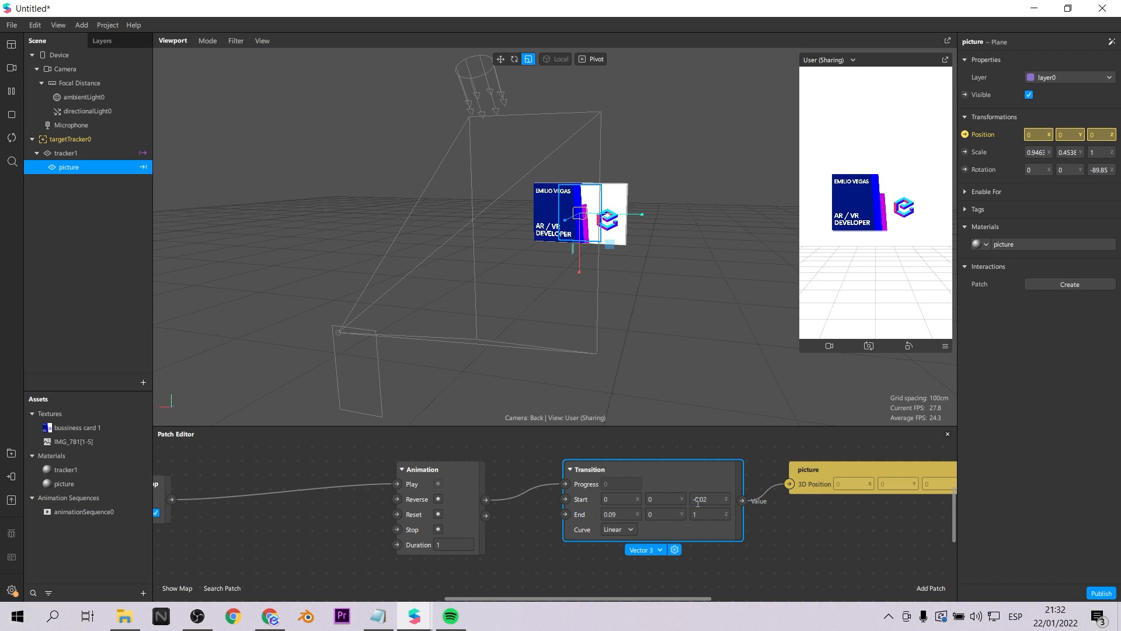
click(712, 513)
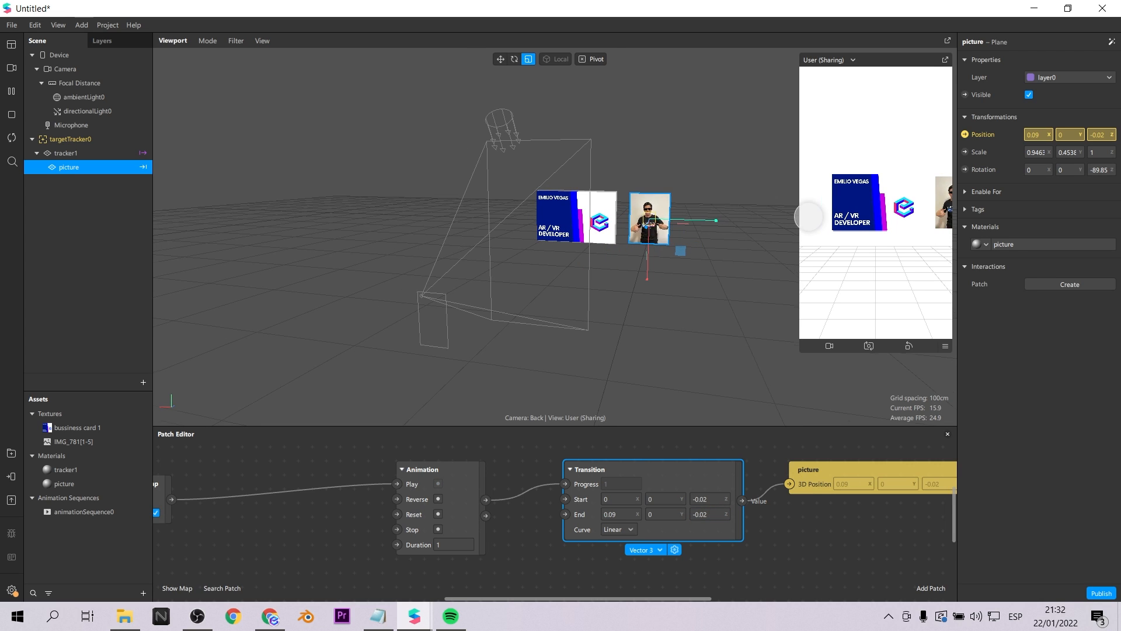
- Test tapping the card in the resized simulator preview and restart the effect
drag(800, 351, 834, 291)
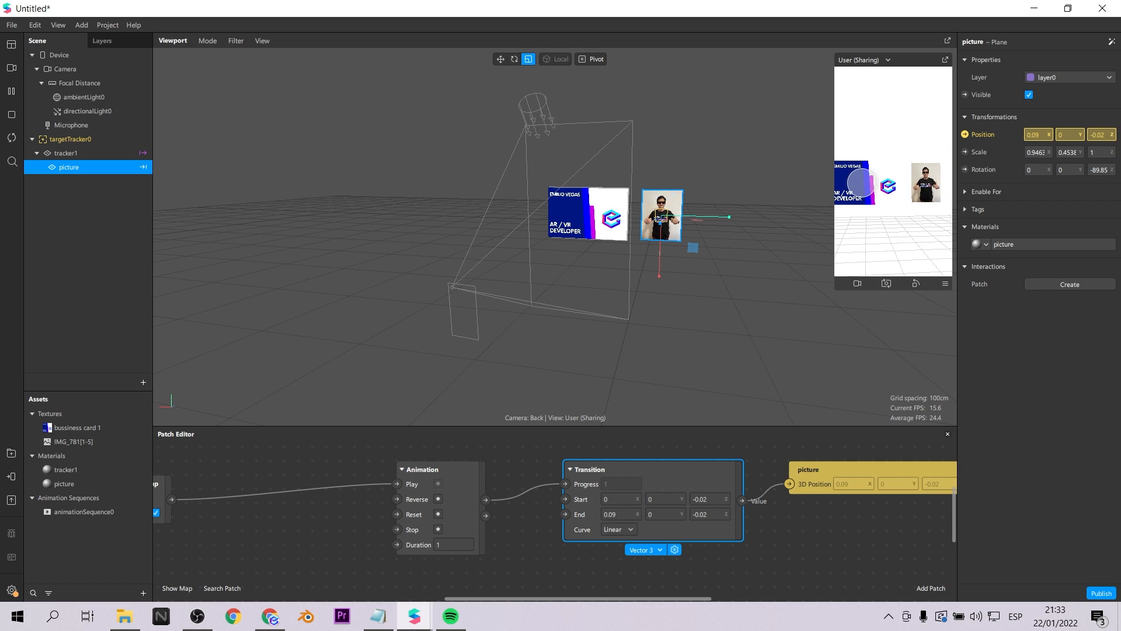
drag(835, 290, 799, 352)
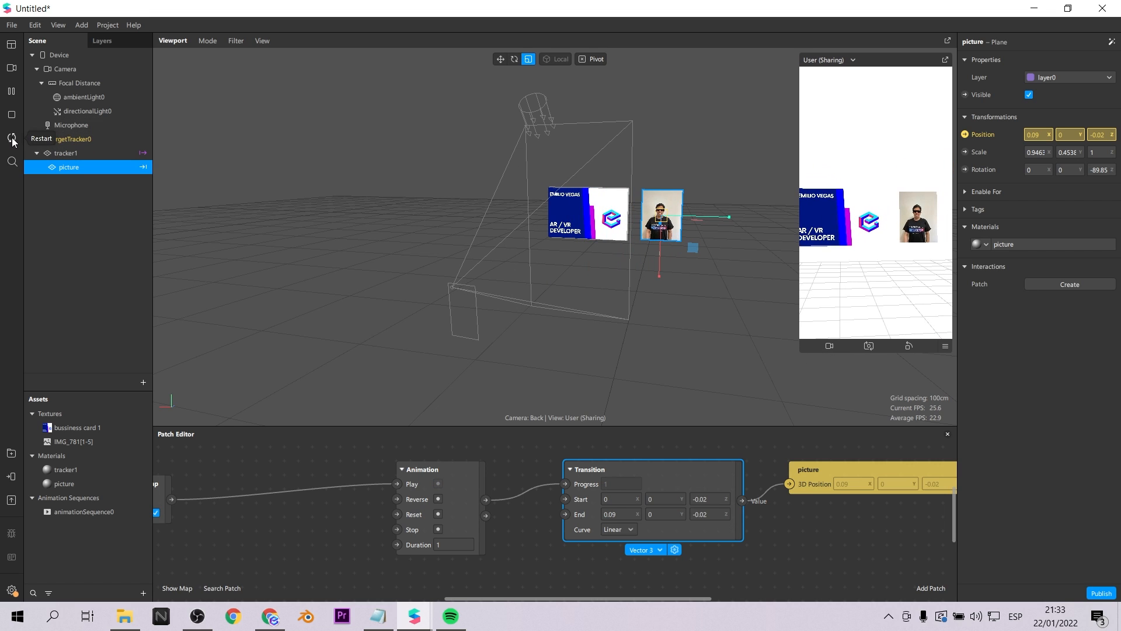
click(12, 140)
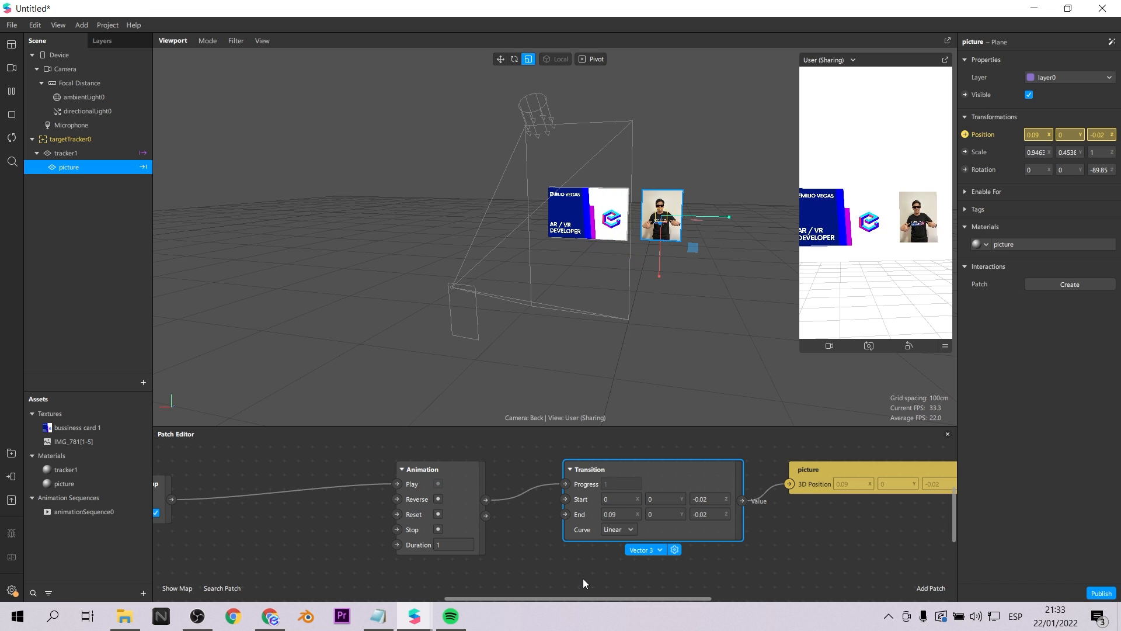
- Add a Not patch and a Switch patch in the space below the Object Tap and Animation patches
drag(593, 596, 513, 596)
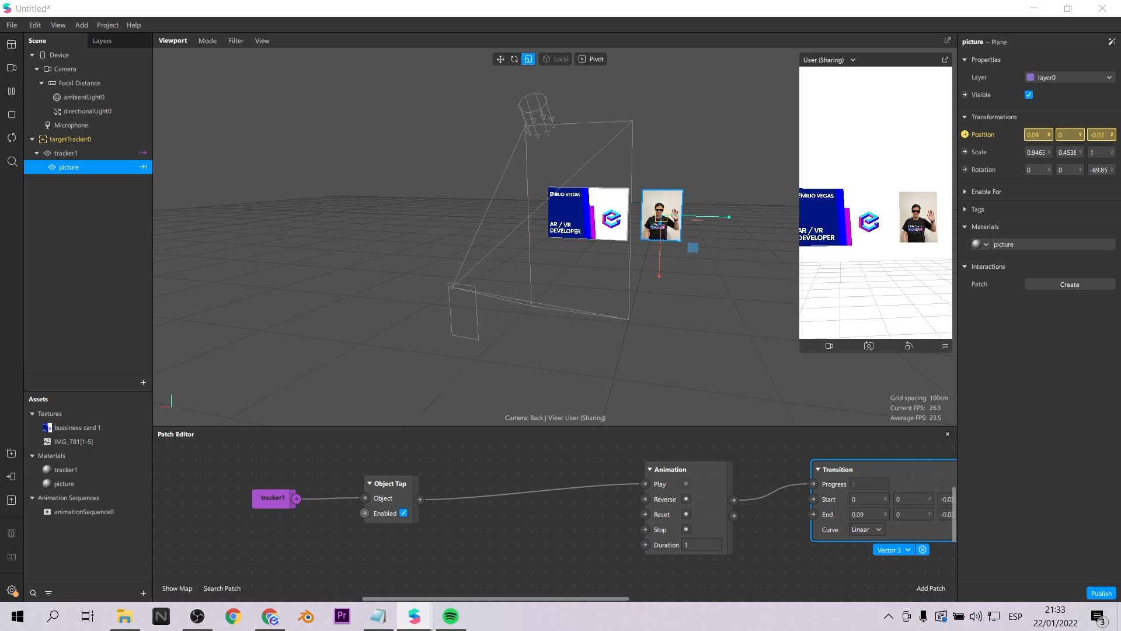
double_click(514, 555)
text(not)
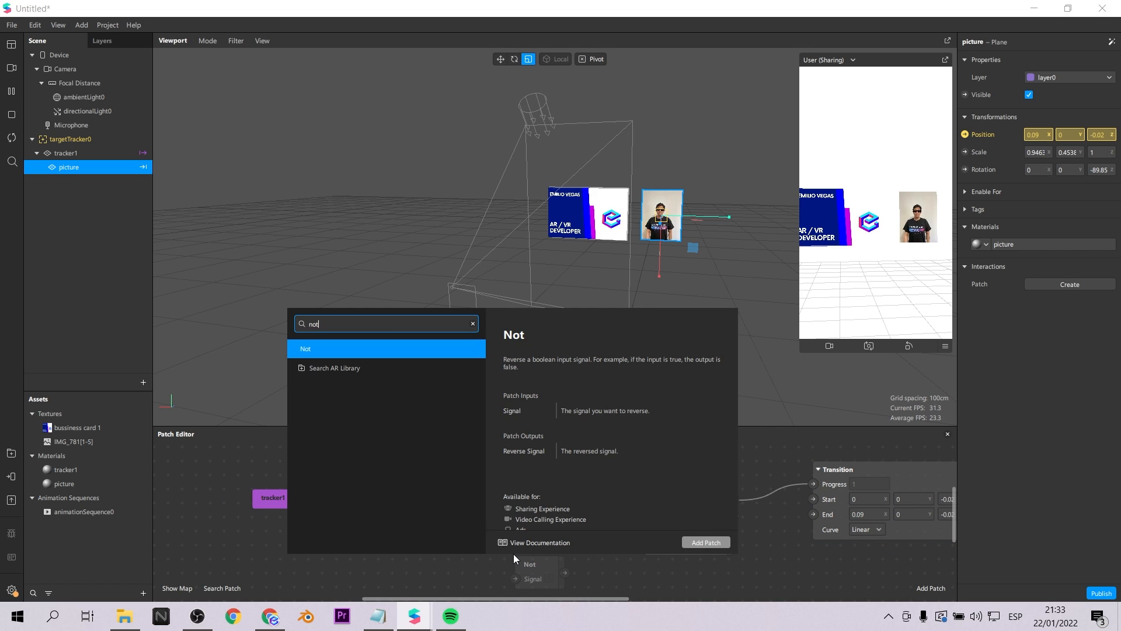
key(Return)
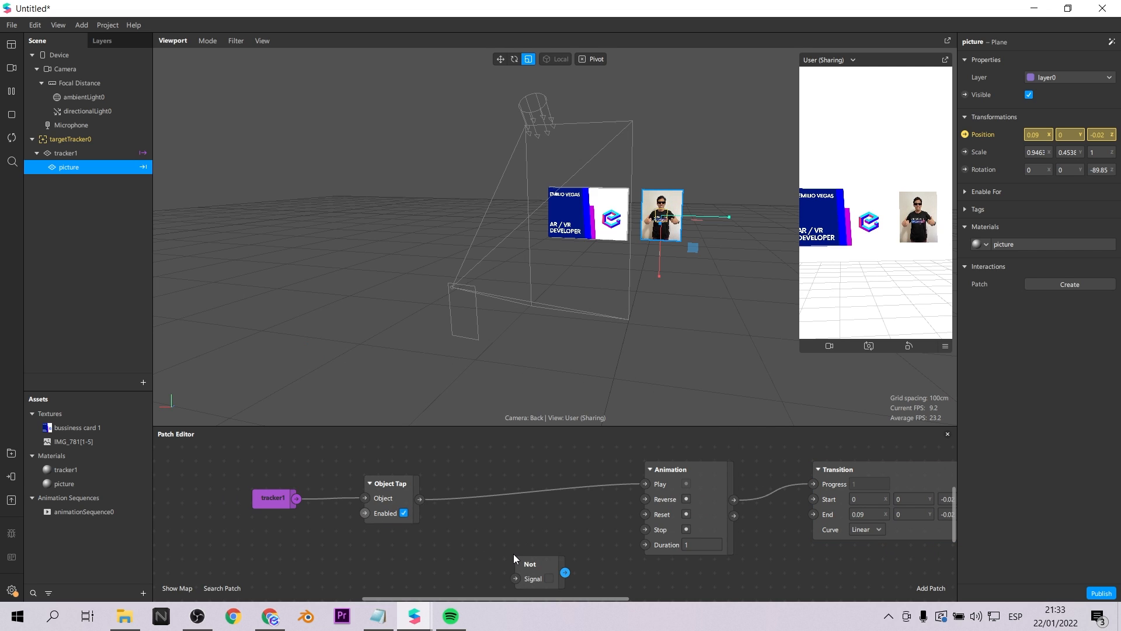
double_click(461, 570)
text(sw)
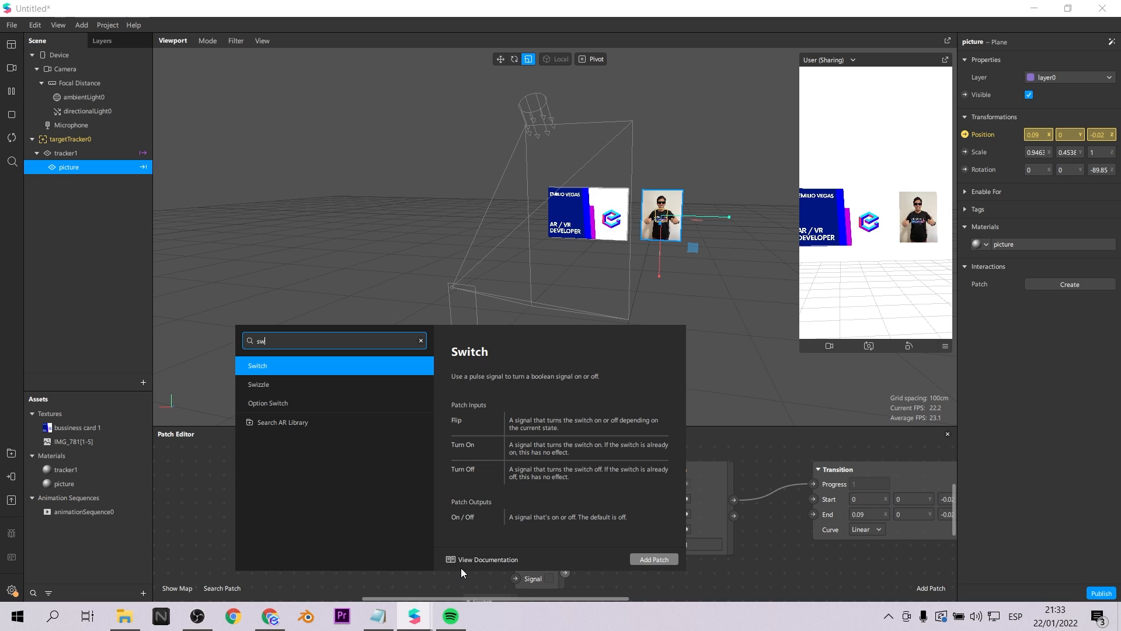
click(645, 555)
click(526, 546)
drag(541, 544, 559, 548)
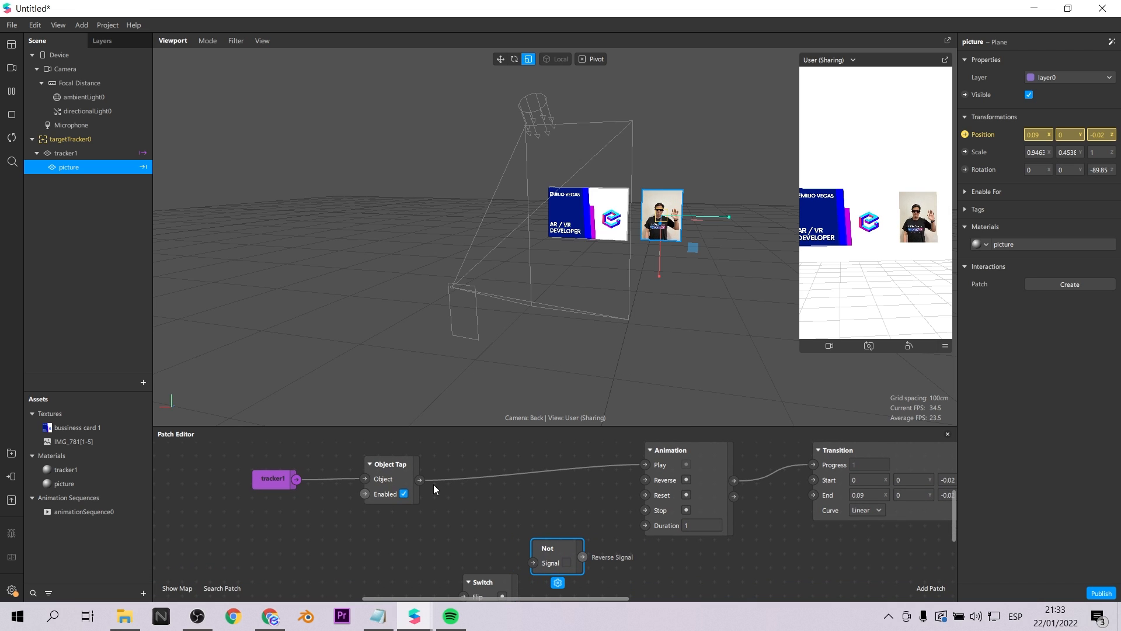
- Chain the Switch through Not into a Pulse patch and connect its Turned On output to the Animation's Reverse input
drag(395, 462, 363, 466)
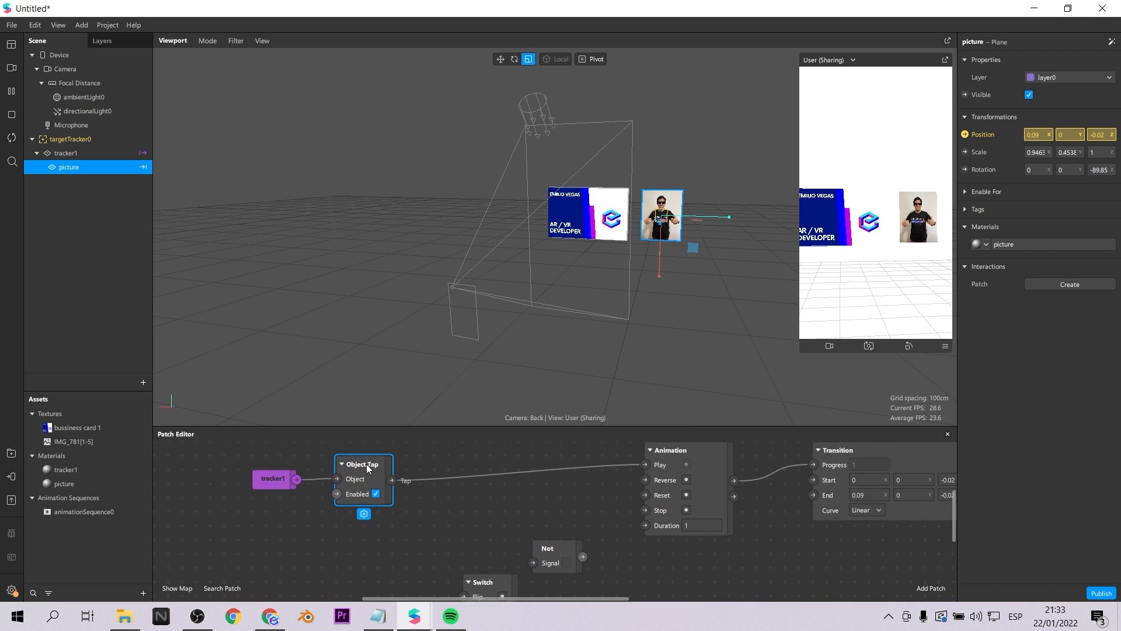
drag(264, 479, 223, 492)
drag(369, 463, 333, 482)
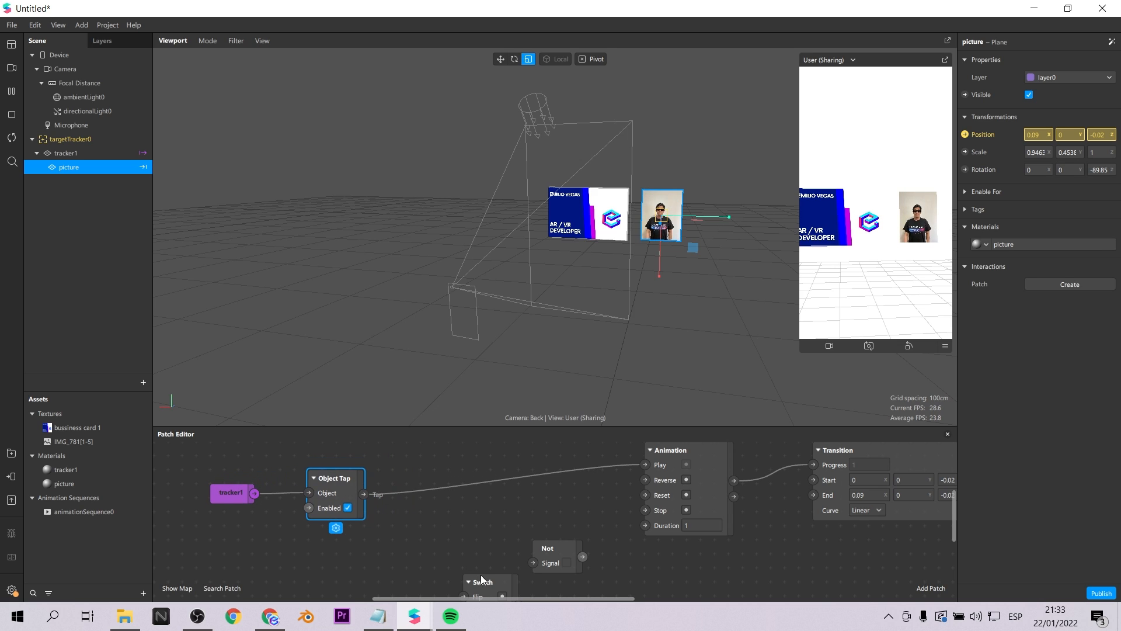
drag(483, 581, 645, 479)
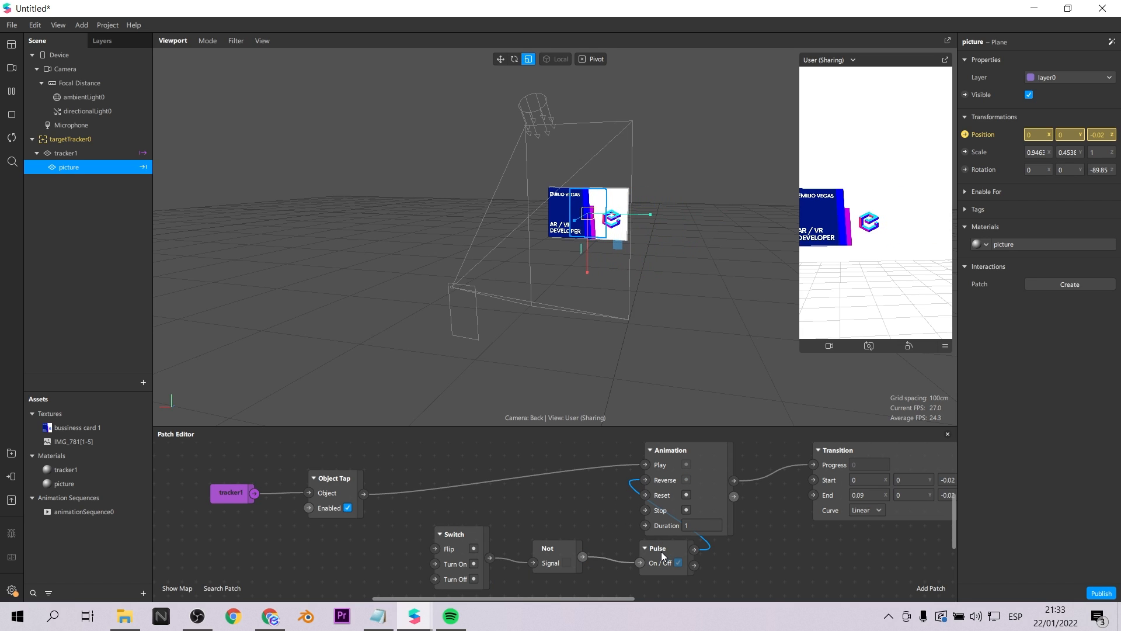
drag(412, 532, 584, 555)
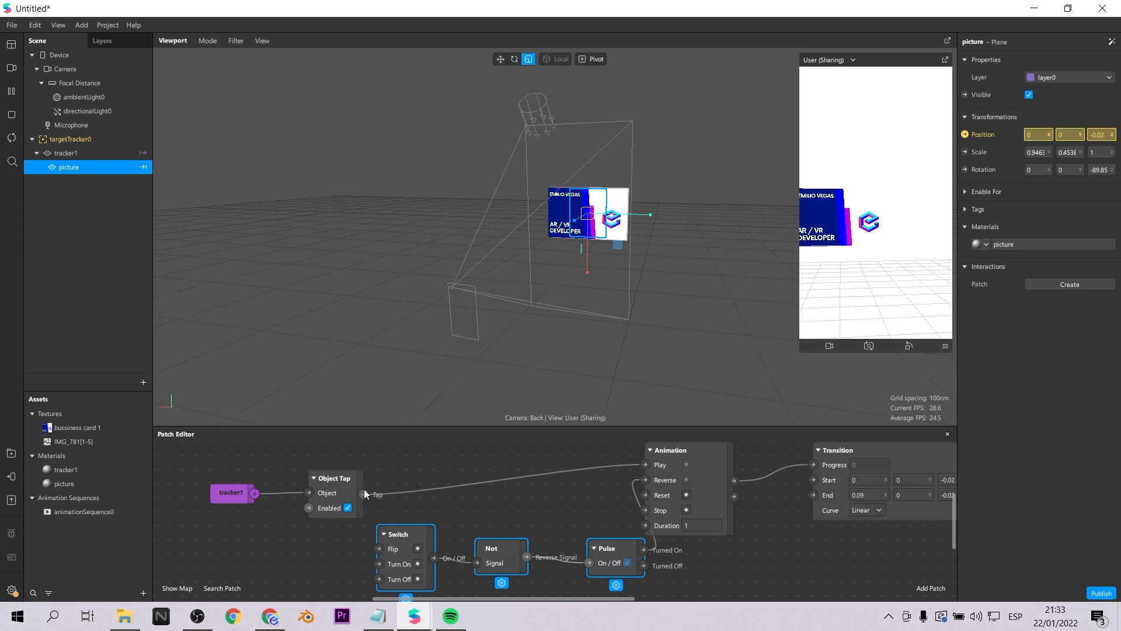
- Connect the Object Tap's Tap output to the Switch's Flip input and test a tap on the card in the simulator
click(263, 466)
drag(178, 467, 379, 548)
click(317, 531)
click(829, 212)
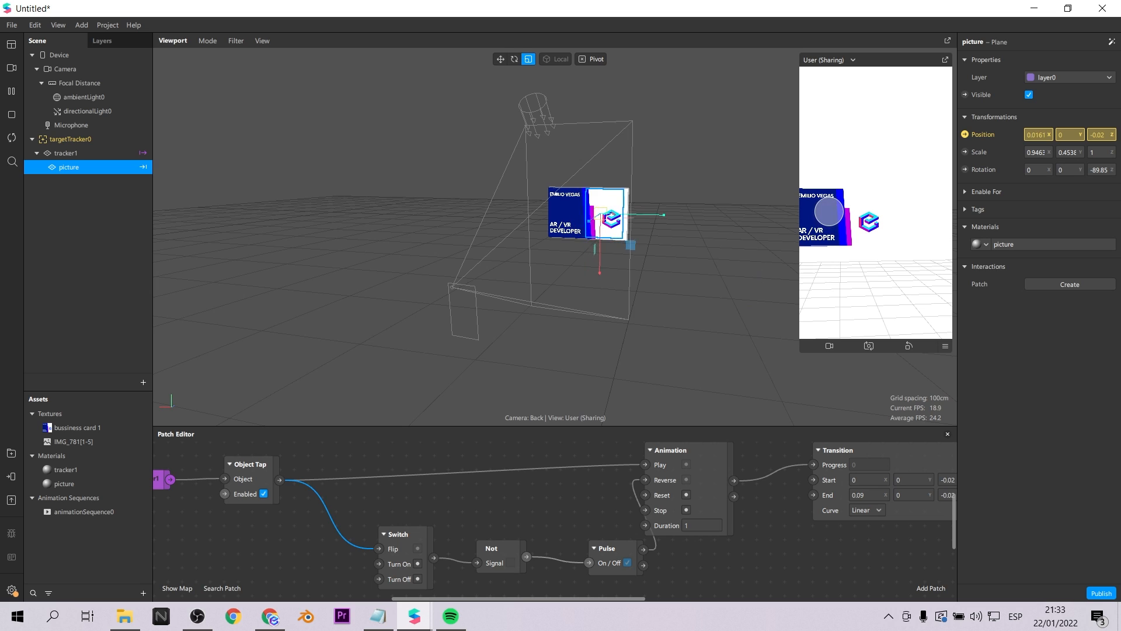
- Set the Transition's End X value to 0.08 and test the picture's slide by tapping the card in the simulator
click(829, 211)
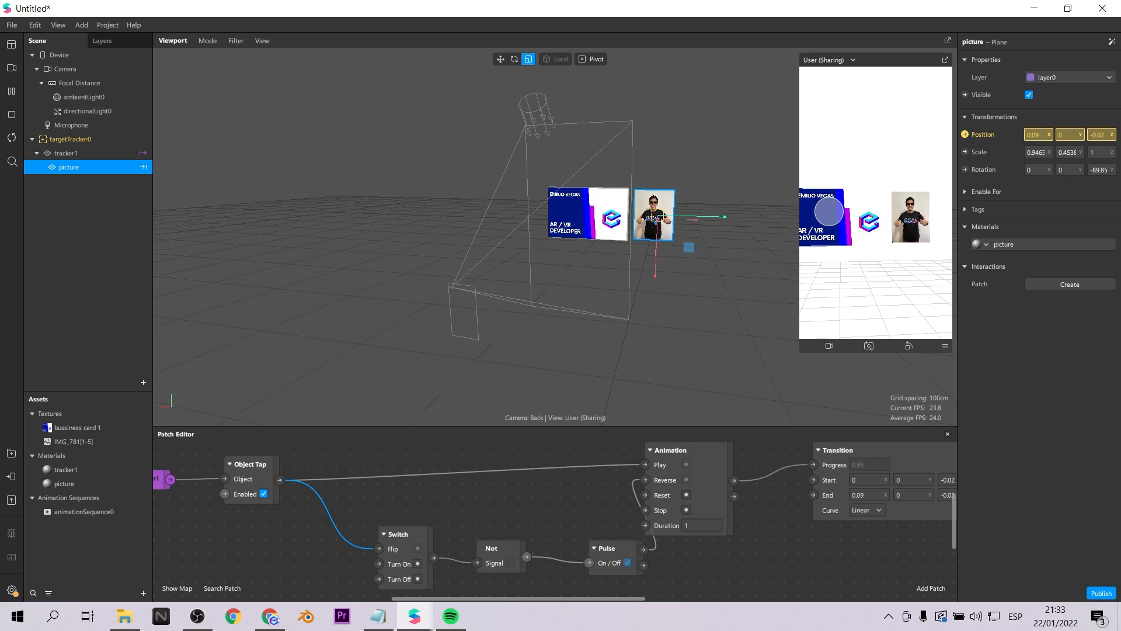
click(829, 212)
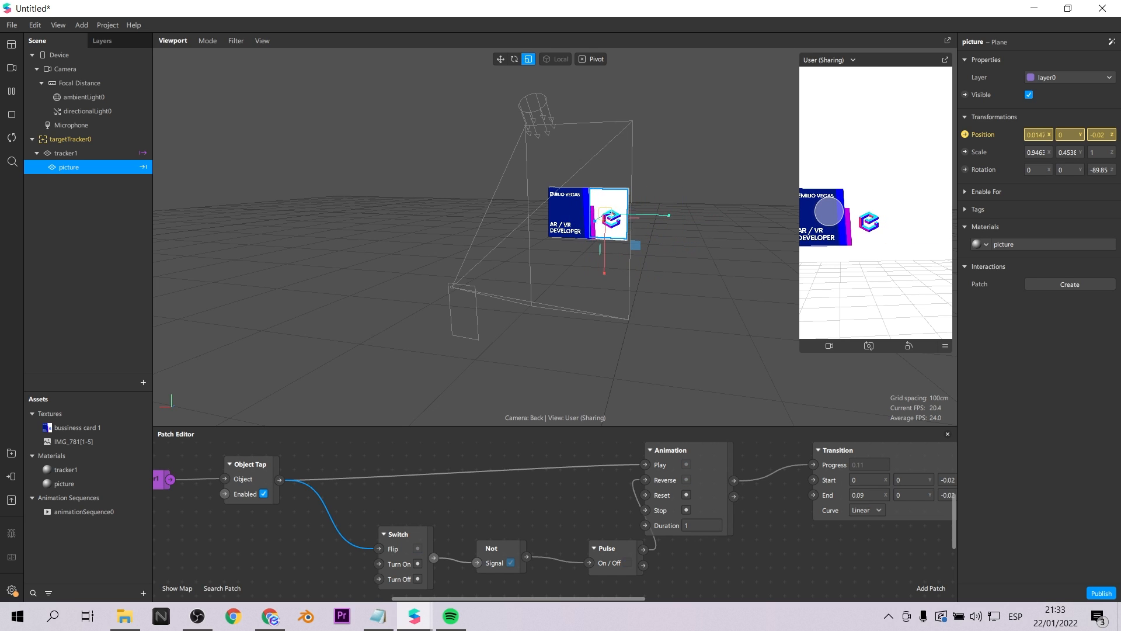
key(BackSpace)
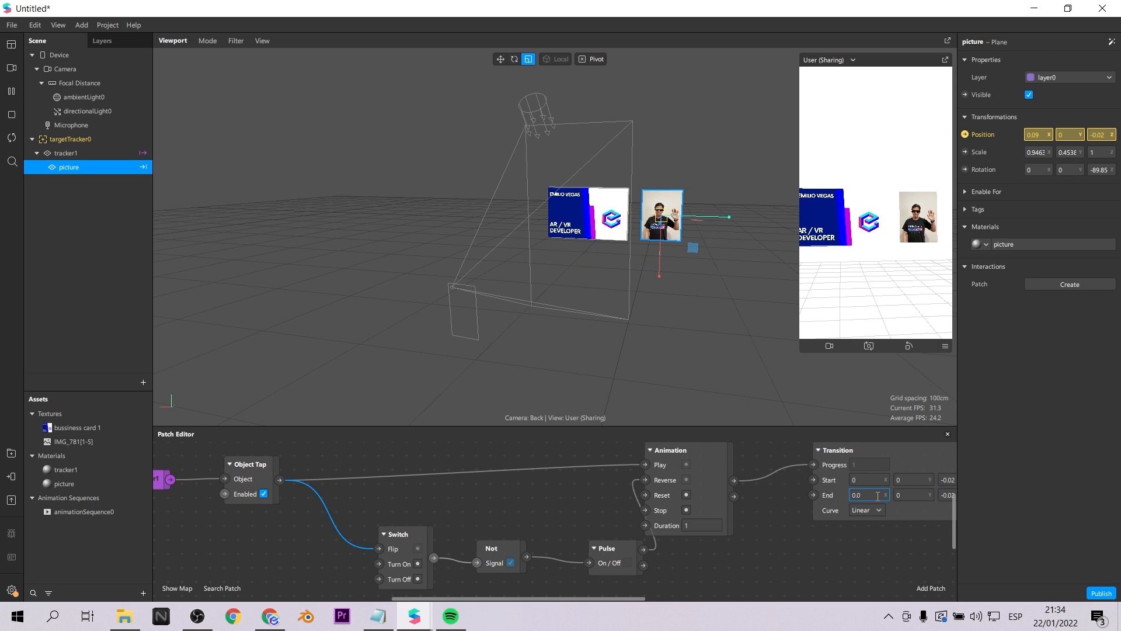
text(8)
key(Return)
click(858, 221)
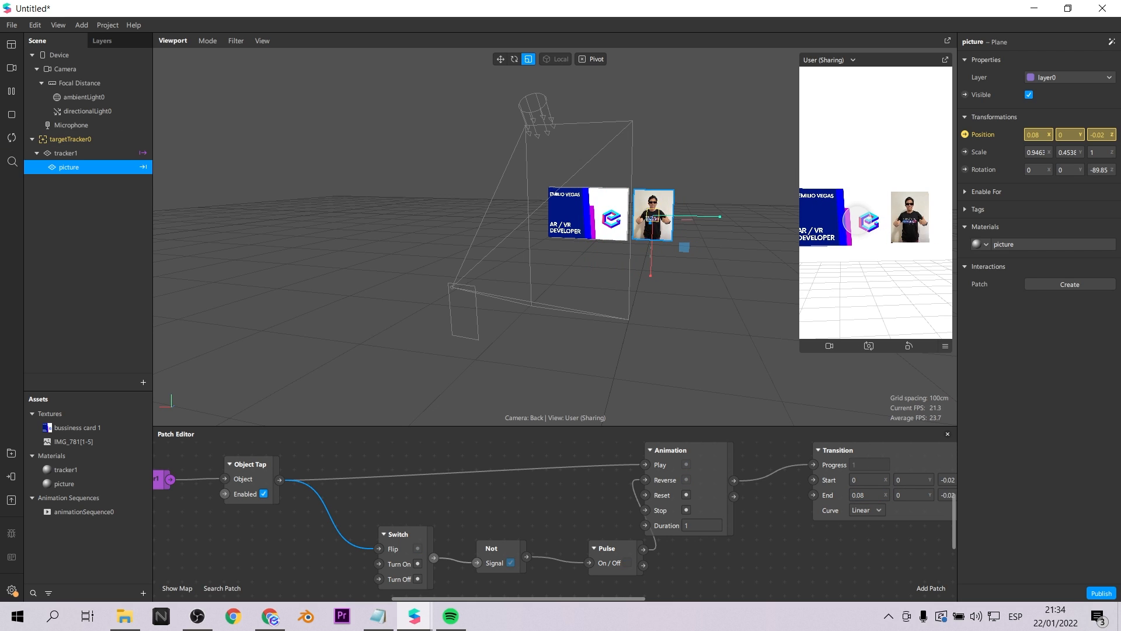
click(858, 220)
scroll(720, 564, down, 5)
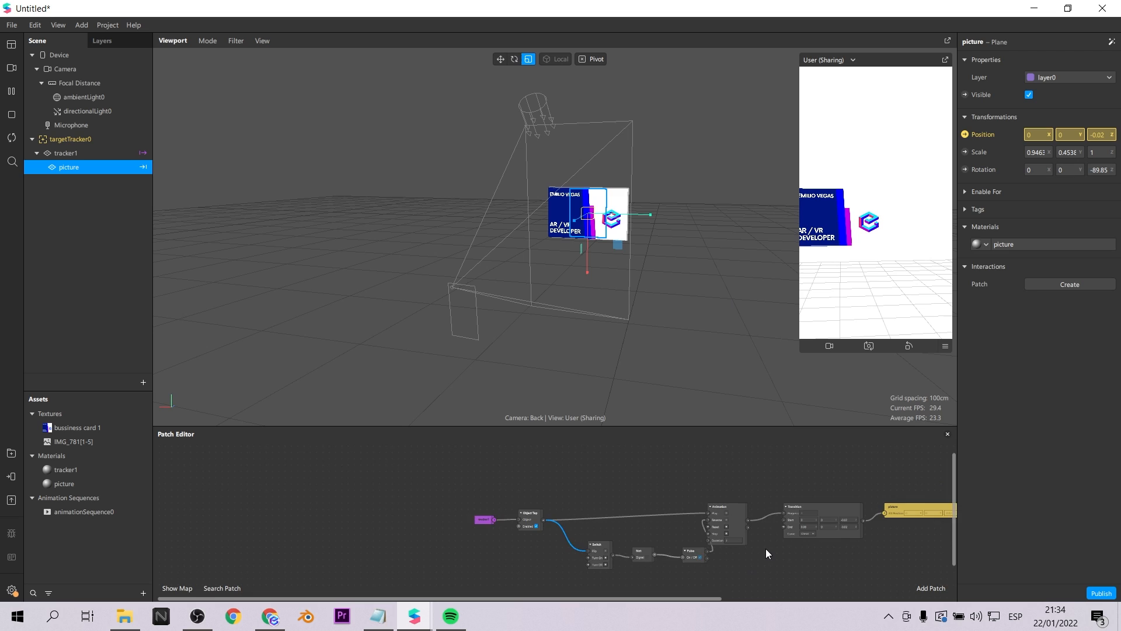
scroll(886, 552, up, 2)
- Add a null object inside tracker1 and rename it contact-me
click(65, 153)
right_click(69, 154)
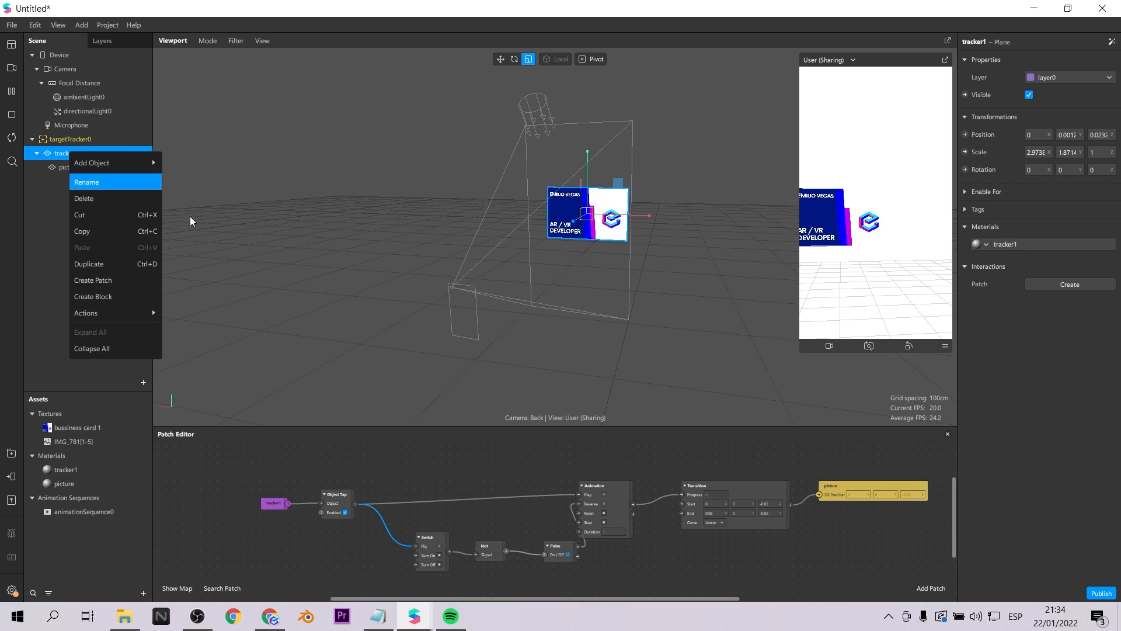
mouse_move(96, 166)
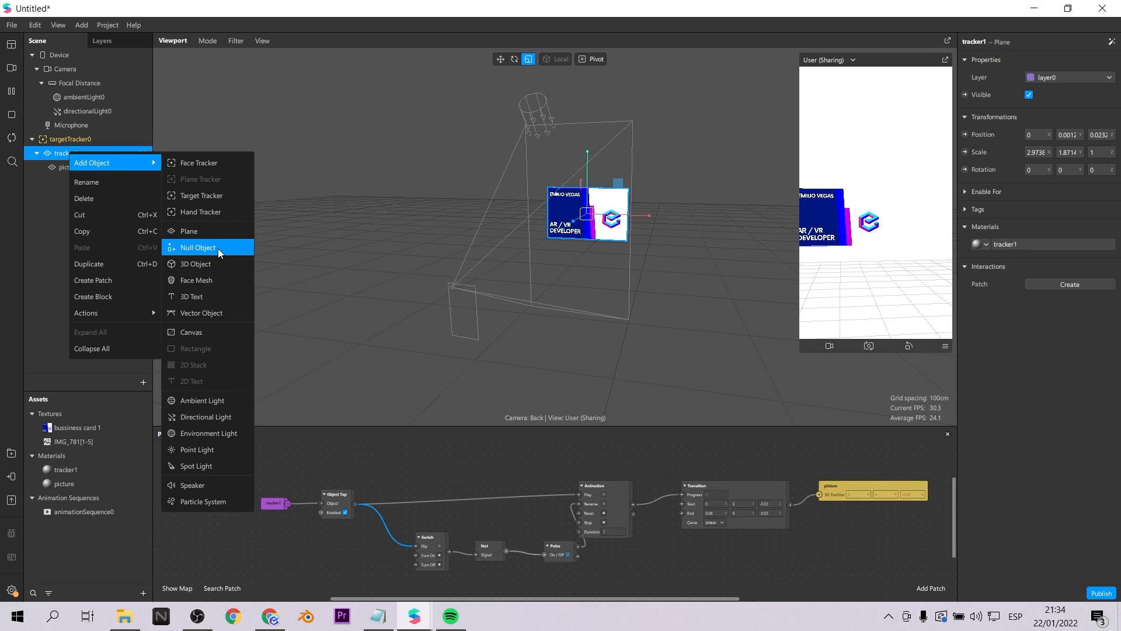
click(218, 247)
double_click(75, 181)
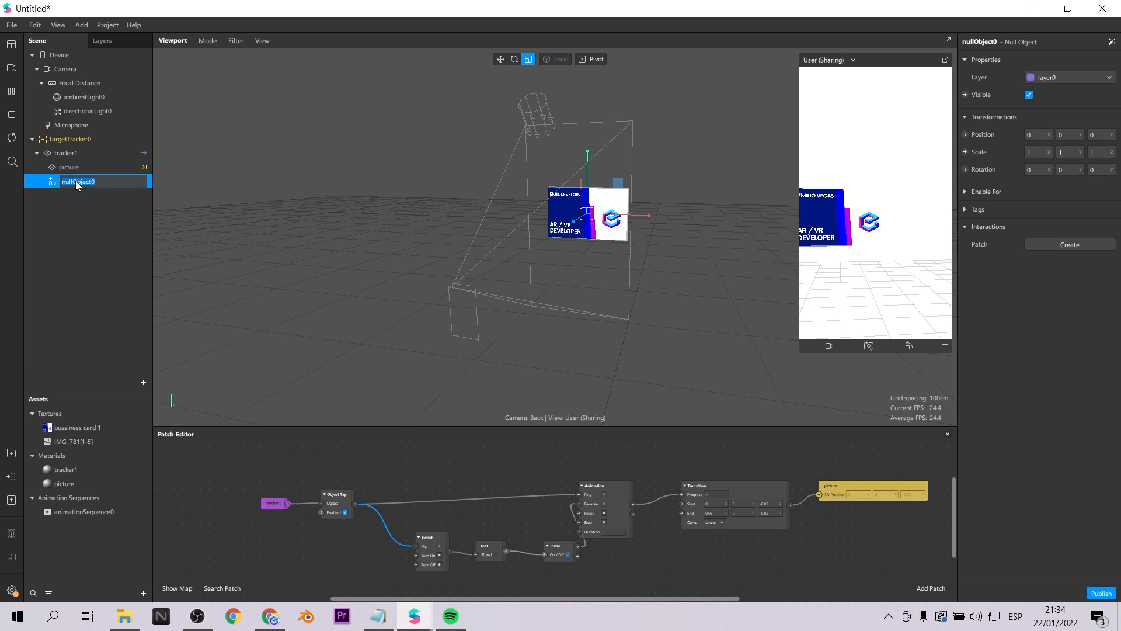
text(contact-me)
key(Return)
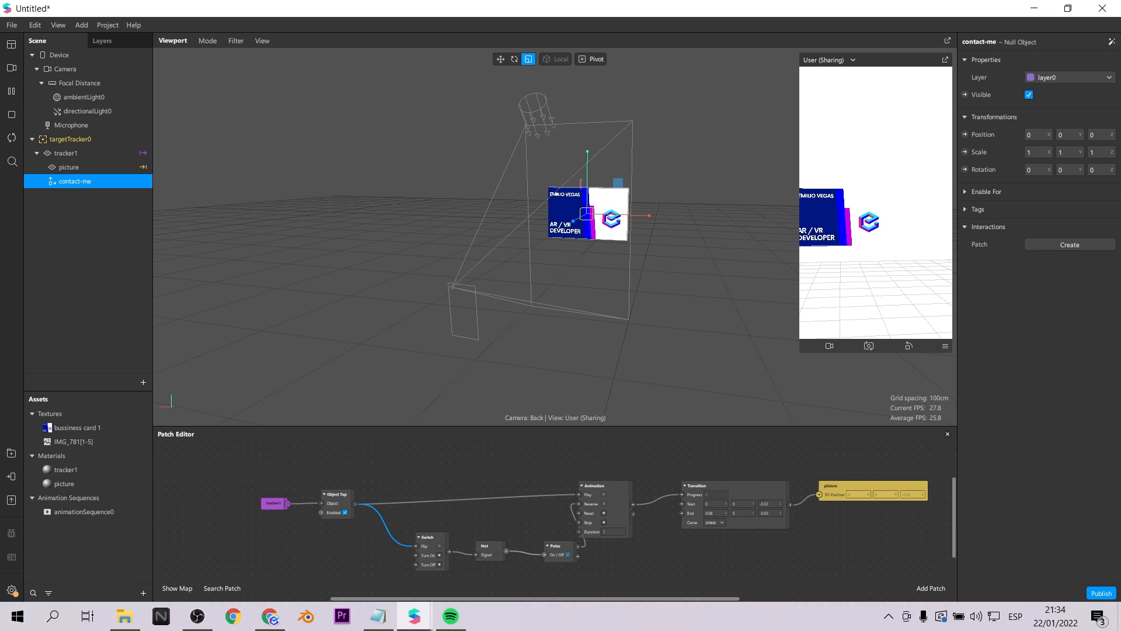
- Add a plane as a child of the contact-me null object
key(w)
click(451, 616)
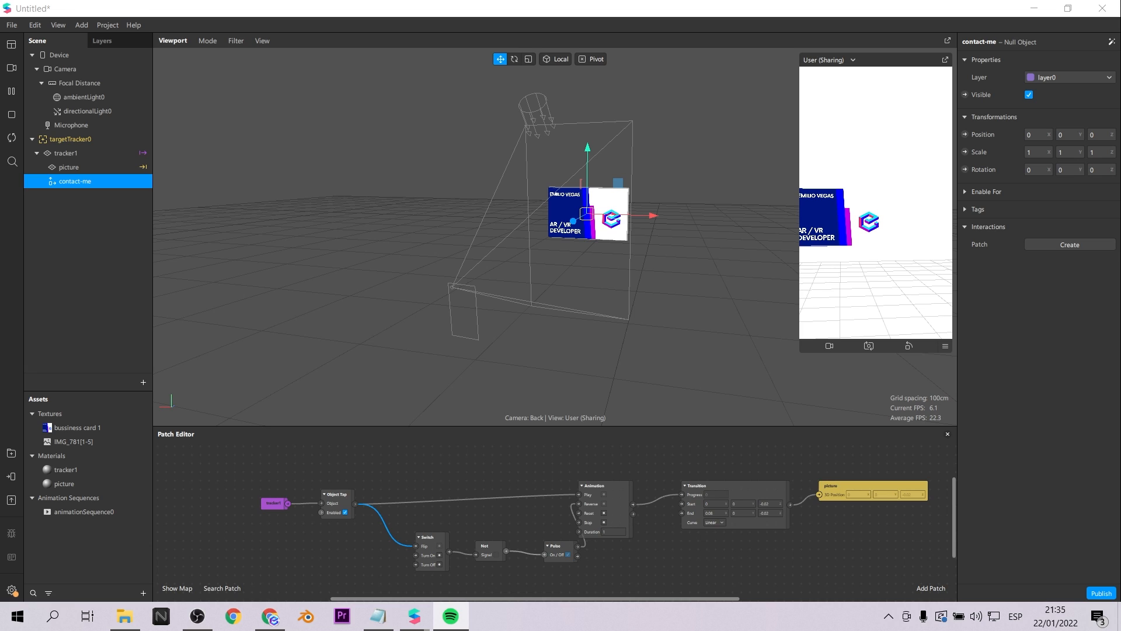
click(85, 181)
right_click(85, 181)
mouse_move(109, 193)
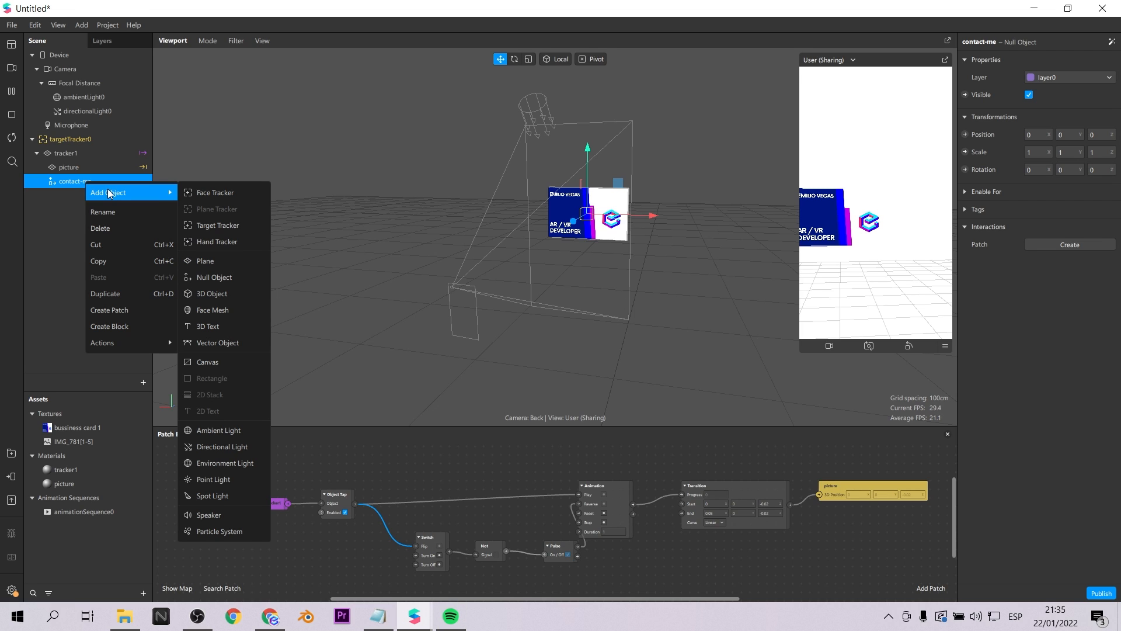
click(204, 261)
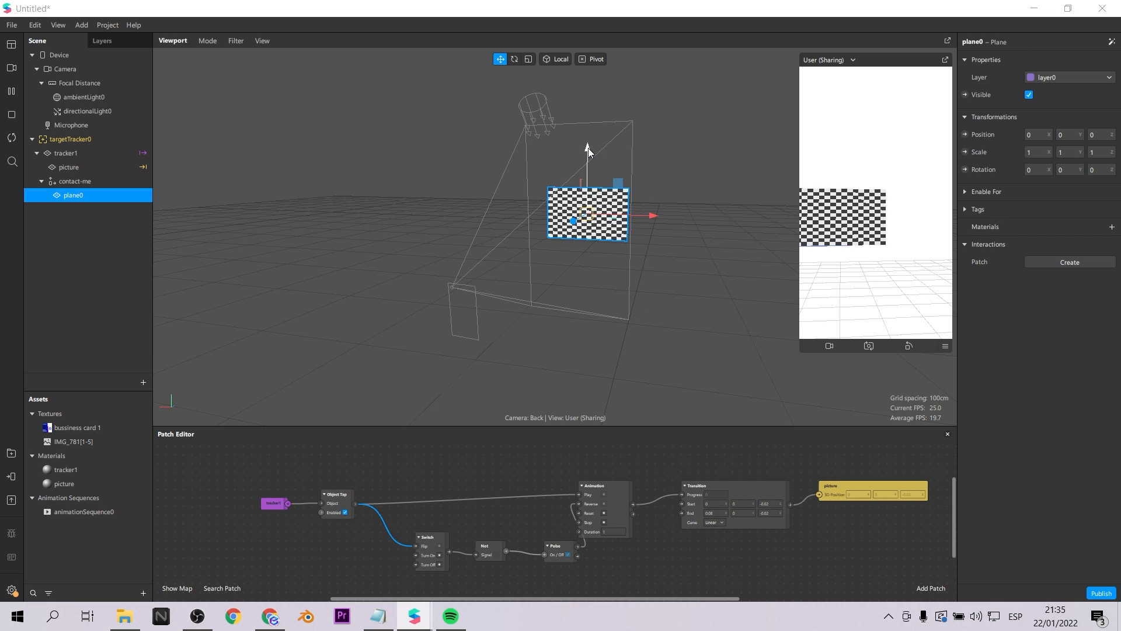
- Position the plane above the card at about X -0.032, Y 0.136 and shrink it to about 0.299 by 0.405
drag(588, 151, 589, 80)
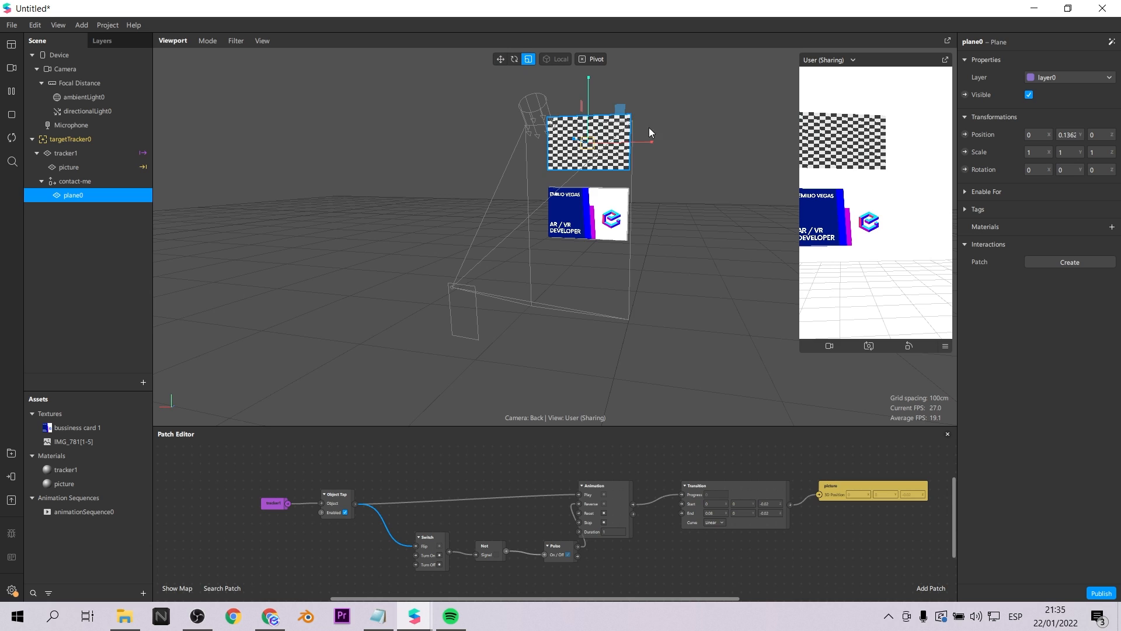
drag(650, 132, 628, 142)
click(501, 61)
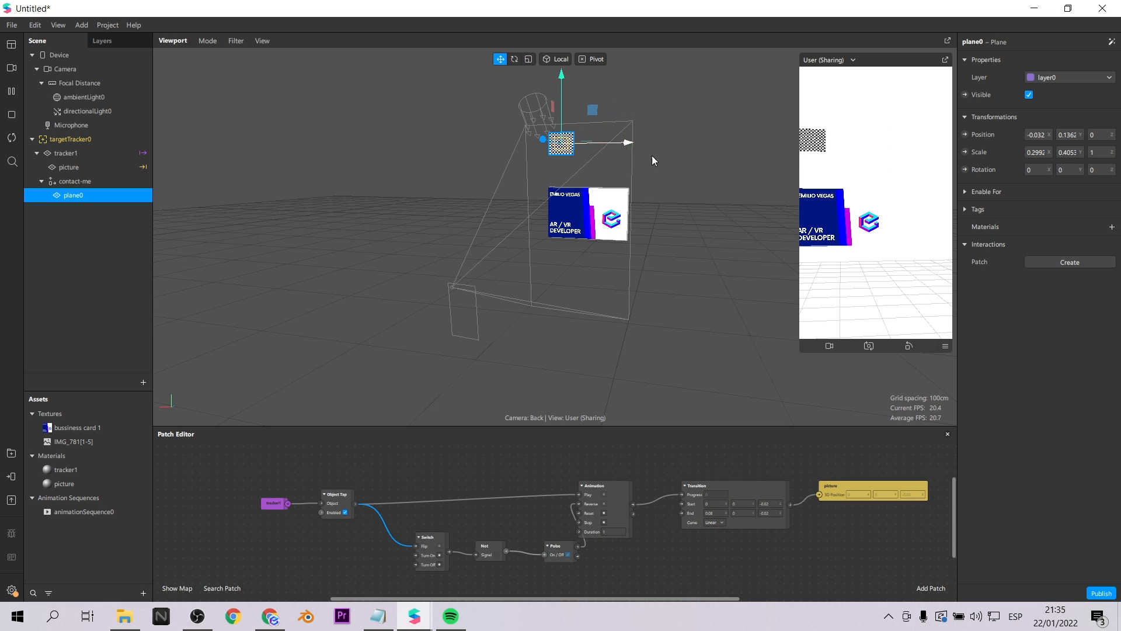
- Orbit the simulator view to frame the card, picture and new plane, and test taps on the card
click(945, 345)
click(957, 366)
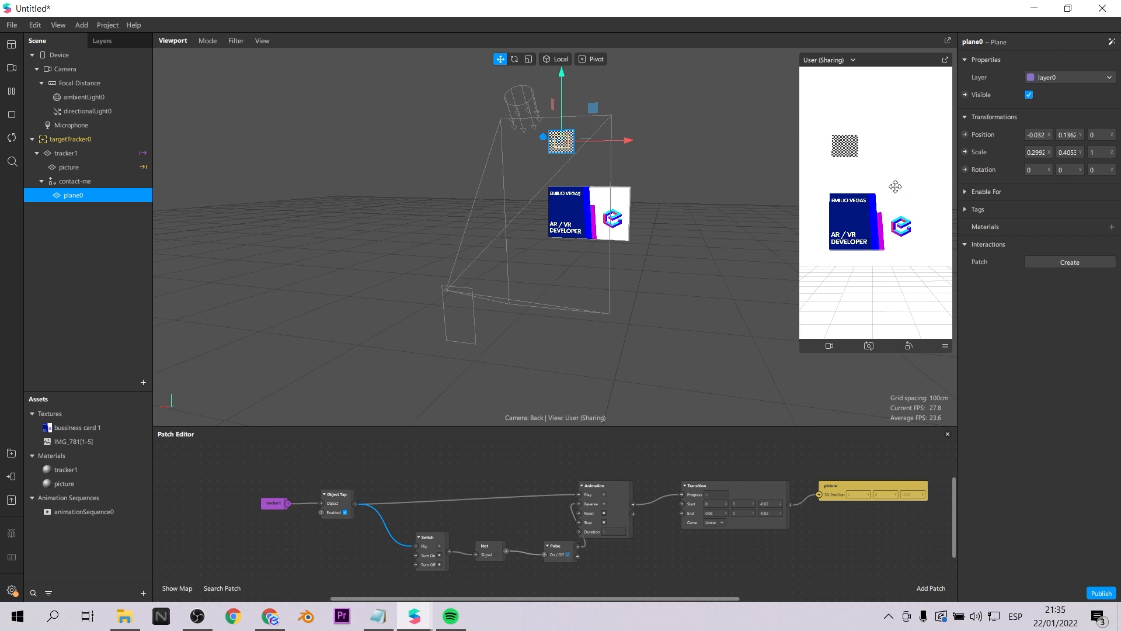
click(945, 346)
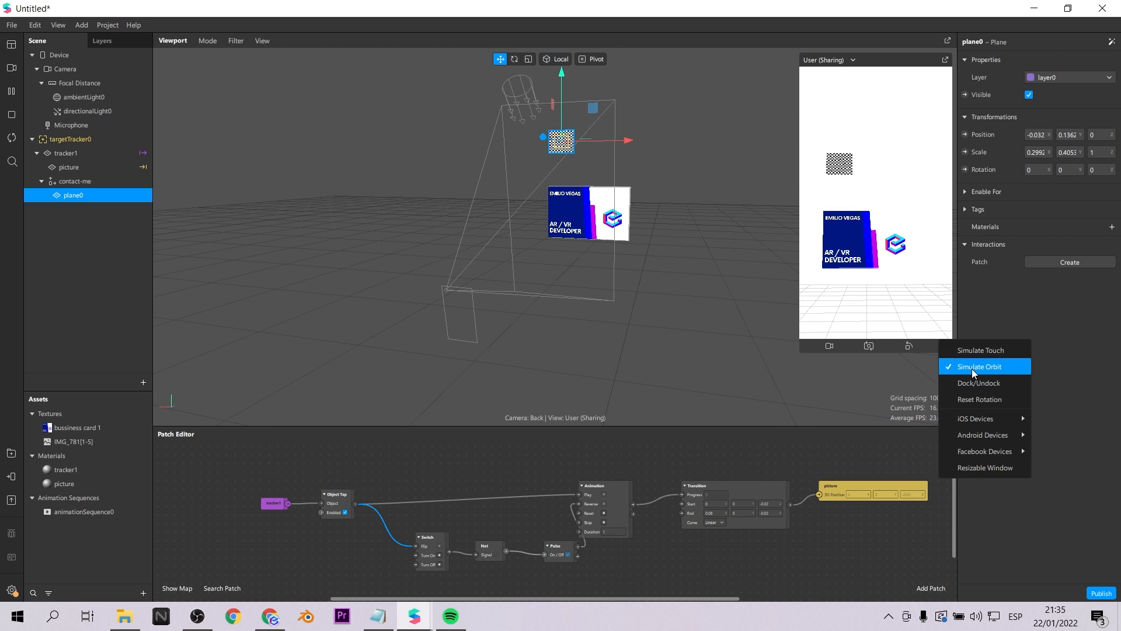
click(958, 366)
click(945, 346)
click(969, 367)
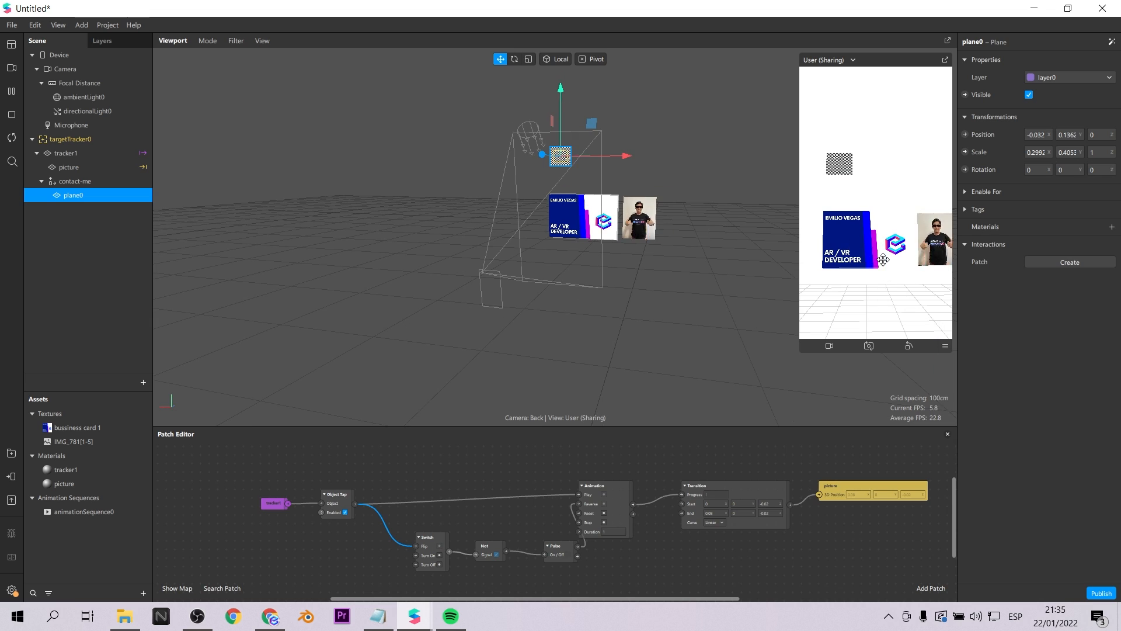
drag(882, 259, 866, 267)
click(945, 346)
click(969, 366)
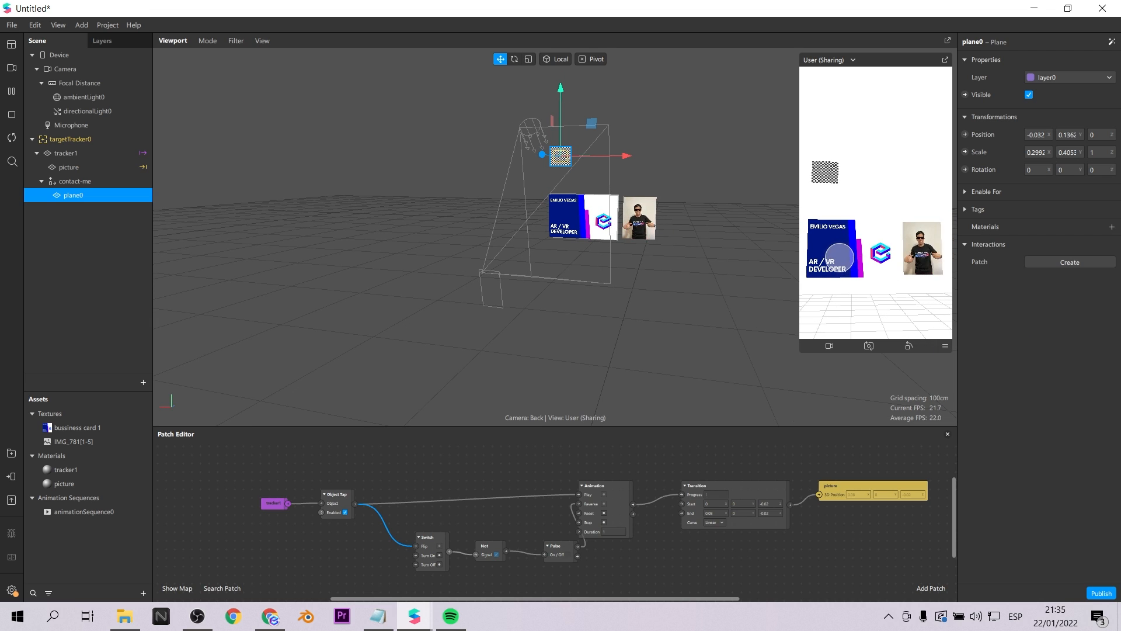
- Lower the plane to about Y 0.085, just above the card, and give it a new material
drag(563, 95, 563, 117)
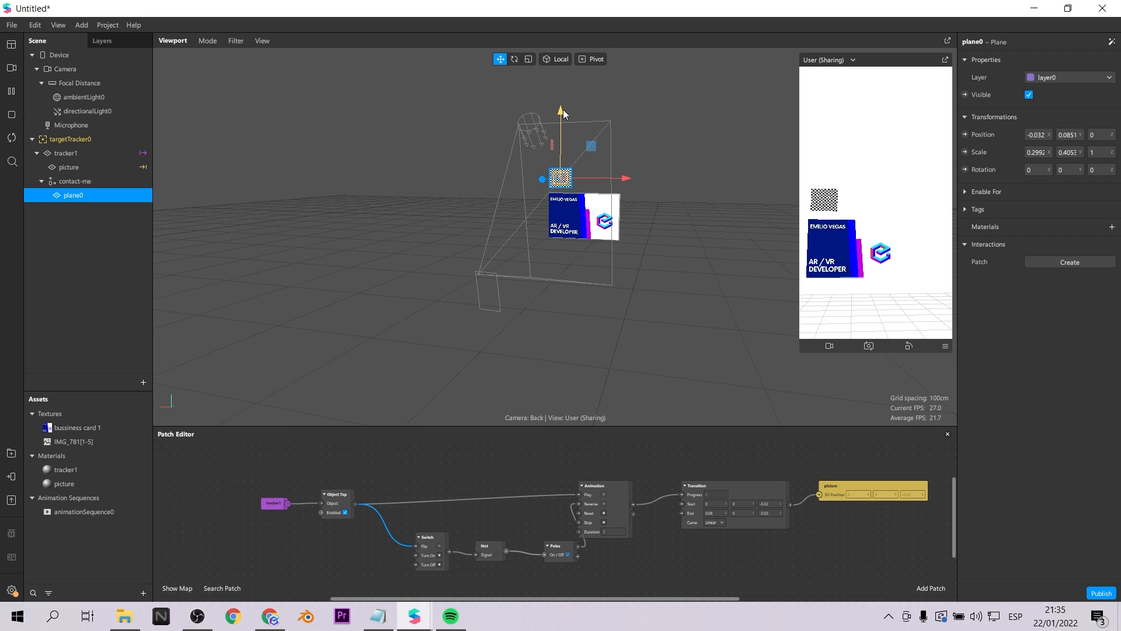
click(1112, 227)
click(1060, 278)
- Rename the new material phone and set its shader type to Flat
double_click(79, 498)
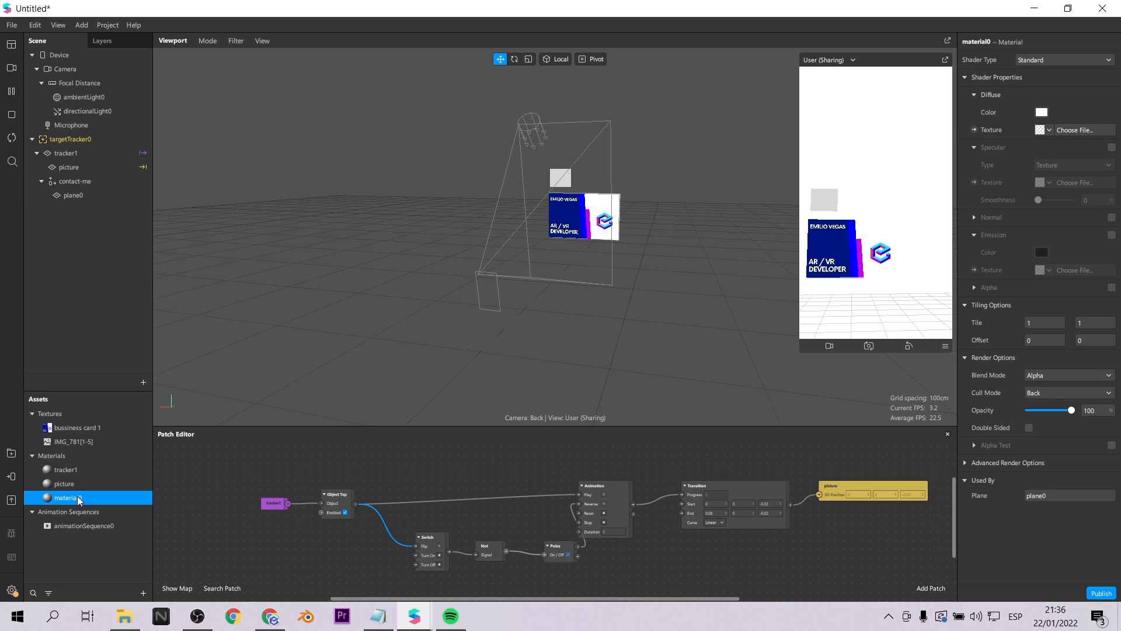
key(Return)
click(1037, 61)
click(1043, 78)
- Import the call image from the imagenes folder as a new texture for the phone material
click(1048, 129)
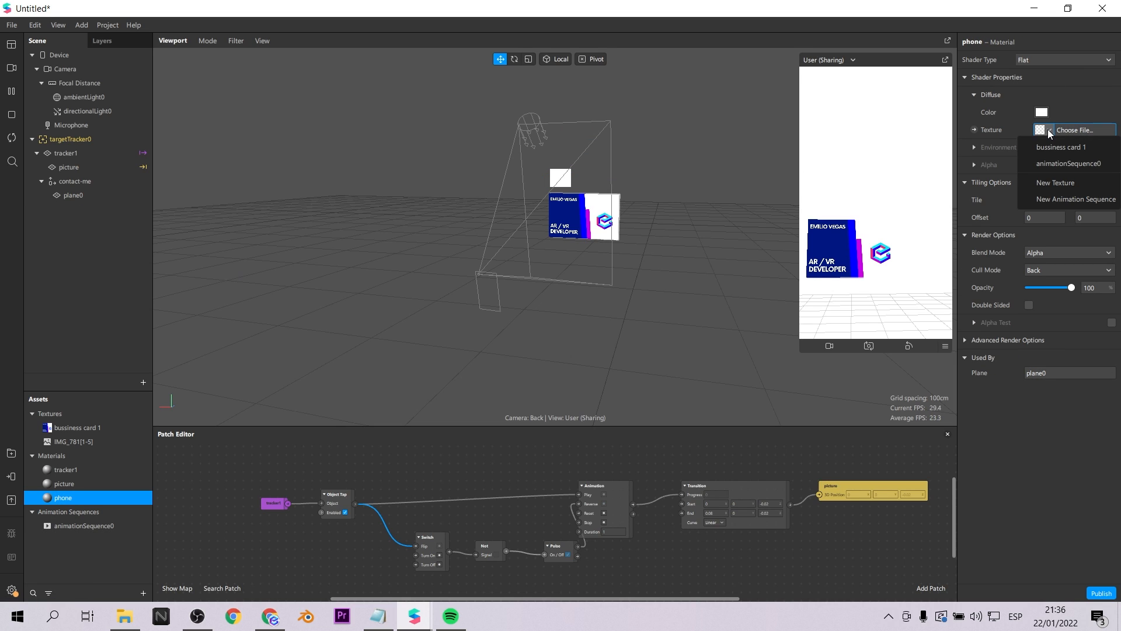
click(1055, 182)
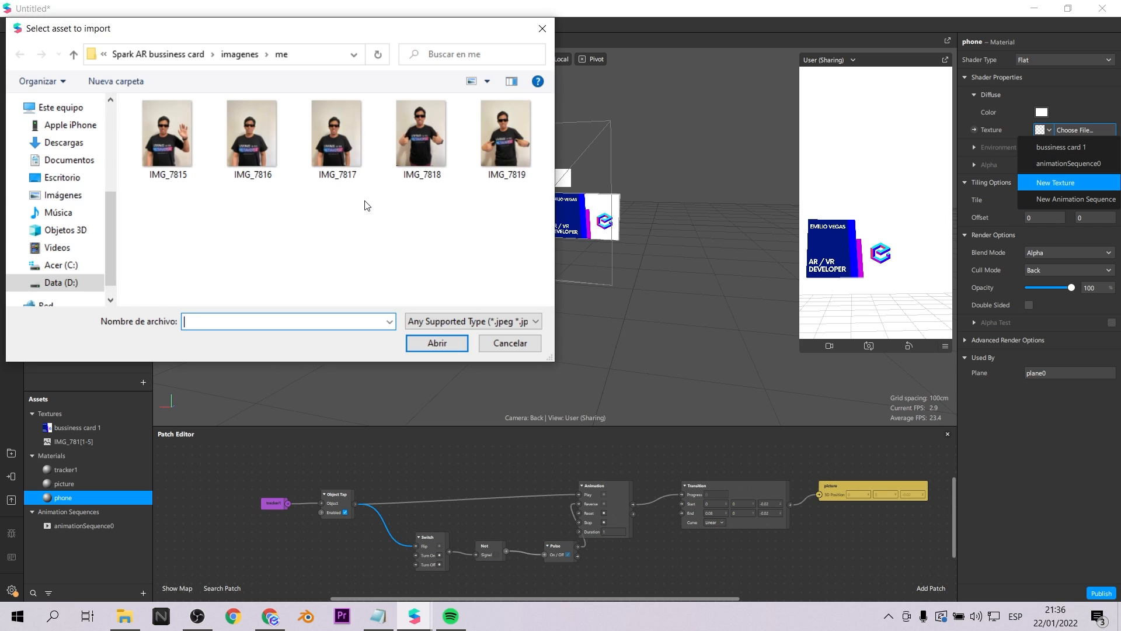
click(240, 54)
click(246, 130)
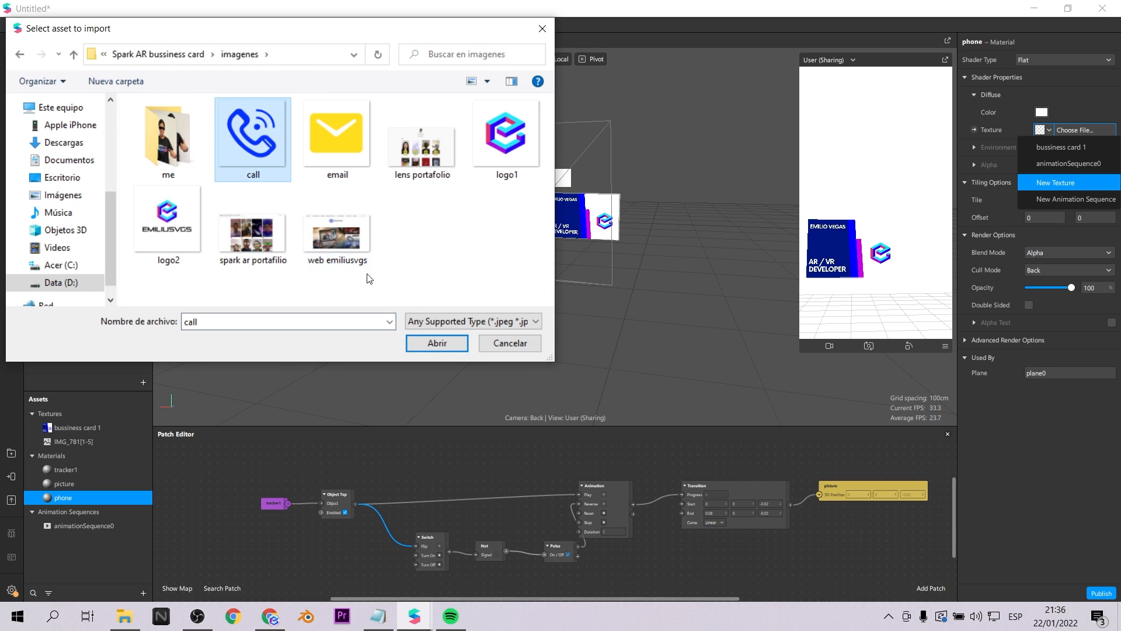
click(431, 344)
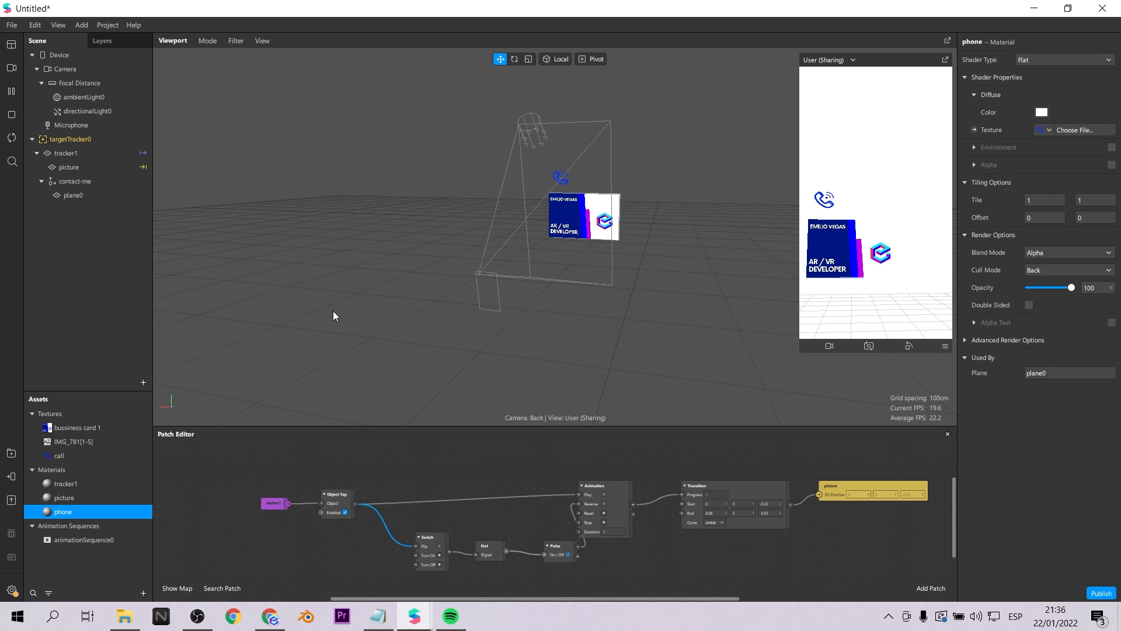
- Rename the plane under contact-me to phone
double_click(75, 196)
text(phone)
key(Return)
- Narrow the phone icon to X scale about 0.237, shift it to X about -0.039, and test tapping the card
scroll(592, 142, up, 4)
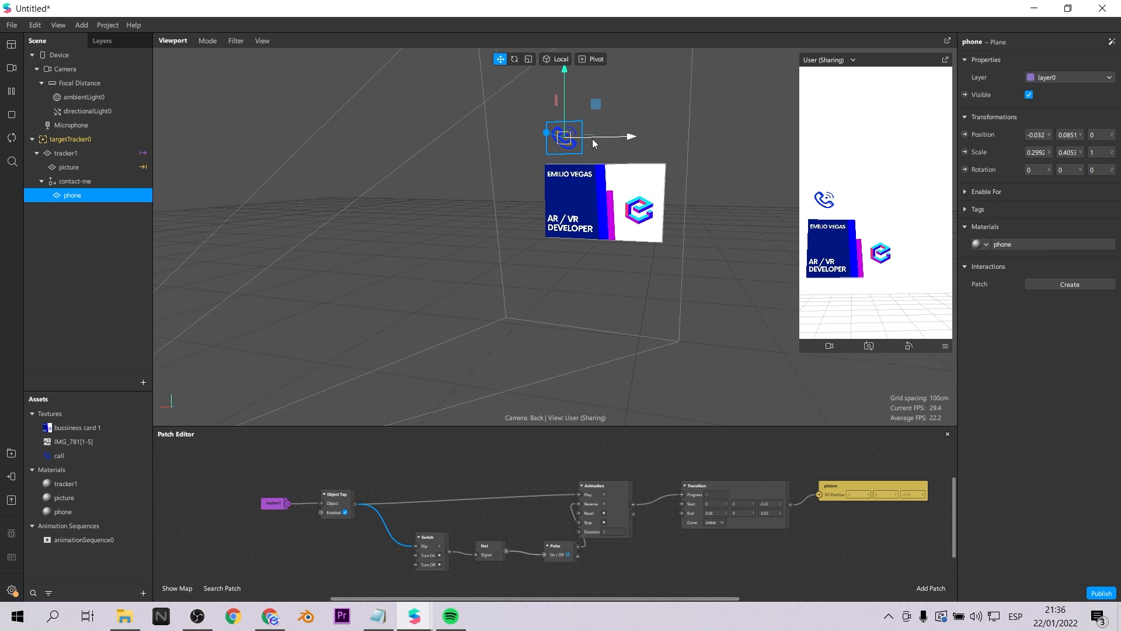
scroll(593, 142, down, 1)
key(r)
drag(623, 150, 617, 150)
click(500, 60)
scroll(689, 187, down, 2)
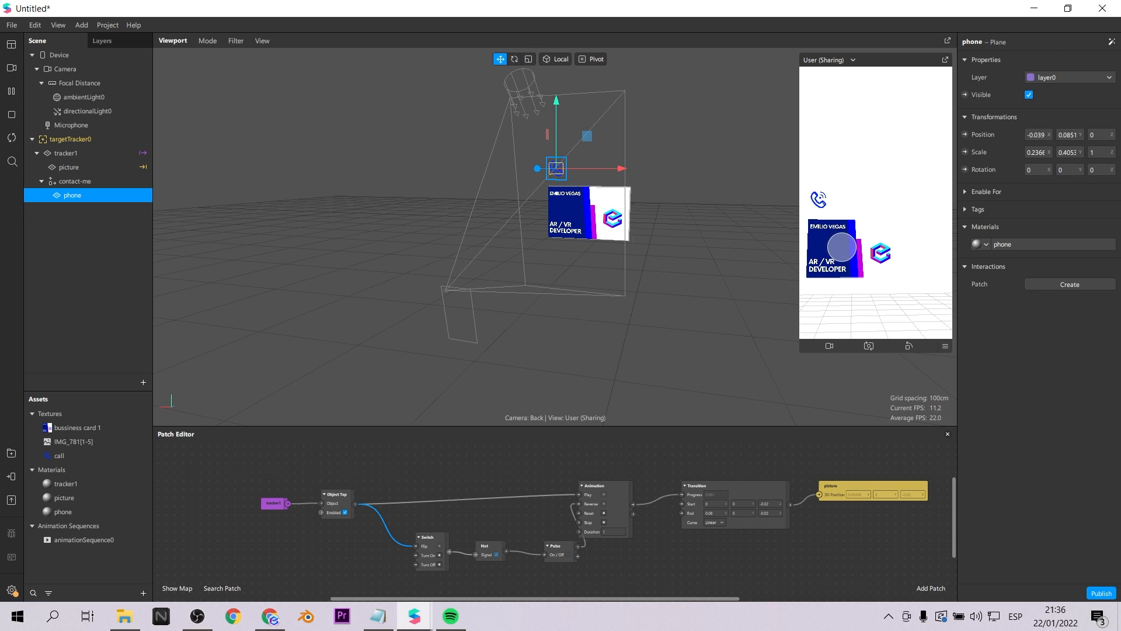
click(839, 246)
click(830, 239)
- Add a 3D Text under the phone plane and place it beside the icon at about X 0.08, Y 0.01
right_click(89, 194)
mouse_move(128, 204)
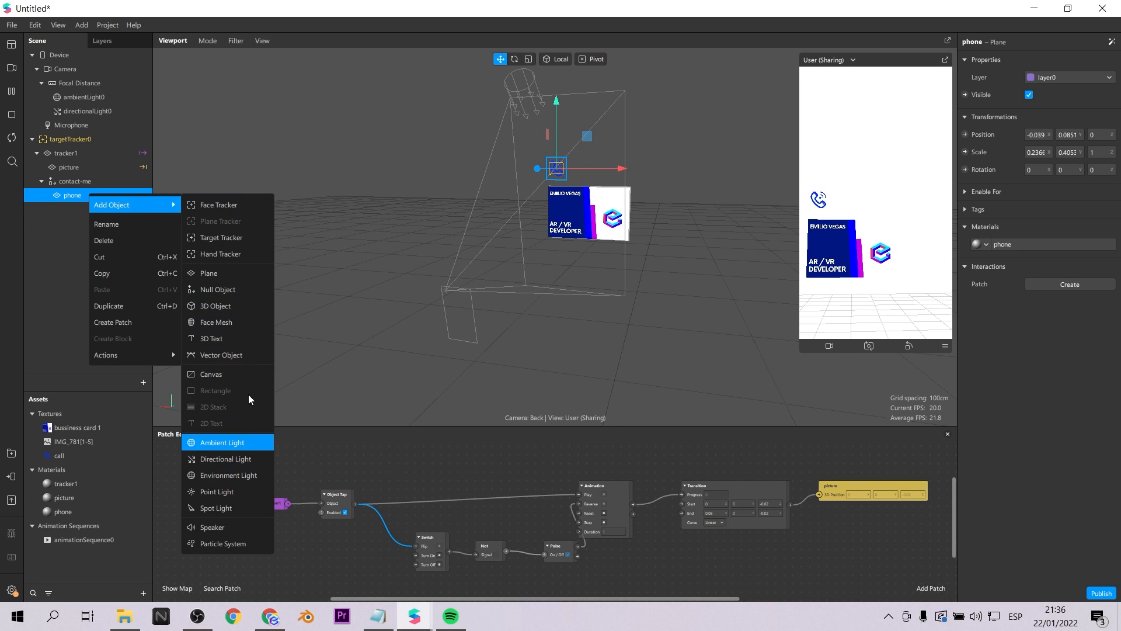
click(233, 340)
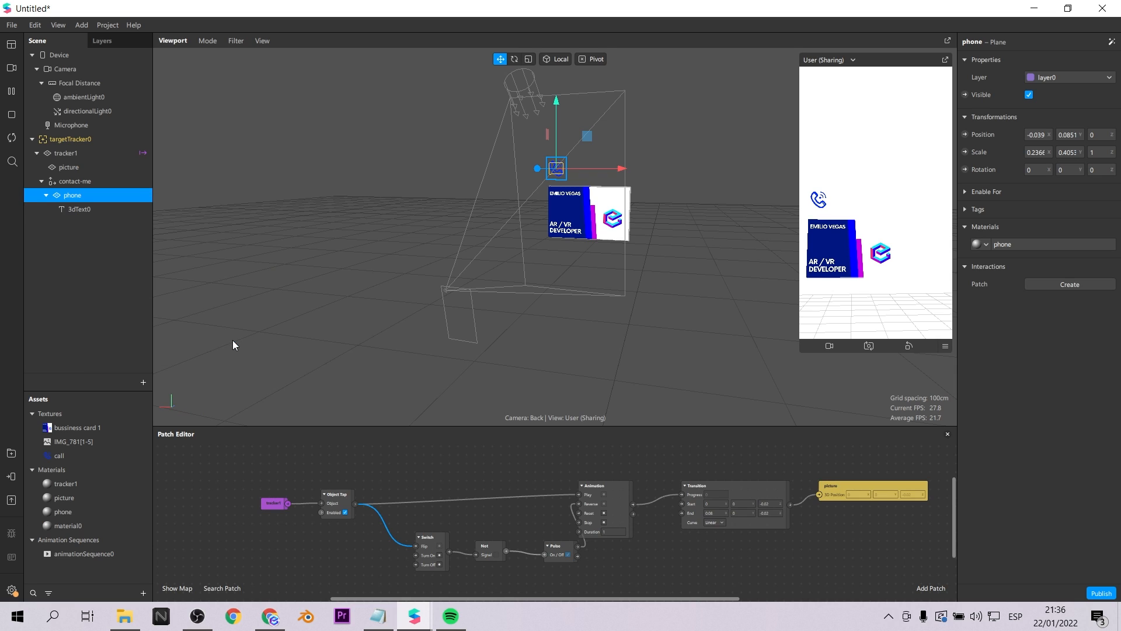
drag(615, 170, 634, 162)
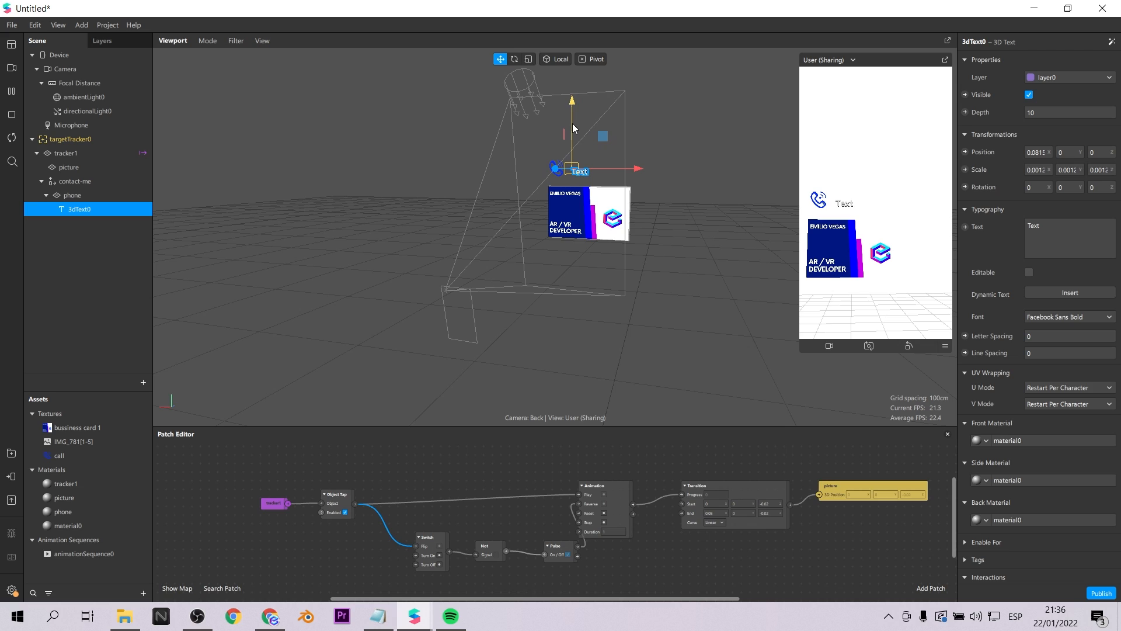
drag(573, 128, 573, 125)
- Replace the 3D text's default content with the contact phone number
click(1051, 223)
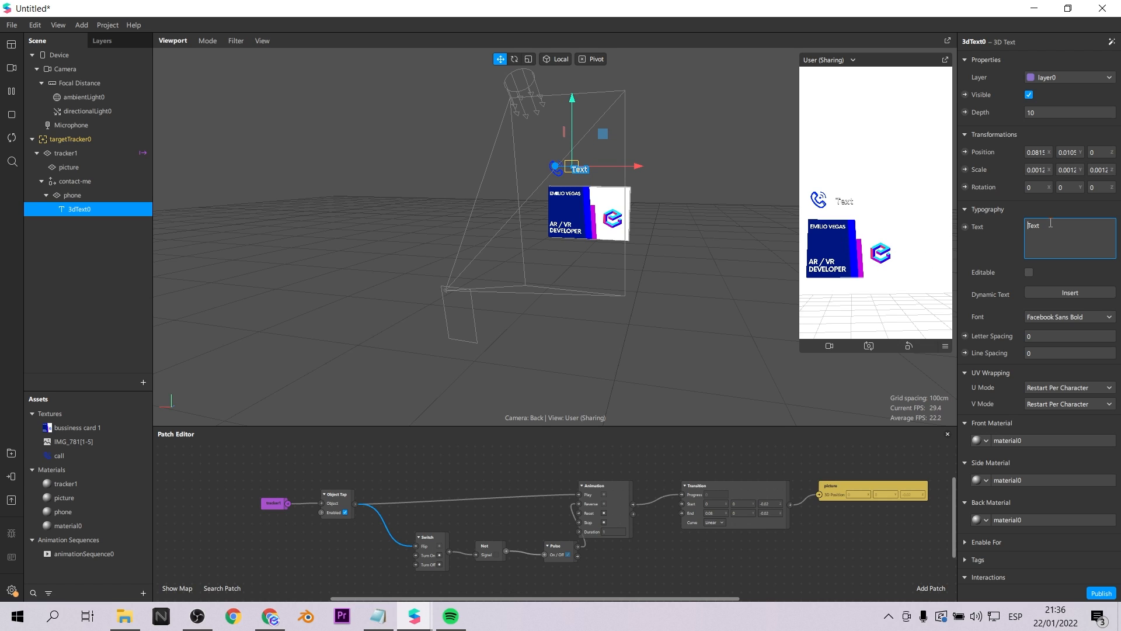
text(999)
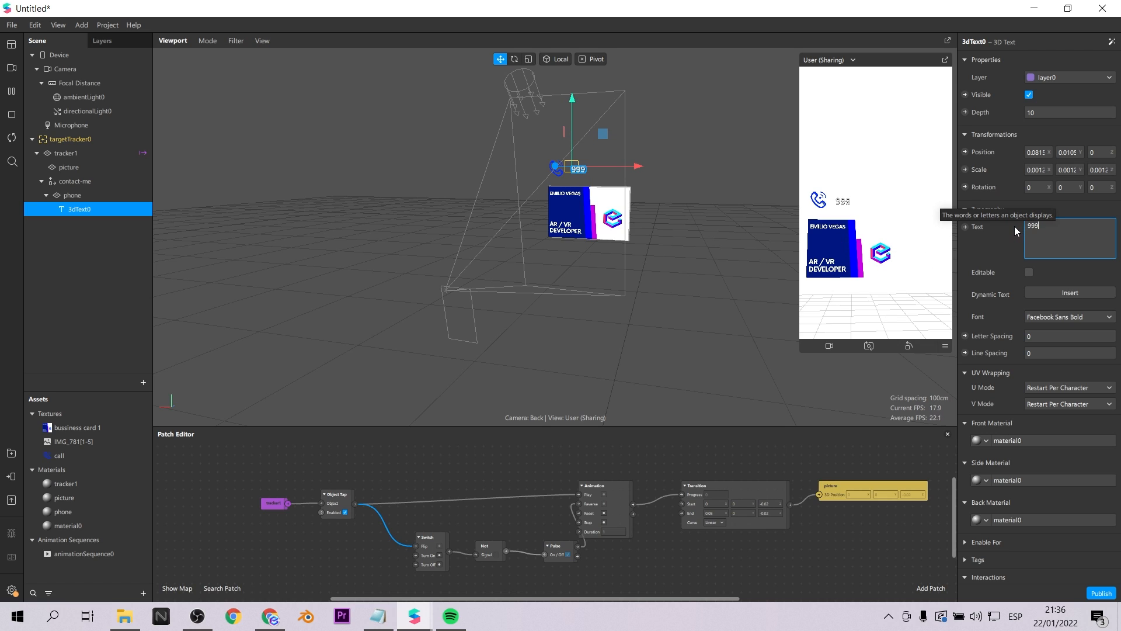
text(-999-999)
click(1010, 229)
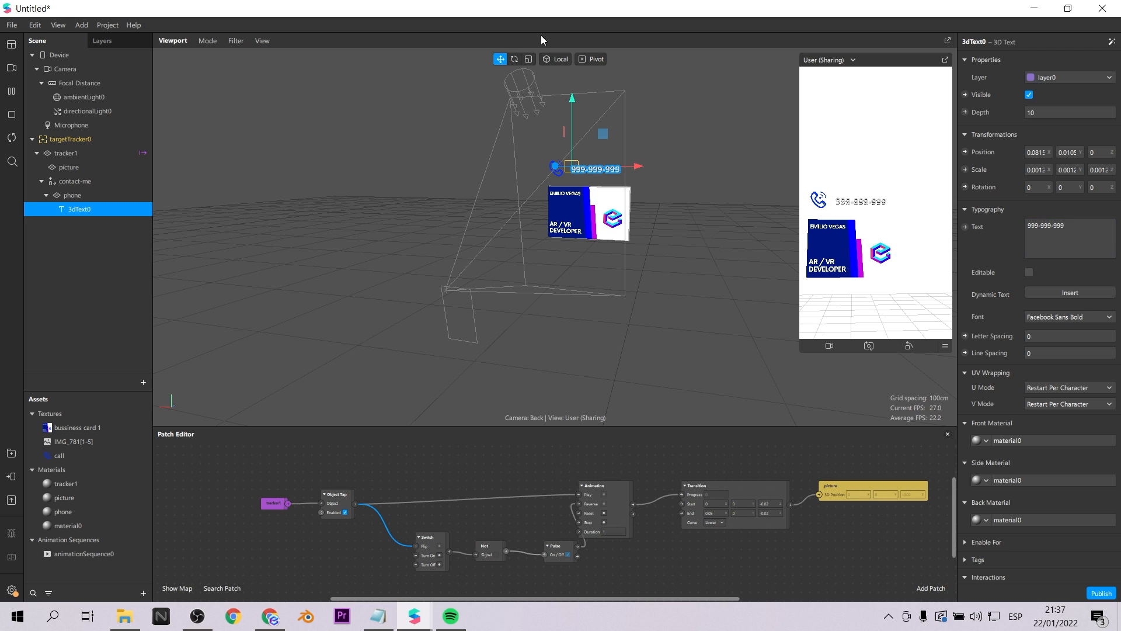
- Shrink the phone number text to an X and Y scale of about 0.0007 and check it beside the icon
click(529, 59)
drag(601, 134, 570, 135)
scroll(588, 135, up, 3)
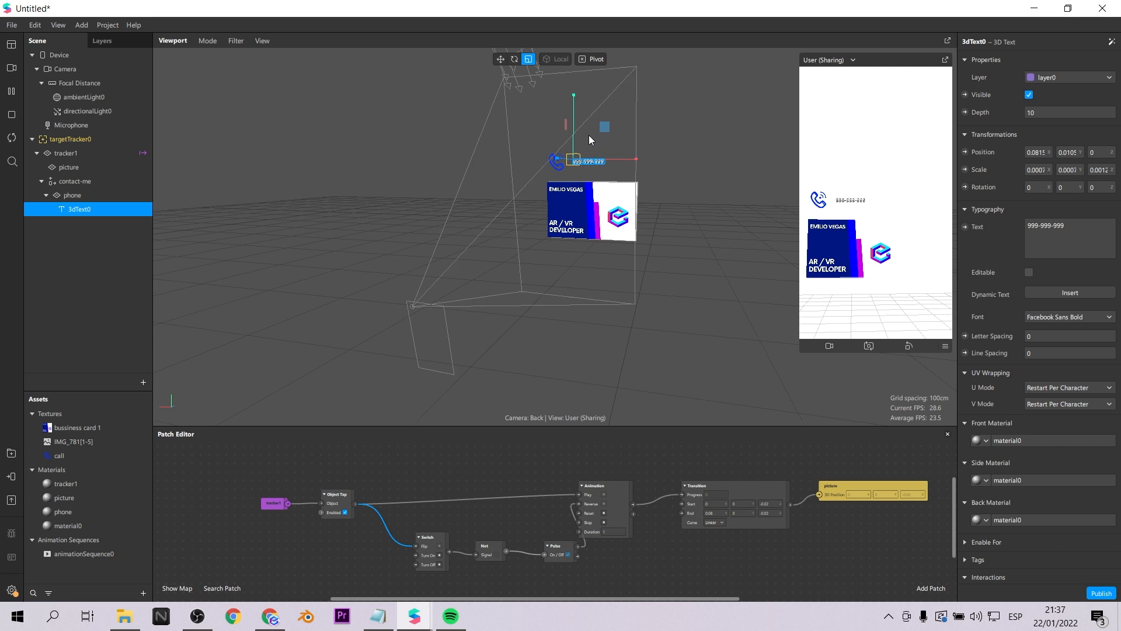
scroll(628, 202, up, 3)
scroll(628, 202, up, 2)
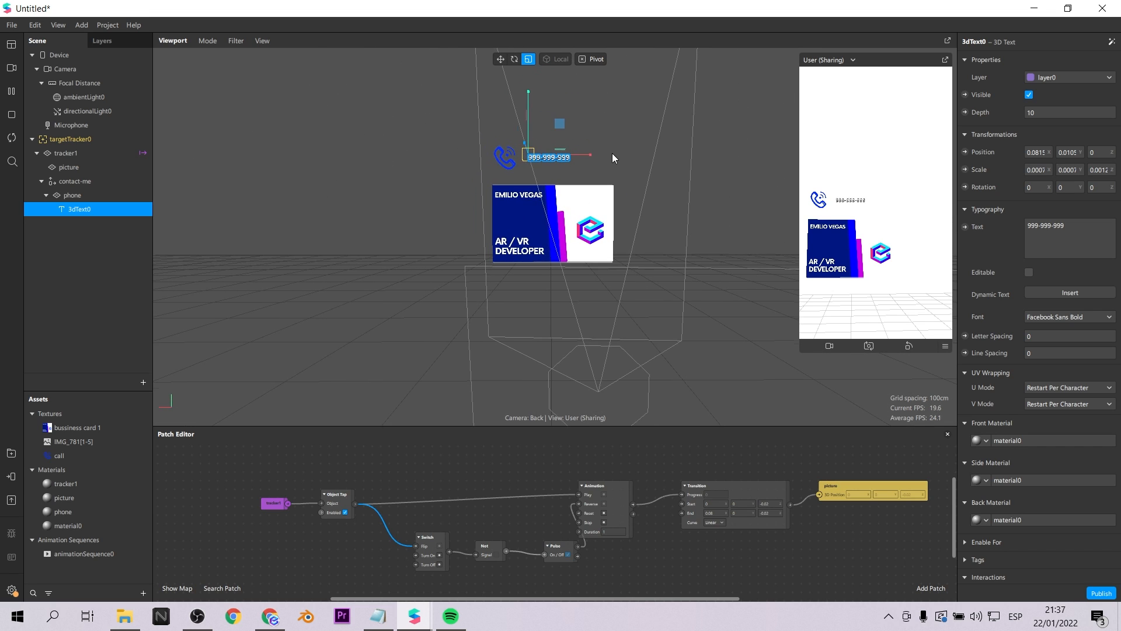
click(590, 167)
click(78, 209)
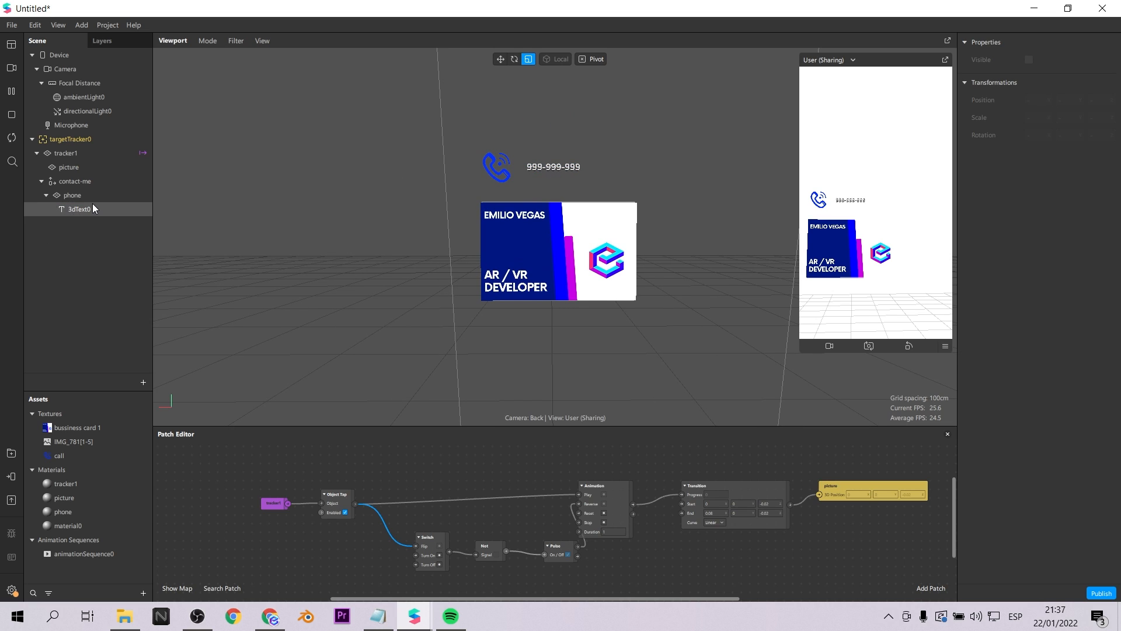
- Enlarge the phone number text to an X and Y scale of about 0.0011 and rename its material as blue
drag(552, 135, 583, 121)
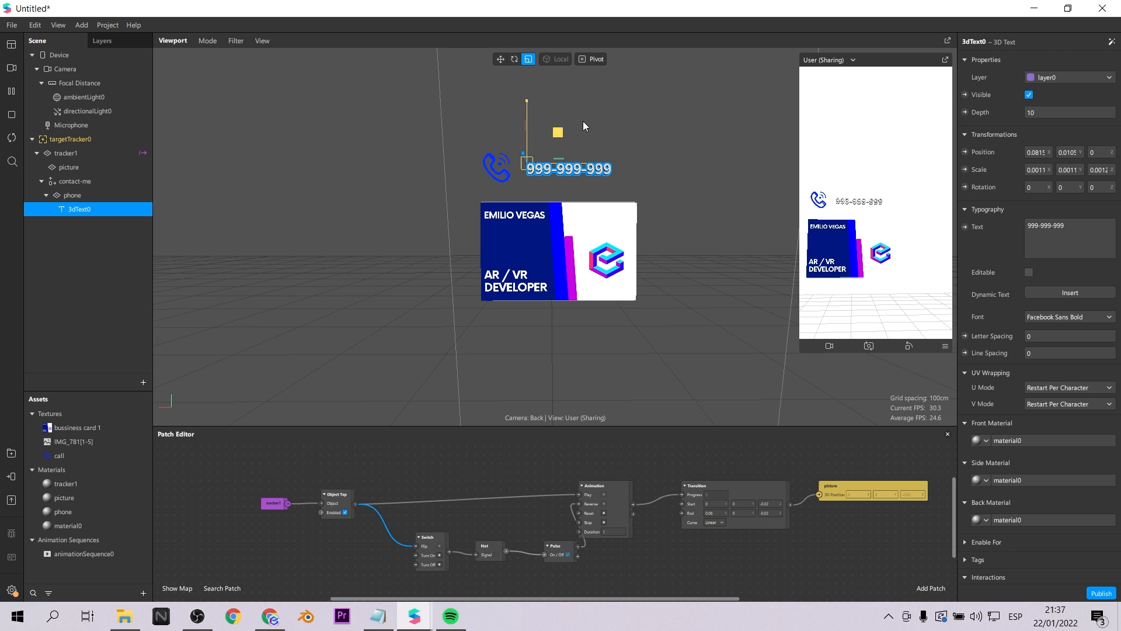
click(987, 443)
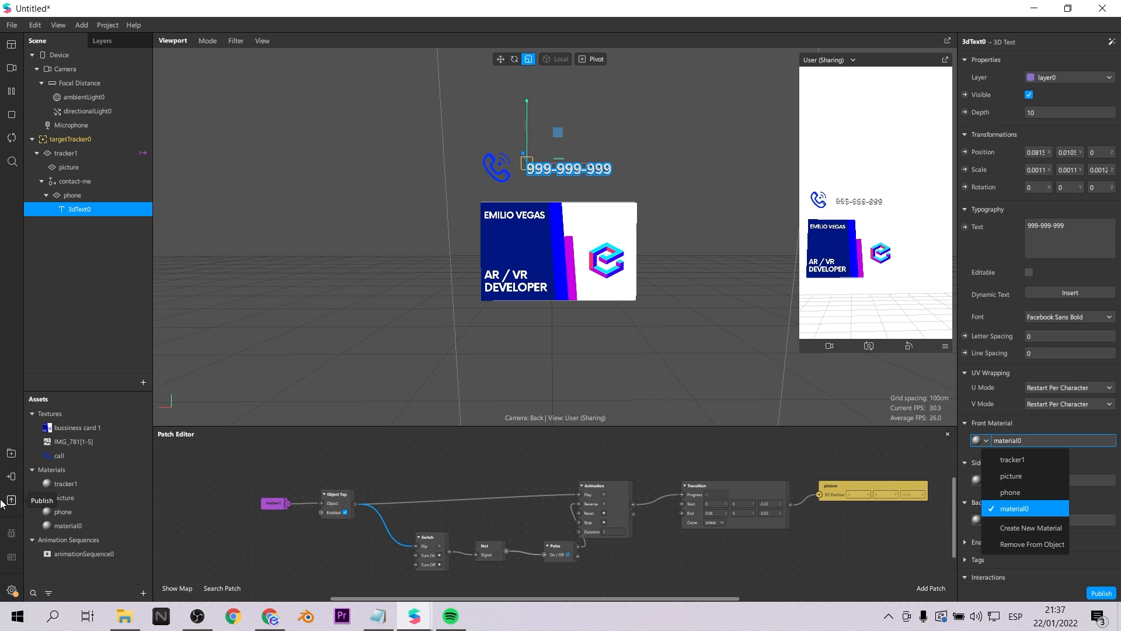
double_click(70, 526)
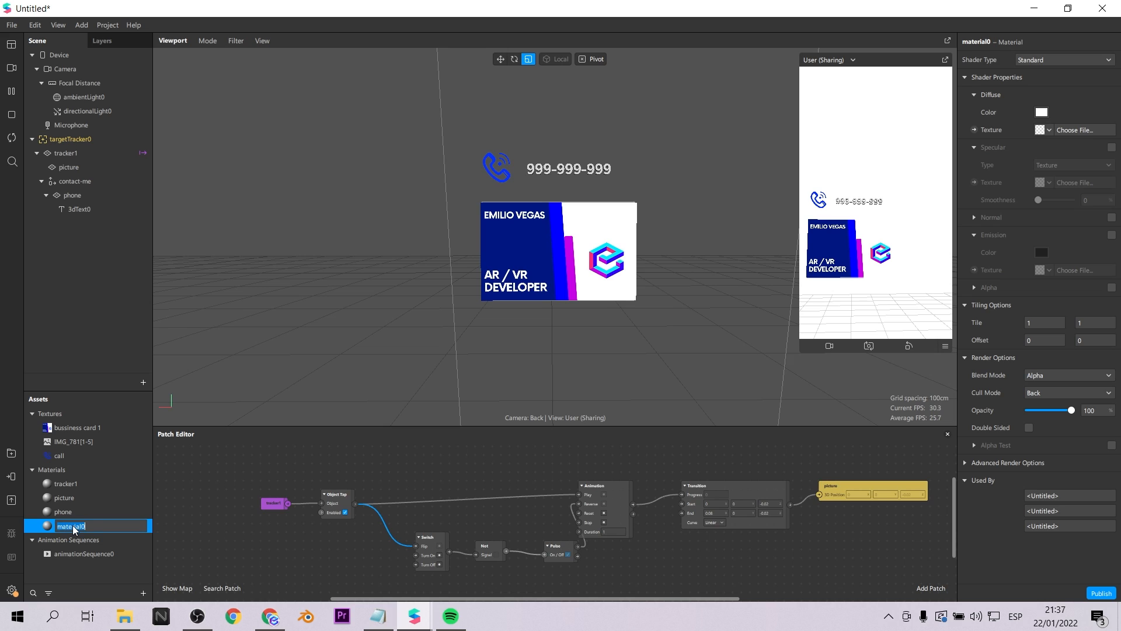
text(blue)
key(Return)
- Set the blue material's shader type to Flat and its diffuse color to pure blue
click(1046, 61)
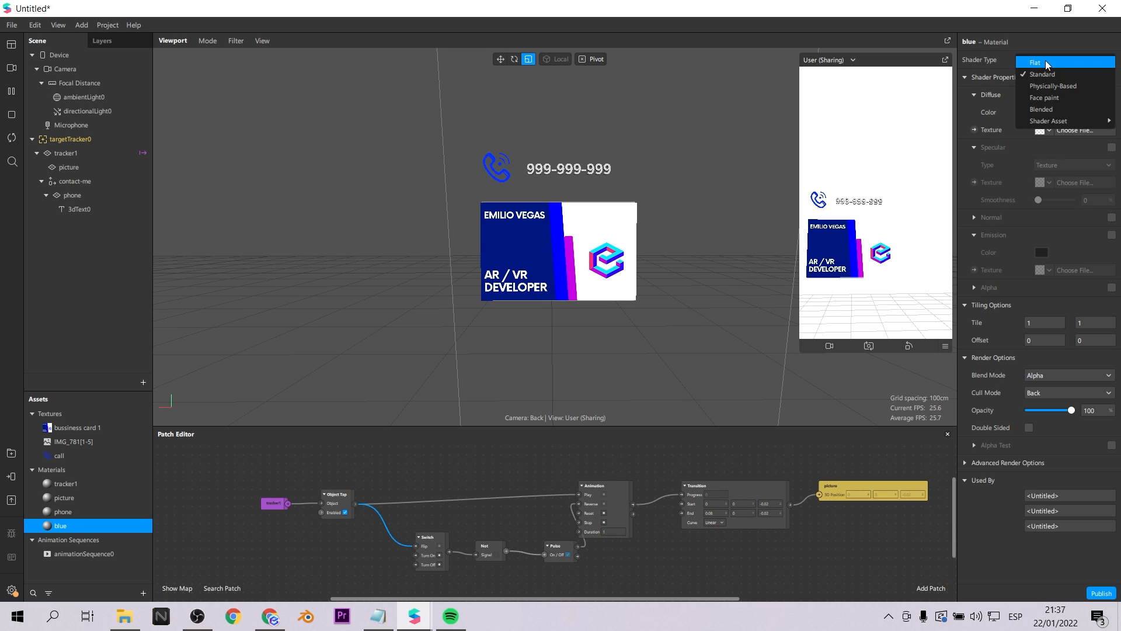
click(1041, 62)
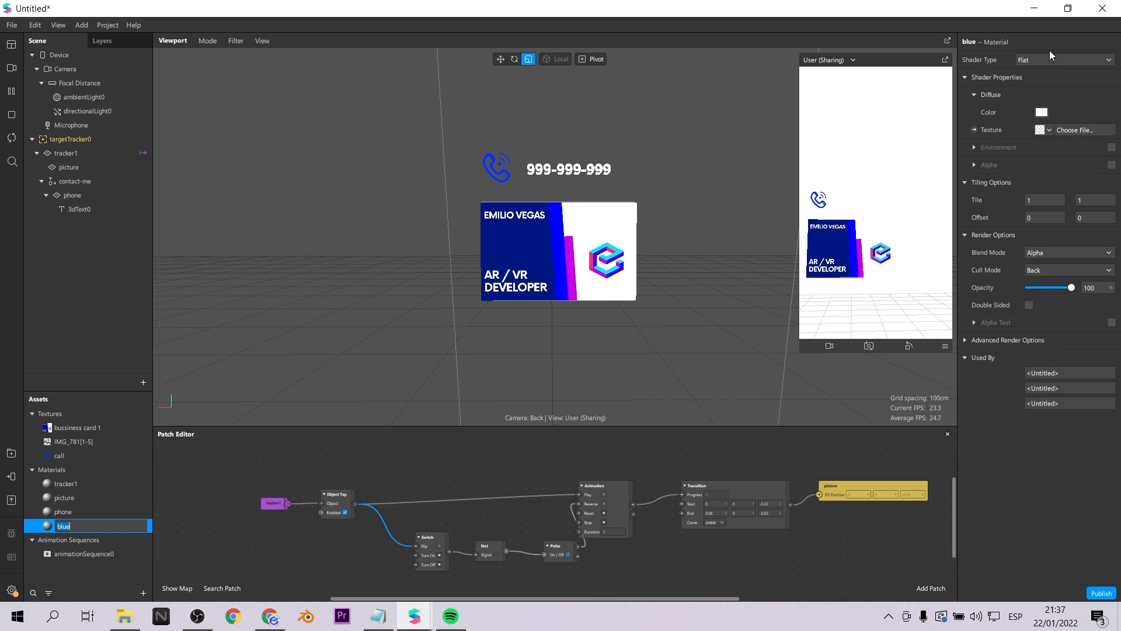
click(1042, 112)
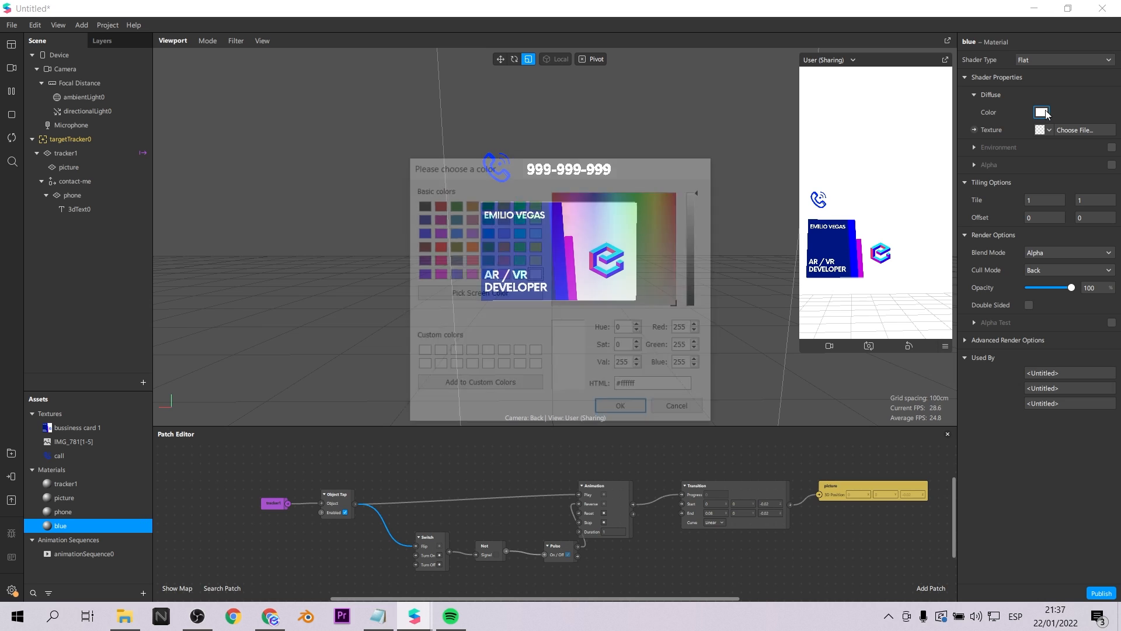
click(421, 232)
click(623, 410)
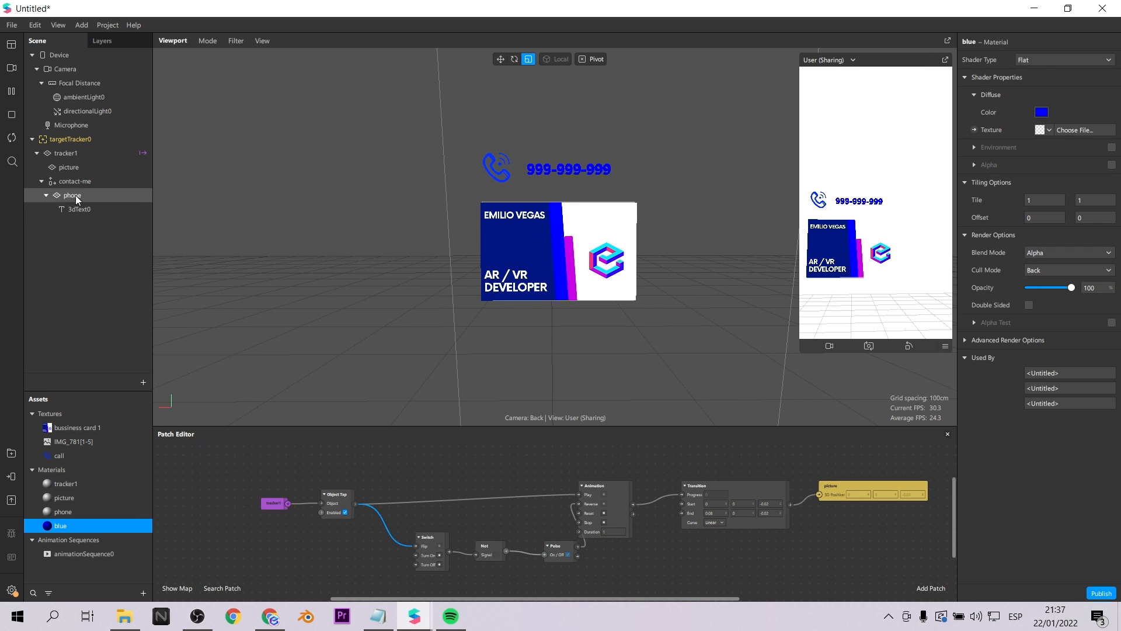
- Change the blue material's shader type to Standard to restore shading on the phone number text
click(84, 209)
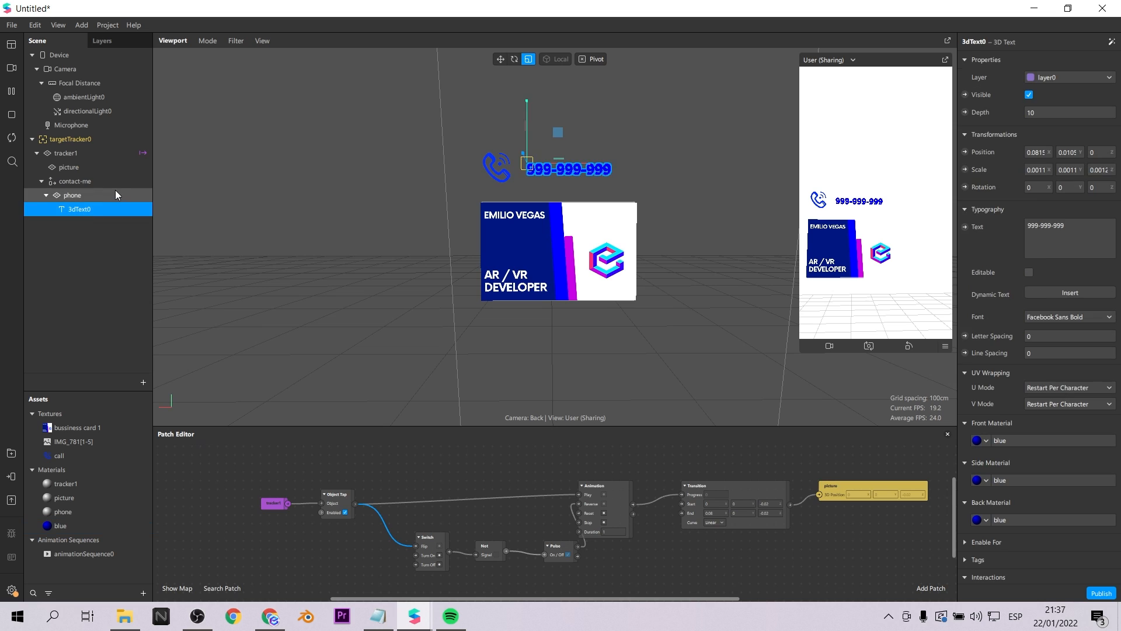
click(86, 526)
click(1053, 62)
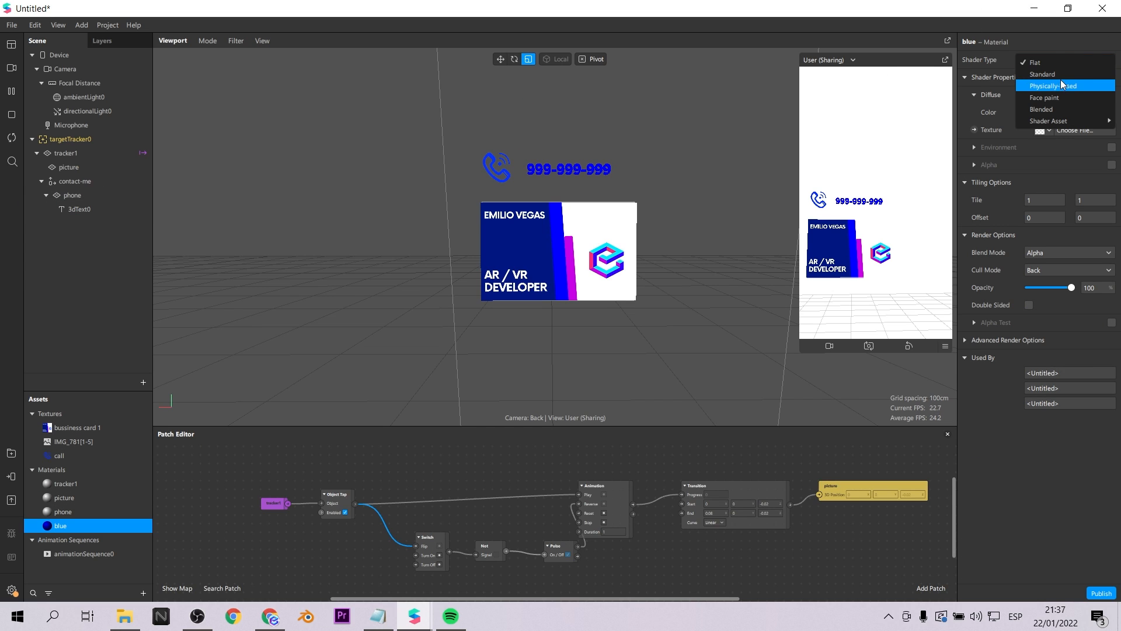
click(1059, 75)
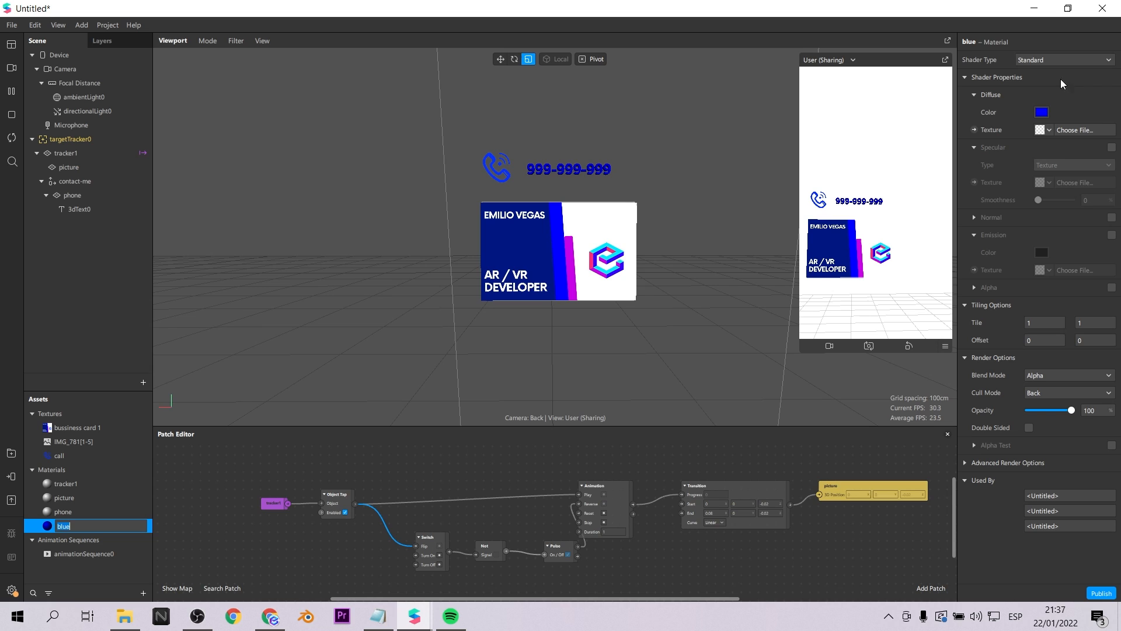
click(1041, 113)
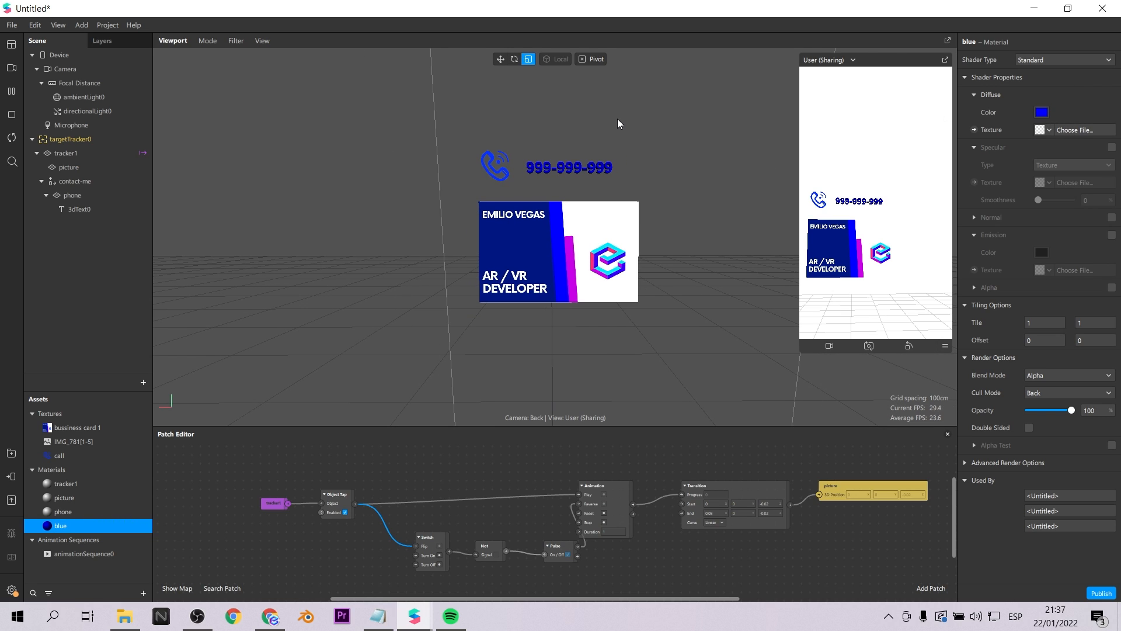
- Duplicate the phone plane with its text as mail and raise the copy to about Y 0.135, above the phone row
right_click(67, 196)
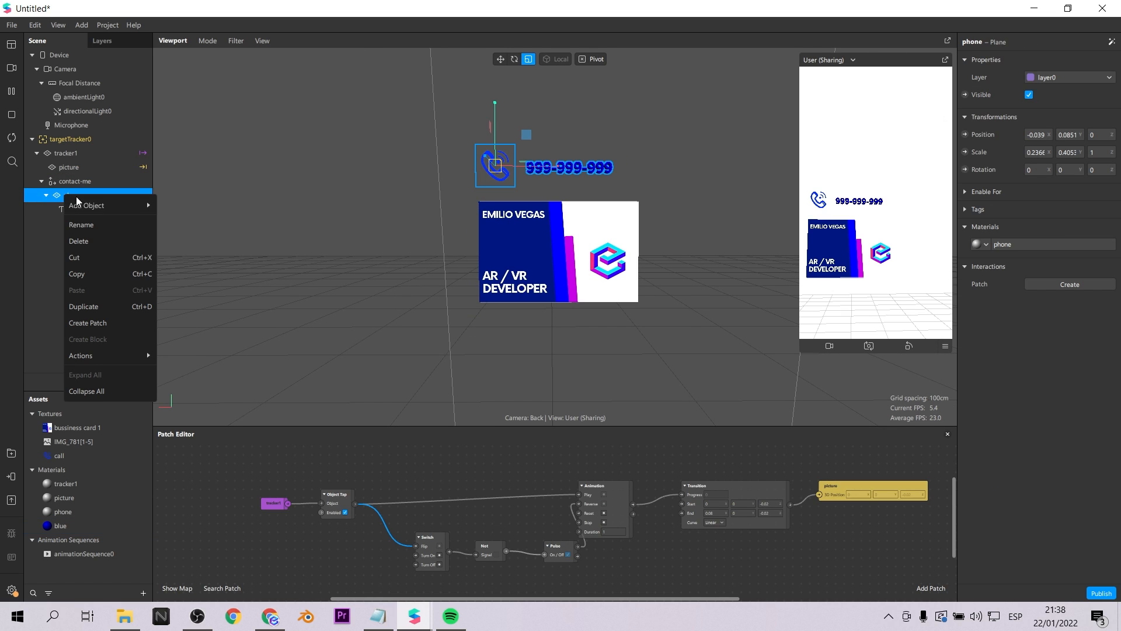
click(93, 306)
drag(75, 227, 85, 178)
double_click(79, 223)
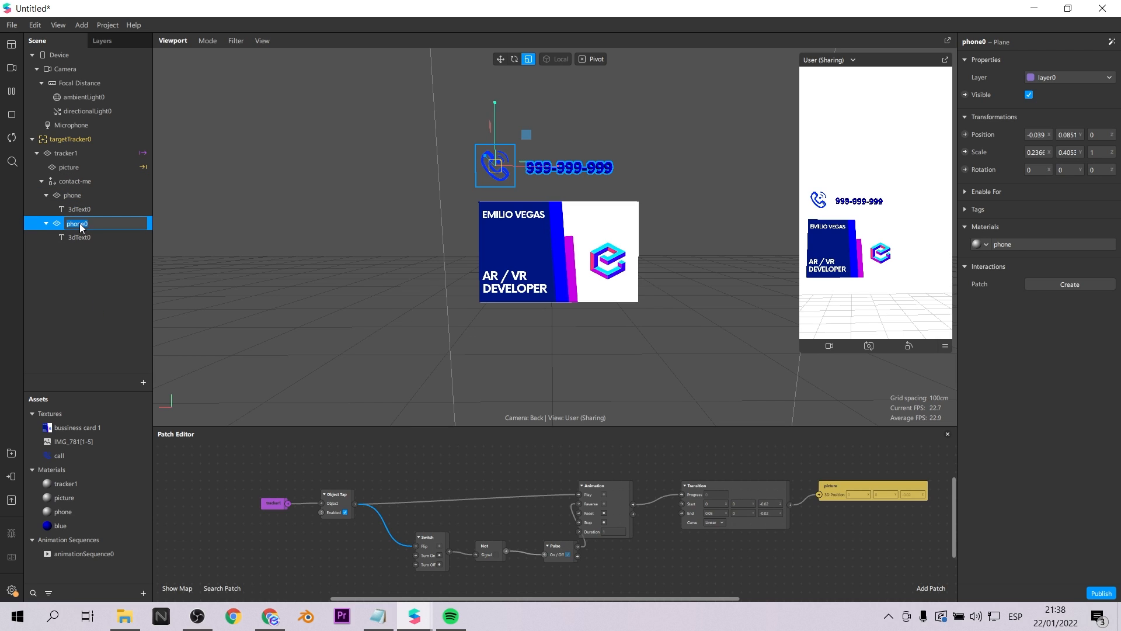
text(mail)
key(Return)
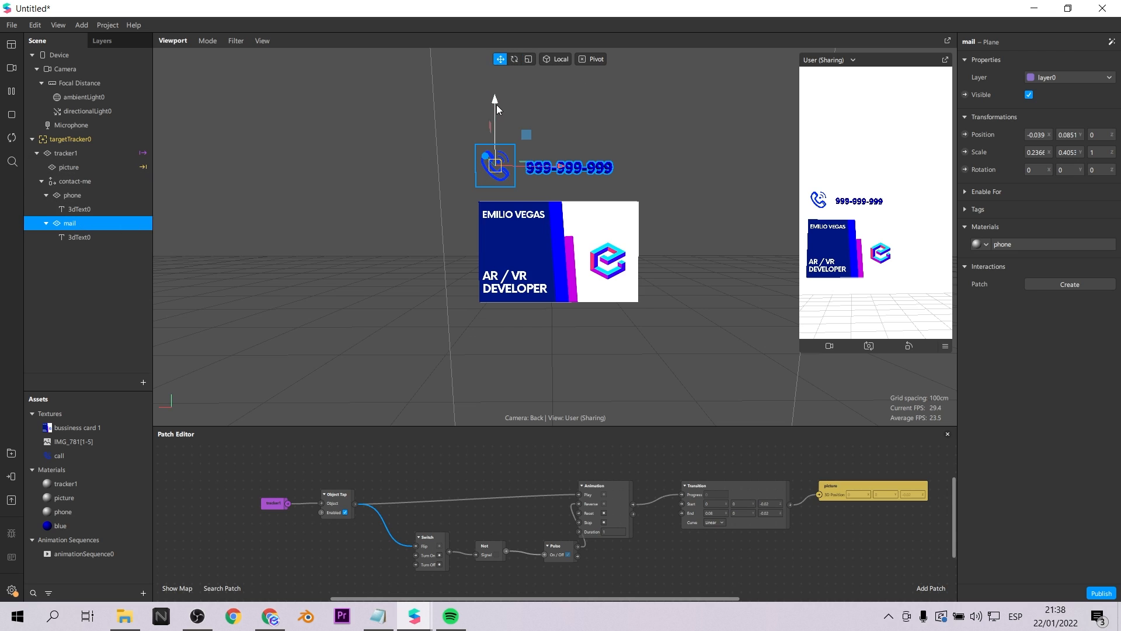
drag(495, 103, 489, 51)
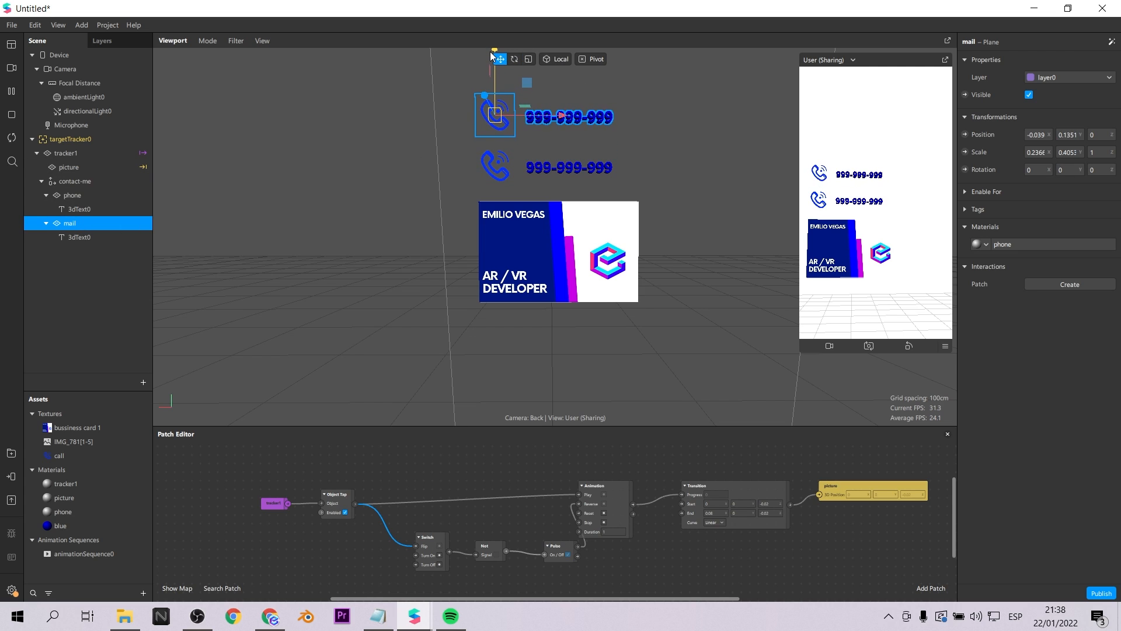
- Assign a new material named mail to the mail plane
click(74, 236)
click(150, 218)
click(987, 244)
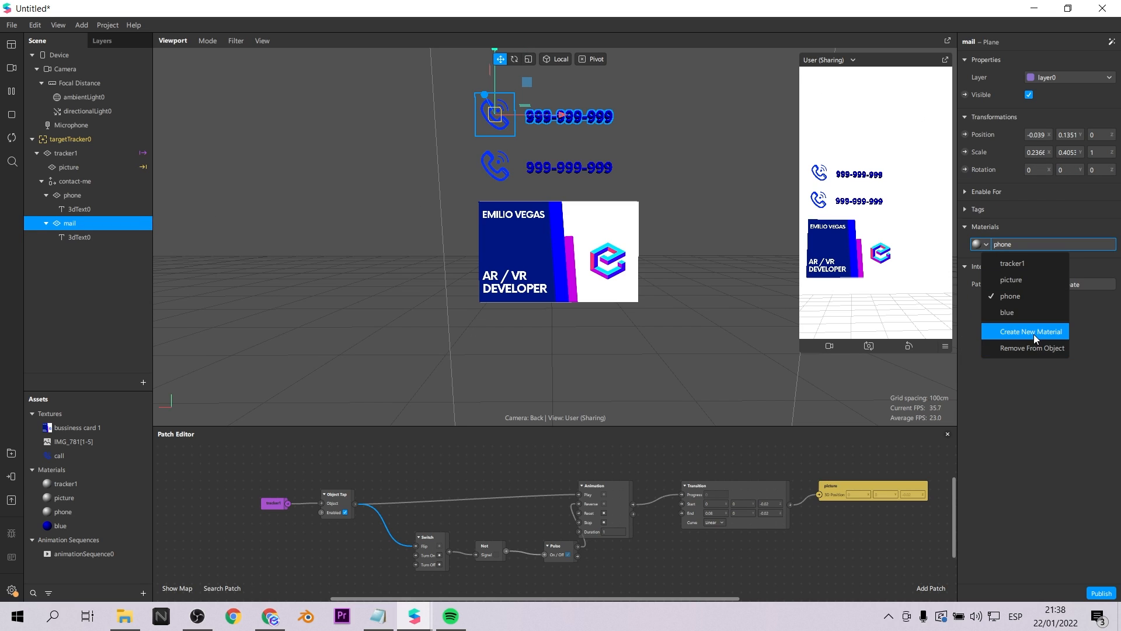
click(1029, 333)
double_click(83, 541)
text(mail)
key(Return)
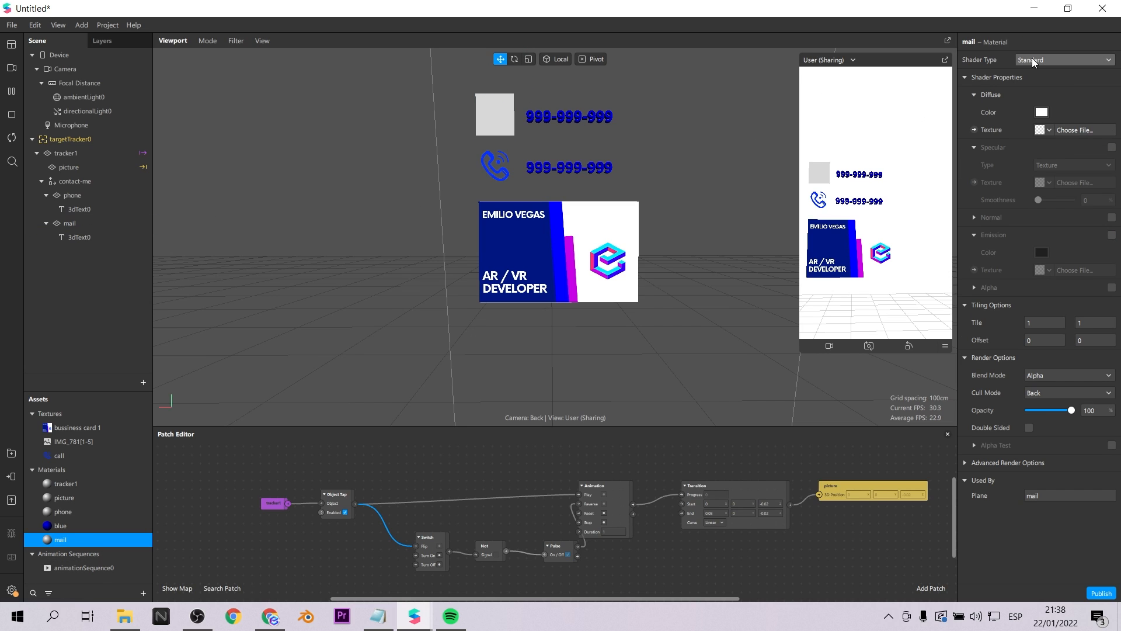
- Make the mail material's shader Flat and import the email image as its texture
click(1051, 61)
click(1054, 63)
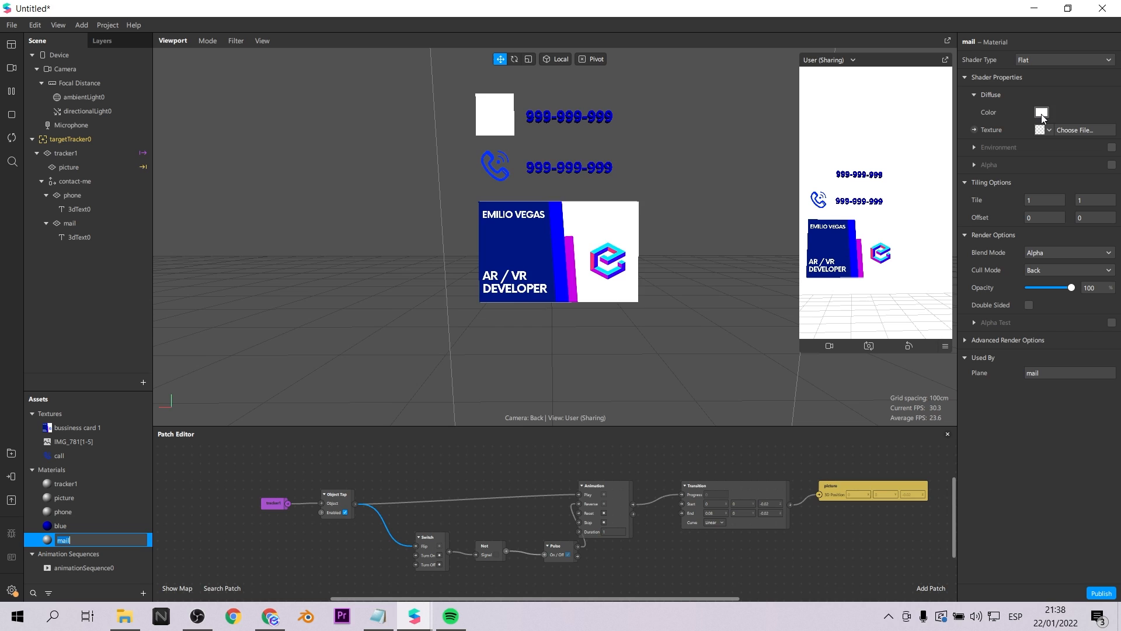
click(1042, 114)
click(623, 410)
click(1080, 129)
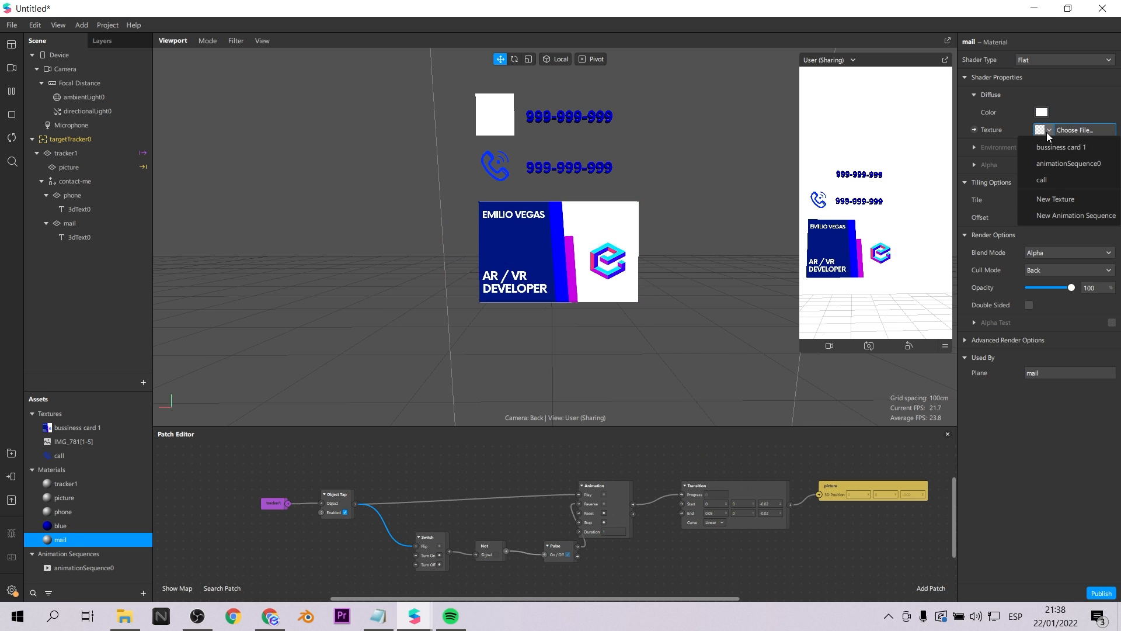
click(1053, 200)
click(313, 136)
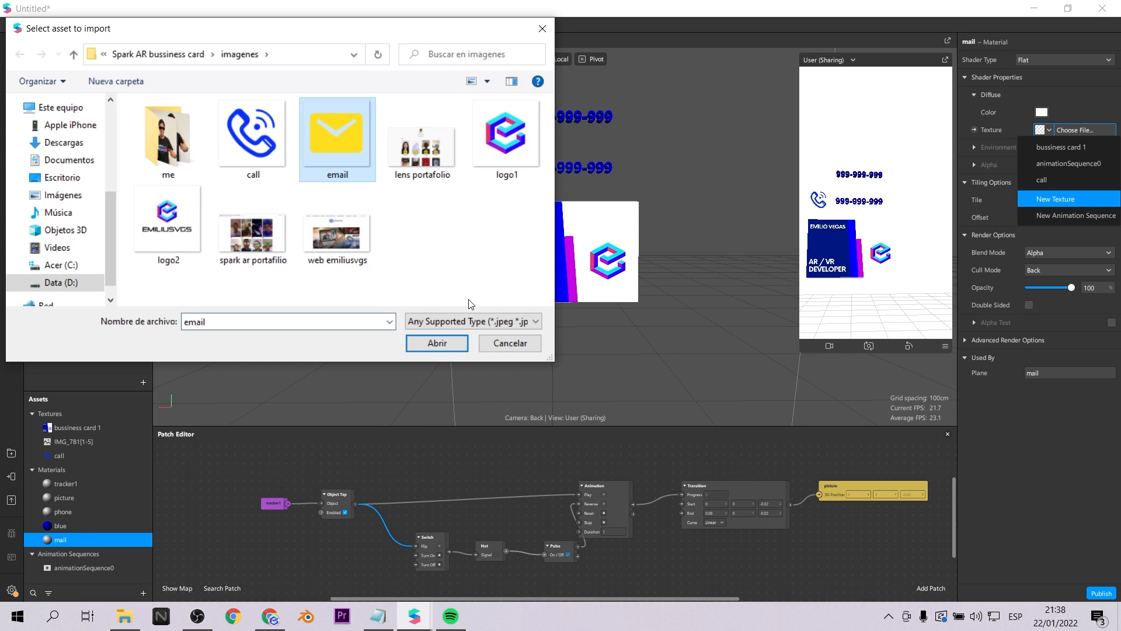
click(438, 345)
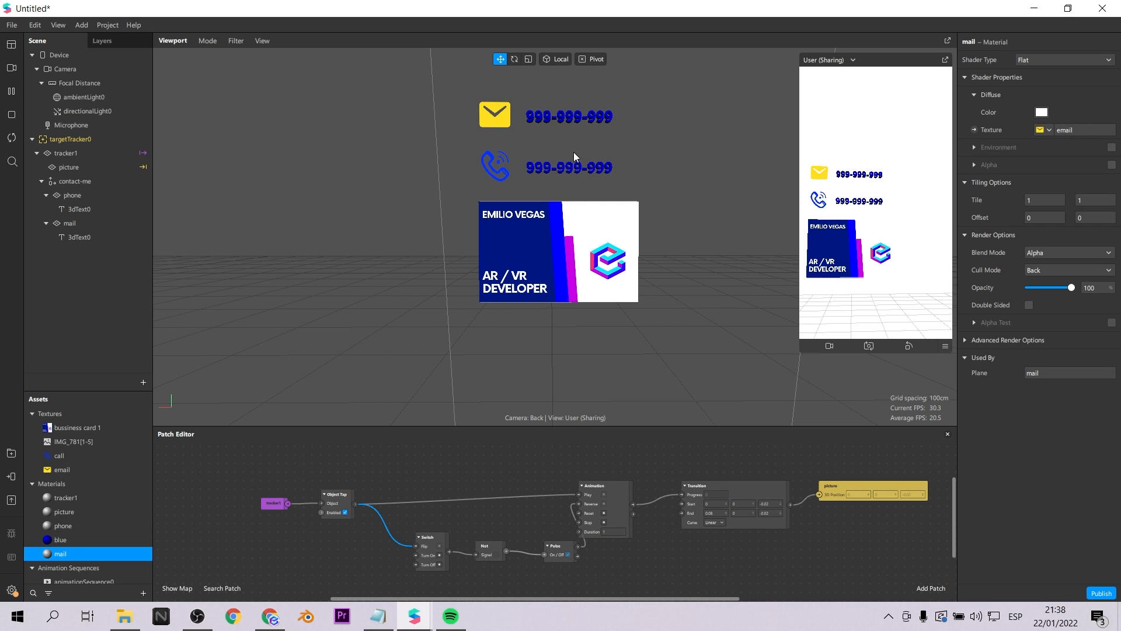
- Replace the 3D text under the mail plane with the contact e-mail address
click(100, 235)
click(1095, 225)
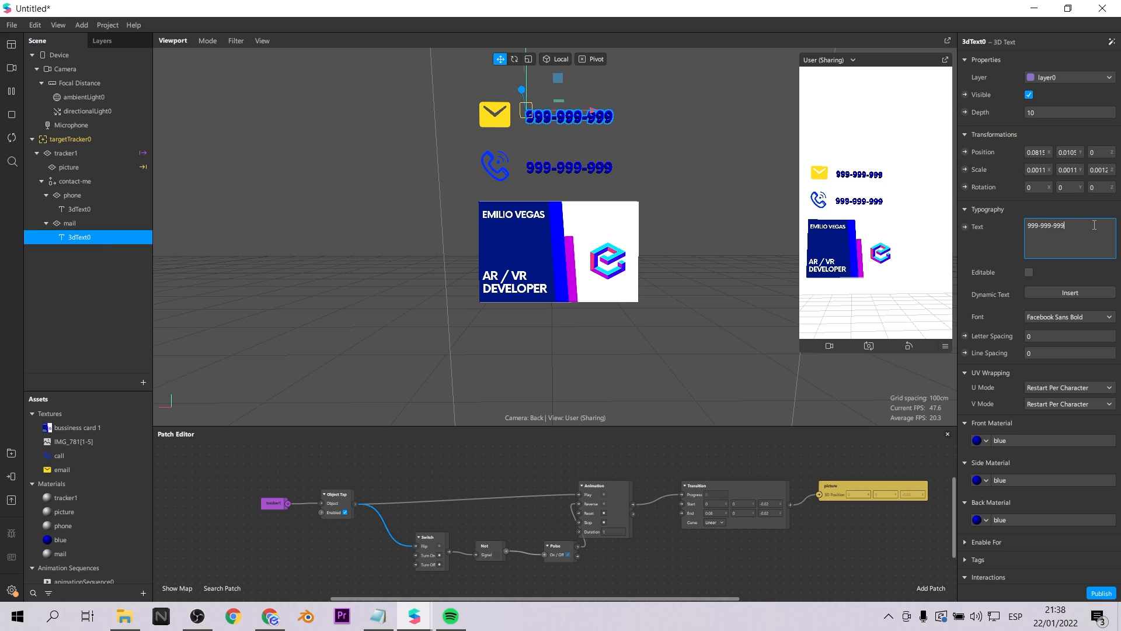
text(mail)
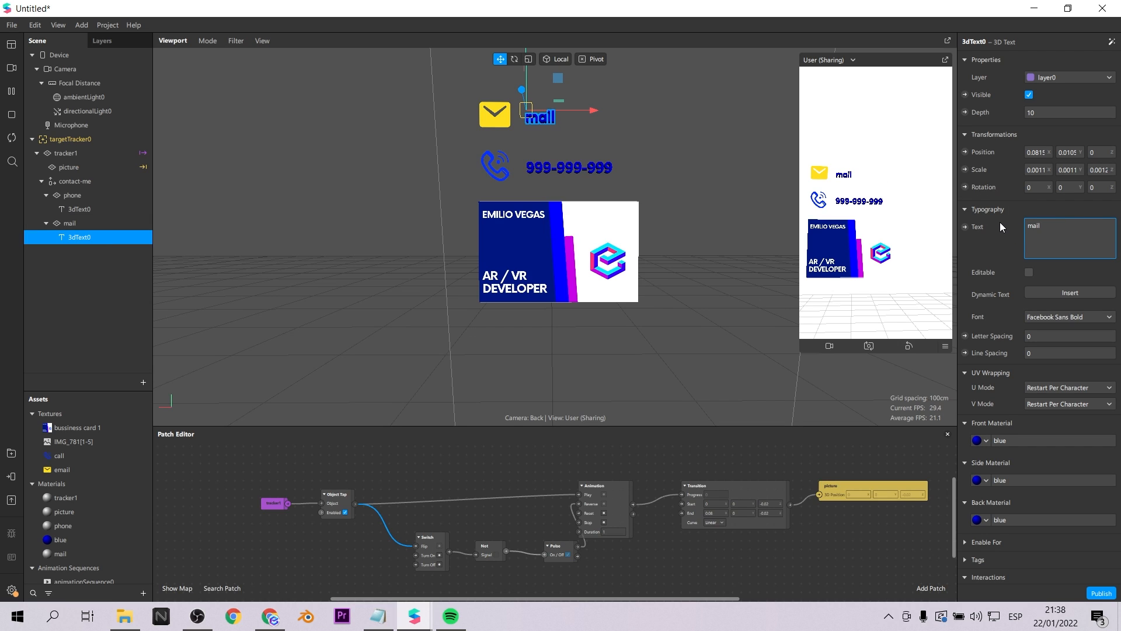
text(@mail.com)
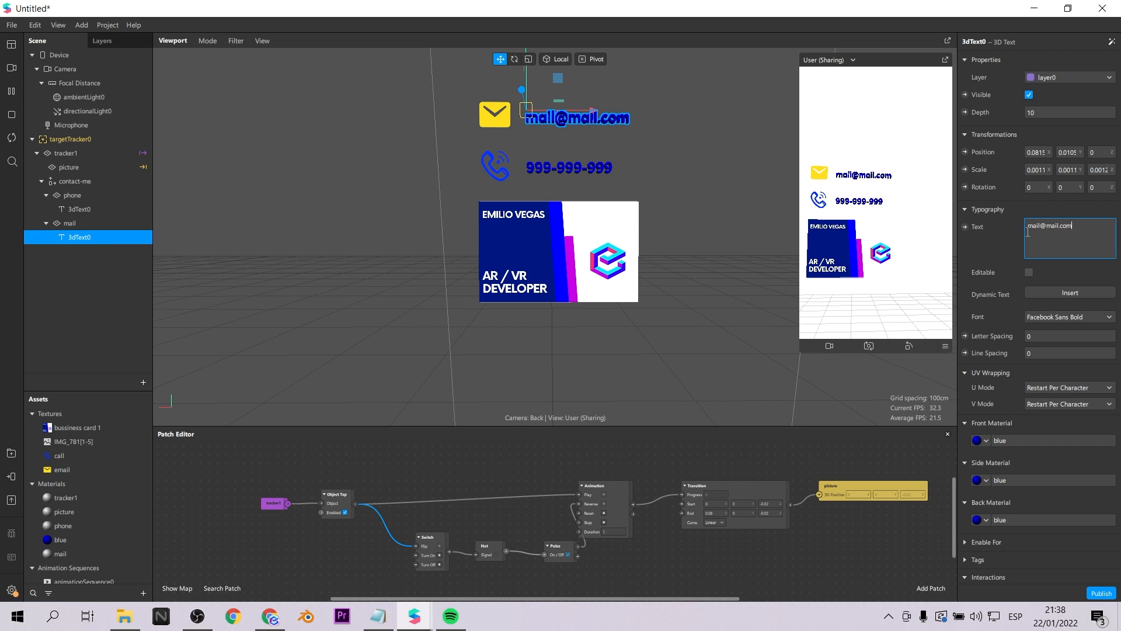
- Create a new front material for the e-mail address text and name it yellow
click(997, 450)
click(991, 440)
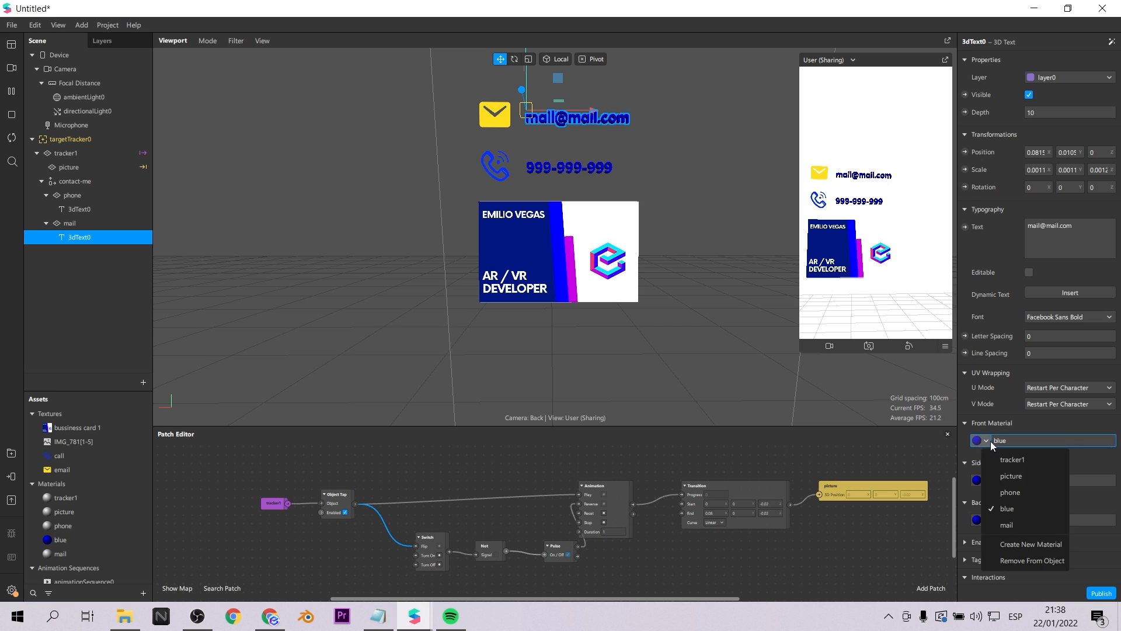
click(1017, 538)
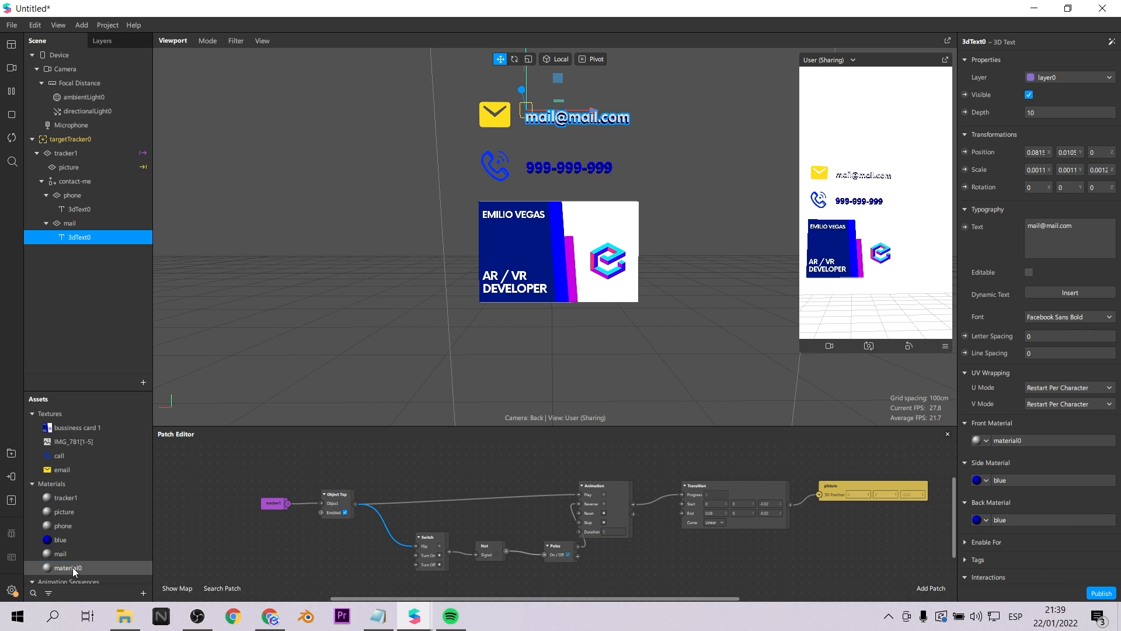
click(72, 567)
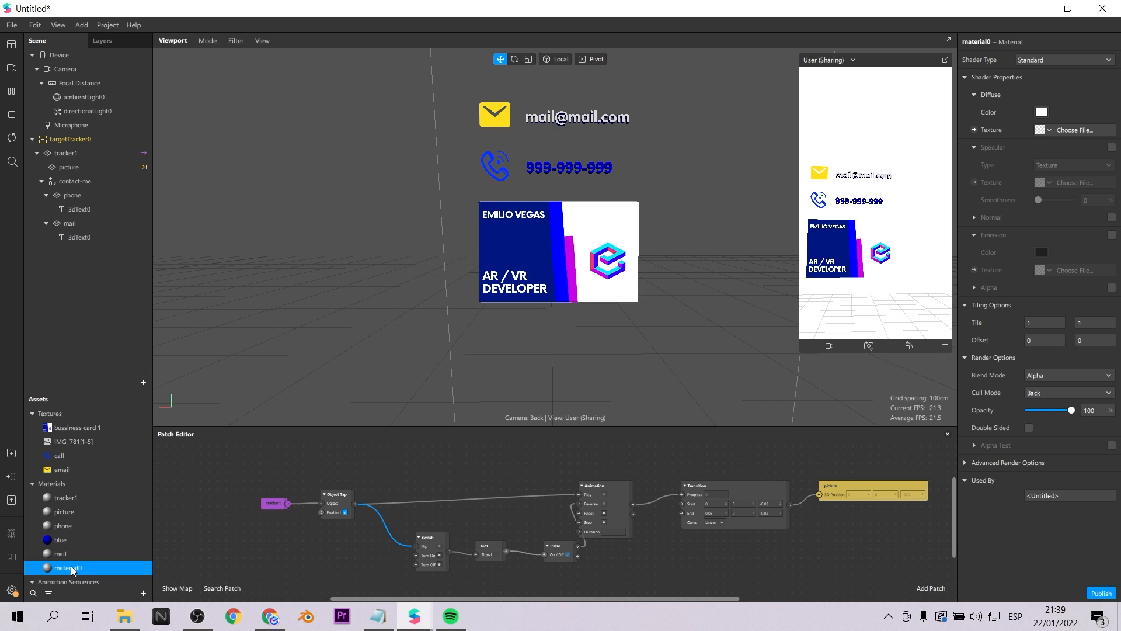
double_click(70, 566)
text(yellow)
key(Return)
- Set the yellow material's diffuse color to #ffff00
click(1043, 113)
click(533, 250)
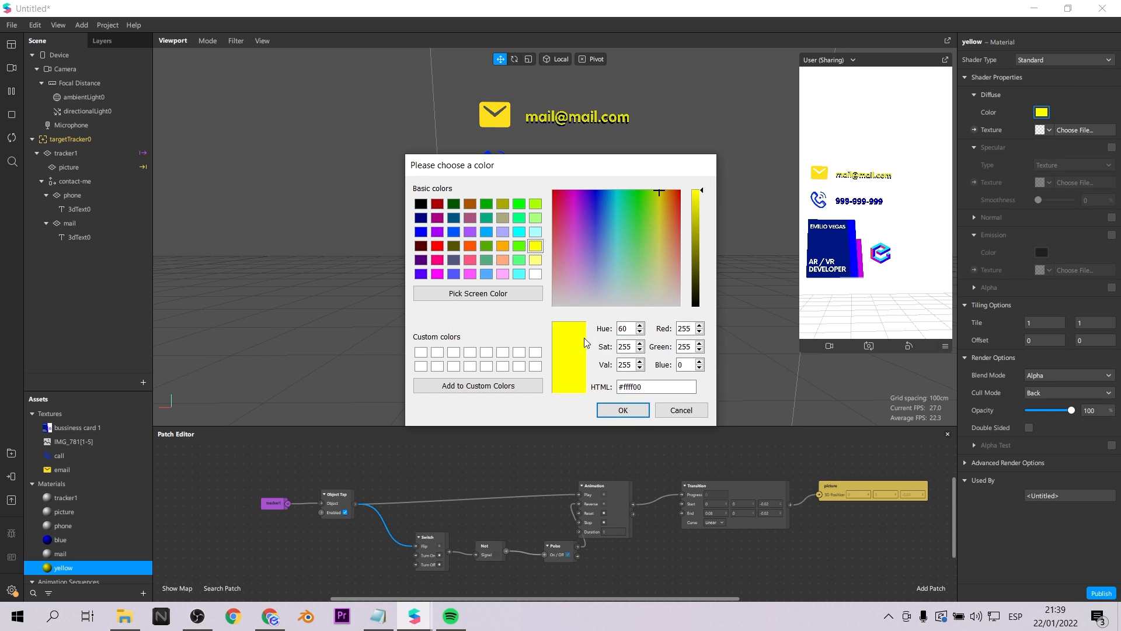
click(628, 412)
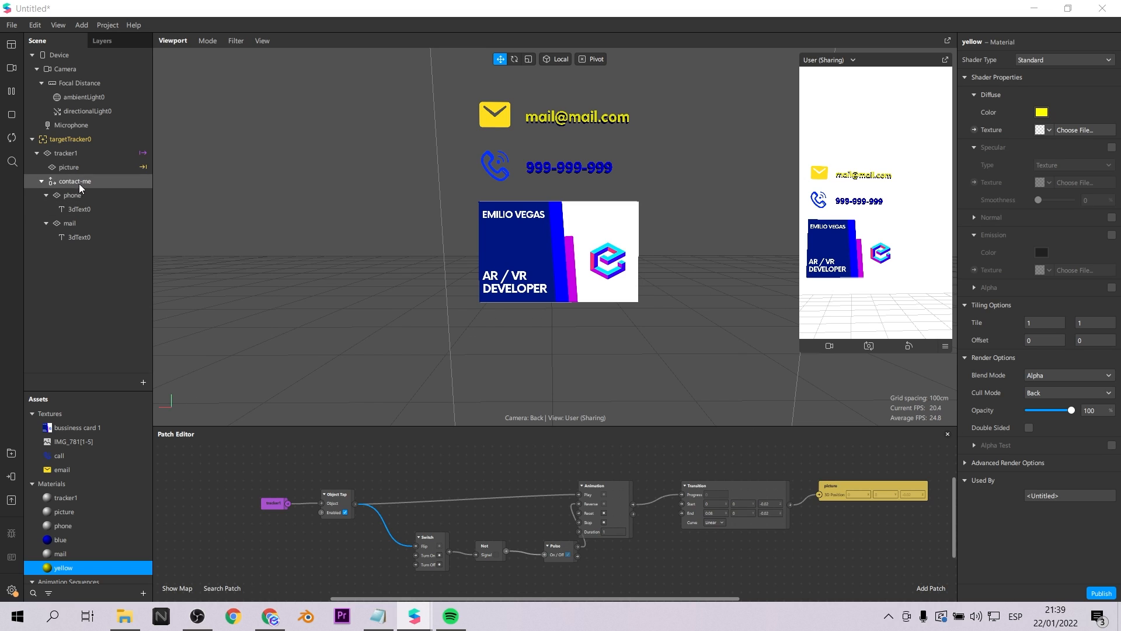
- Add a second Transition patch below the existing one and connect the Animation patch's progress output to its Progress input
scroll(699, 552, down, 2)
scroll(845, 548, down, 3)
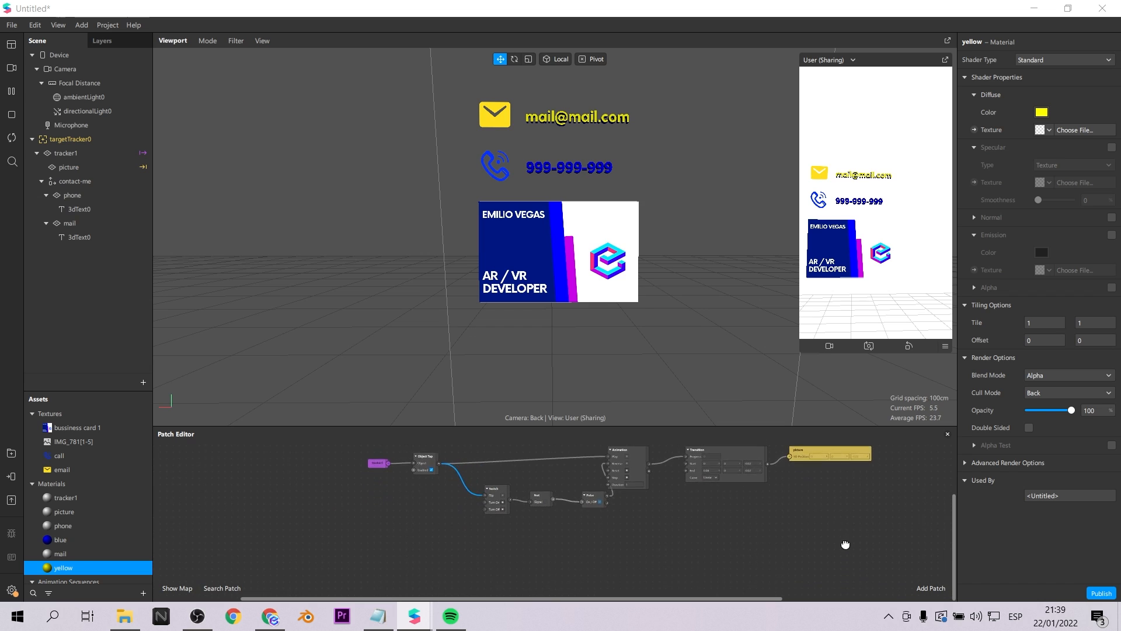
scroll(845, 548, up, 2)
scroll(844, 548, down, 2)
ctrl+scroll(813, 478, up, 3)
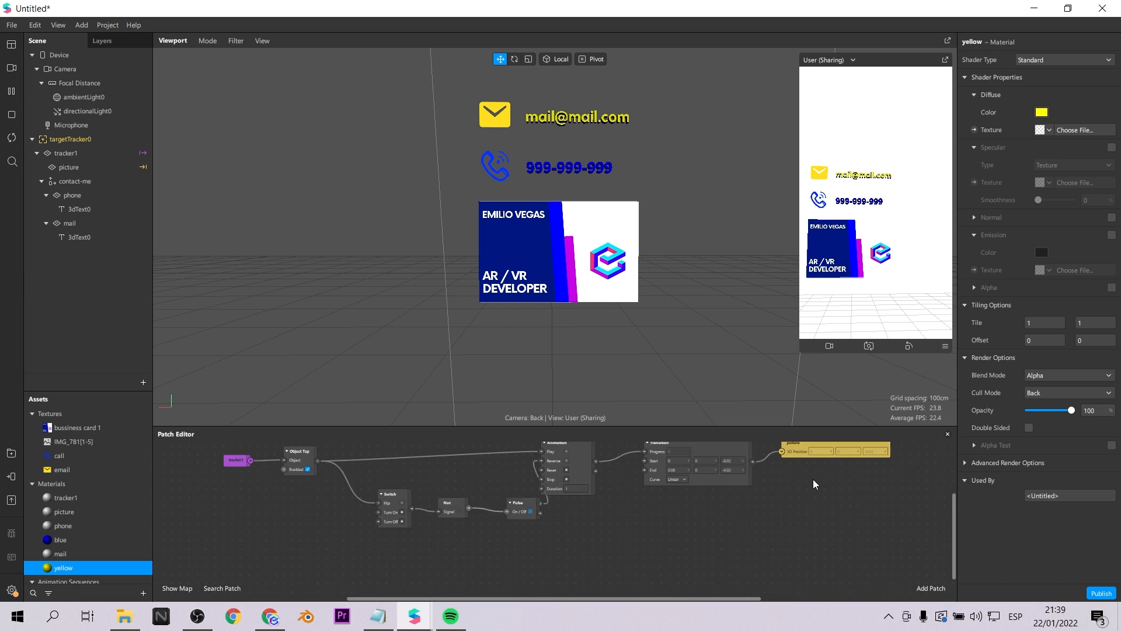
scroll(755, 513, up, 3)
scroll(755, 513, down, 3)
double_click(685, 557)
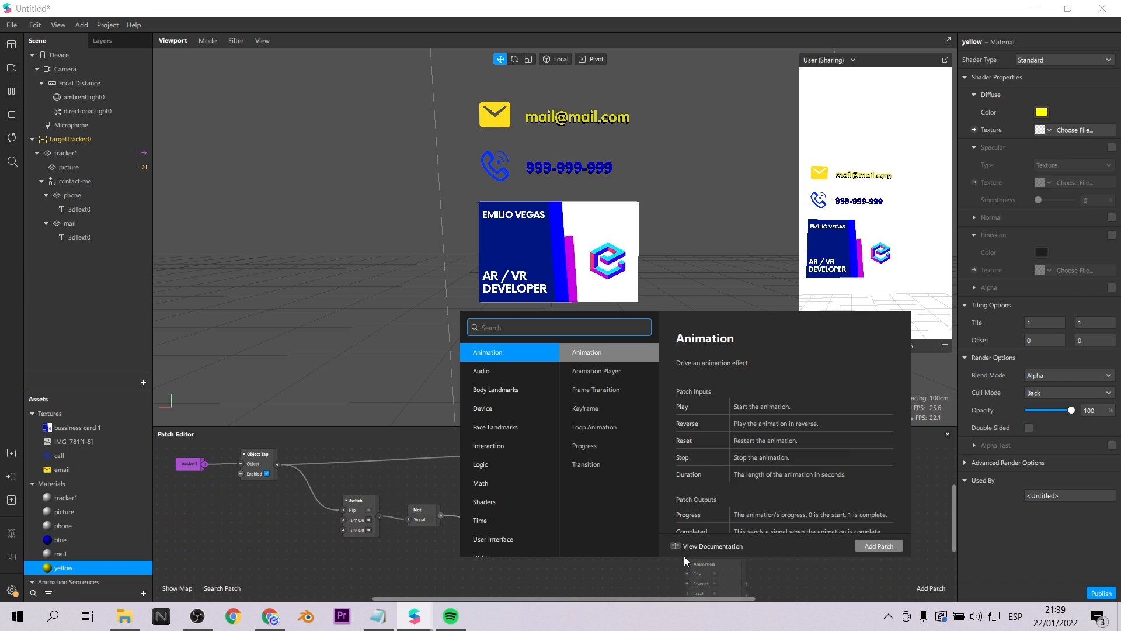
text(tra)
click(487, 371)
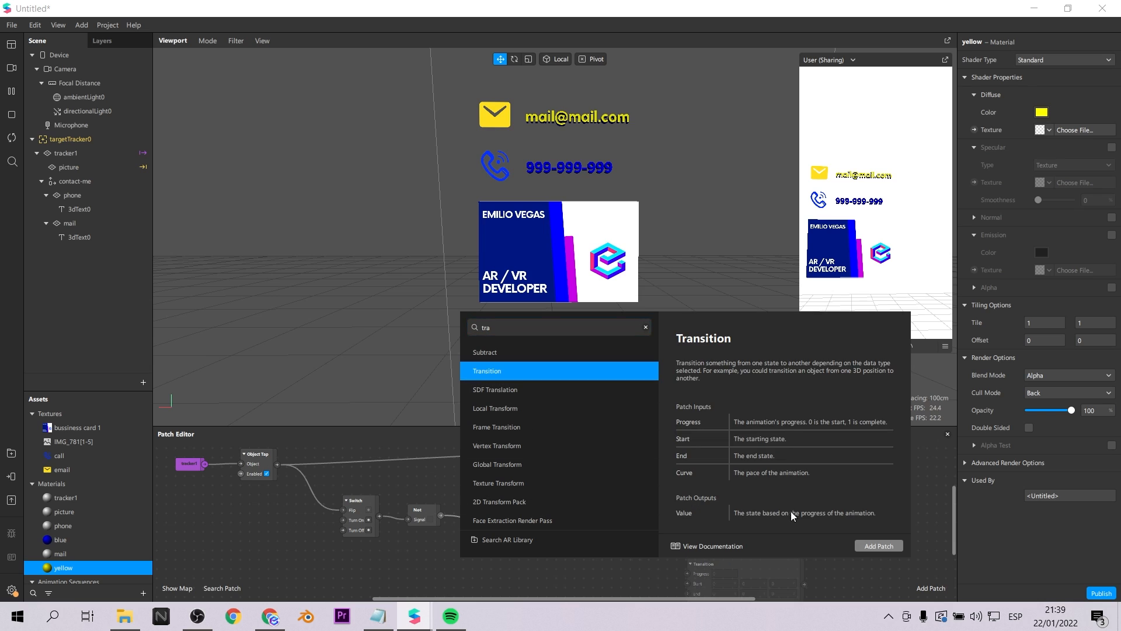
click(862, 546)
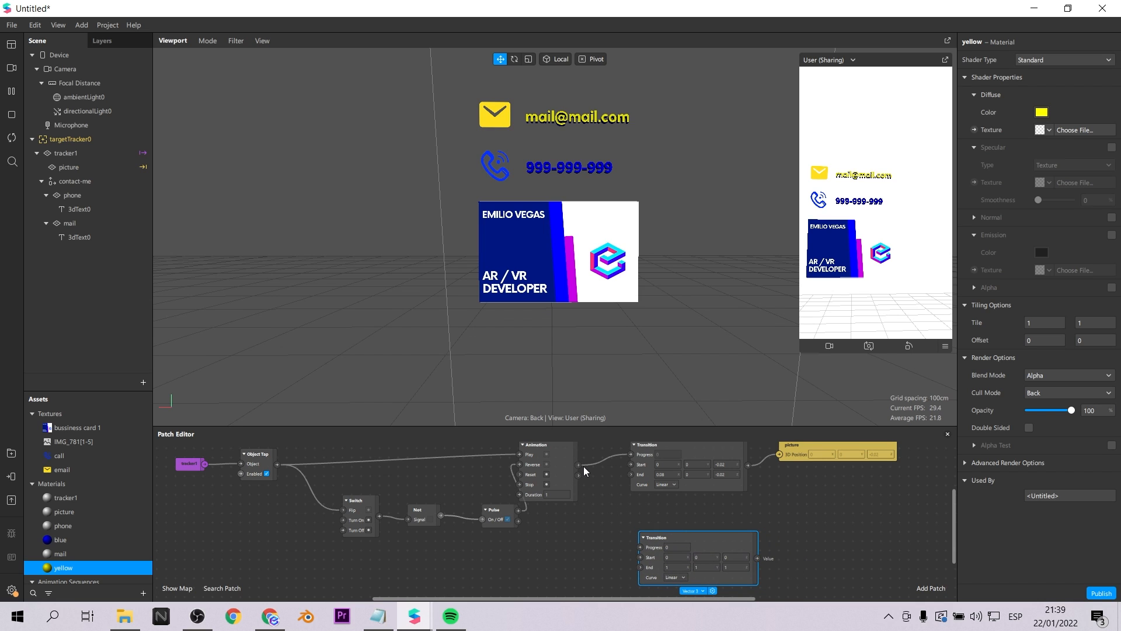
drag(578, 465, 640, 546)
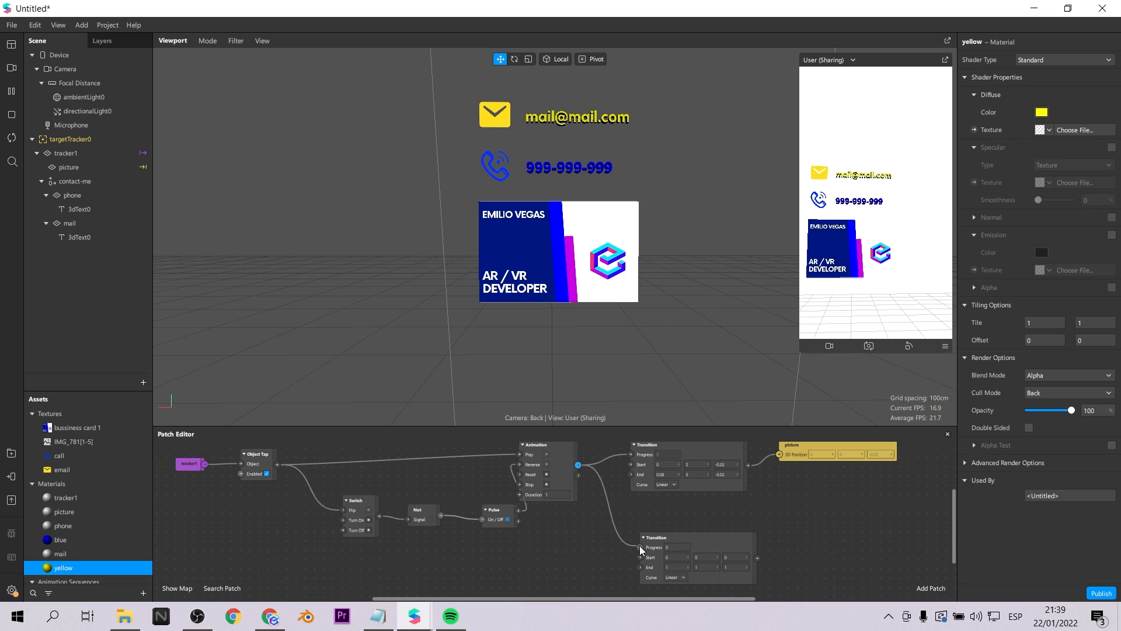
- Create a 3D position patch for contact-me and connect the lower Transition patch's value output to it
click(74, 181)
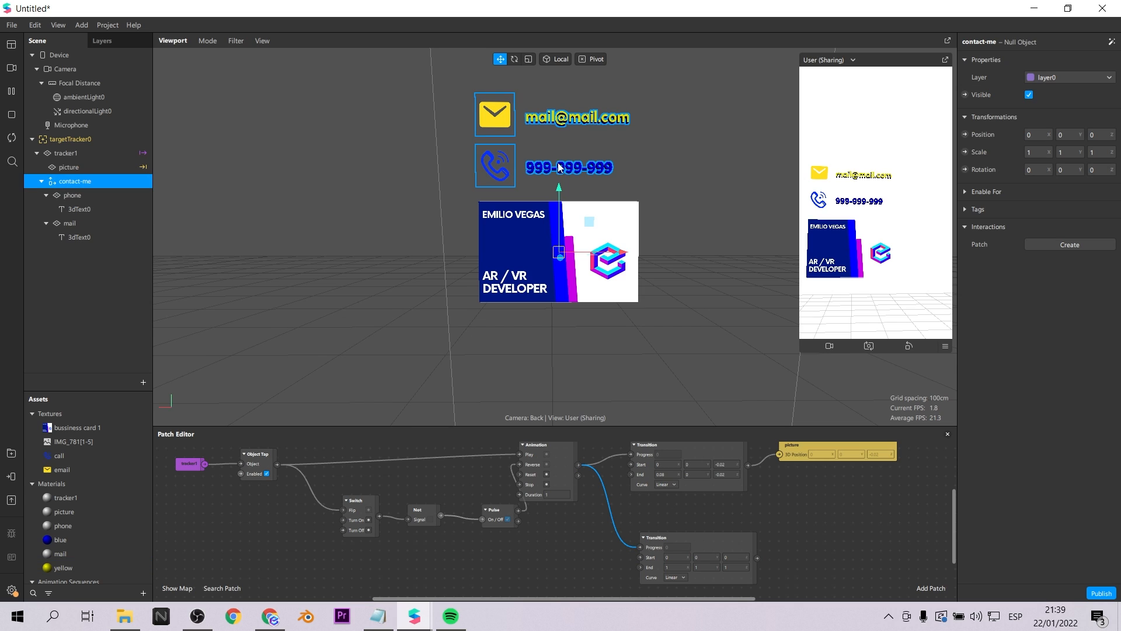
click(965, 135)
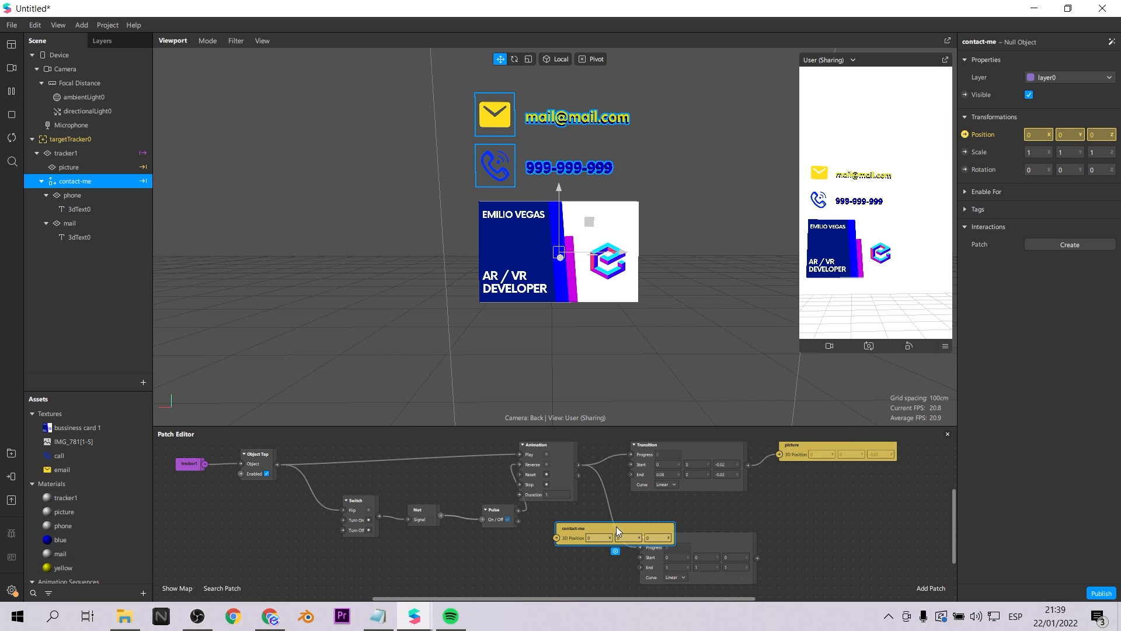
drag(618, 530, 798, 556)
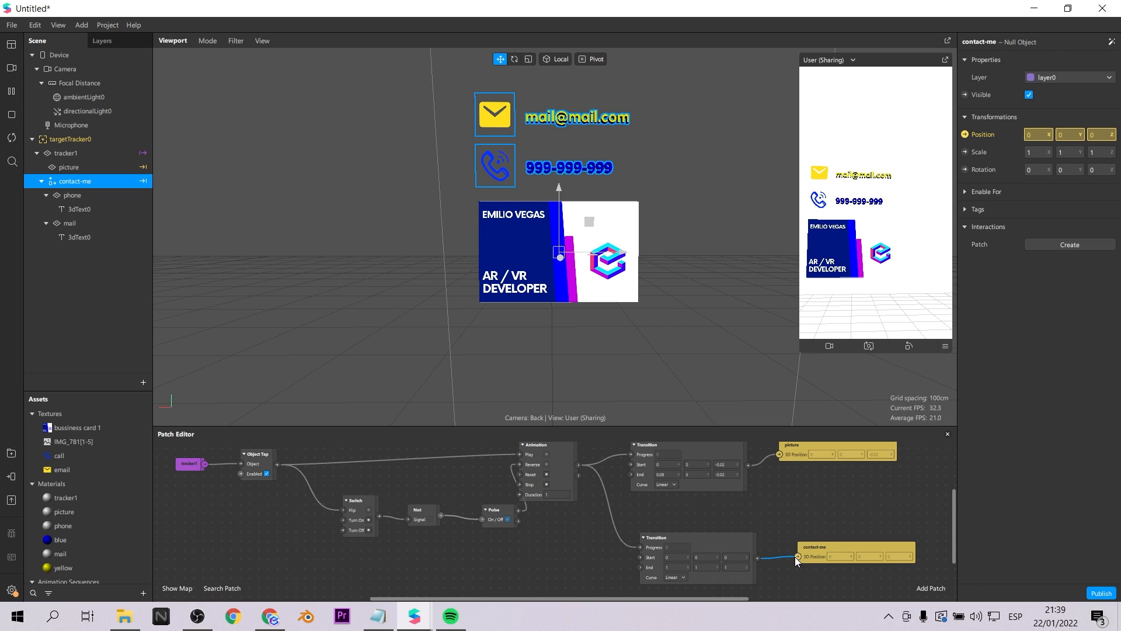
- Set the lower Transition patch's End to 0, 0.01, 0 and its Start Y to -0.2, tapping the card in the preview to test
scroll(731, 533, down, 1)
scroll(700, 515, up, 3)
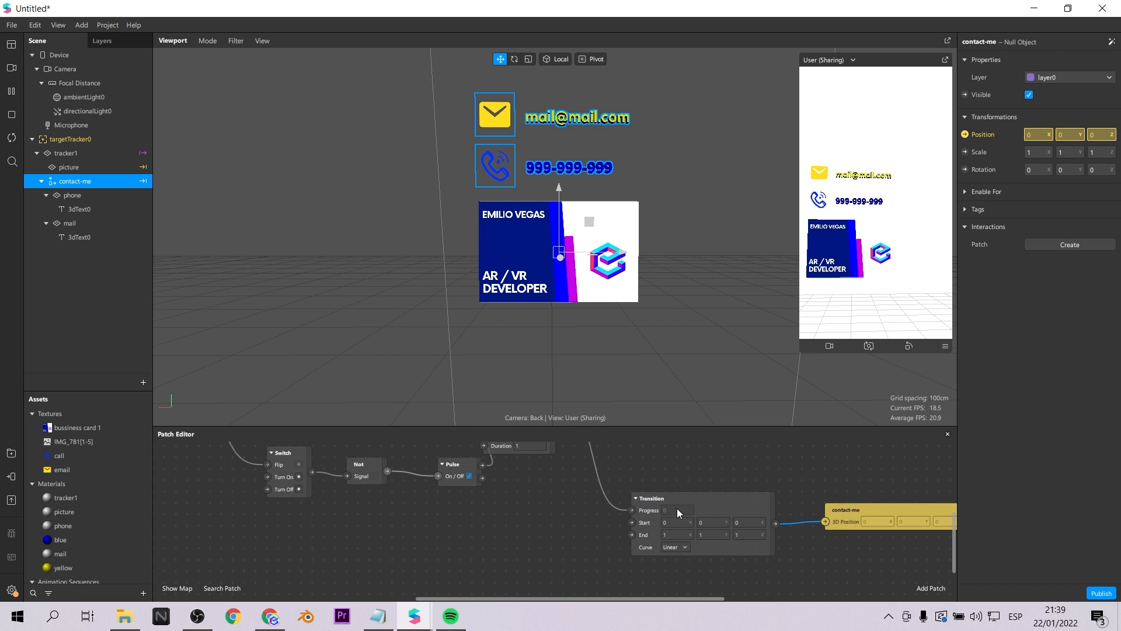
click(705, 532)
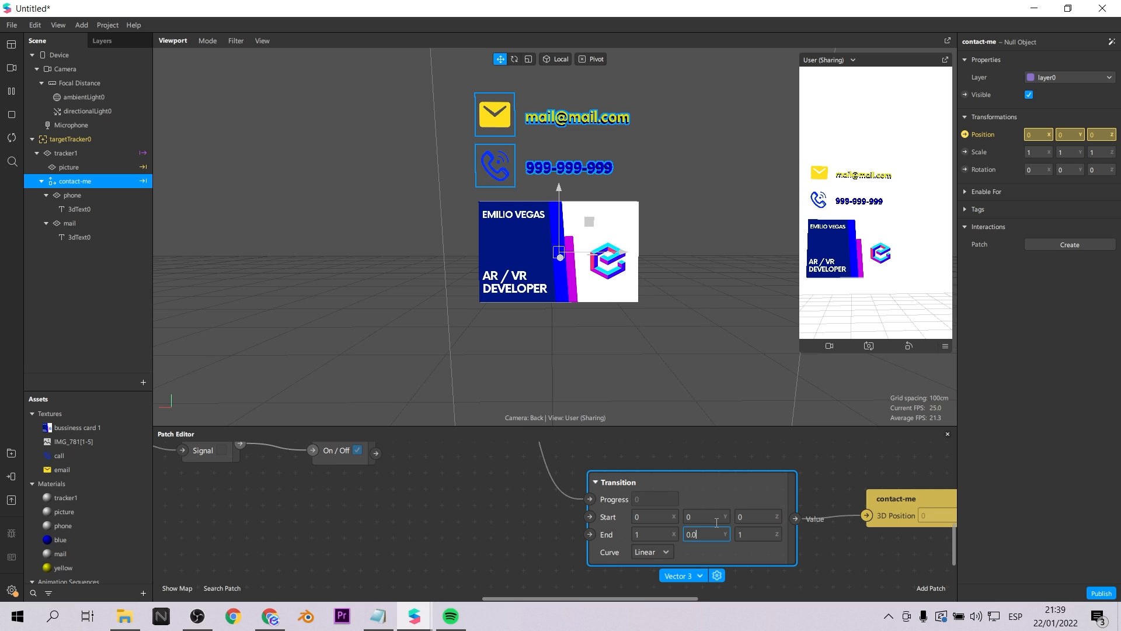
click(11, 139)
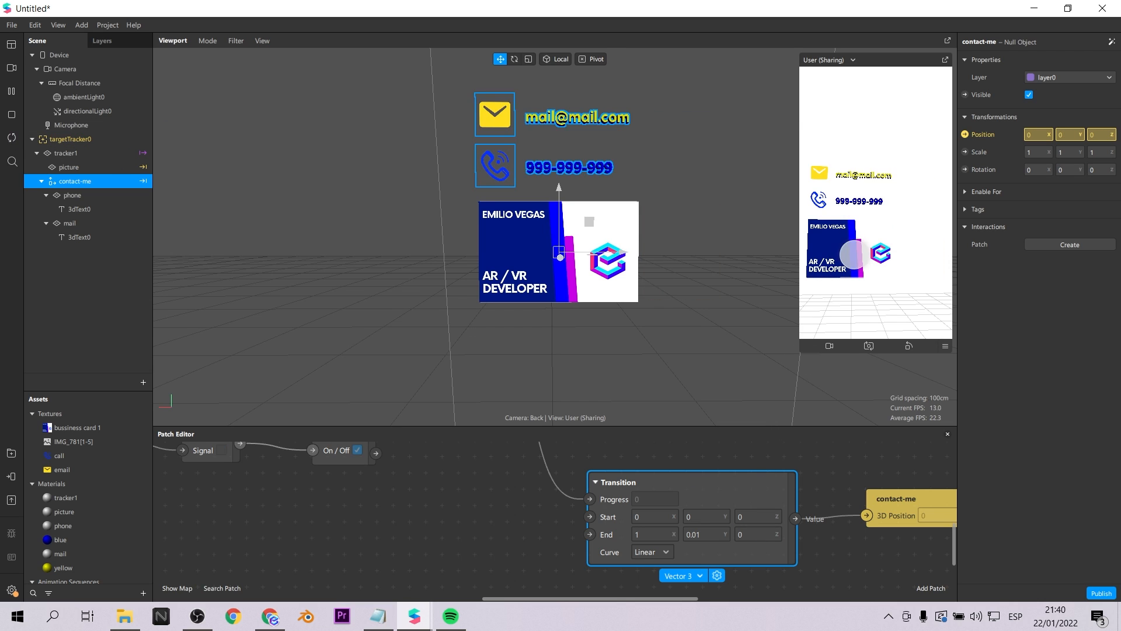
click(11, 139)
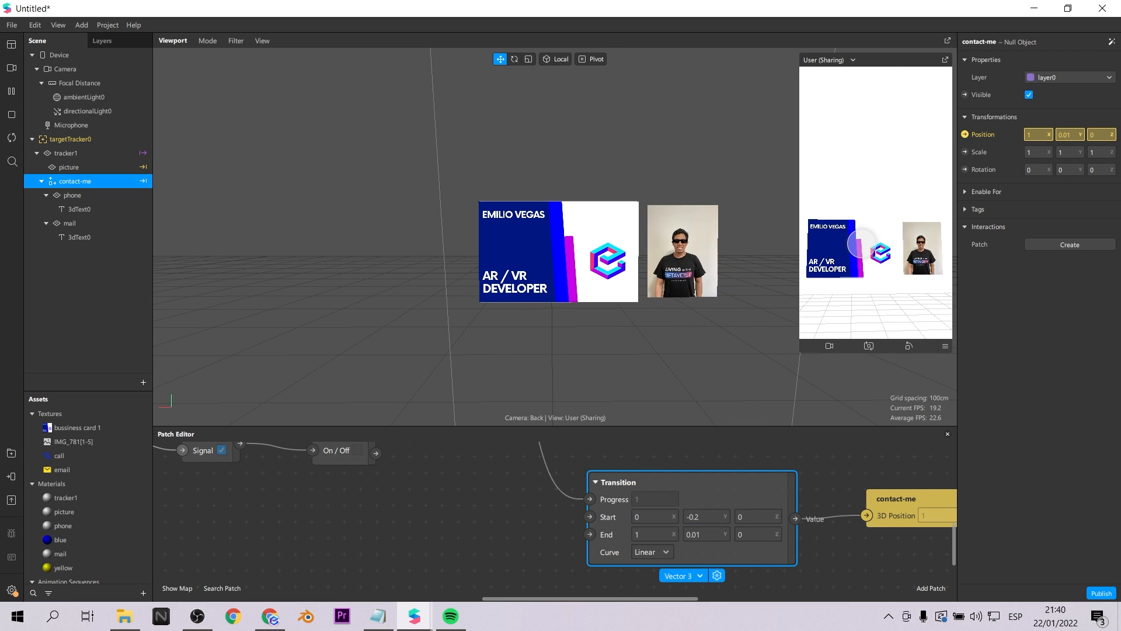
double_click(640, 534)
text(0)
key(Return)
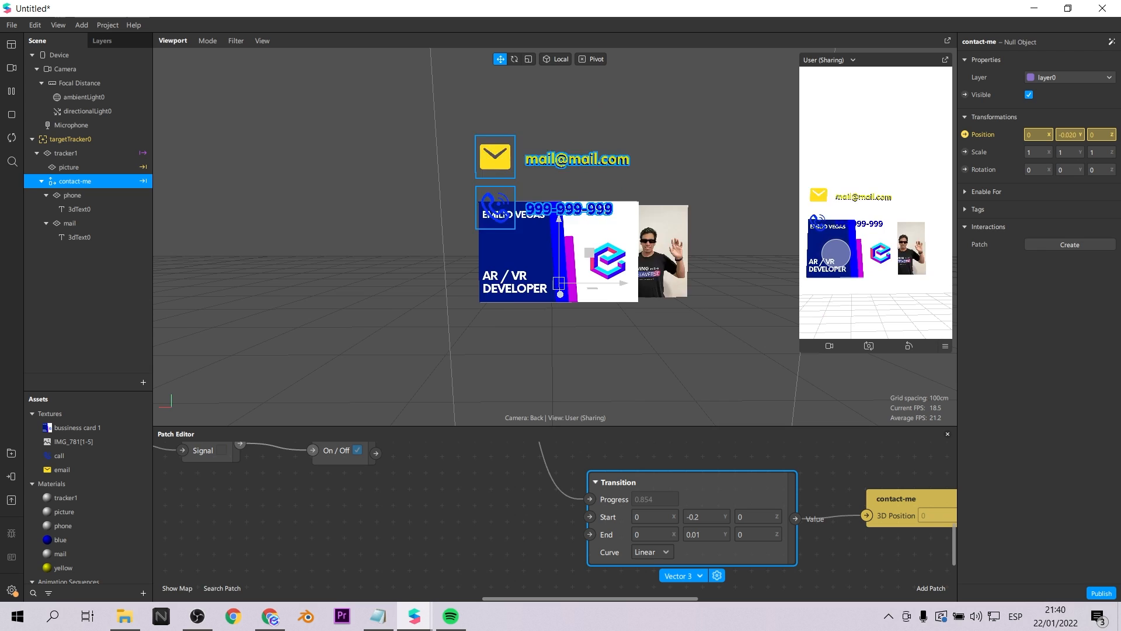
- Adjust the lower Transition patch's Start Y, trying -0.1 and -0.12 before settling on -0.11
key(BackSpace)
text(1)
key(Return)
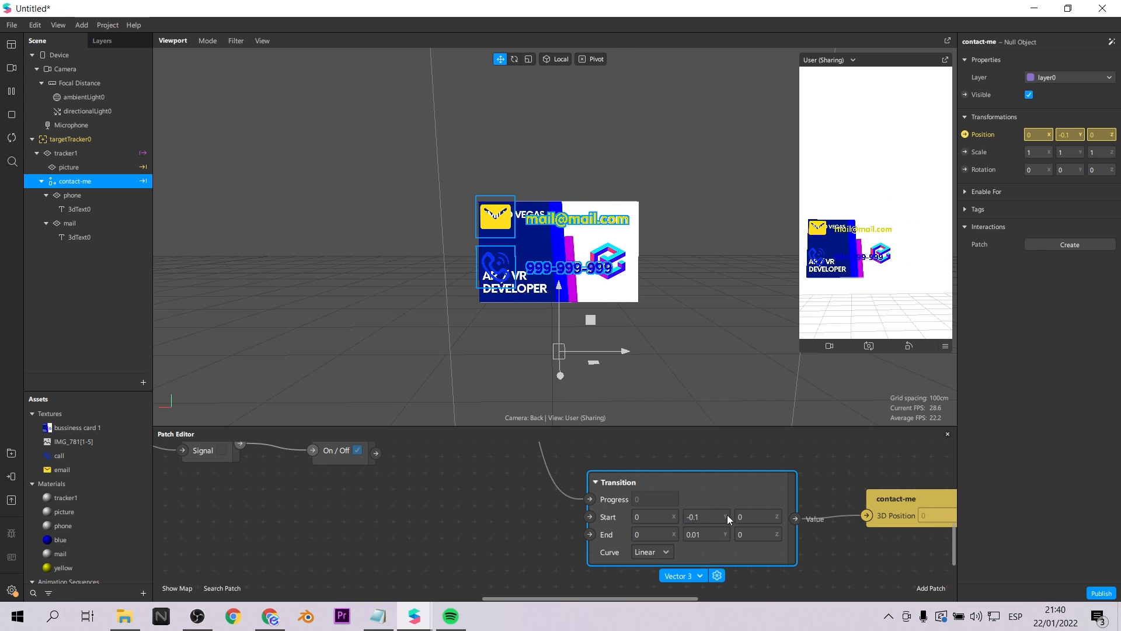
key(BackSpace)
text(12)
key(Return)
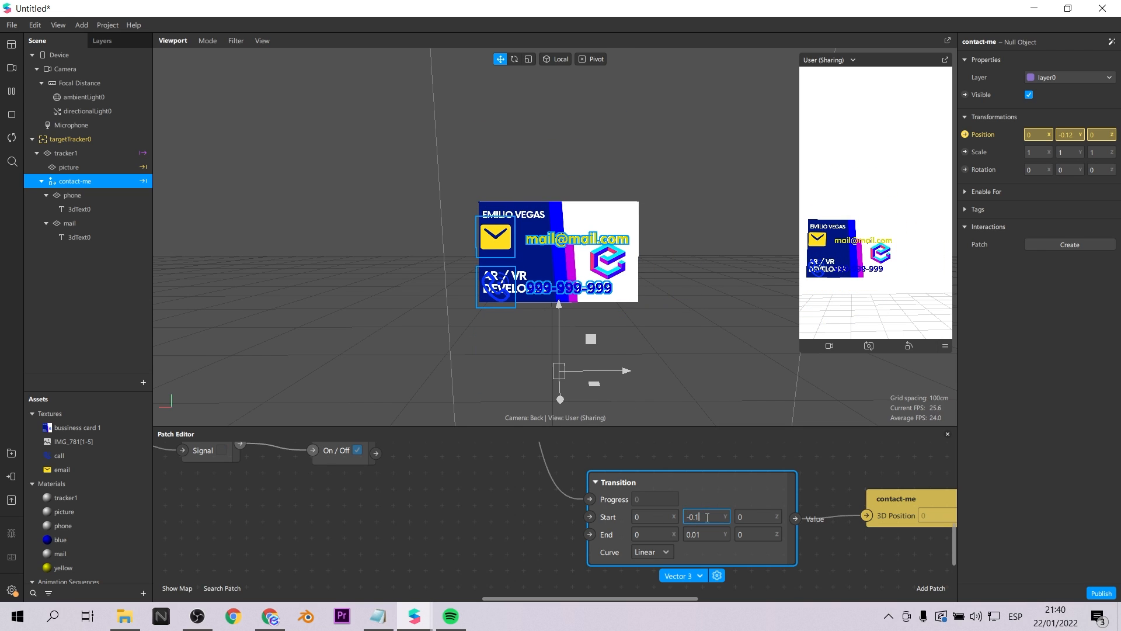
text(1)
key(Return)
- Move the phone and mail planes together back along the depth axis so they sit behind the business card
click(93, 198)
shift+click(80, 223)
right_drag(519, 295, 470, 312)
drag(615, 218, 623, 217)
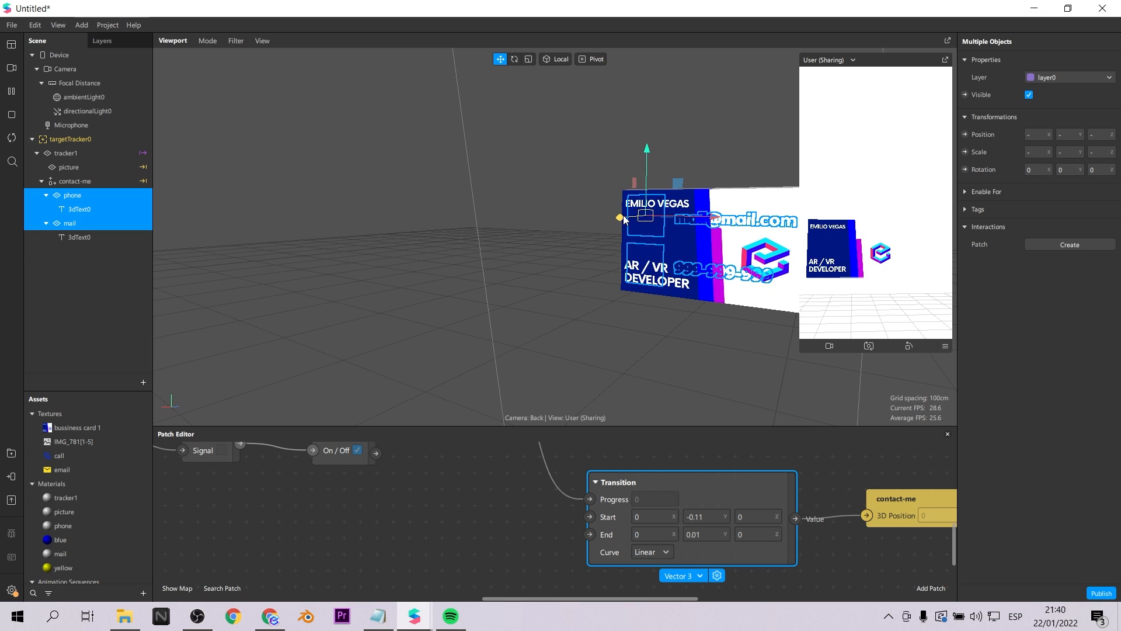
- Lower the Transition patch's End Y to 0.009 and then 0.004, testing the contact animation with taps on the card
click(846, 261)
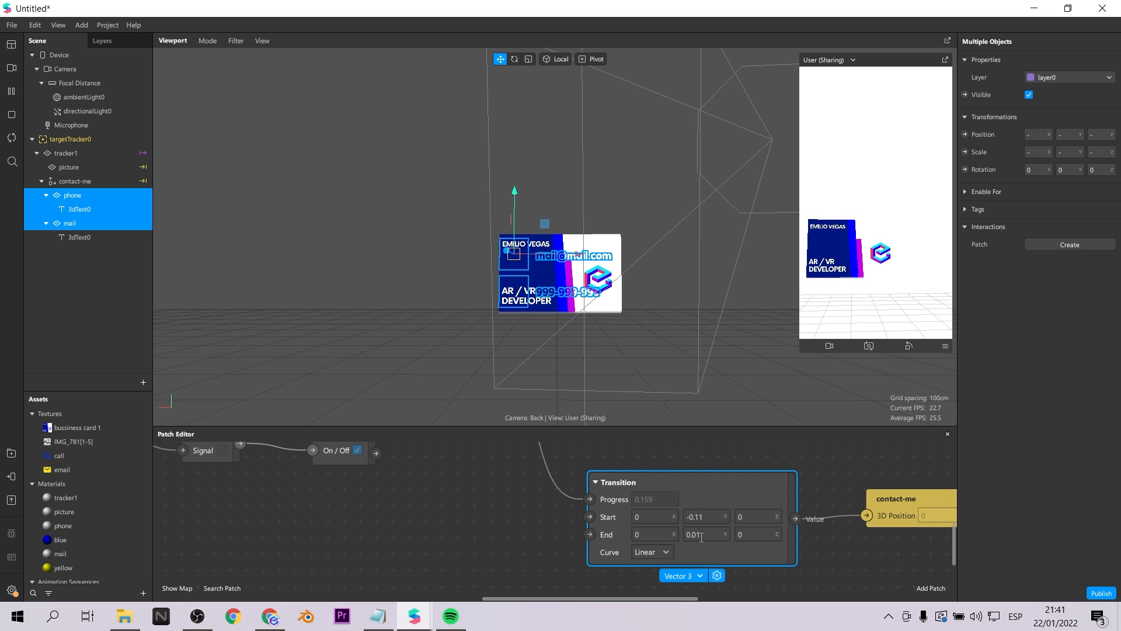
key(Return)
click(829, 260)
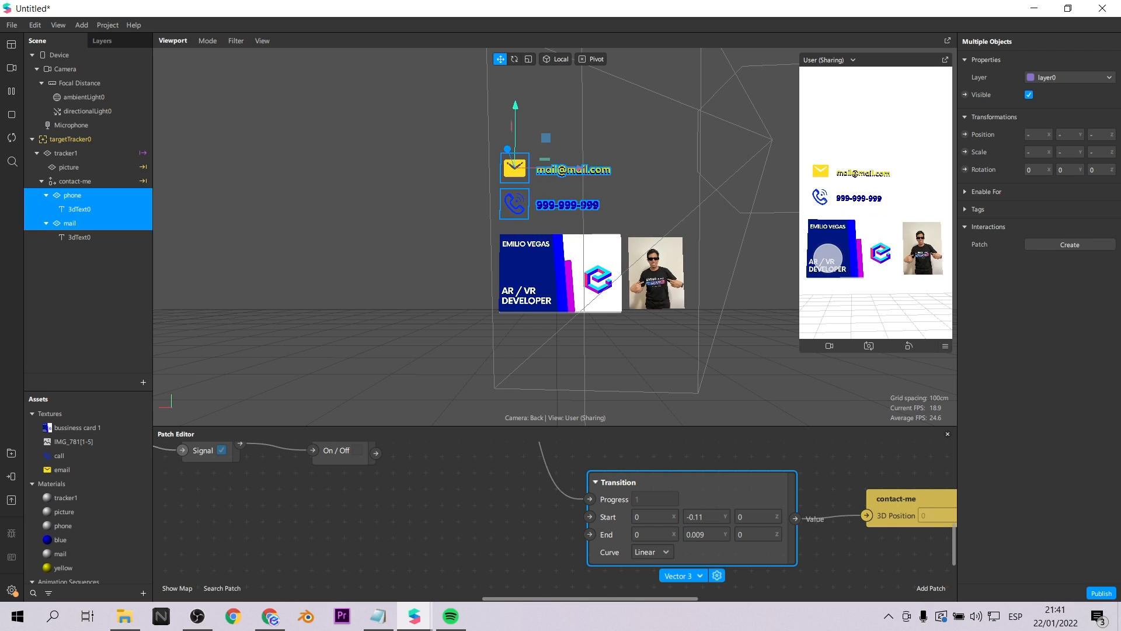
click(709, 534)
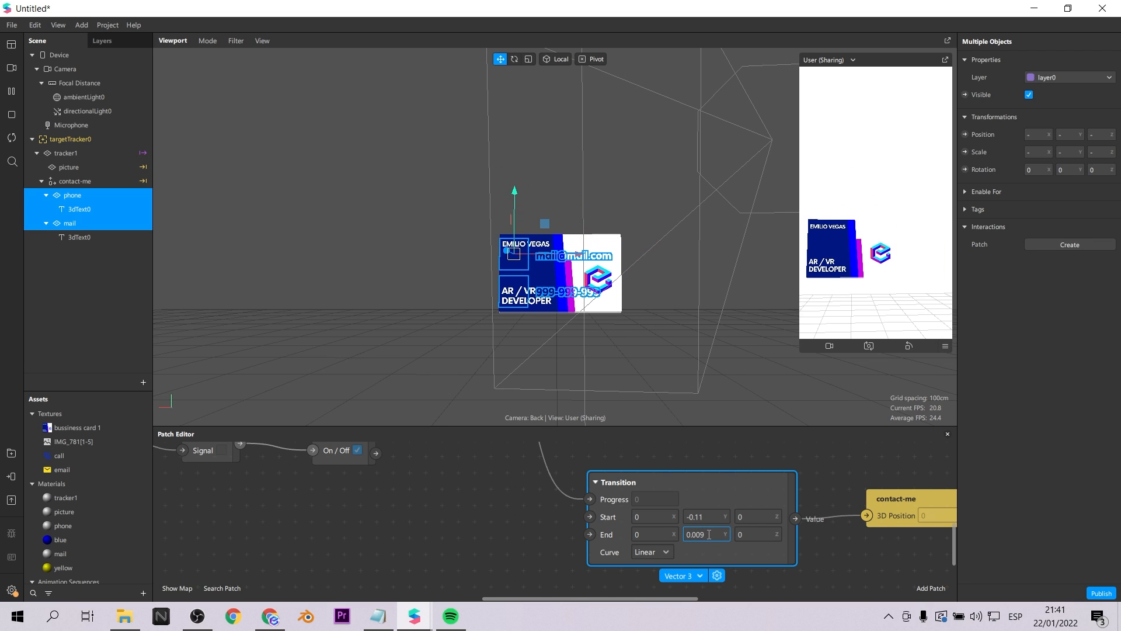
click(845, 251)
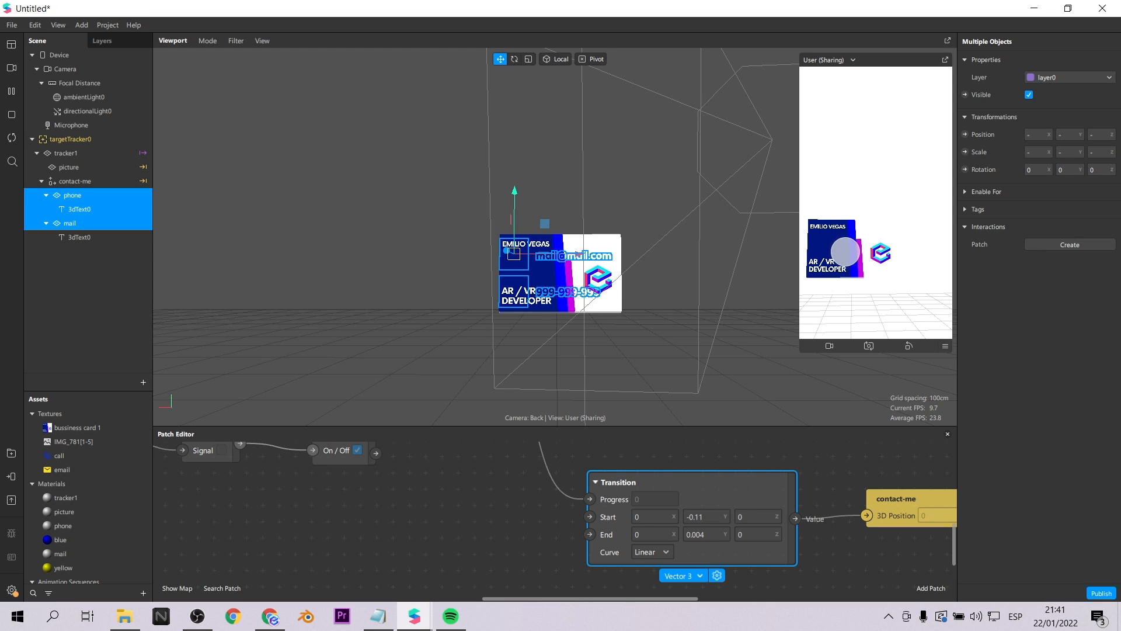
click(845, 251)
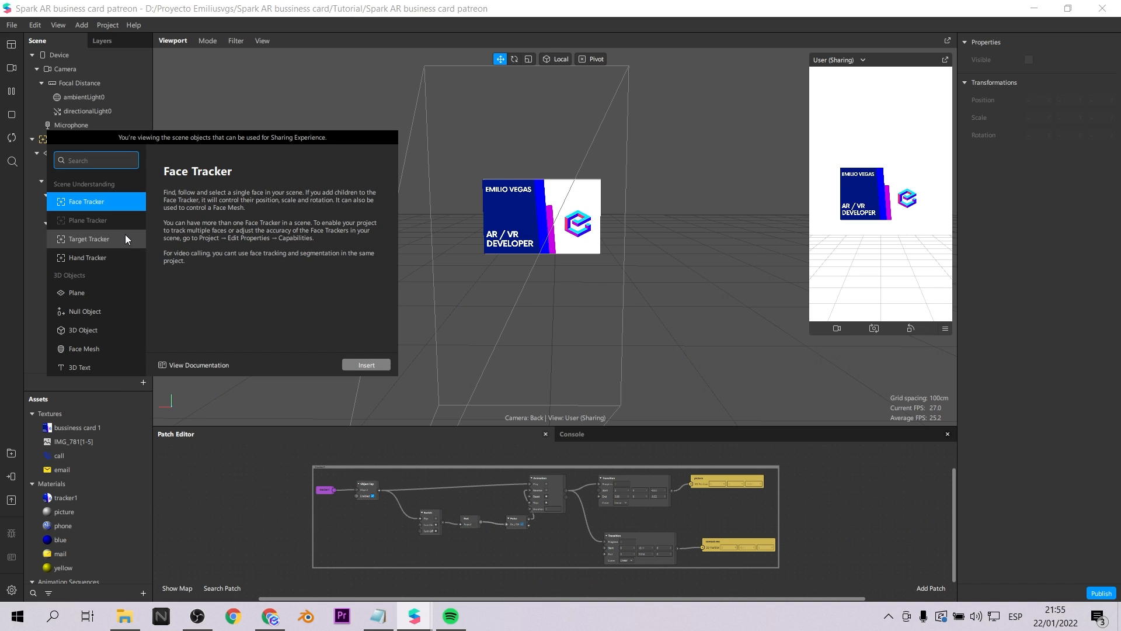
- Insert a second target tracker and import the bussiness card 2 image as its texture
click(122, 237)
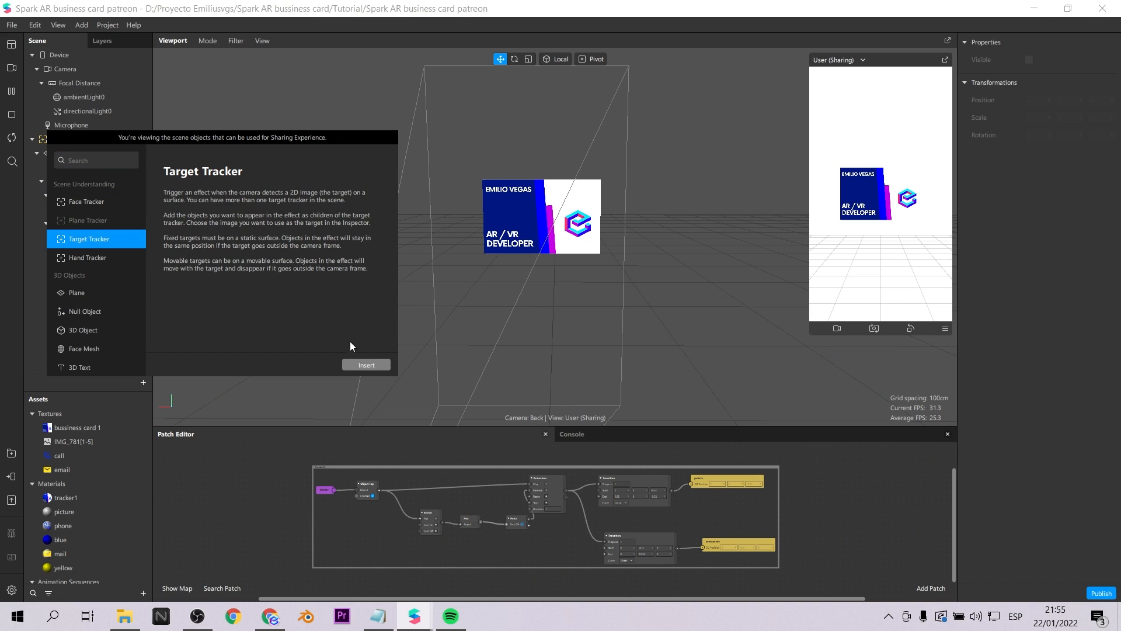
click(374, 366)
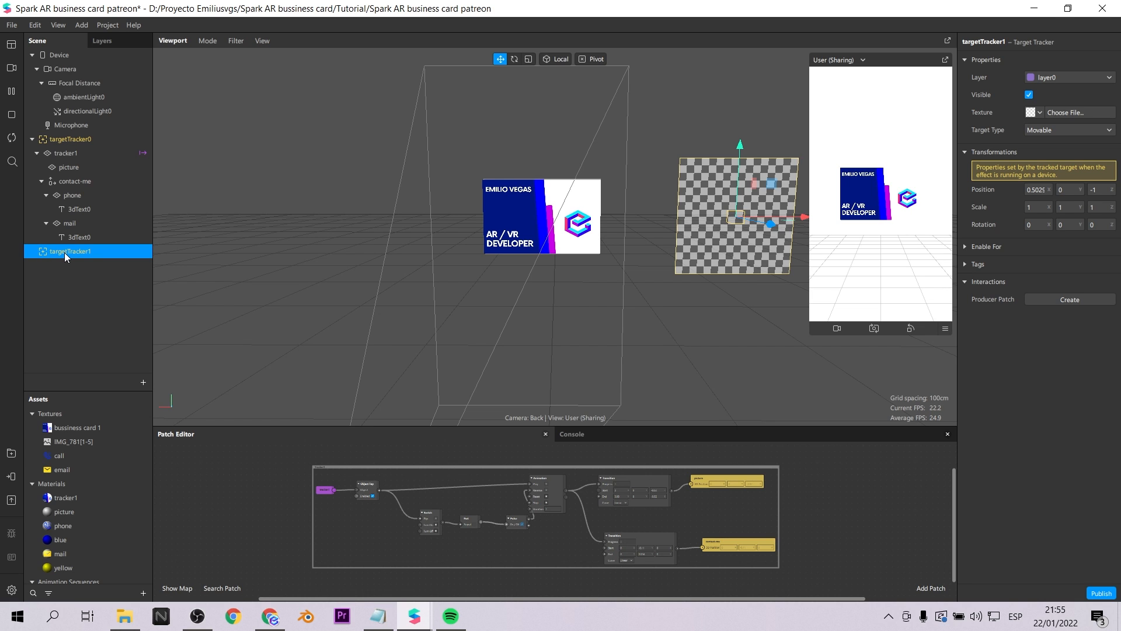
click(1040, 114)
click(1069, 209)
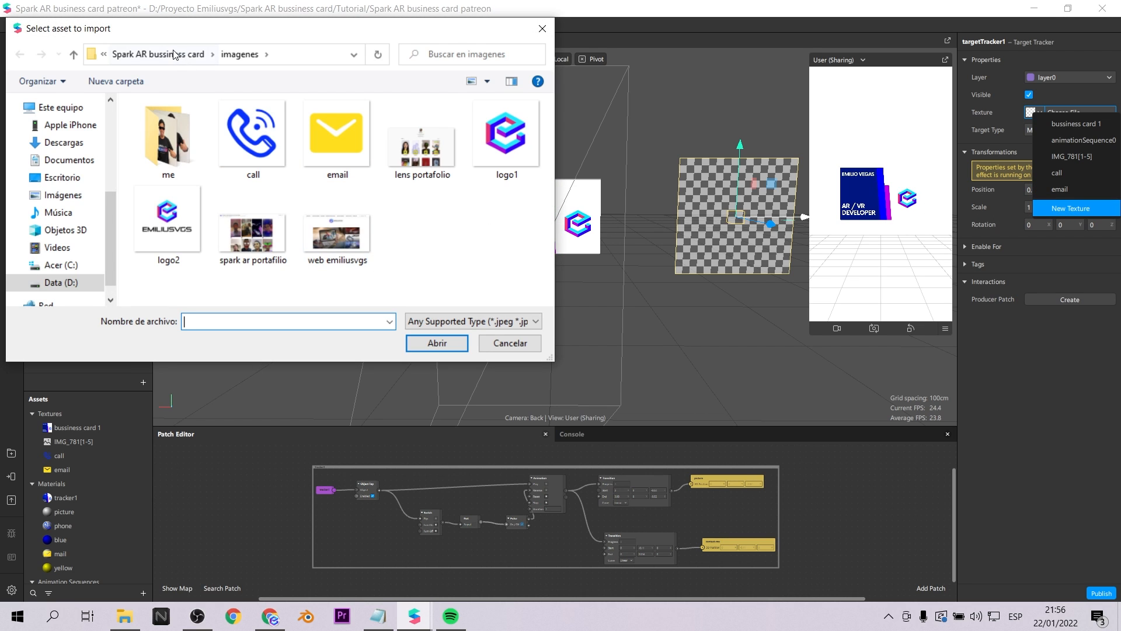
click(173, 54)
click(427, 165)
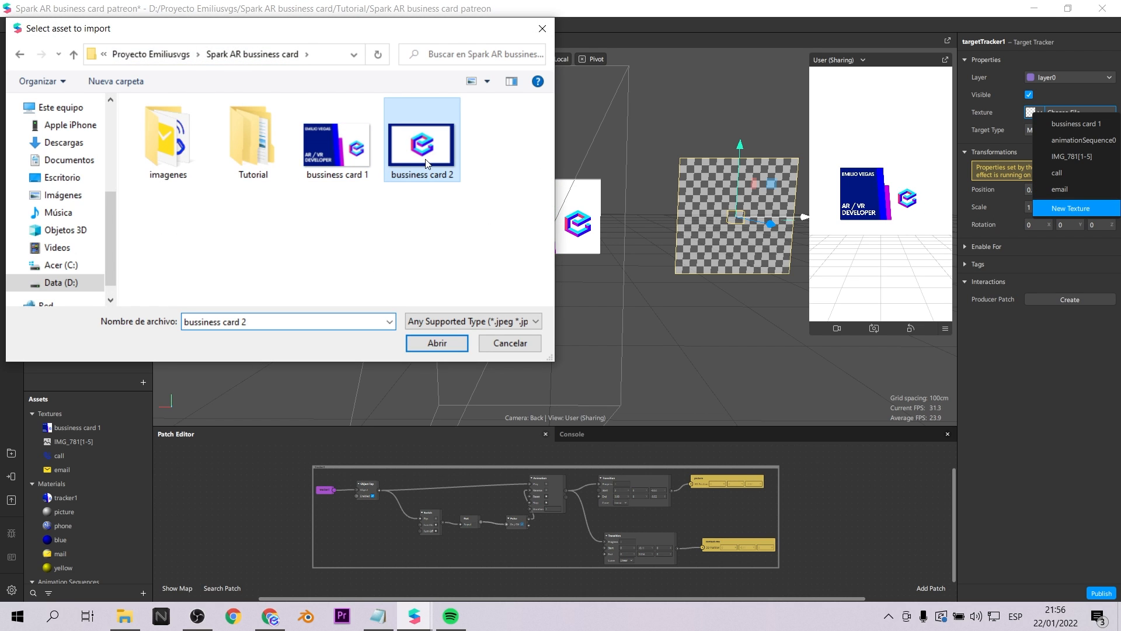
click(446, 344)
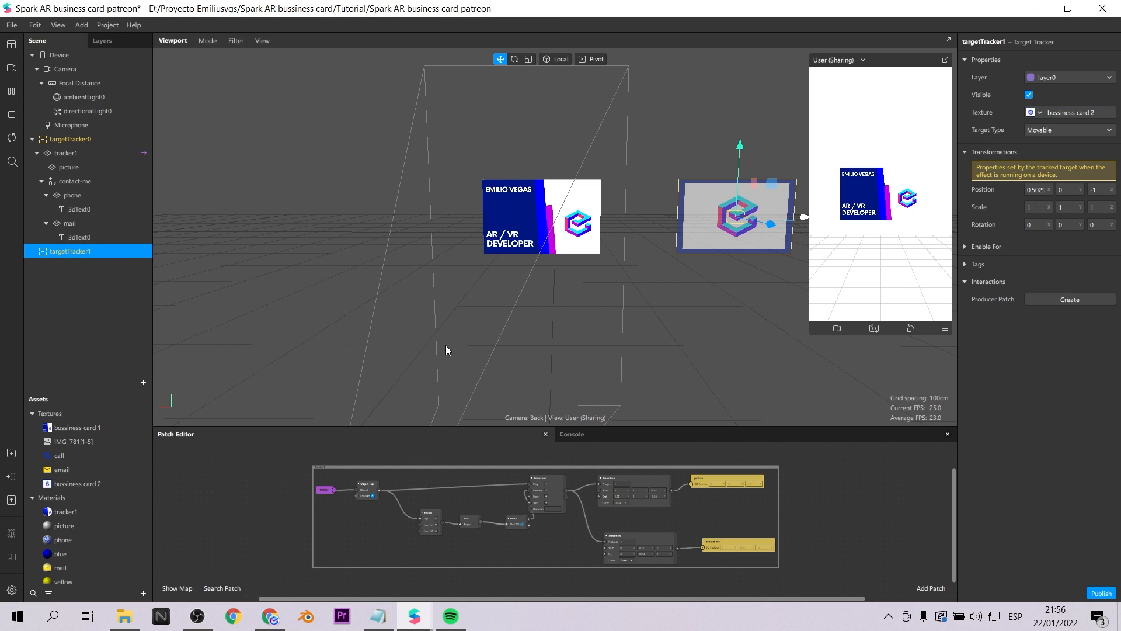
- Add a plane under targetTracker1 and rename it tracker2
right_click(83, 254)
mouse_move(147, 268)
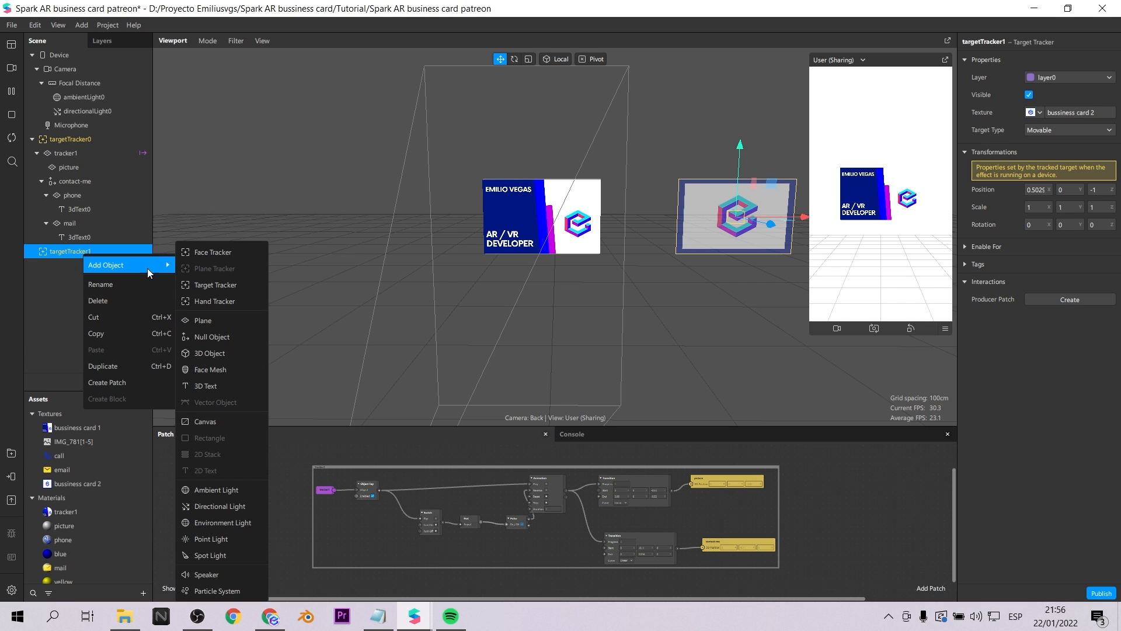
click(231, 316)
double_click(73, 265)
text(tracker2)
key(Return)
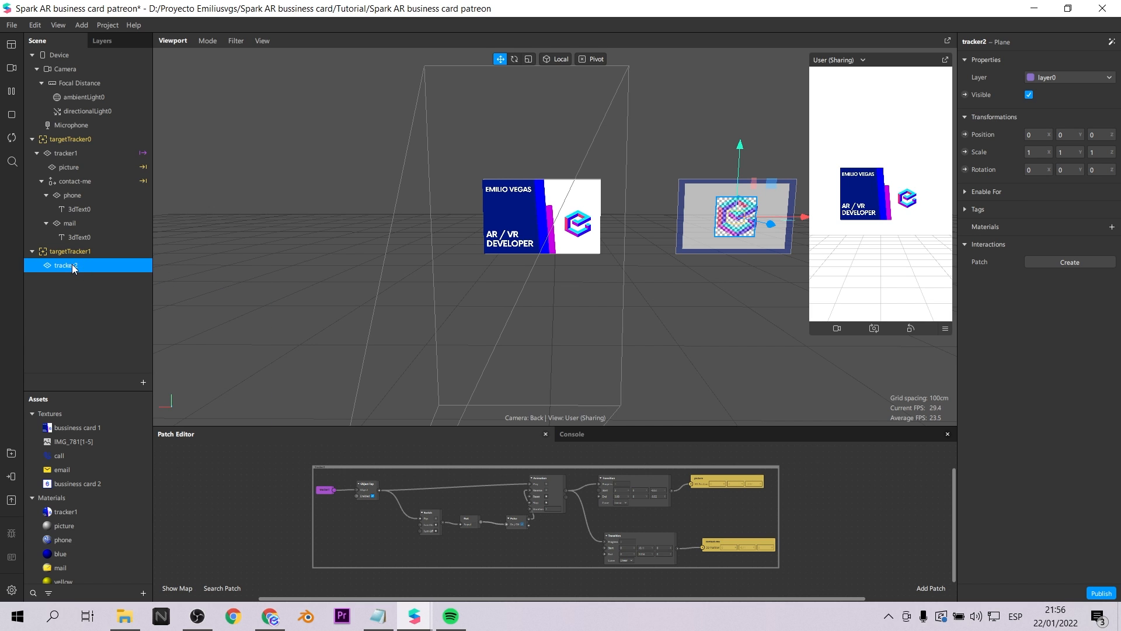
- Move the tracker2 plane slightly in front of its target and scale it to about 2.85 by 1.77 to cover the card image
right_drag(710, 222, 575, 236)
drag(675, 219, 677, 216)
drag(690, 179, 712, 167)
drag(719, 210, 753, 205)
drag(693, 183, 695, 180)
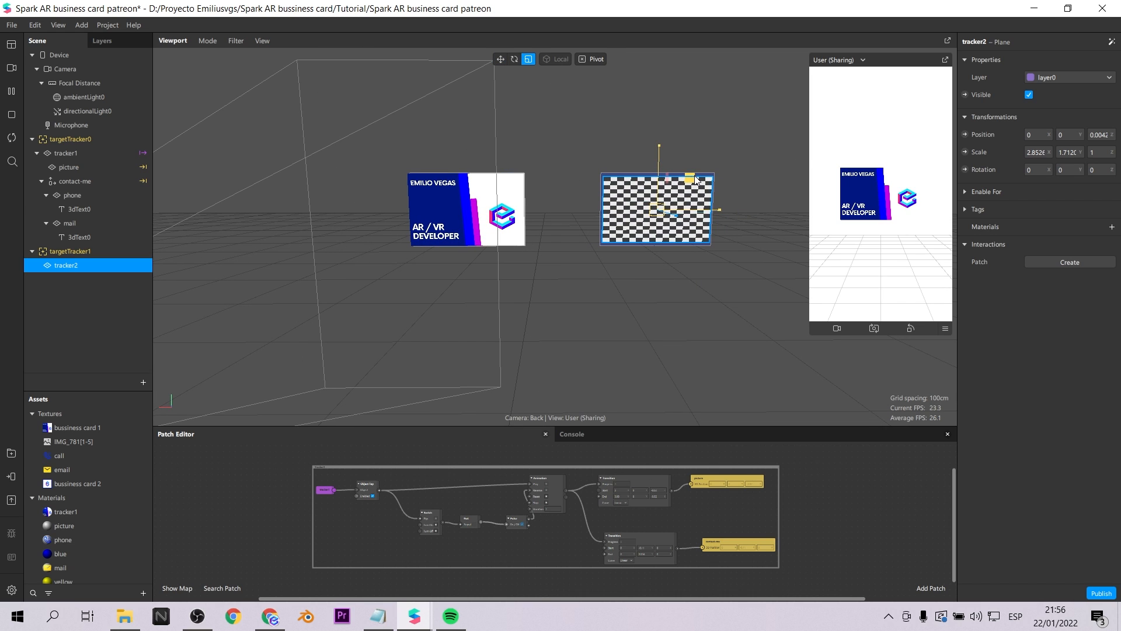
click(526, 62)
drag(658, 145, 658, 168)
click(500, 60)
- Rotate the preview device to landscape and enlarge the tracker2 plane to about 2.97 by 1.86
click(910, 327)
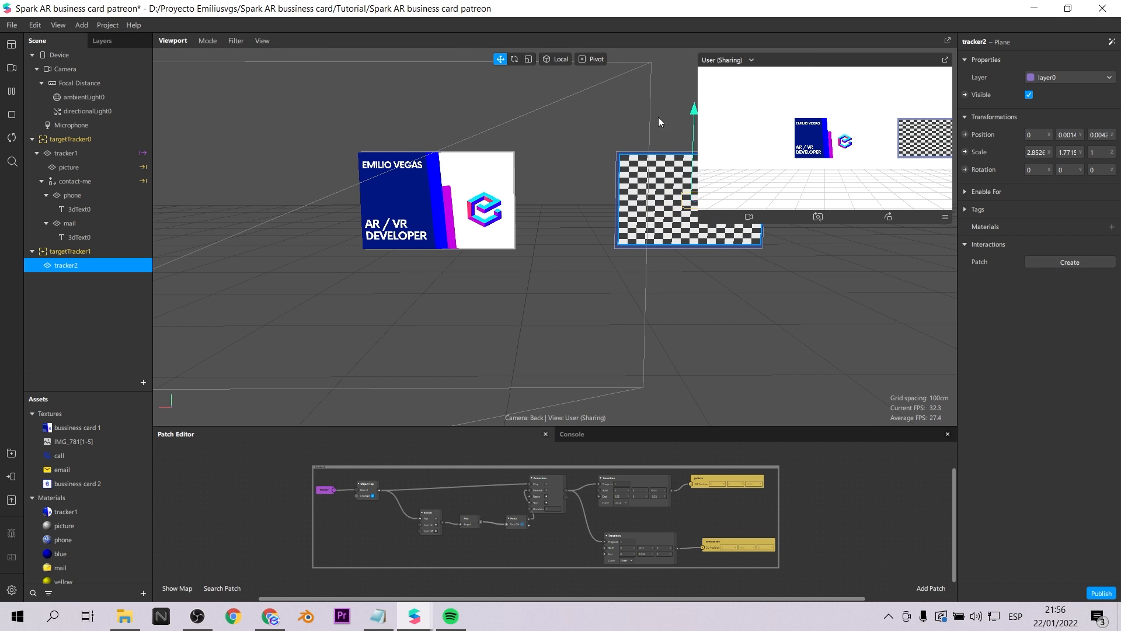
scroll(658, 117, down, 4)
middle_drag(658, 117, 553, 105)
click(530, 61)
drag(538, 118, 537, 117)
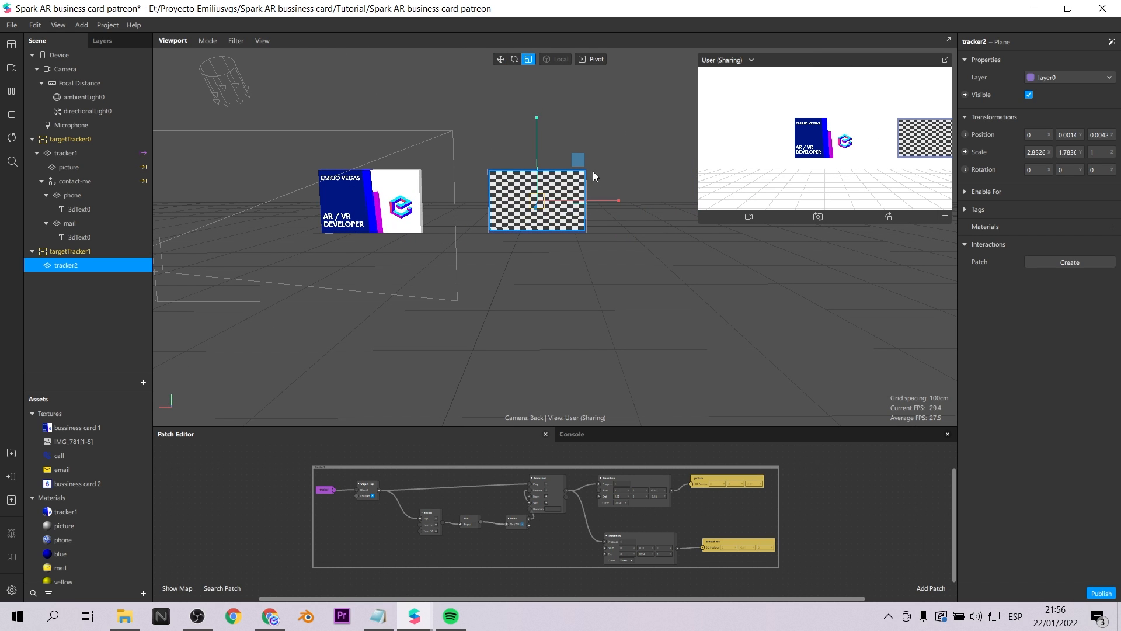
drag(580, 158, 581, 155)
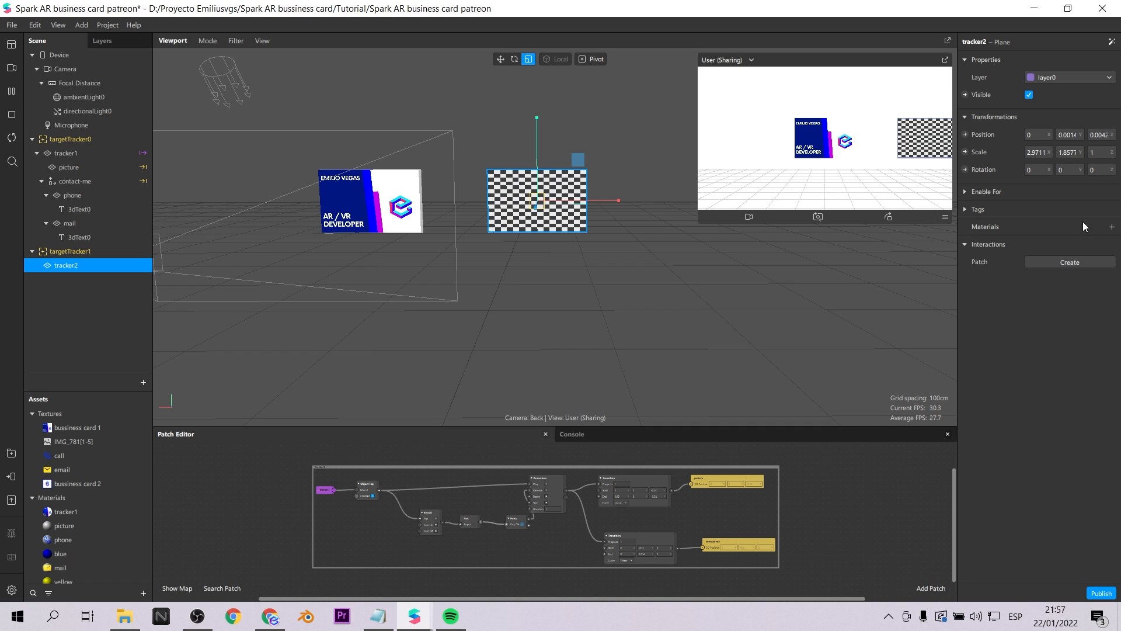
- Give the tracker2 plane a new material and fine-tune the plane's scale to about 2.99 by 1.91
click(1111, 227)
click(1070, 346)
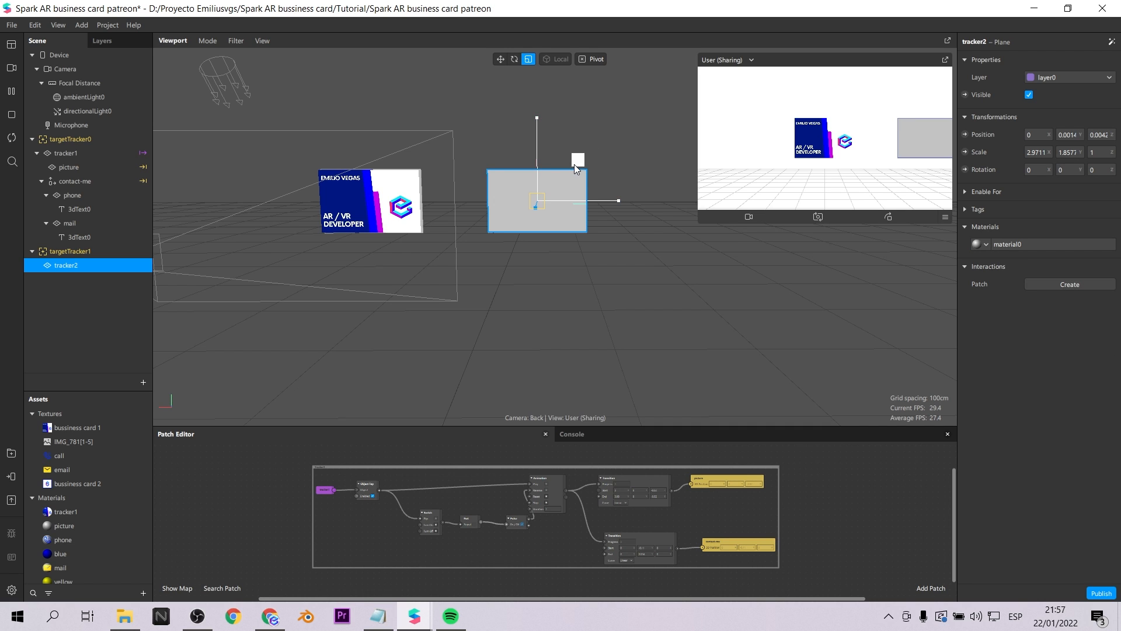
drag(537, 120, 537, 115)
key(w)
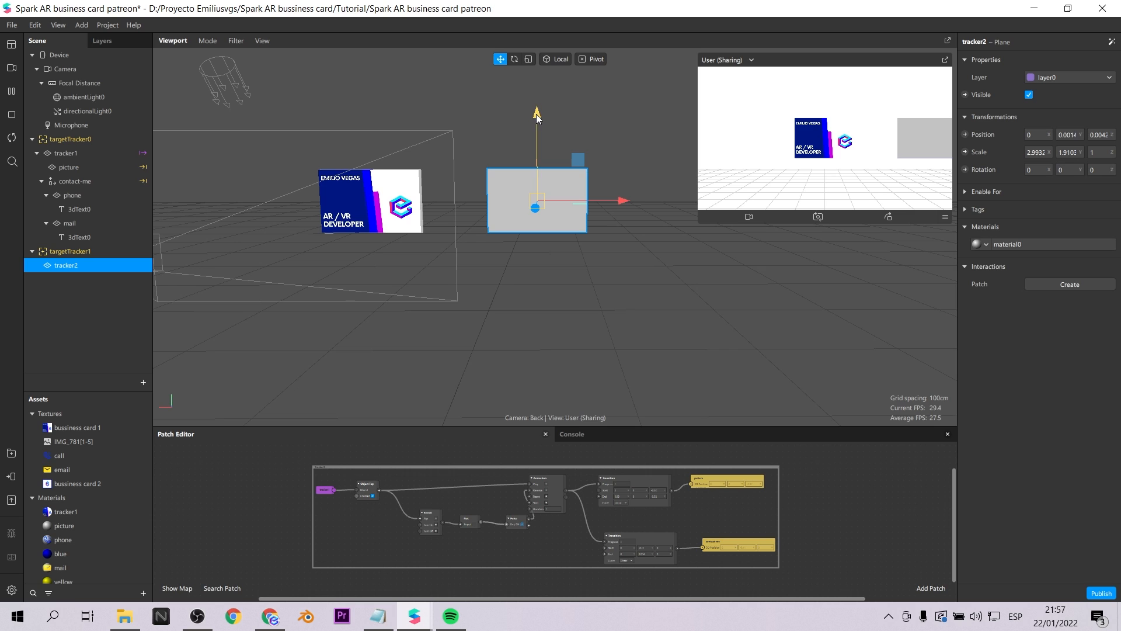
- Rename the new material tracker2 and set its shader type to Flat
scroll(111, 491, down, 2)
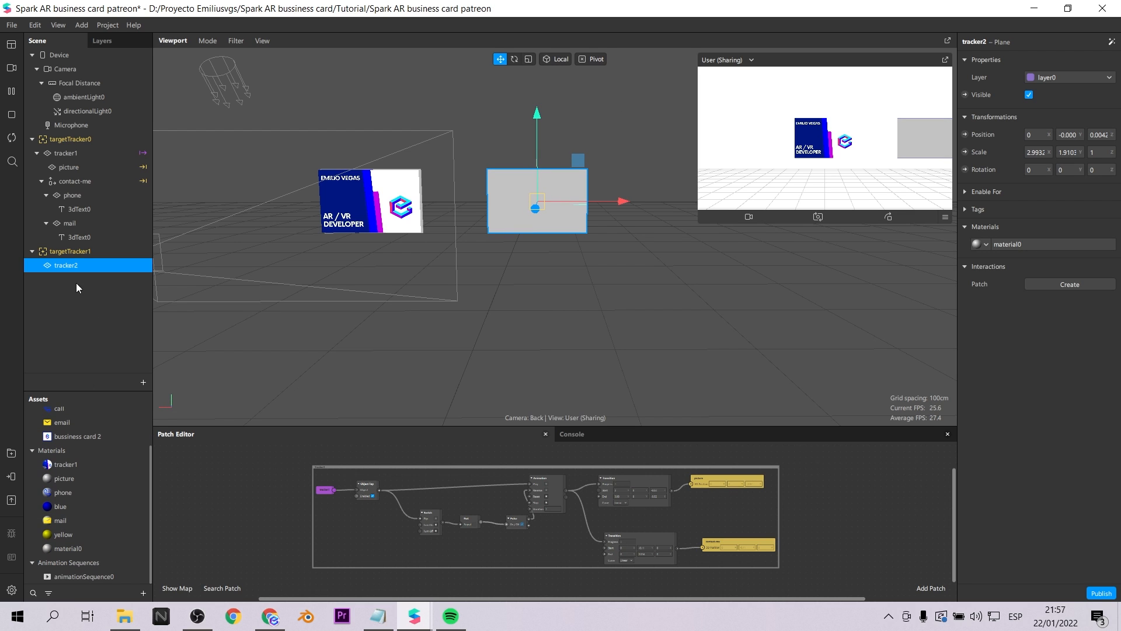
double_click(84, 549)
text(tracker2)
key(Return)
click(1063, 60)
click(1043, 57)
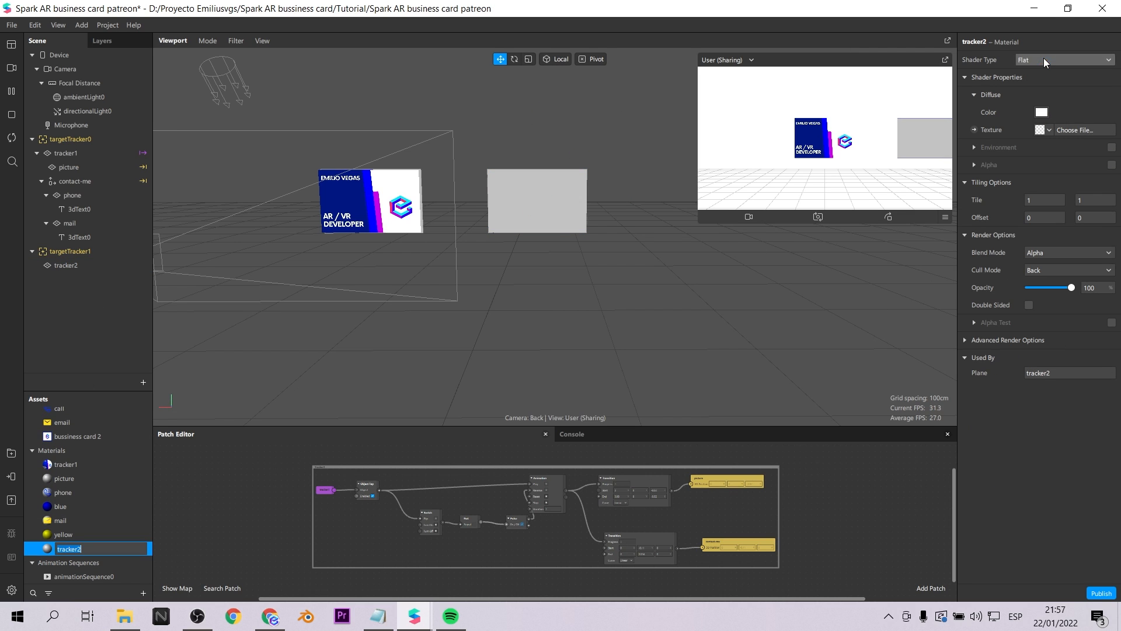
- Enlarge the tracker2 plane slightly and set the tracker2 material's diffuse texture to bussiness card 2
click(80, 268)
key(r)
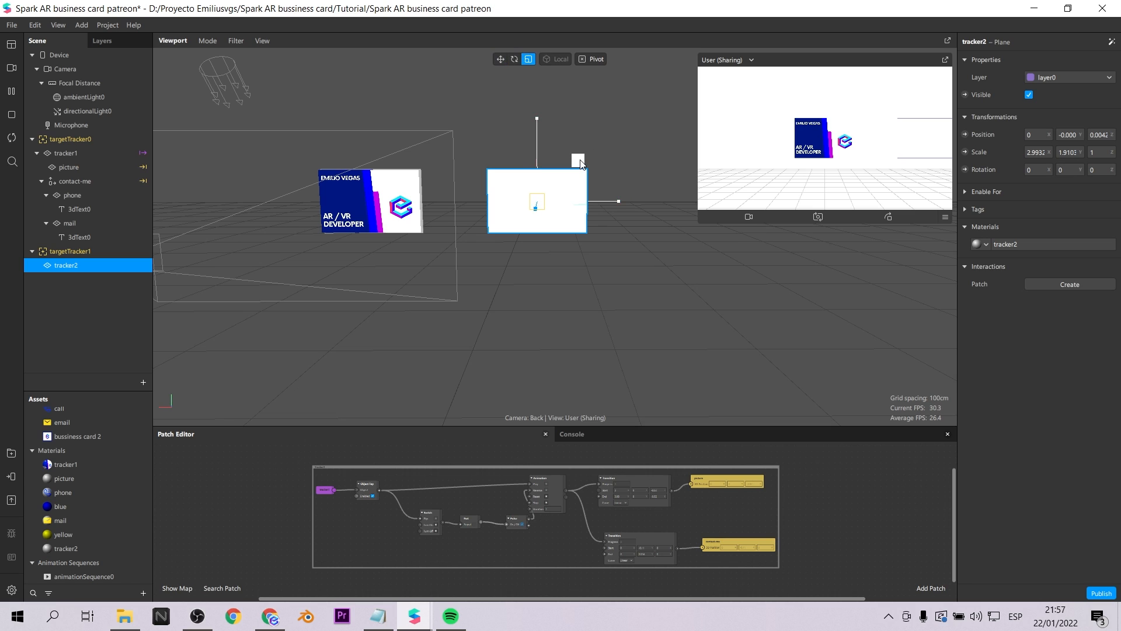
click(66, 548)
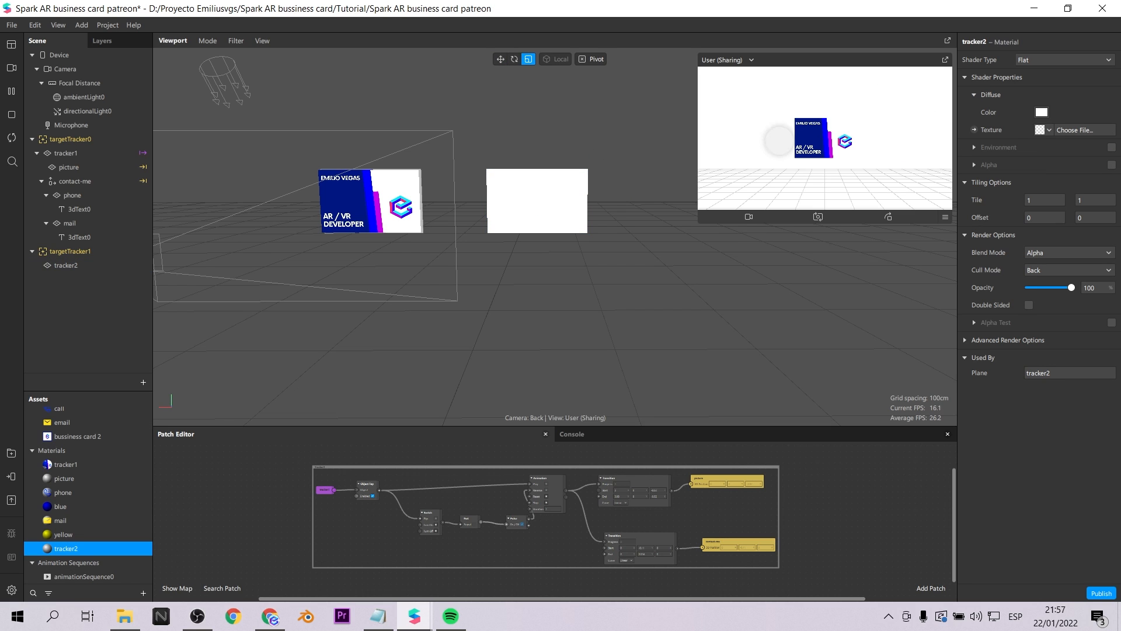
click(1050, 129)
click(1060, 211)
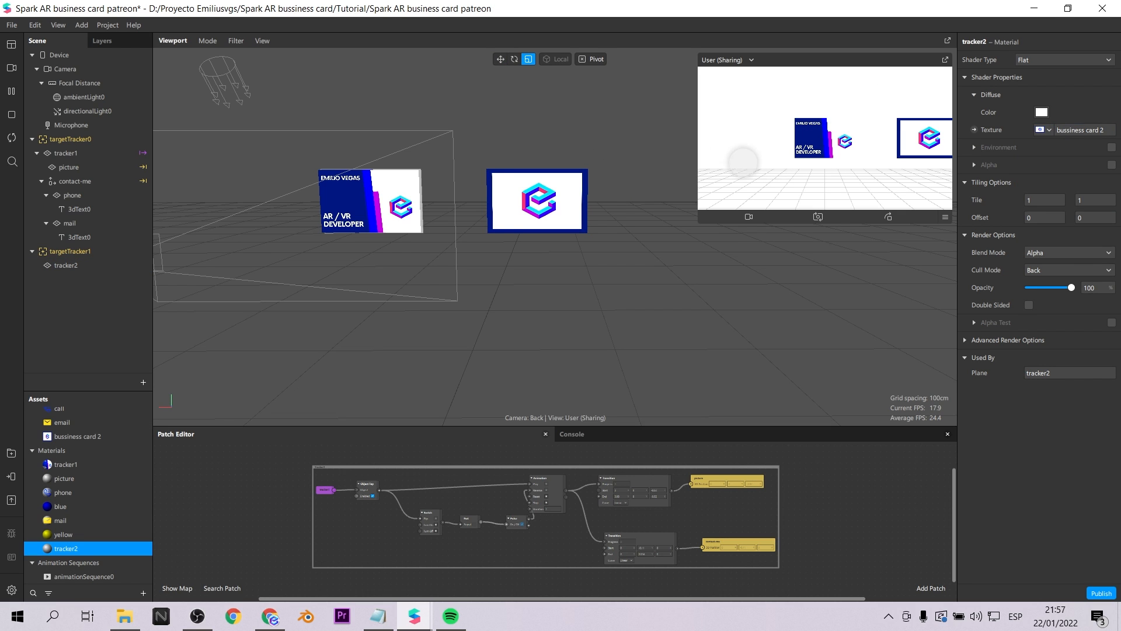
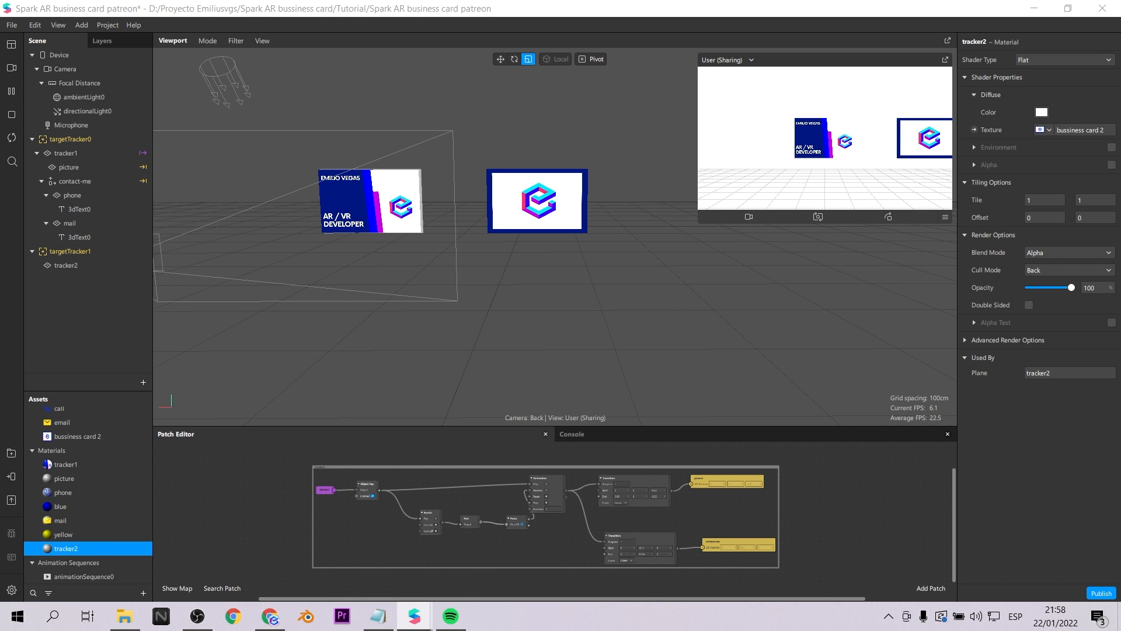
- Switch to the move tool and add a new plane as a child of the tracker2 plane
click(99, 264)
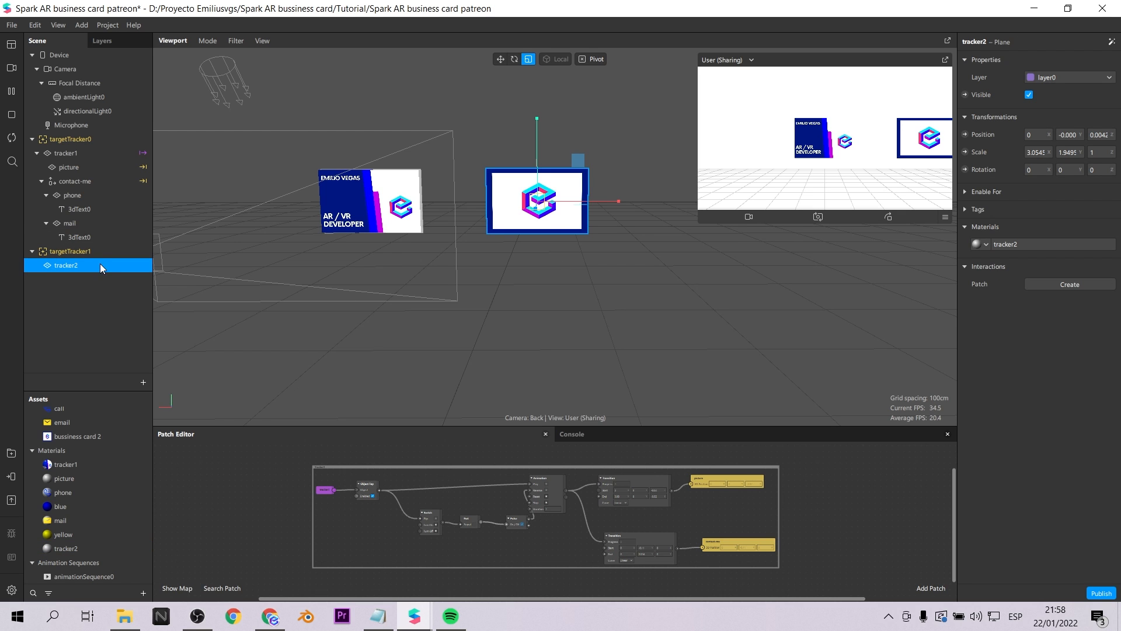
click(501, 59)
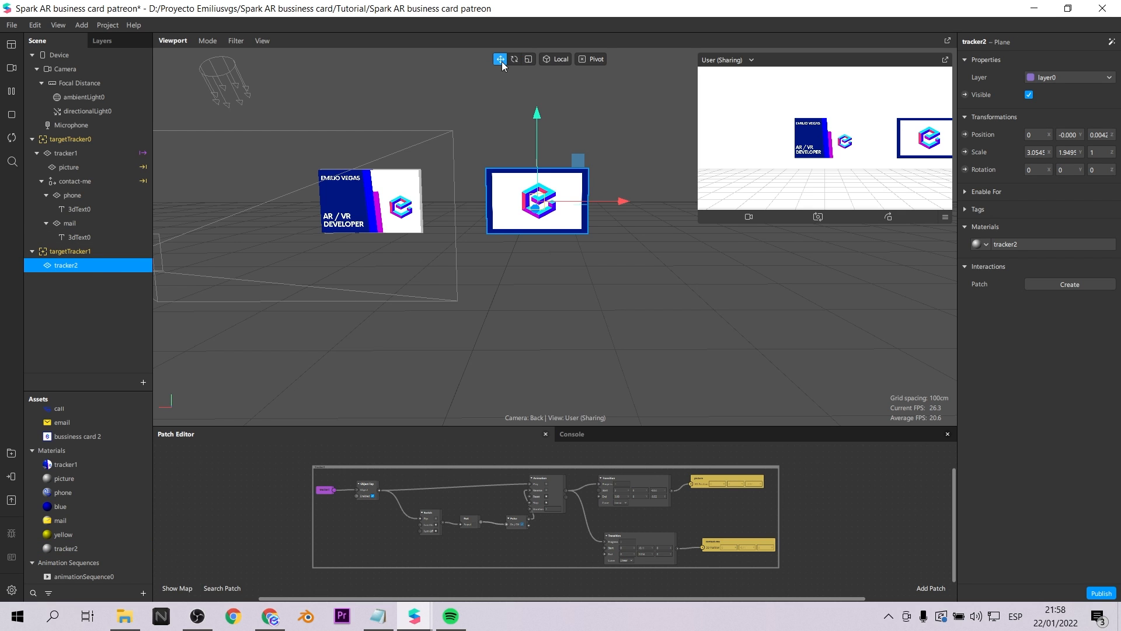
right_click(84, 265)
mouse_move(121, 270)
click(237, 321)
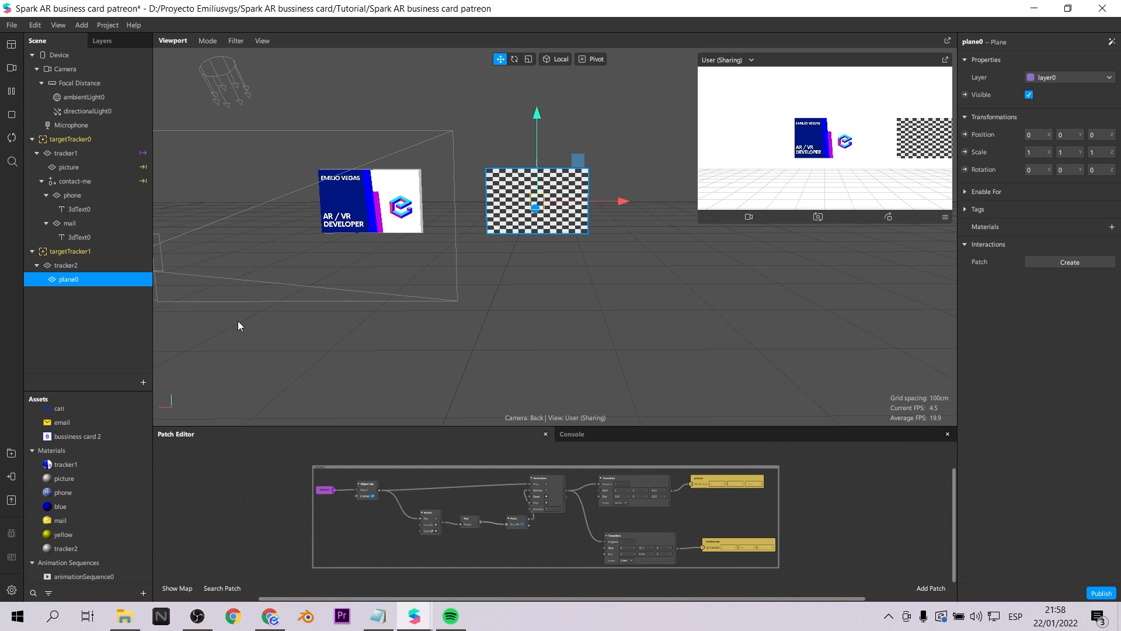
- Create a new material for the plane under tracker2 and name both the material and the plane web
click(1111, 226)
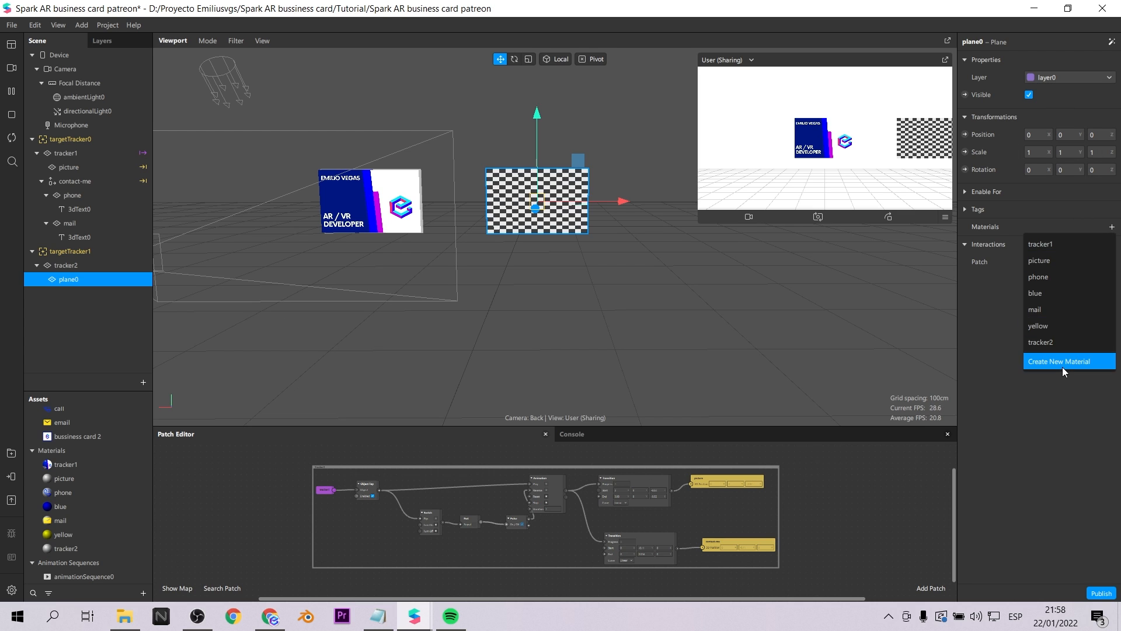
click(1063, 367)
click(70, 562)
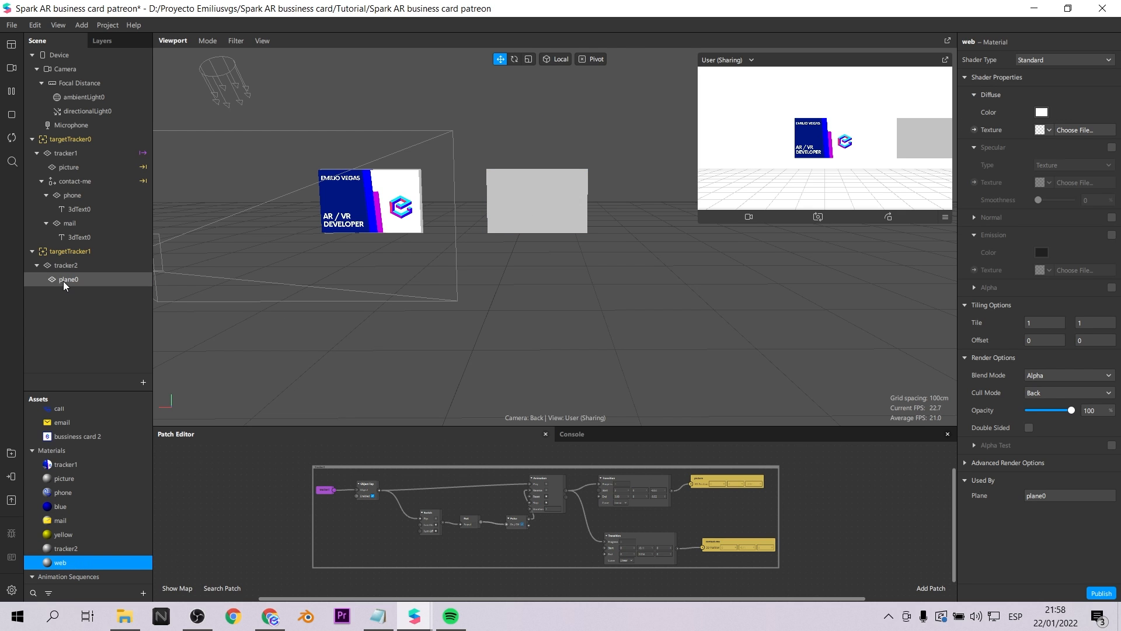
double_click(65, 280)
text(web)
key(Return)
- Set the web material's shader type to Flat and import the web emiliusvgs image as its diffuse texture
click(67, 566)
click(1047, 61)
click(1049, 60)
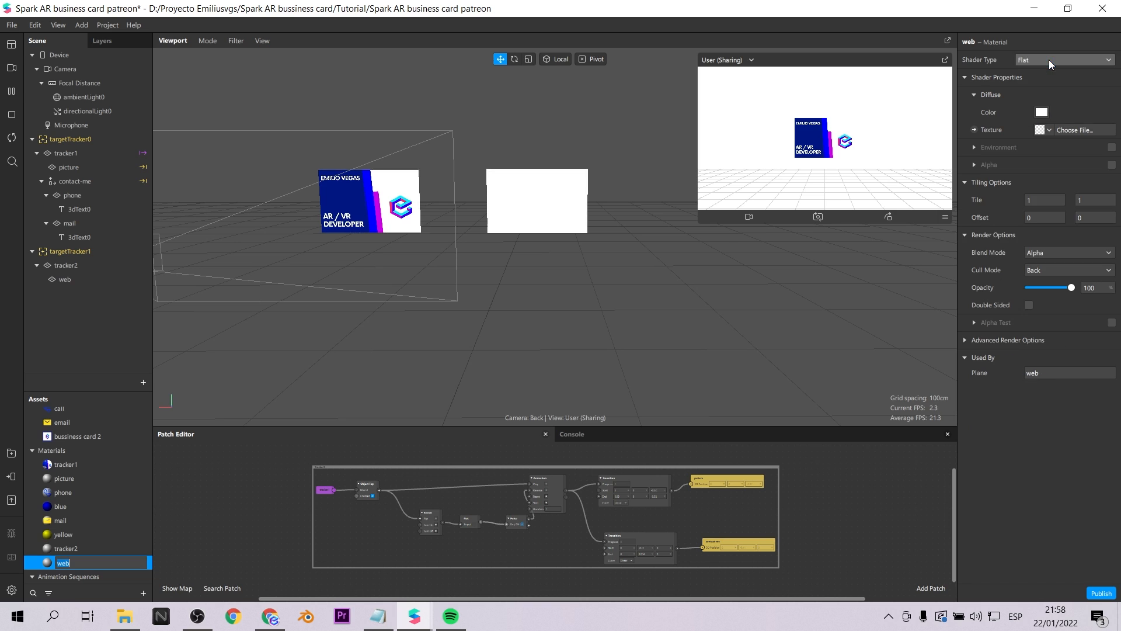
click(1049, 131)
click(1061, 232)
click(337, 230)
click(437, 343)
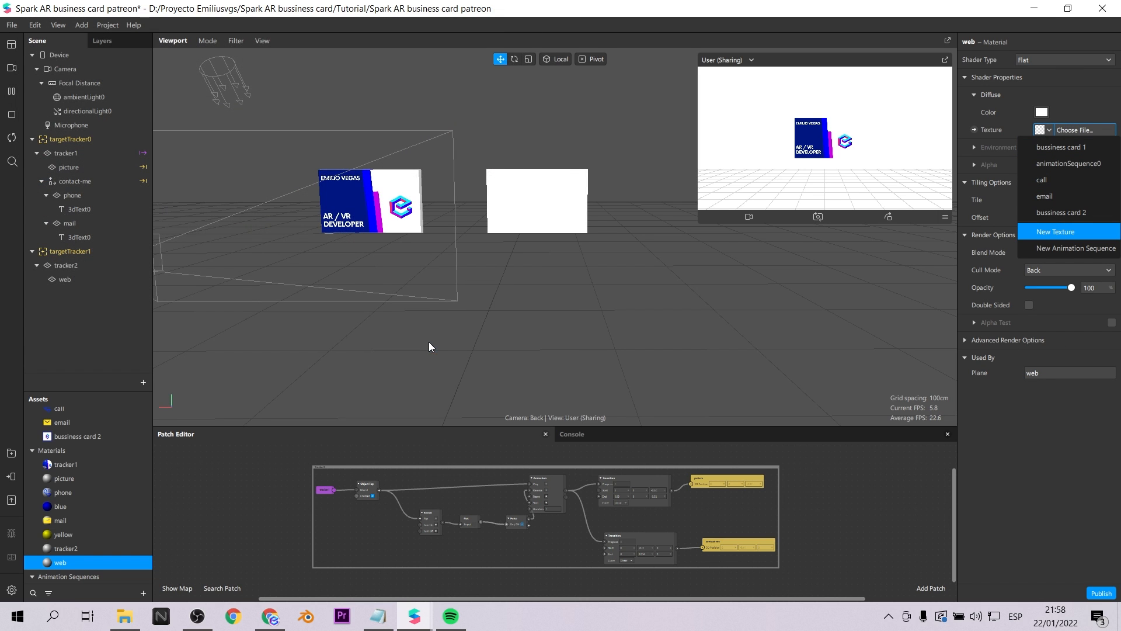
- Place tracker2 in the patch graph above the Tracker1 group and attach an Object Tap patch to it
scroll(404, 499, up, 5)
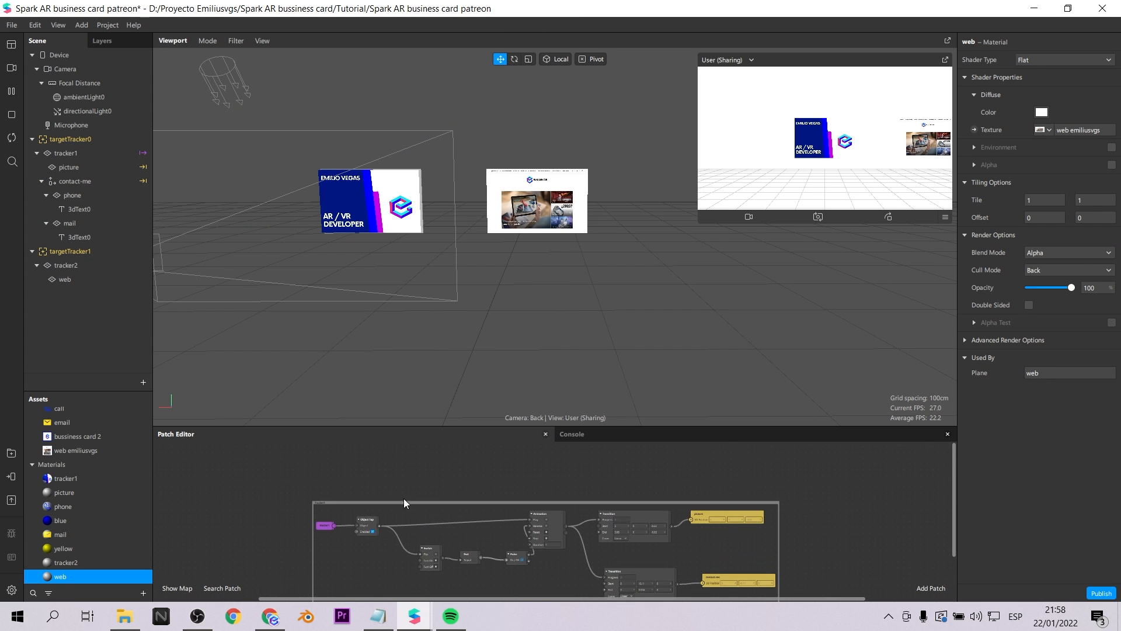
drag(66, 266, 309, 459)
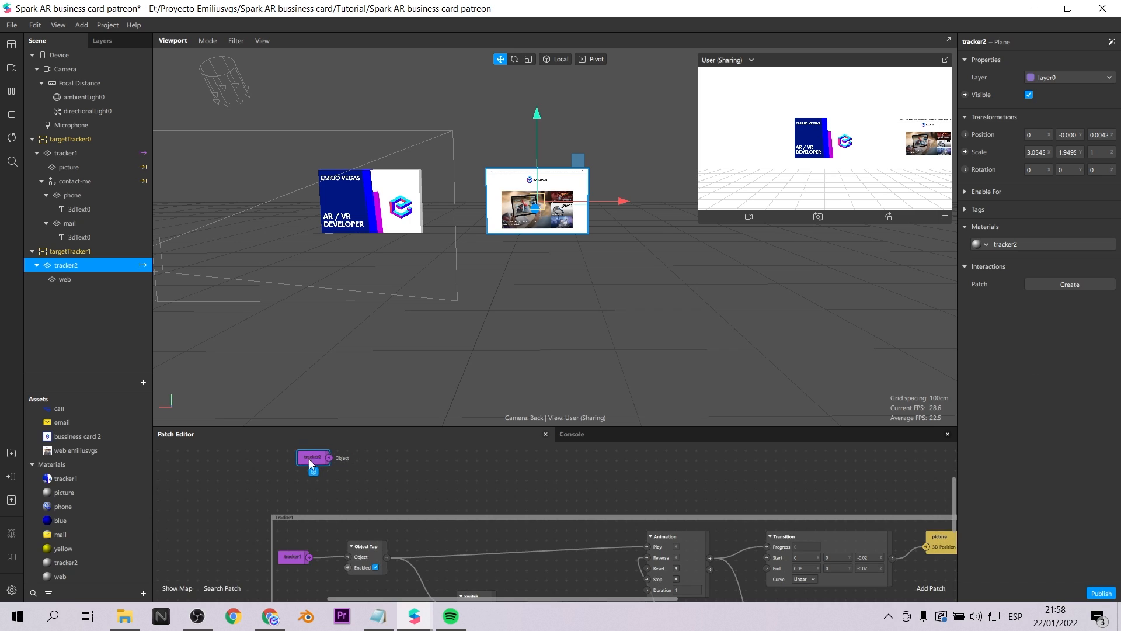
double_click(374, 468)
text(obj)
key(Return)
mouse_move(432, 525)
mouse_down()
mouse_move(379, 456)
mouse_move(359, 466)
mouse_up()
drag(304, 468, 295, 468)
- Add an Animation patch and connect tracker2's Object Tap output to its Play input
drag(532, 454, 531, 482)
double_click(530, 482)
text(anima)
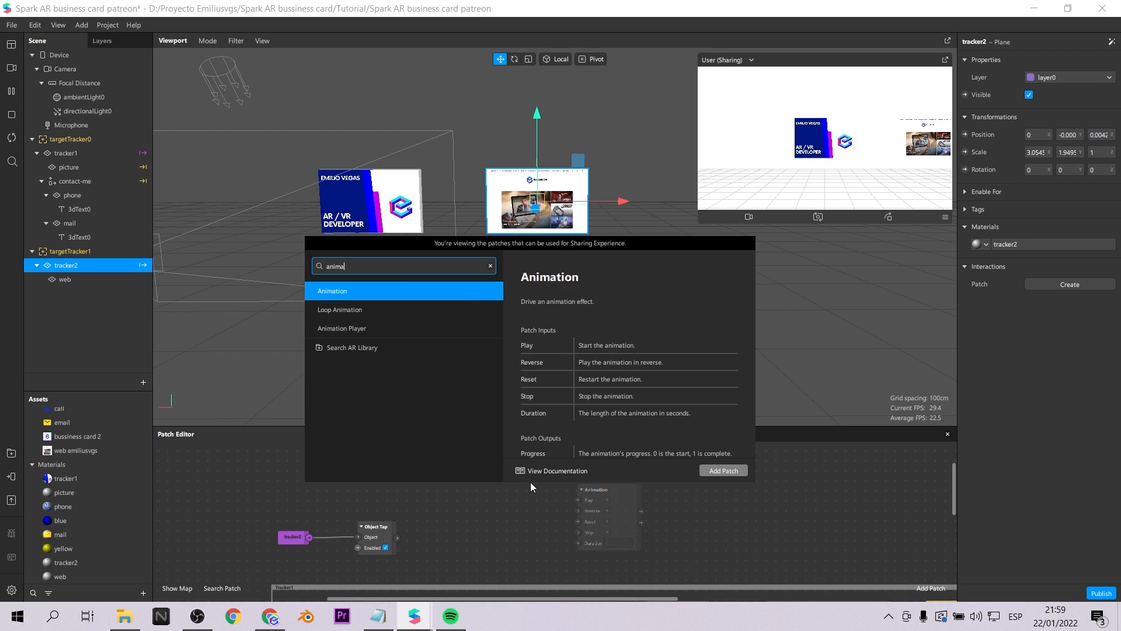
key(Return)
scroll(405, 510, down, 2)
drag(541, 488, 578, 468)
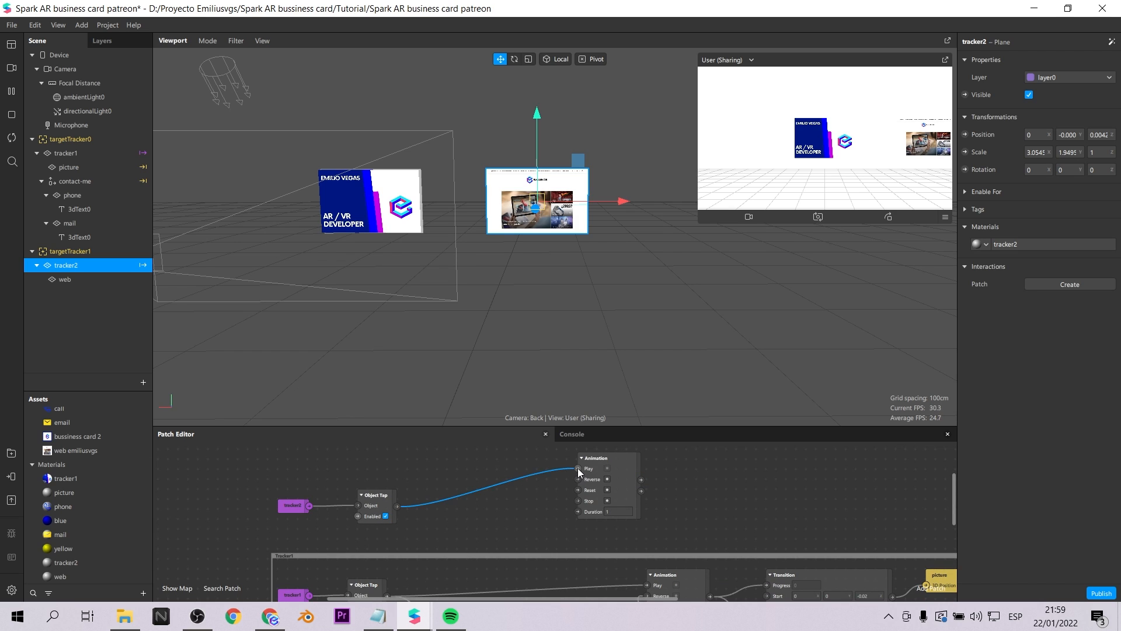
- Create a scale patch for the web plane and place it to the right of the Animation patch
scroll(720, 508, down, 3)
scroll(720, 507, up, 6)
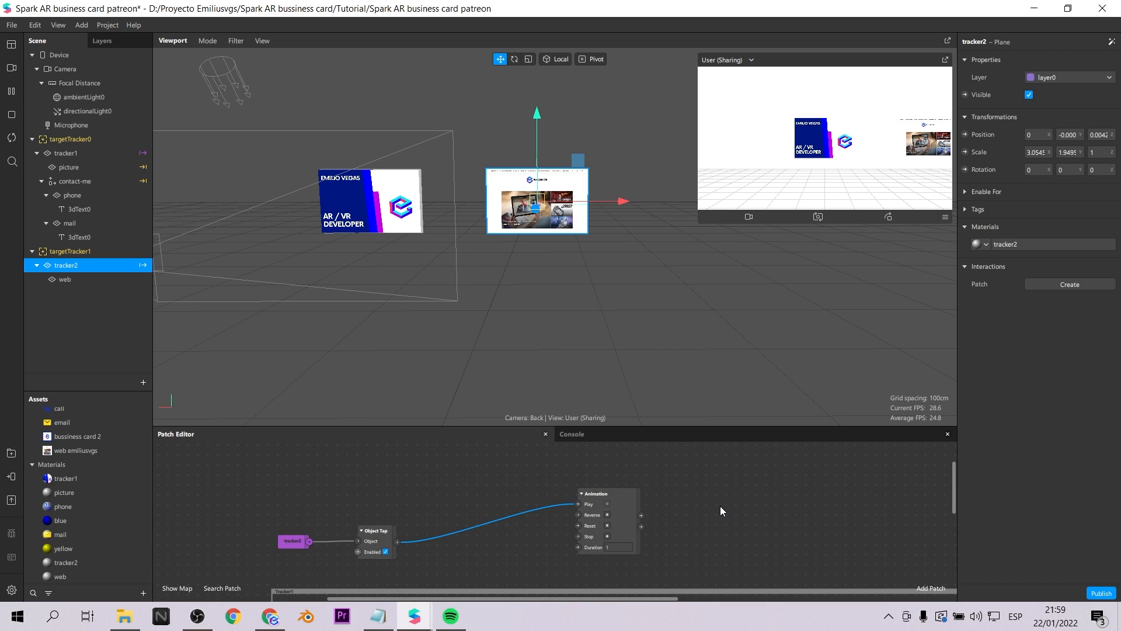
click(65, 279)
click(965, 153)
drag(614, 532, 870, 495)
- Insert a Transition patch between the Animation's progress and the web plane's scale, and test the tap in the preview
double_click(711, 505)
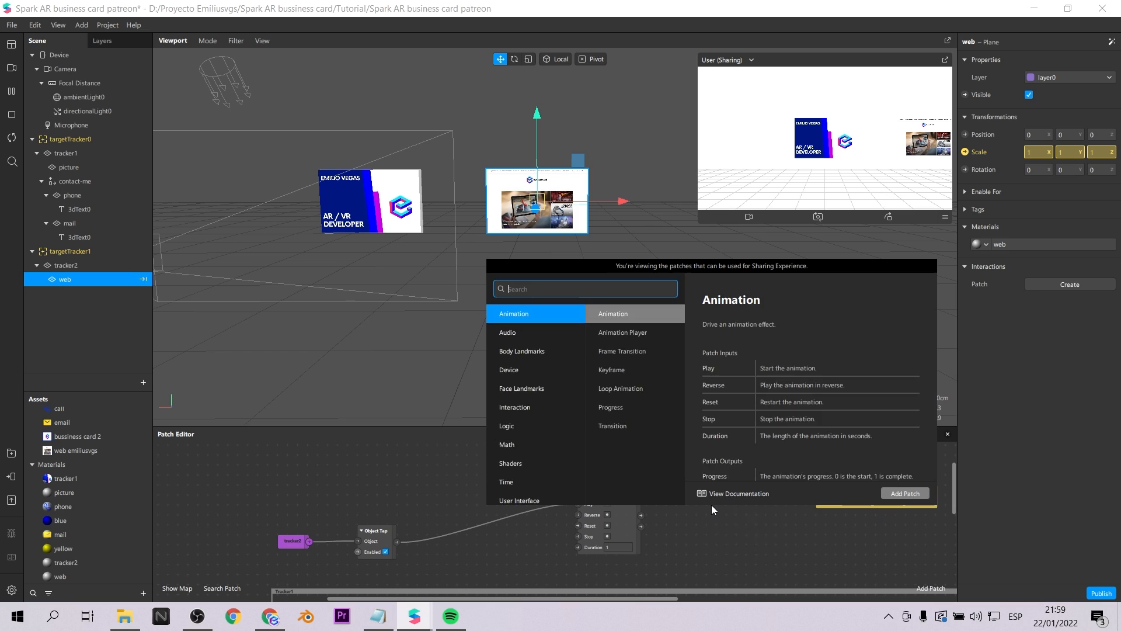
text(trans)
click(906, 494)
drag(623, 495, 601, 492)
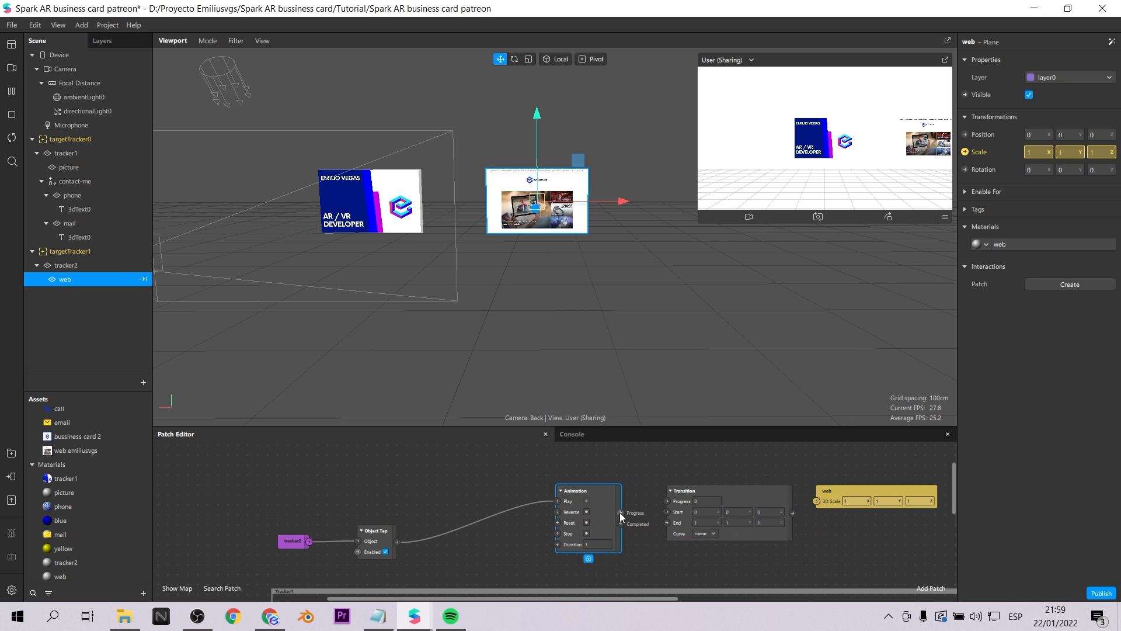
drag(792, 512, 816, 501)
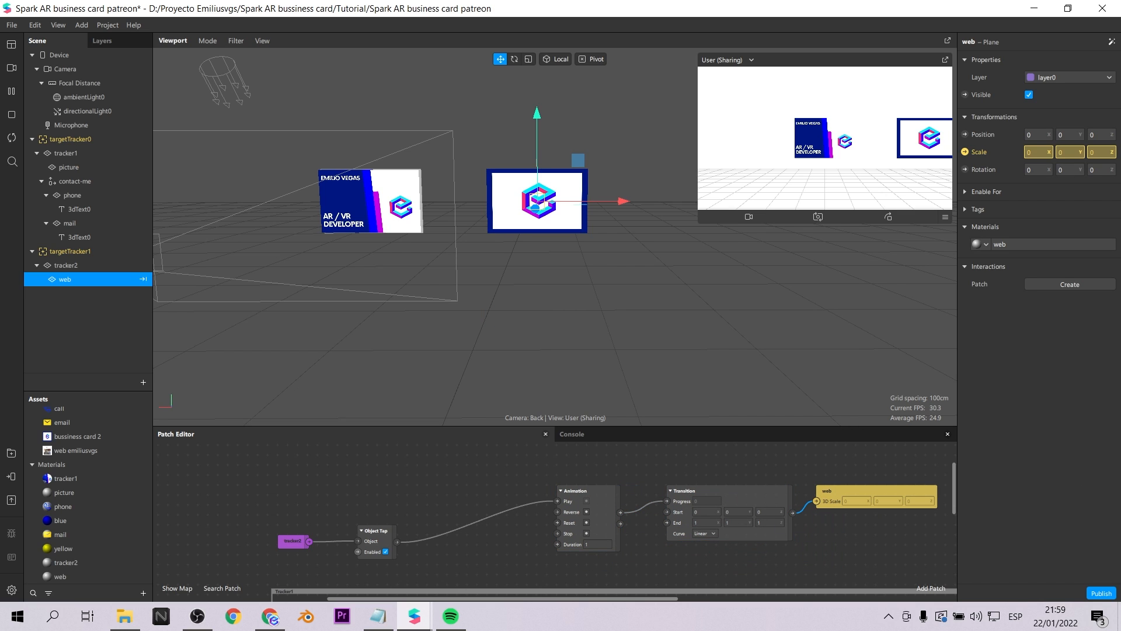
click(928, 139)
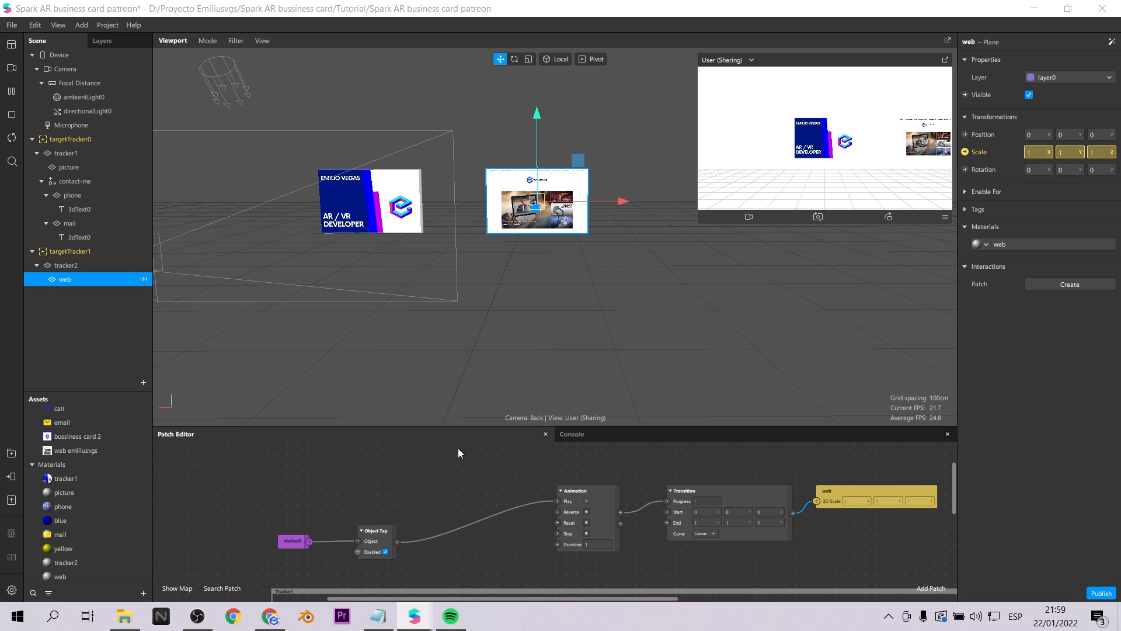
- Copy the Switch, Not and Pulse patches from the Tracker1 group and paste them near the tracker2 patches
scroll(458, 447, down, 4)
scroll(447, 503, down, 3)
drag(446, 496, 623, 541)
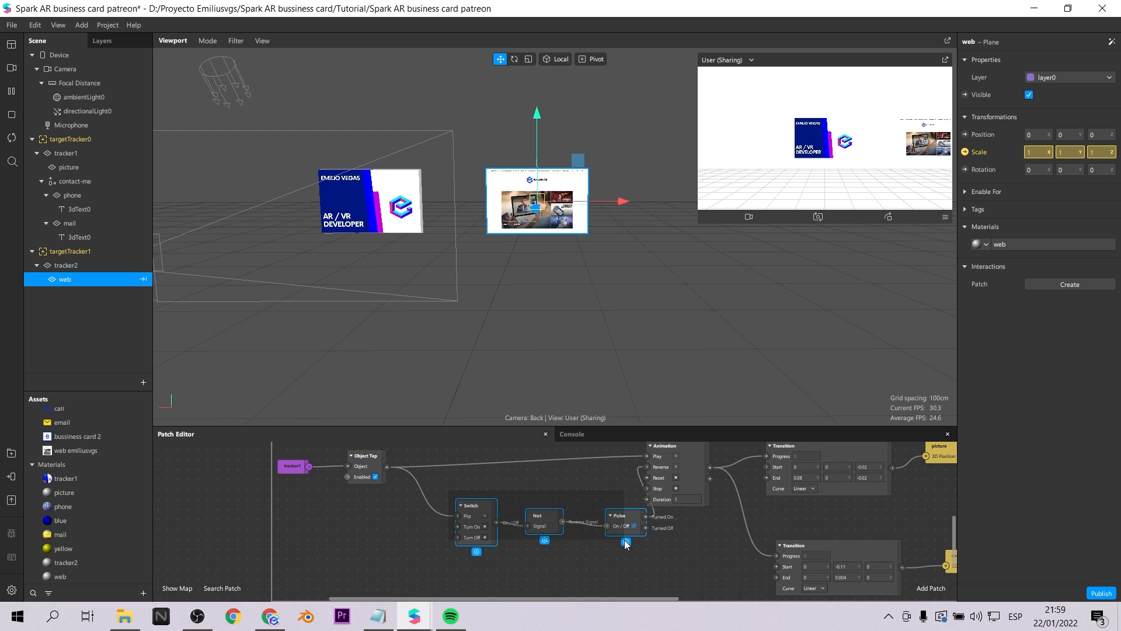
key(ctrl+c)
scroll(501, 492, up, 6)
key(ctrl+v)
- Arrange the pasted patches and connect Object Tap to the Switch's Flip input and Pulse's Turned On output to the Animation's Reverse
drag(476, 529, 371, 521)
drag(234, 468, 365, 492)
drag(366, 492, 504, 535)
drag(236, 455, 355, 435)
middle_drag(417, 469, 418, 479)
drag(376, 450, 323, 539)
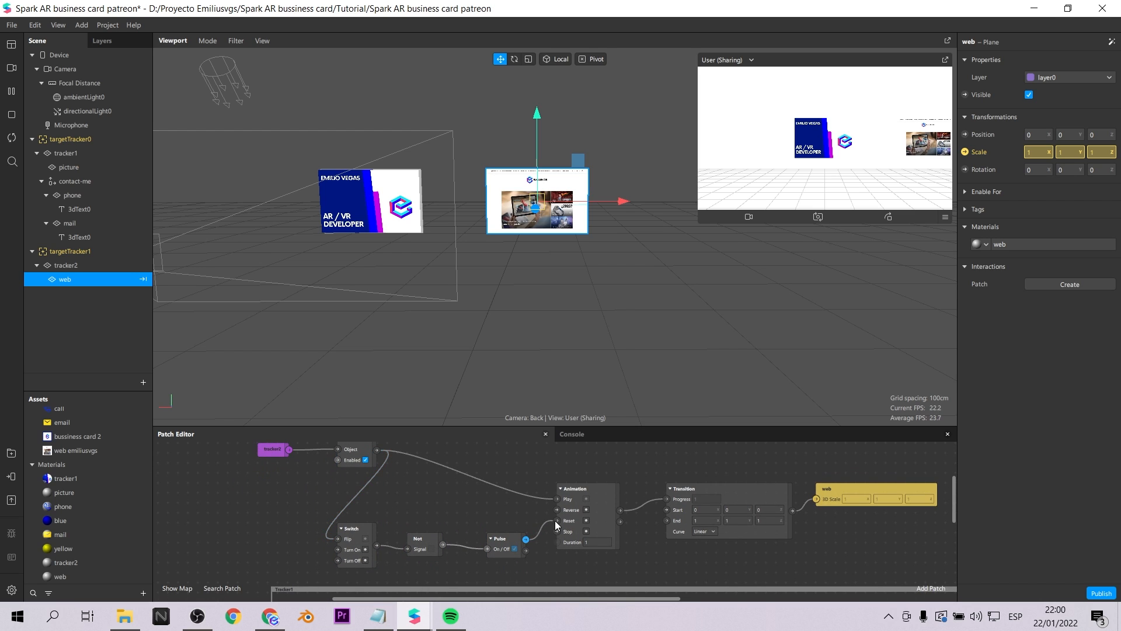
drag(556, 526, 557, 510)
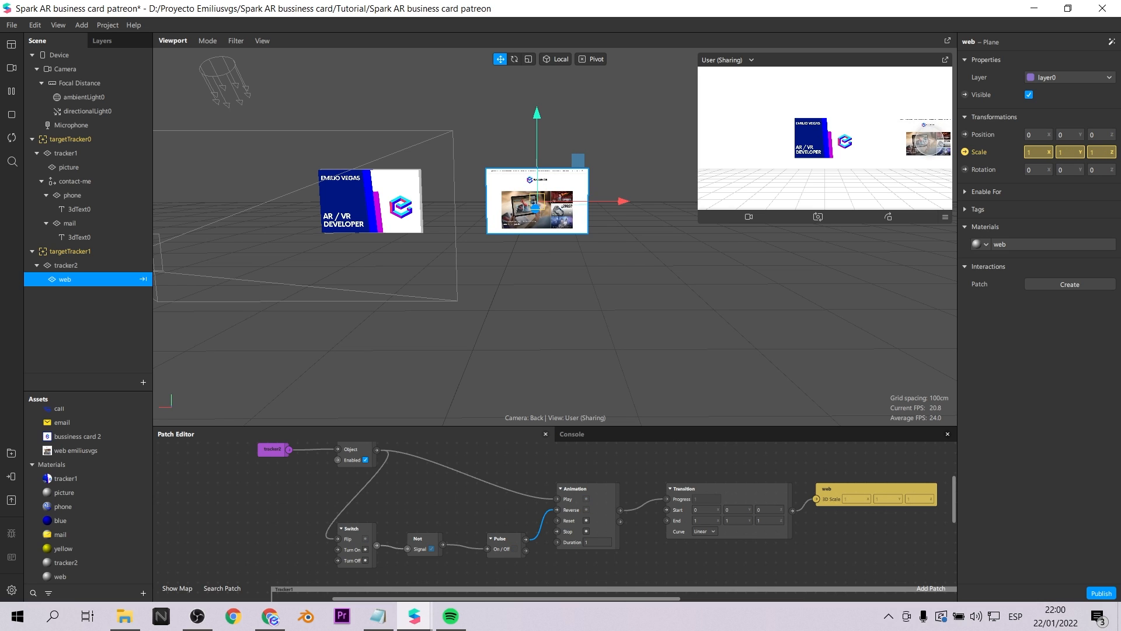
- Move targetTracker0 further left and shift targetTracker1 left to an X position of about 0.29
click(70, 139)
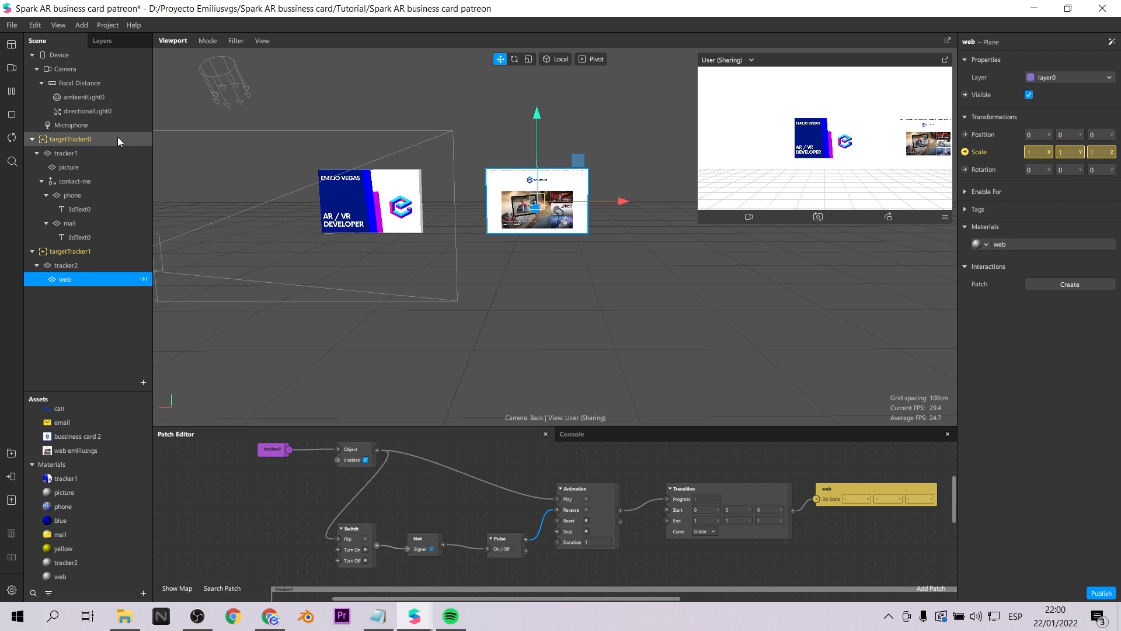
drag(462, 202, 298, 203)
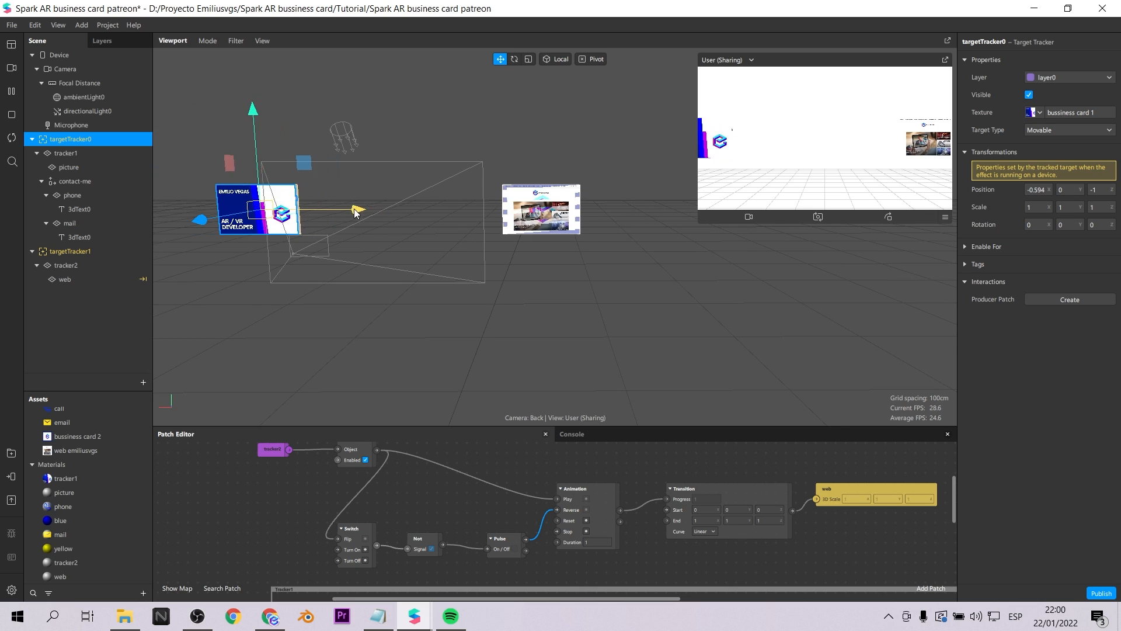
click(110, 251)
drag(587, 209, 536, 210)
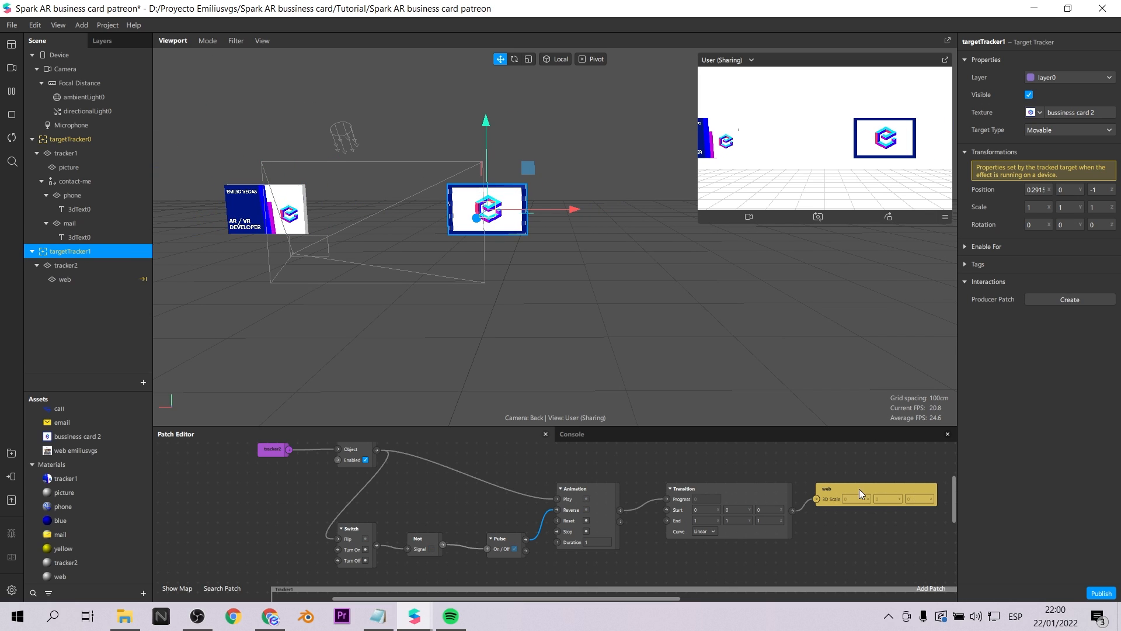
drag(860, 489, 869, 489)
- Add another plane as a child of tracker2 and name it SparkAR
right_click(87, 267)
mouse_move(129, 278)
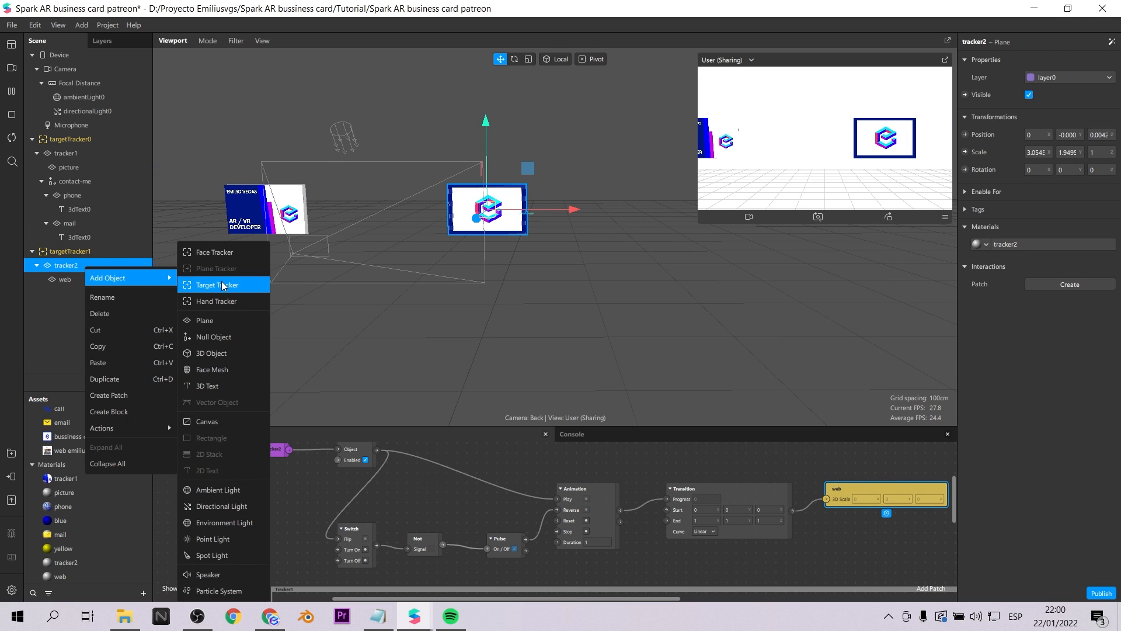
click(221, 321)
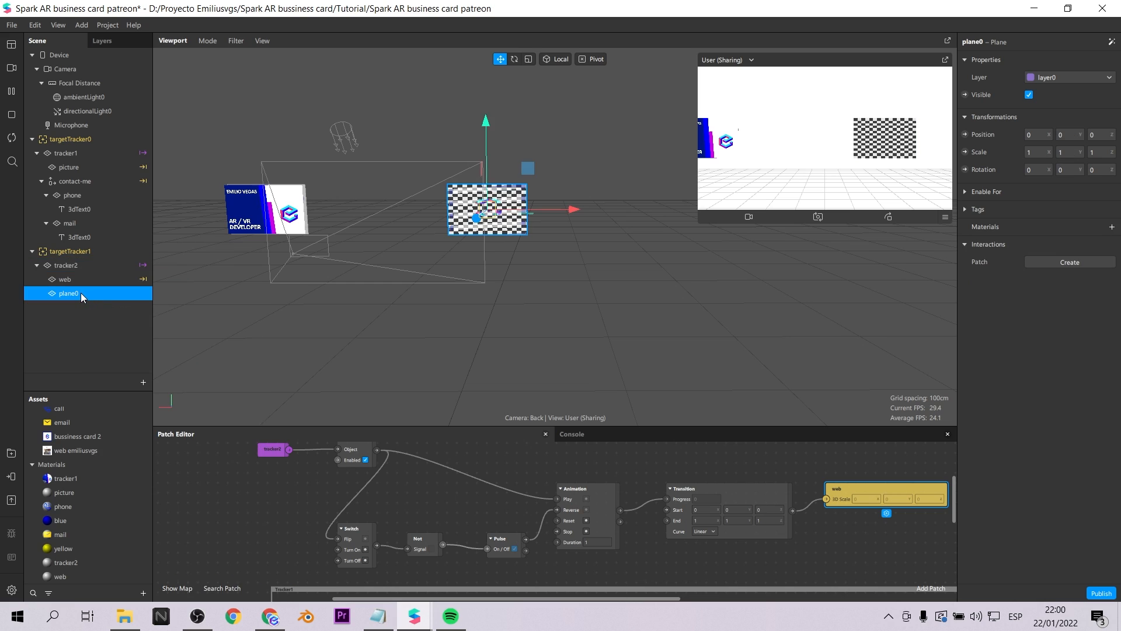
double_click(81, 292)
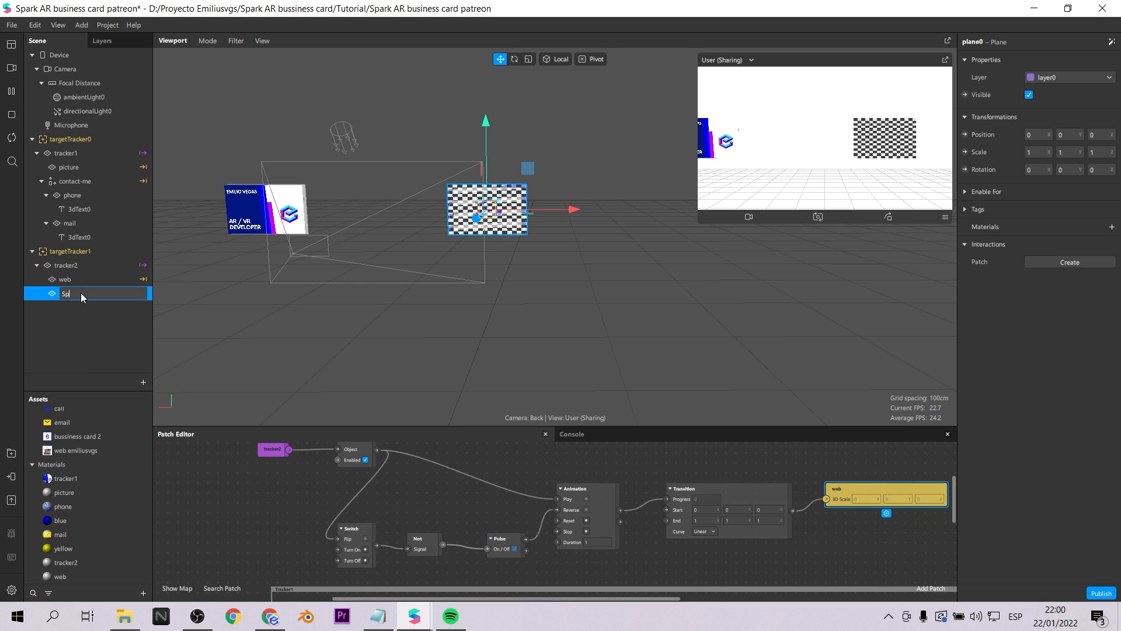
text(SparkAR)
key(Return)
- Create a new material named sparkAR for the SparkAR plane and set its shader type to Flat
click(1112, 226)
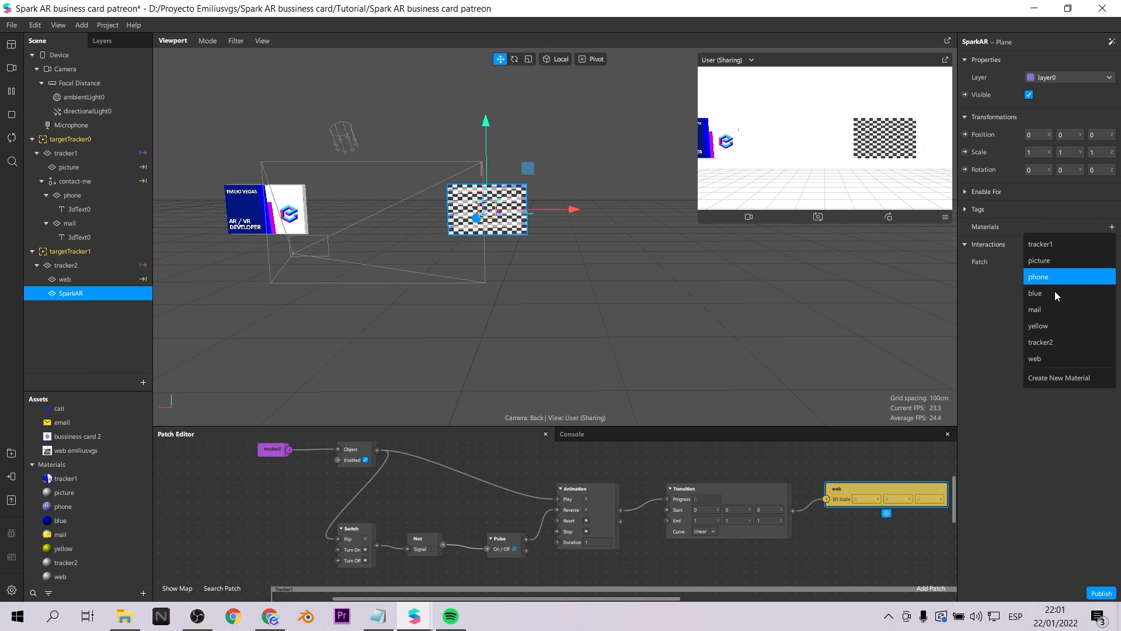
click(1051, 377)
scroll(42, 579, down, 1)
double_click(78, 548)
text(sparkAR)
key(Return)
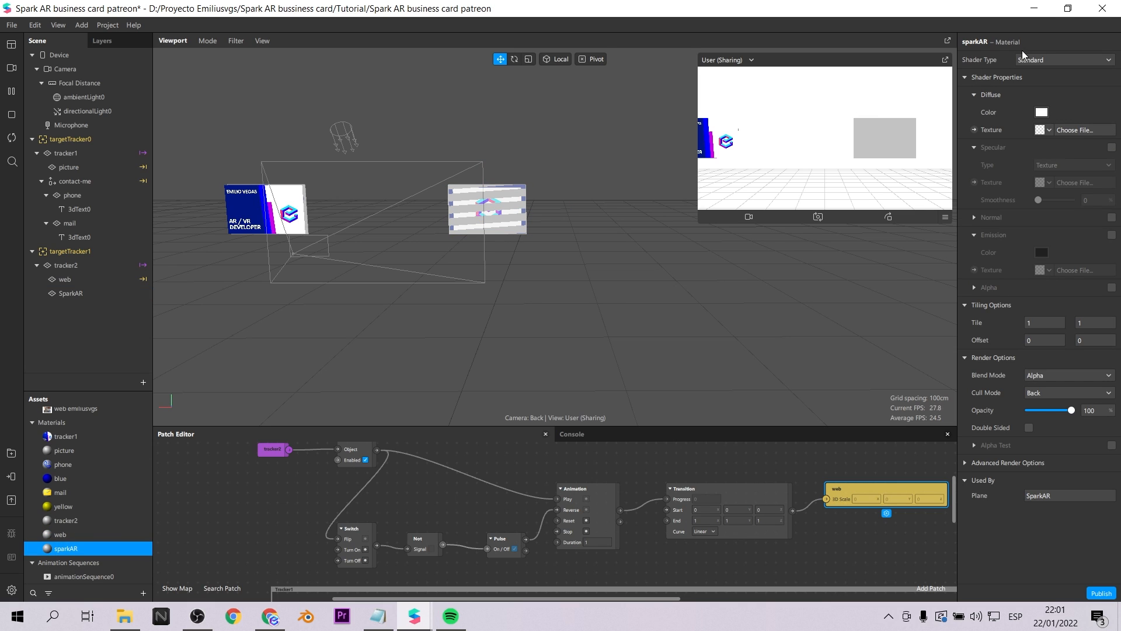
click(1043, 63)
click(1043, 64)
- Move the SparkAR plane right of the card to about X 0.112, and bring the web plane forward to about Z 0.015
click(75, 294)
drag(535, 210, 628, 205)
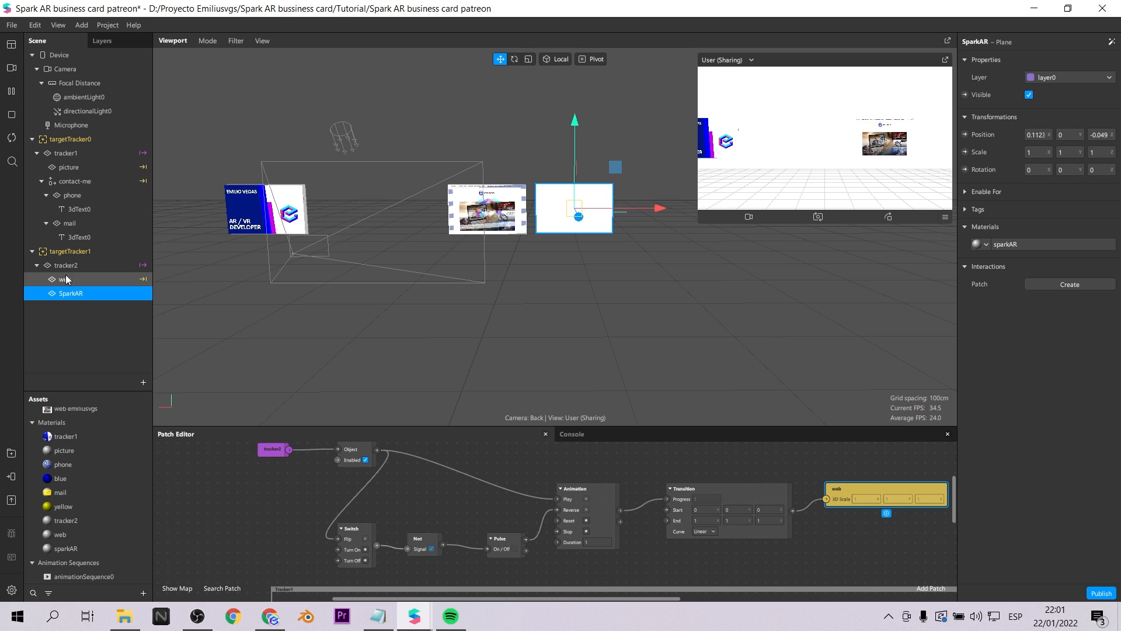
click(479, 224)
drag(479, 223, 478, 225)
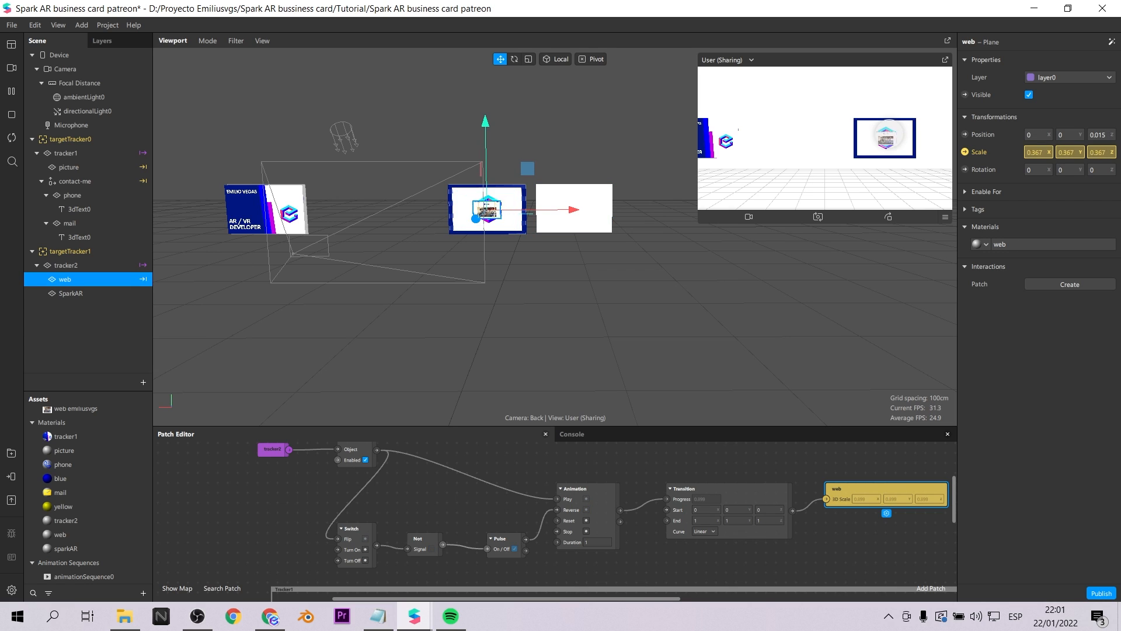
click(71, 293)
key(ctrl+s)
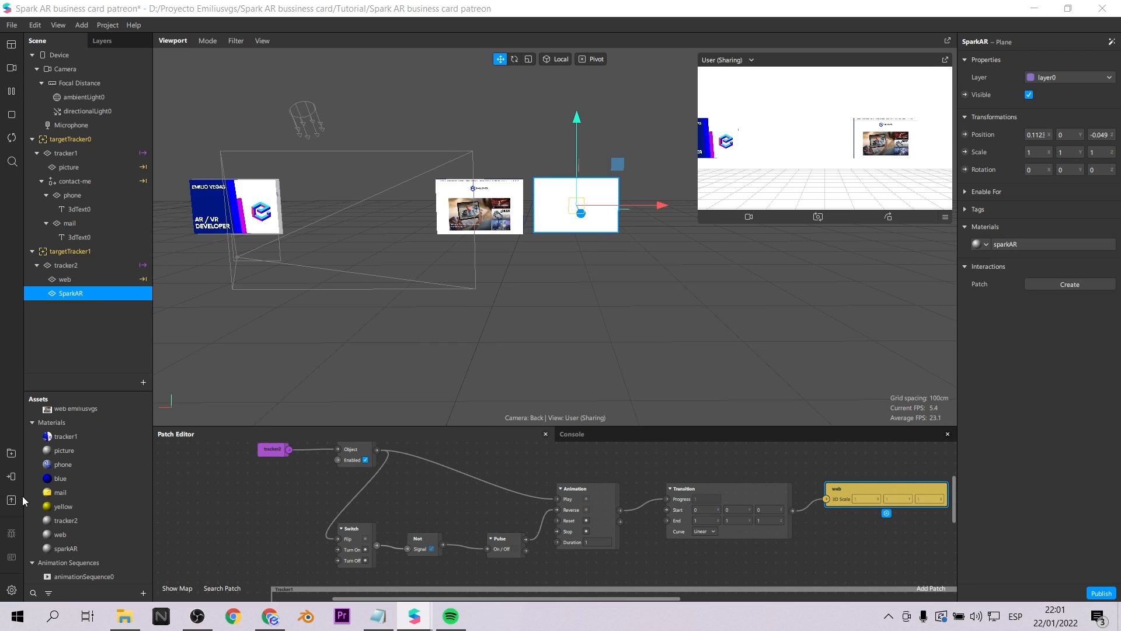
- Import the spark ar portafilio image as the sparkAR material's diffuse texture
click(120, 548)
click(1043, 130)
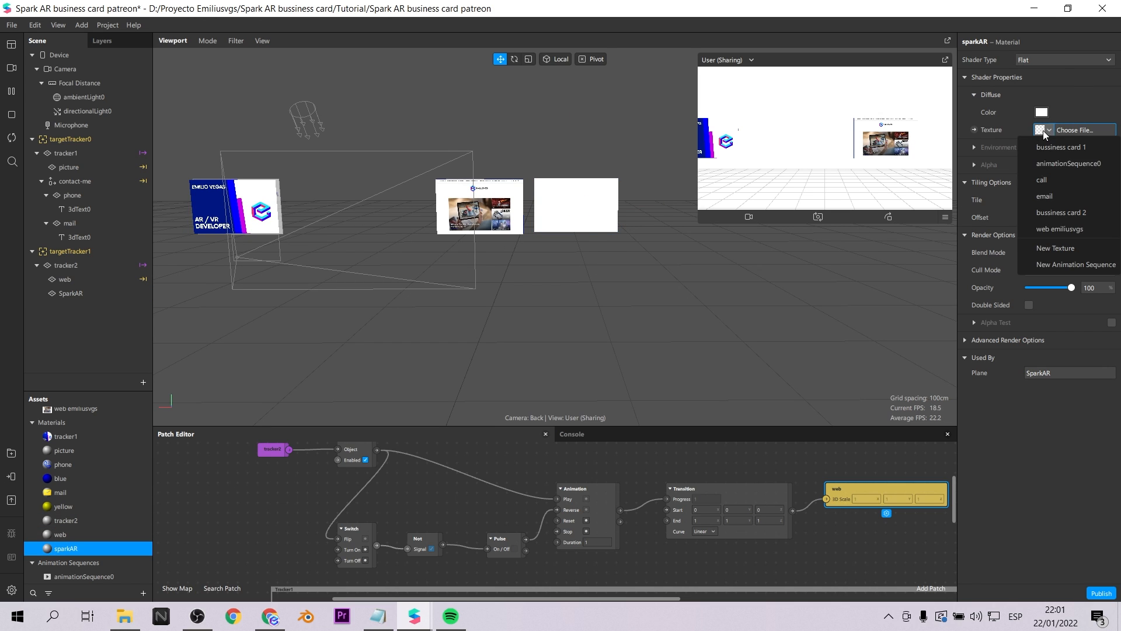
click(1055, 248)
click(253, 225)
click(445, 346)
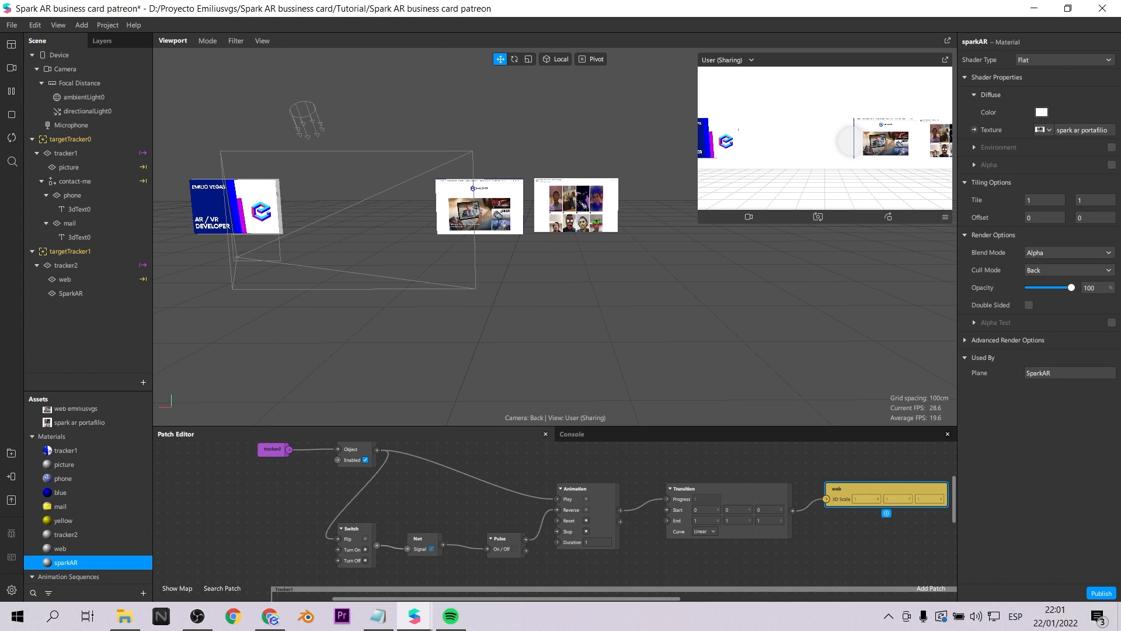
- Move targetTracker1 further left and create a position patch for the SparkAR plane below the web scale patch
click(76, 251)
drag(532, 207, 453, 208)
click(71, 293)
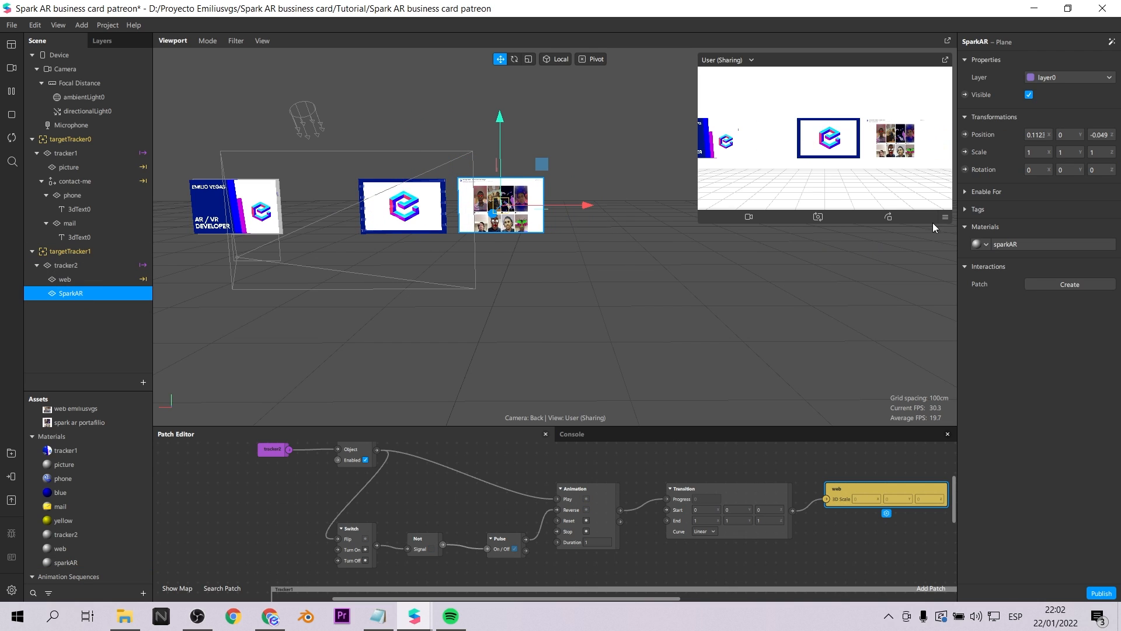
click(965, 135)
drag(653, 535, 934, 549)
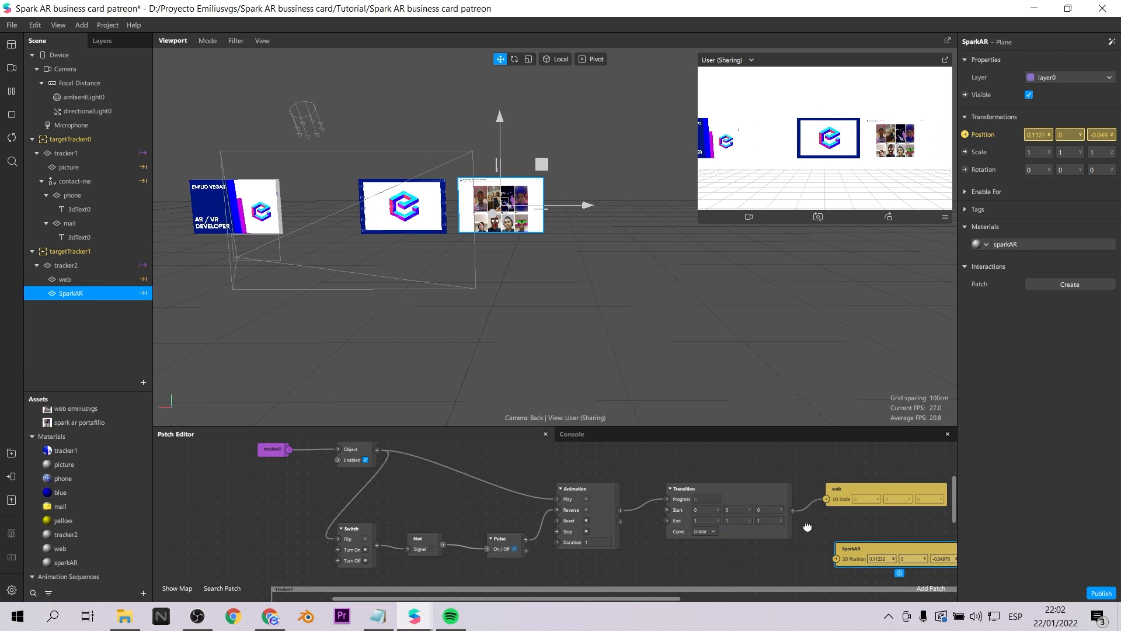
- Make room in the patch graph by moving the Tracker1 group and SparkAR's position patch down and the web Transition patch slightly up
scroll(808, 522, down, 4)
drag(447, 456, 814, 517)
drag(741, 501, 754, 456)
click(453, 506)
drag(452, 506, 631, 482)
scroll(632, 482, up, 1)
scroll(636, 481, down, 1)
drag(785, 456, 785, 450)
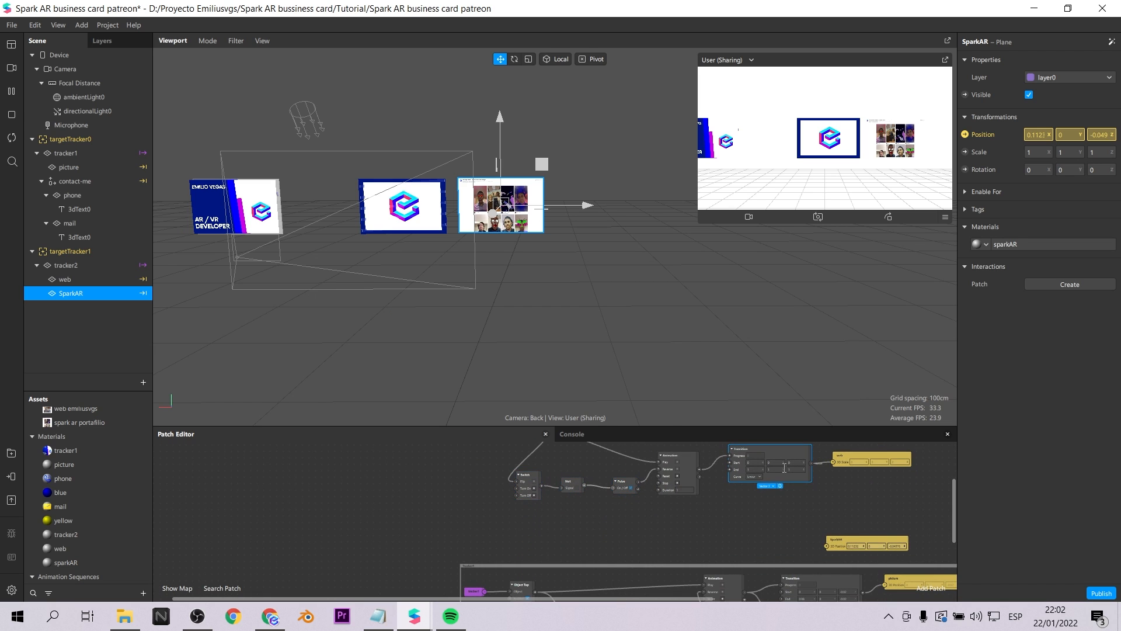
- Duplicate the web Transition patch, place the copy below it, and connect it between the Animation patch and SparkAR's position patch
drag(854, 455, 873, 443)
click(791, 448)
key(ctrl+c)
key(ctrl+v)
drag(843, 483, 750, 506)
scroll(873, 527, up, 5)
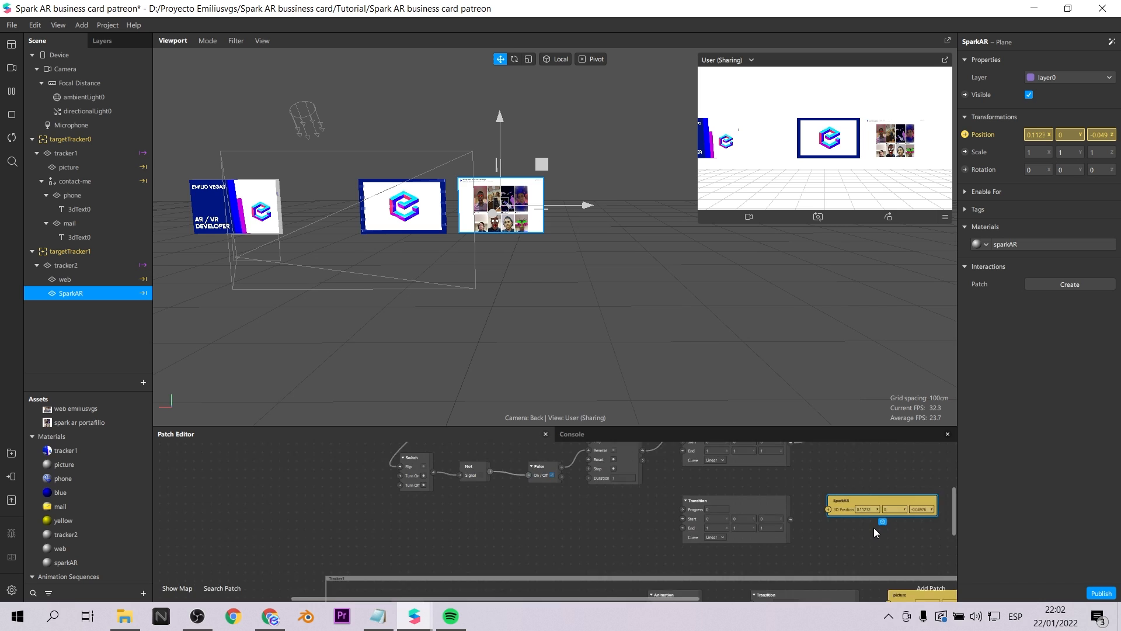
drag(625, 483, 665, 545)
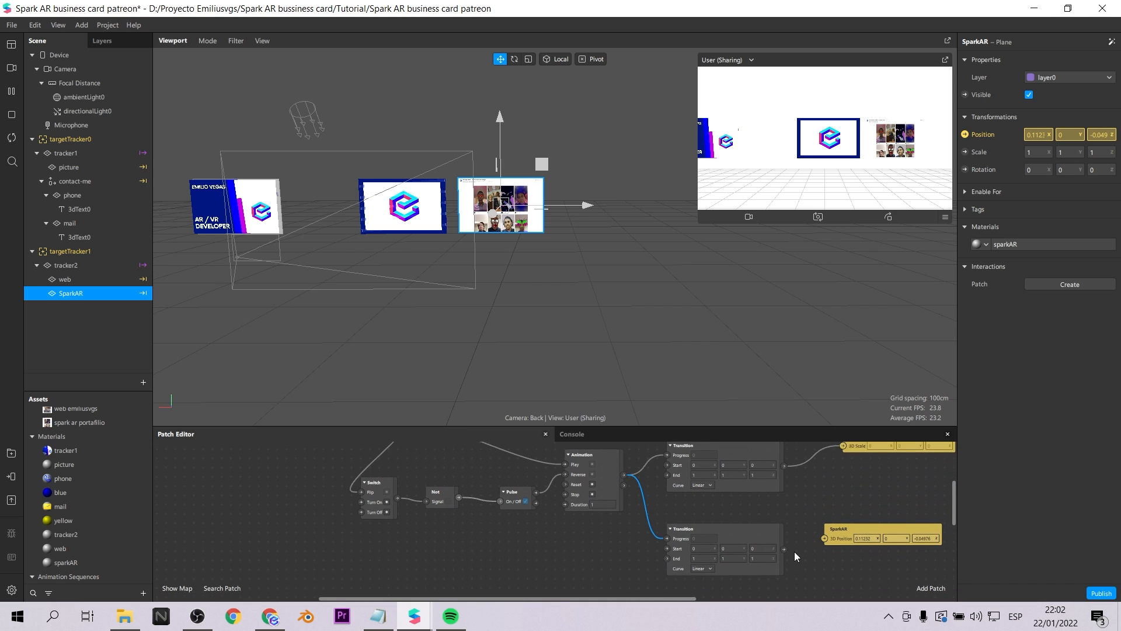
scroll(851, 555, up, 2)
scroll(685, 582, up, 2)
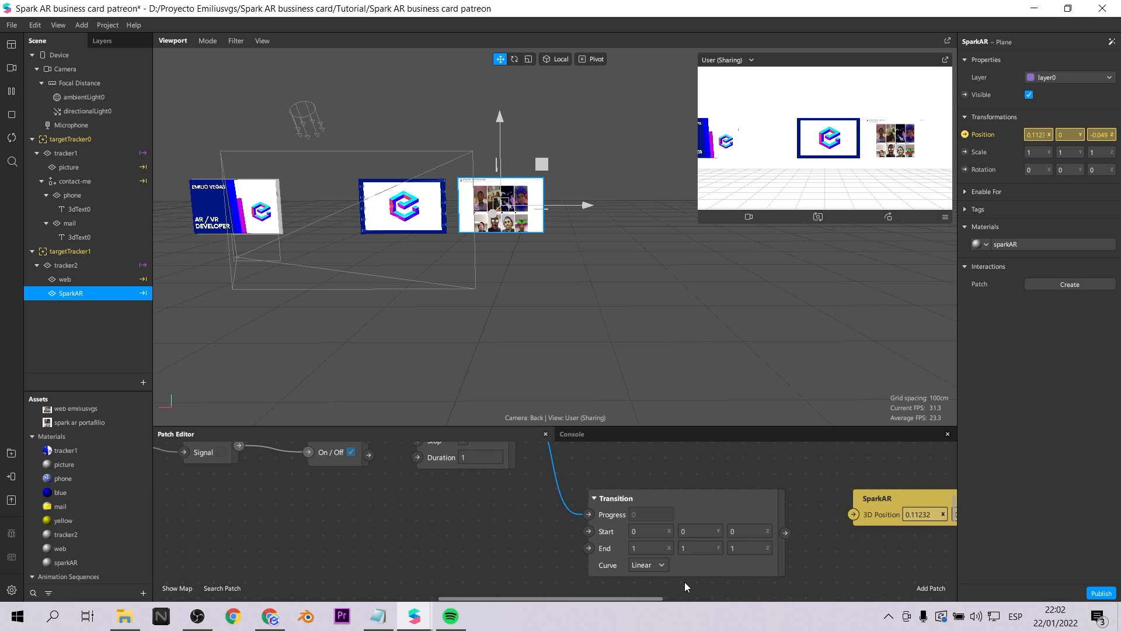
drag(785, 532, 853, 514)
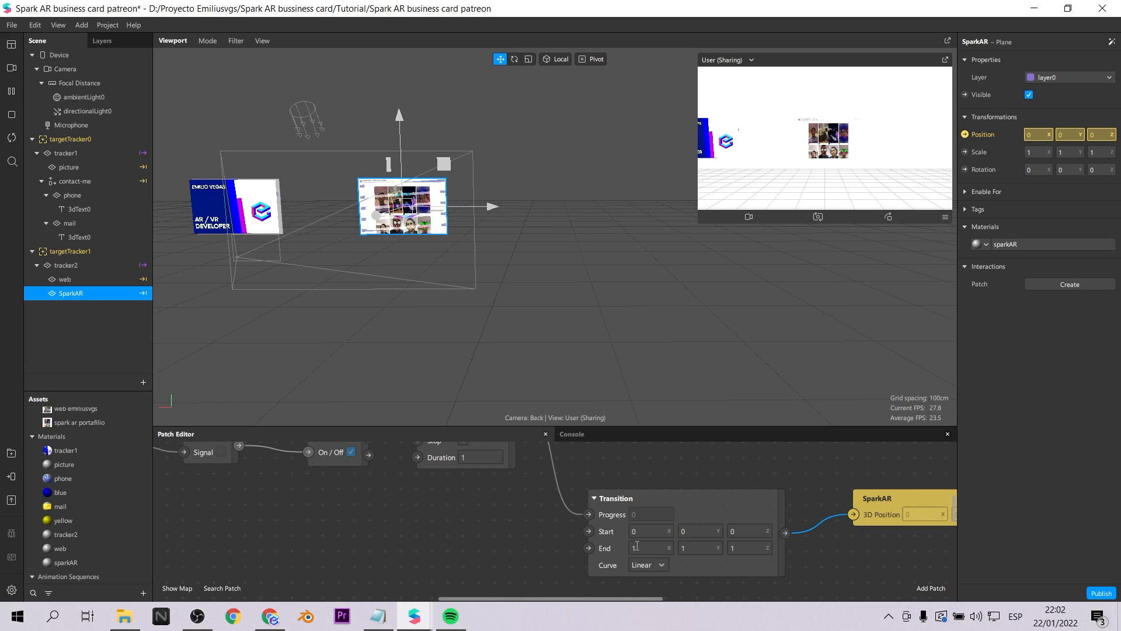
- Set the SparkAR Transition's start Z to -0.01 and its end to 0.105, 0, -0.01, and restart the preview
click(671, 552)
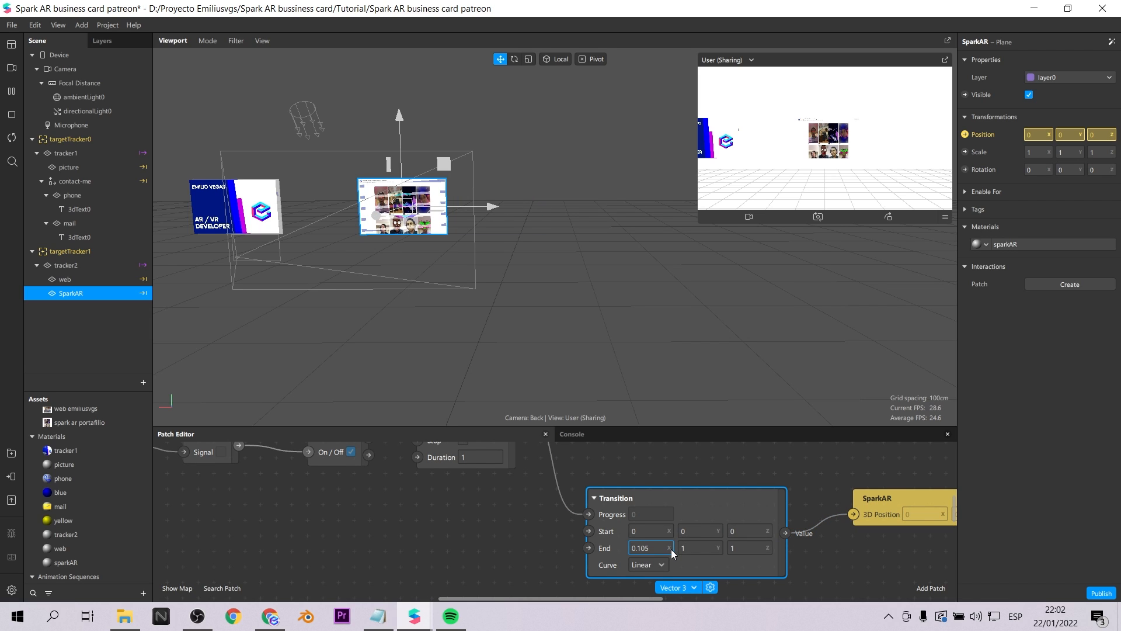
key(Return)
click(690, 547)
click(741, 530)
text(-0.01)
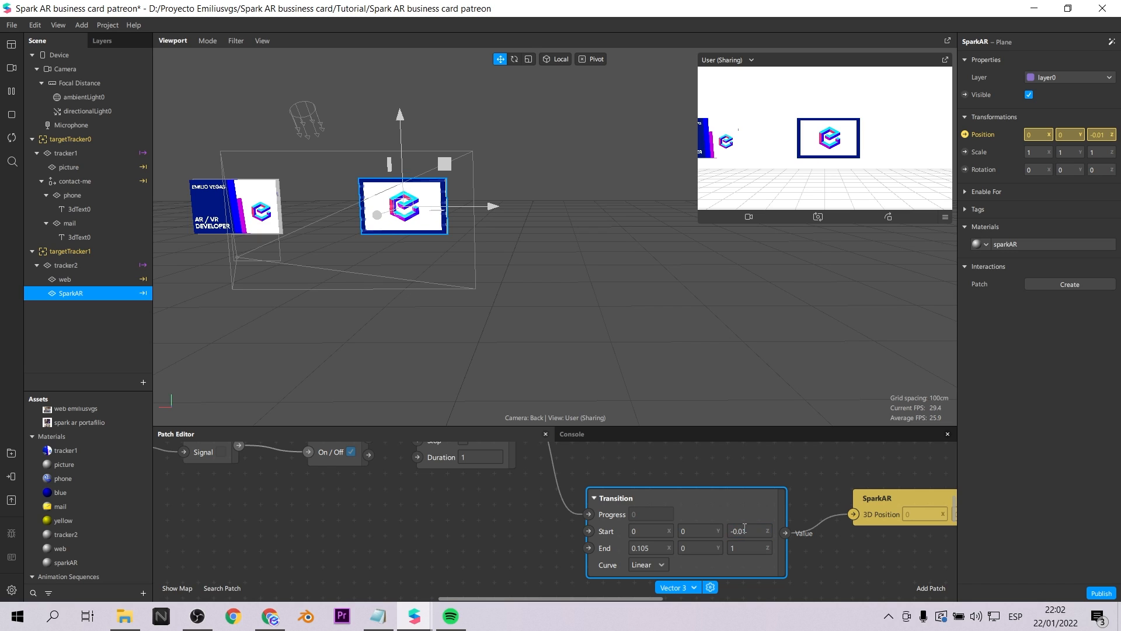
click(744, 548)
text(-0.01)
key(Return)
click(12, 138)
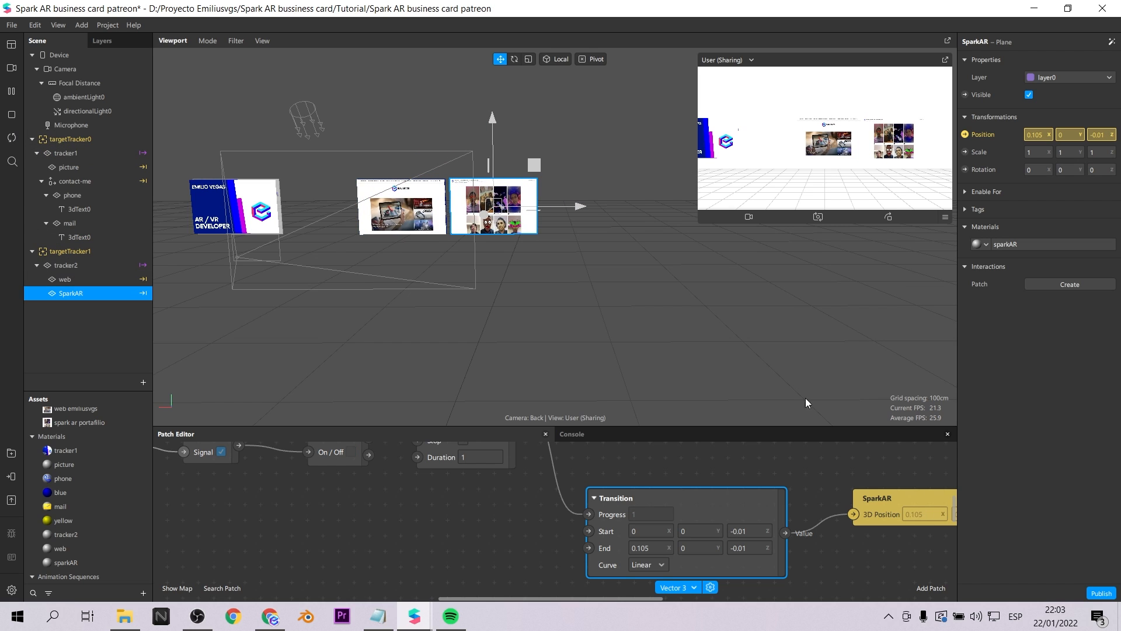
- Set the SparkAR Transition's end X to 0.11 and test the tap on the card in the preview
double_click(658, 547)
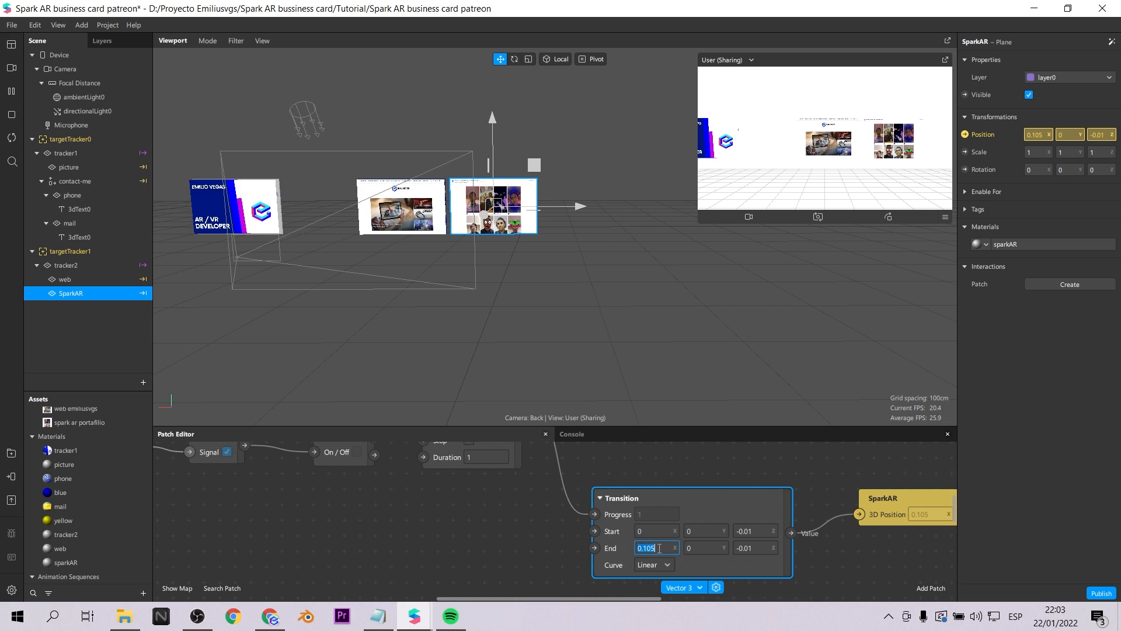
click(658, 548)
key(Return)
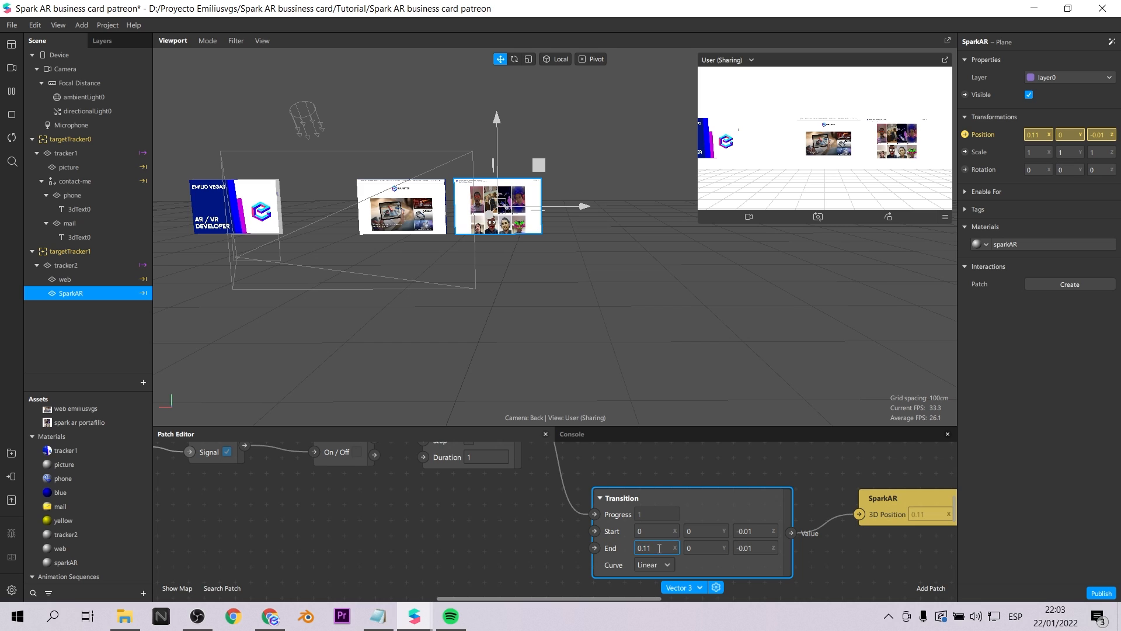
click(841, 140)
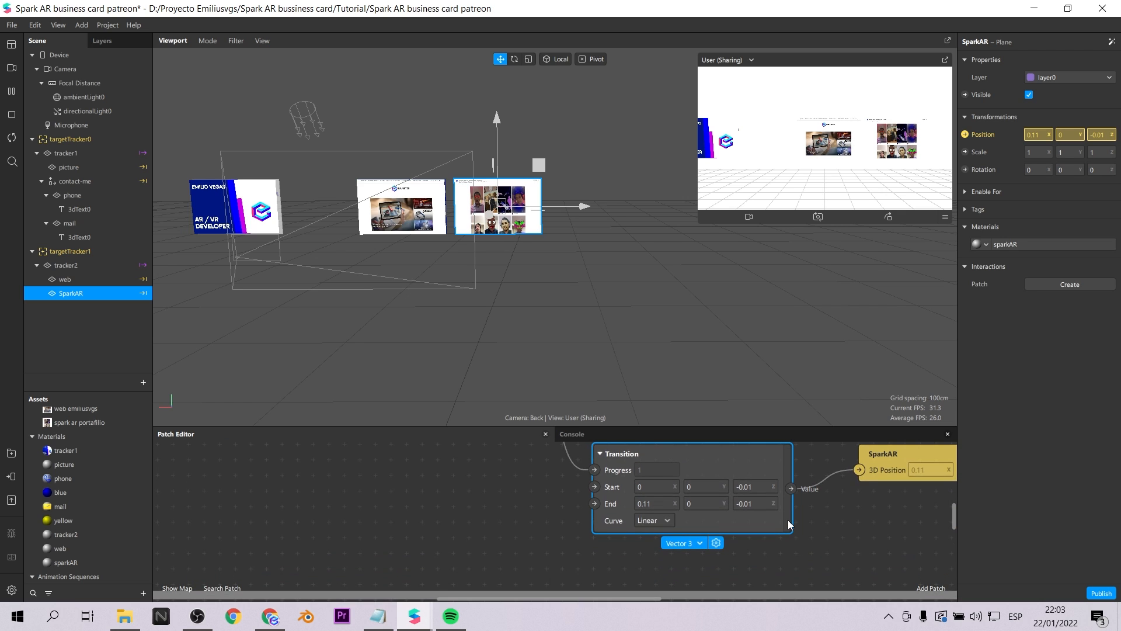
- Move the tracker2 patches up and tuck SparkAR's Transition and position patches closely below the web ones
scroll(792, 526, down, 6)
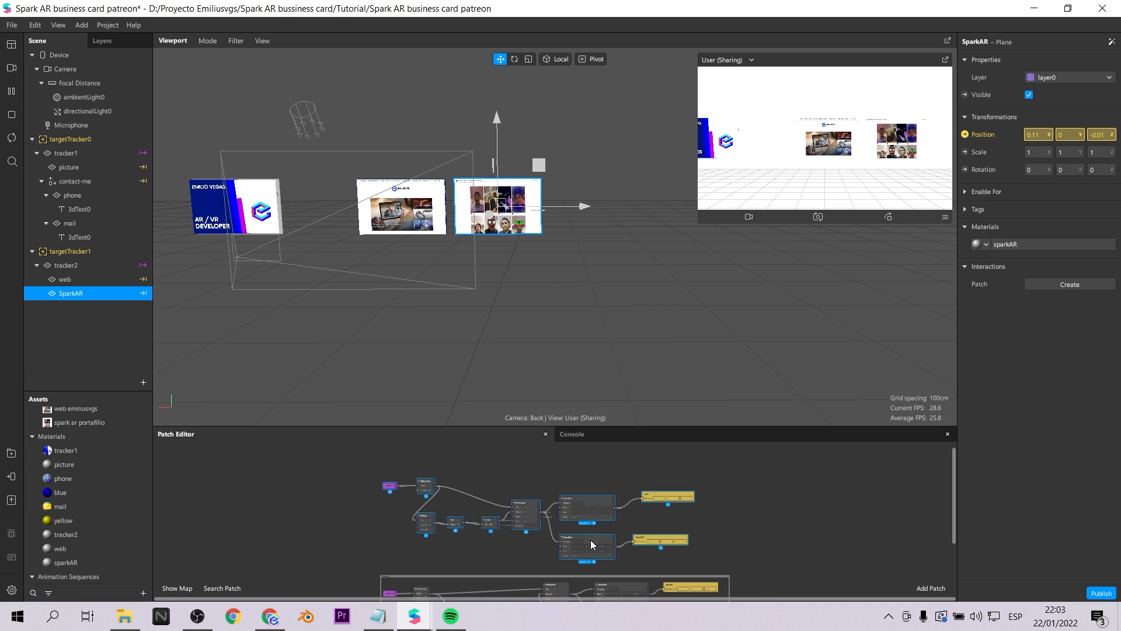
drag(591, 540, 591, 455)
drag(671, 484, 600, 457)
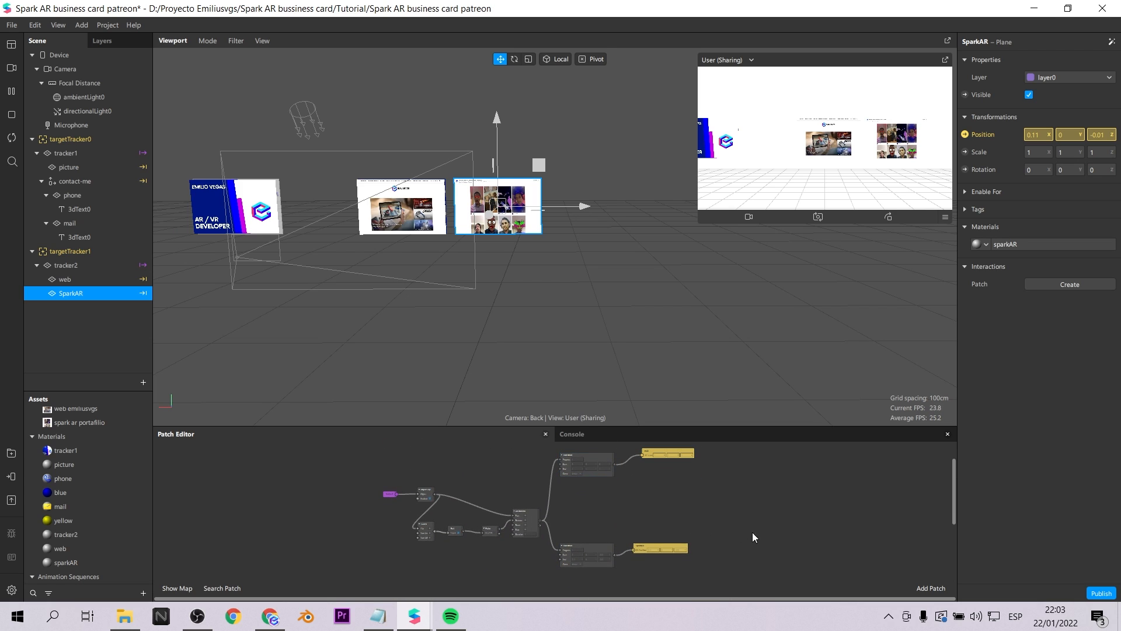
drag(752, 532, 595, 552)
drag(596, 545, 600, 489)
click(514, 467)
- Add a new plane under tracker2 and name it Lens
click(71, 266)
right_click(72, 266)
mouse_move(117, 276)
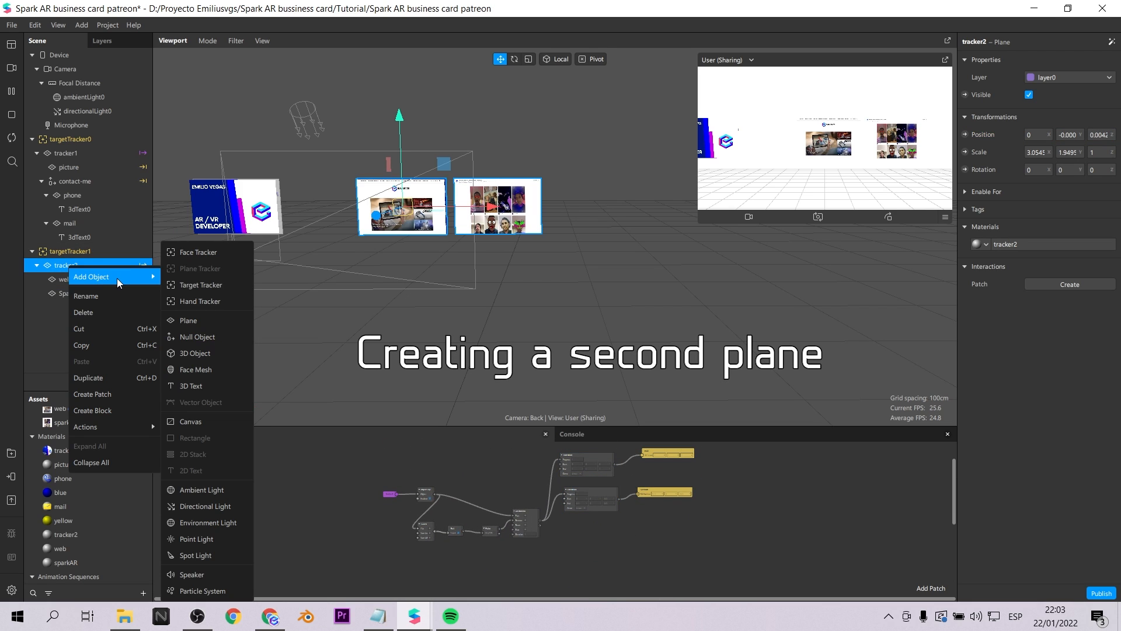
click(193, 320)
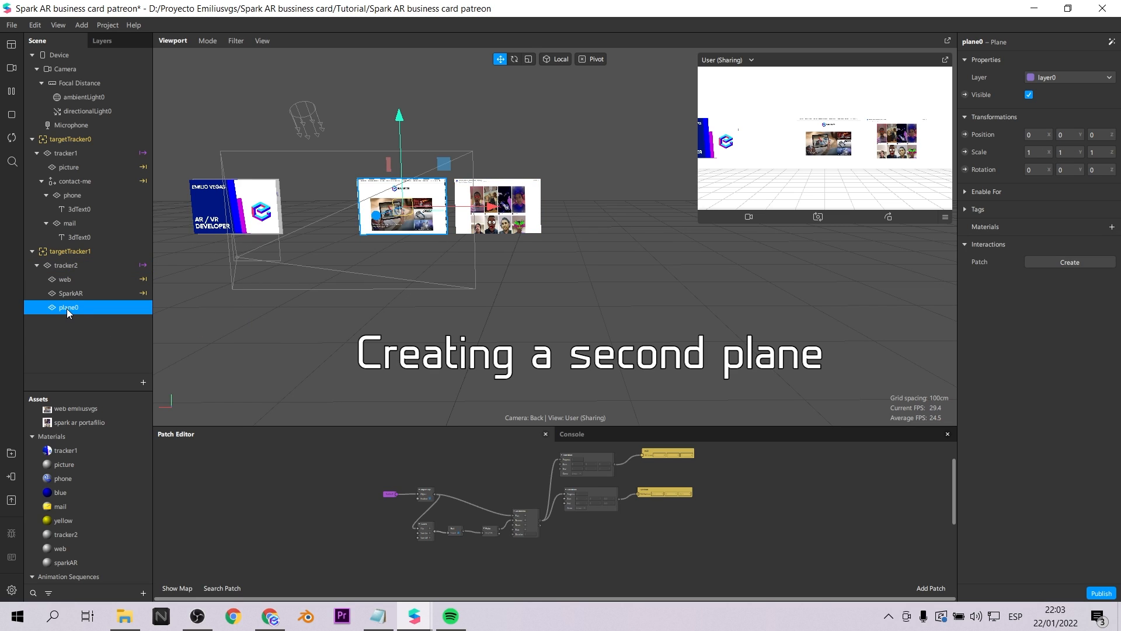
double_click(67, 309)
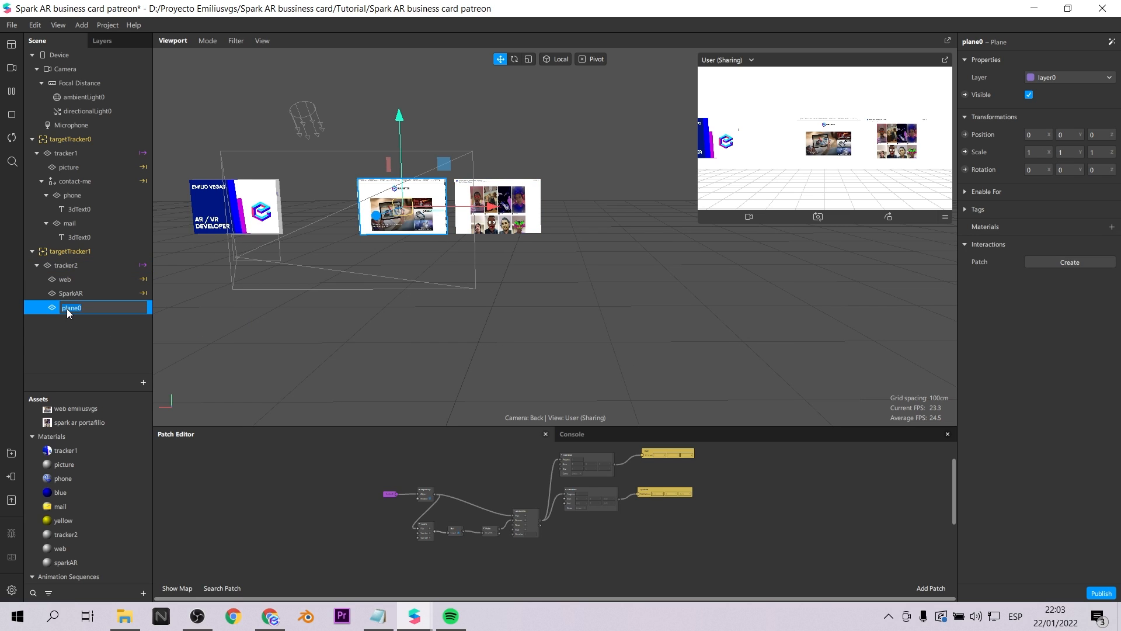
text(Lnes)
key(Return)
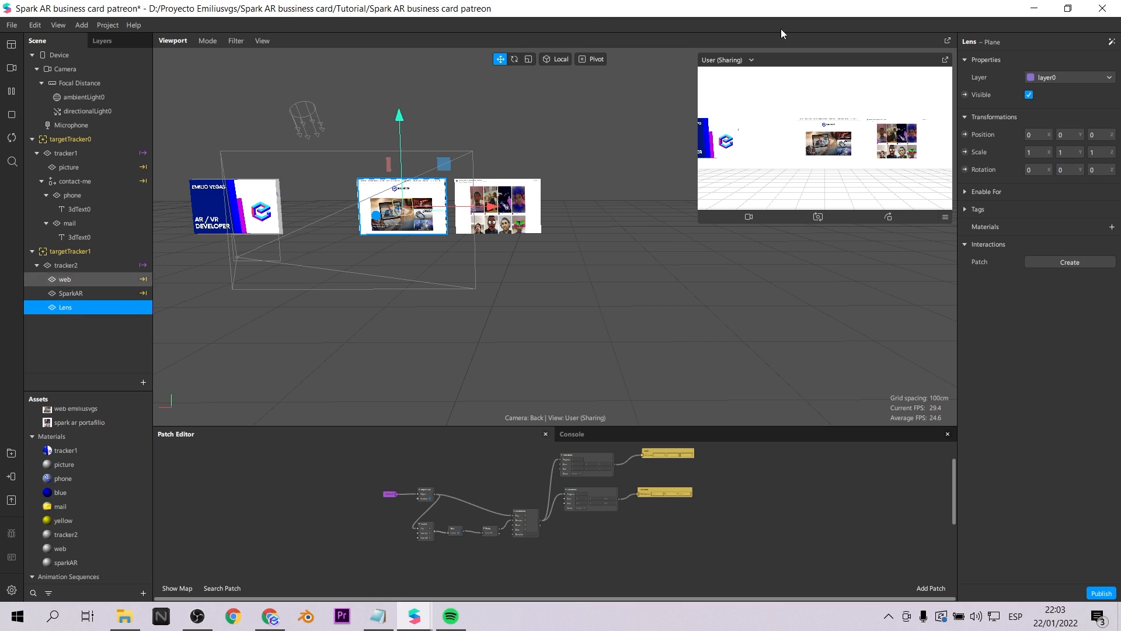
- Create a new material for the Lens plane and name it Lens
click(1112, 226)
click(1063, 395)
scroll(117, 514, down, 1)
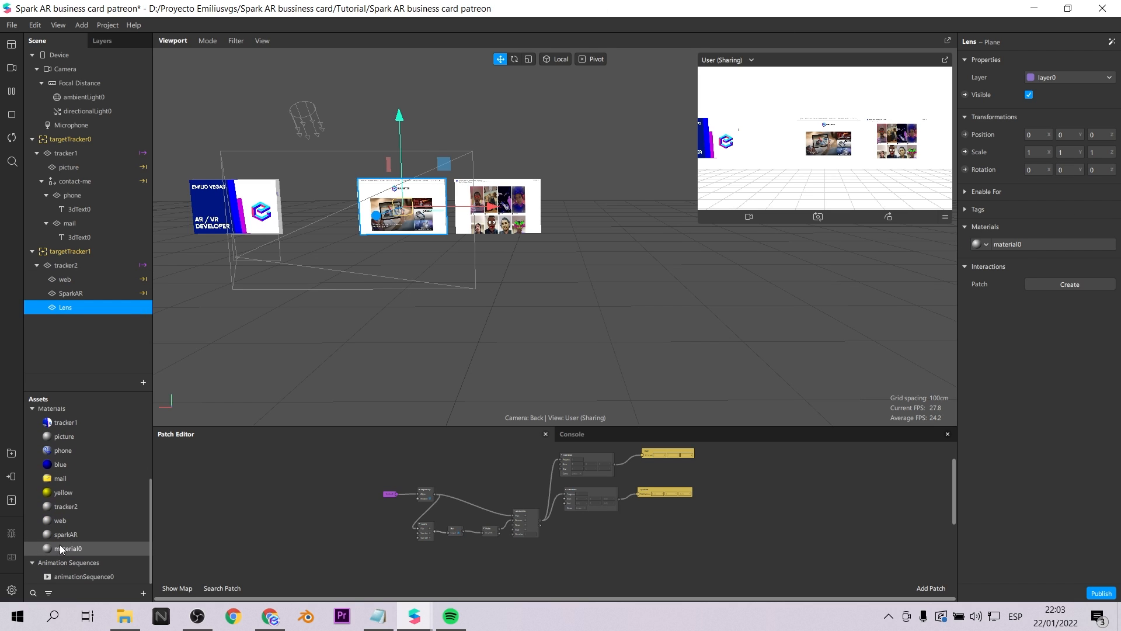
double_click(64, 549)
text(Lens)
key(Return)
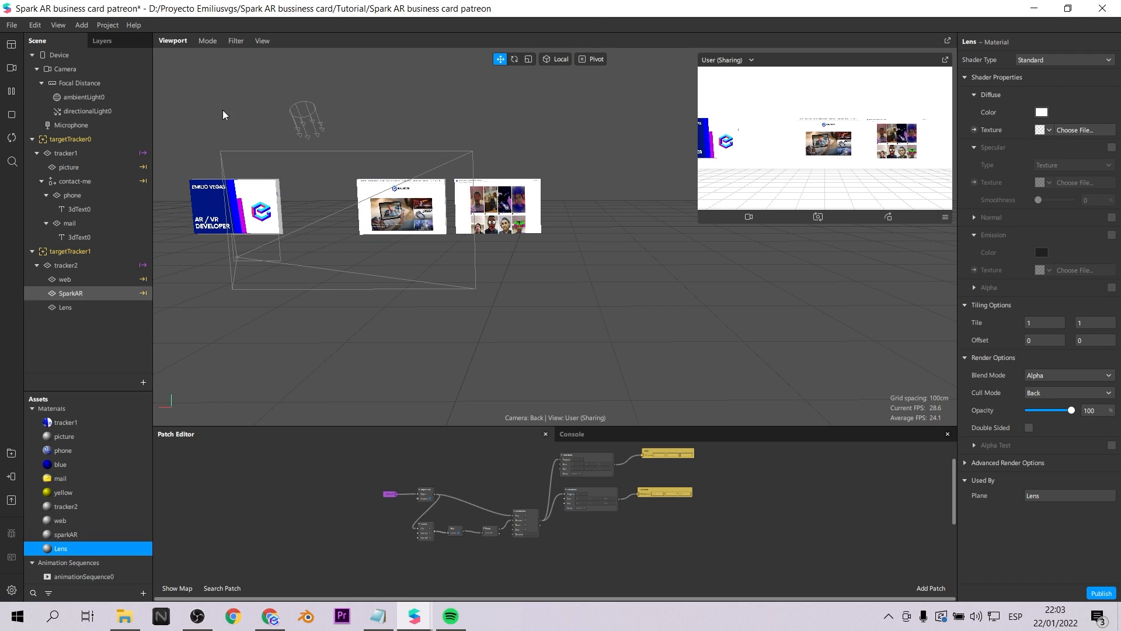
- Set the Lens material's shader type to Flat and import the lens portafolio image as its diffuse texture
click(1051, 59)
click(1050, 60)
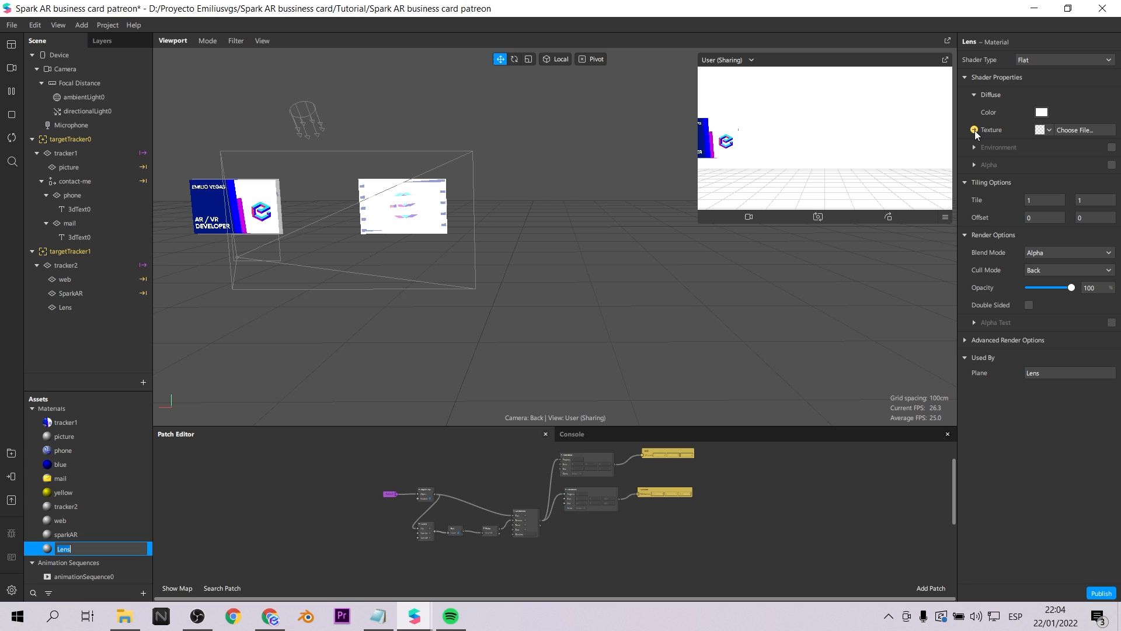
click(1050, 131)
click(1069, 263)
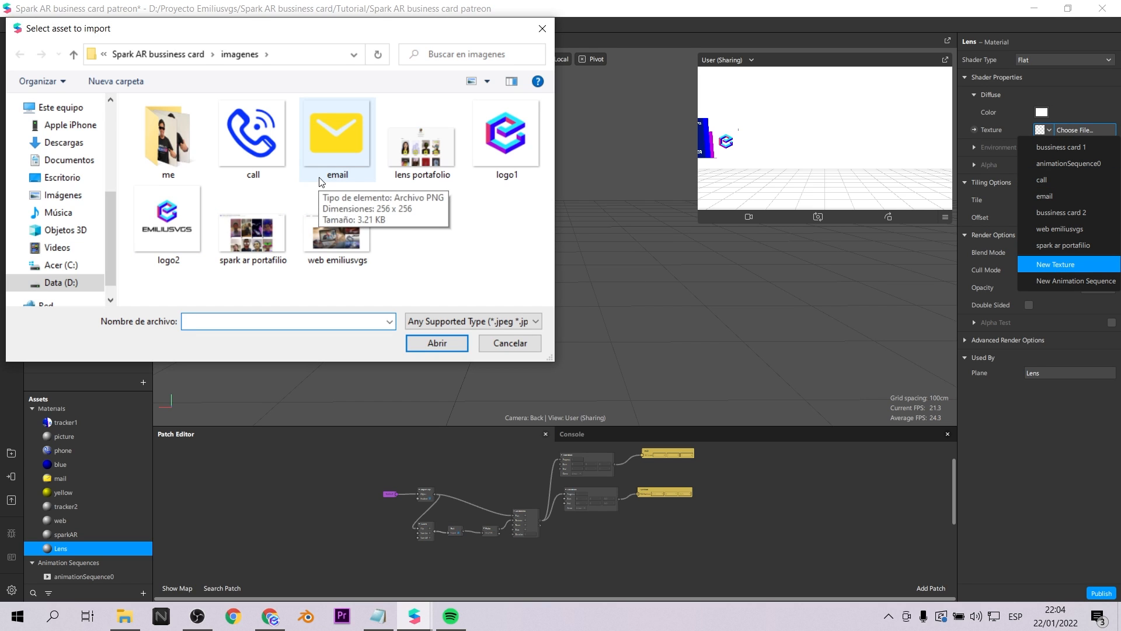
click(418, 143)
click(431, 346)
- Create a position patch for the Lens plane below SparkAR's position patch and shift SparkAR's patch slightly up
drag(64, 307, 653, 528)
scroll(653, 528, up, 4)
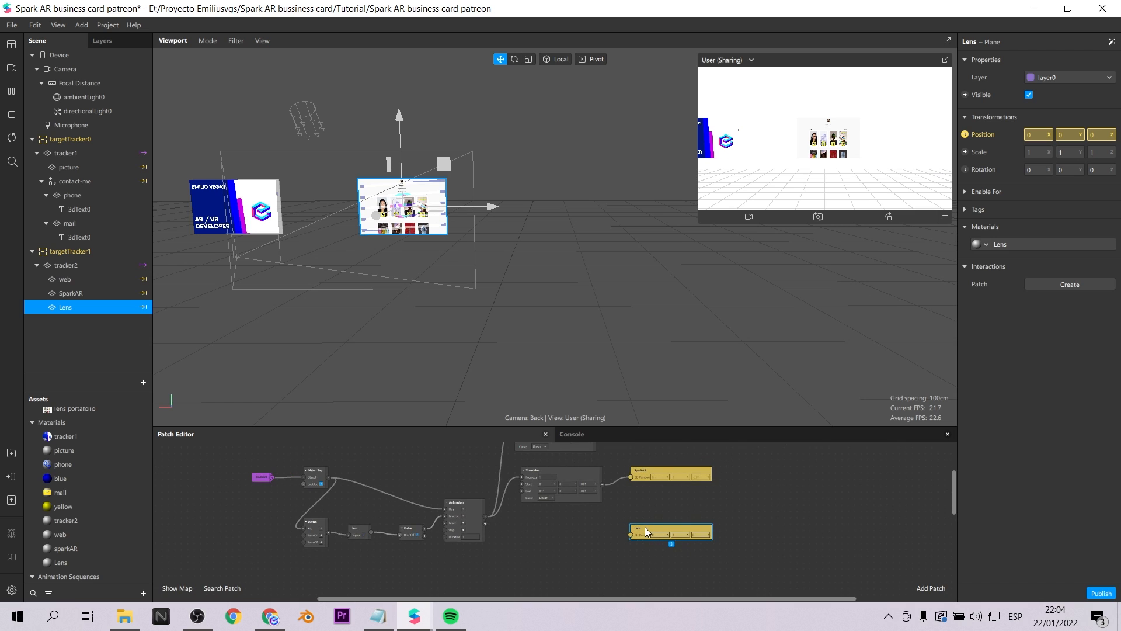
scroll(643, 527, up, 2)
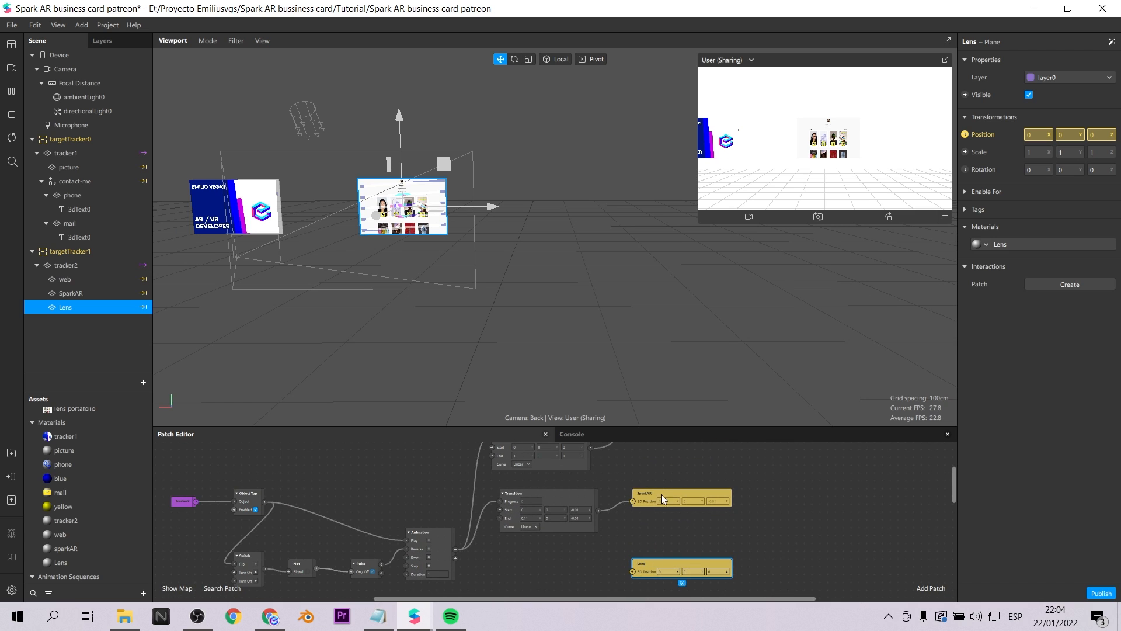
drag(661, 496, 665, 489)
drag(652, 568, 653, 569)
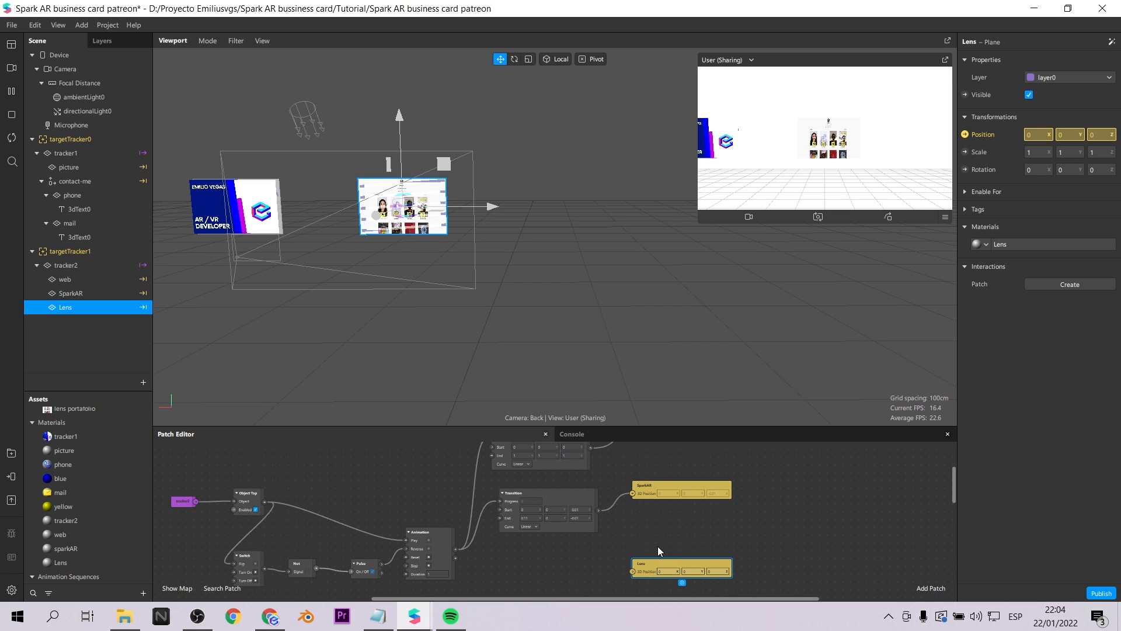
scroll(532, 558, up, 2)
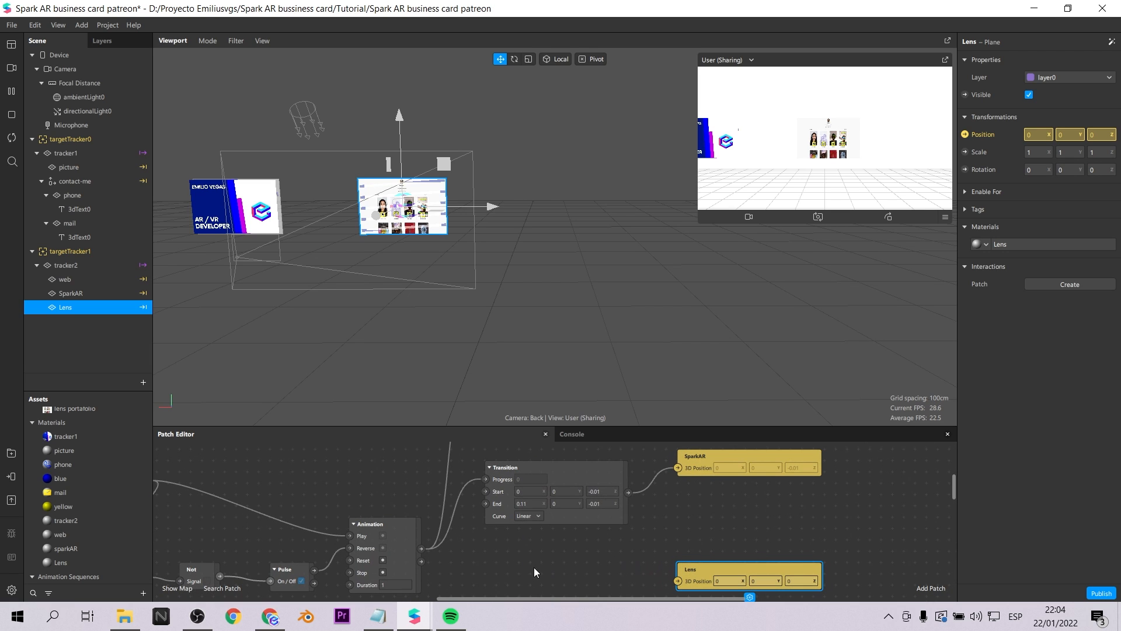
- Add a Transition patch below SparkAR's and connect it between the Animation patch and the Lens position patch
double_click(526, 569)
text(tra)
click(406, 394)
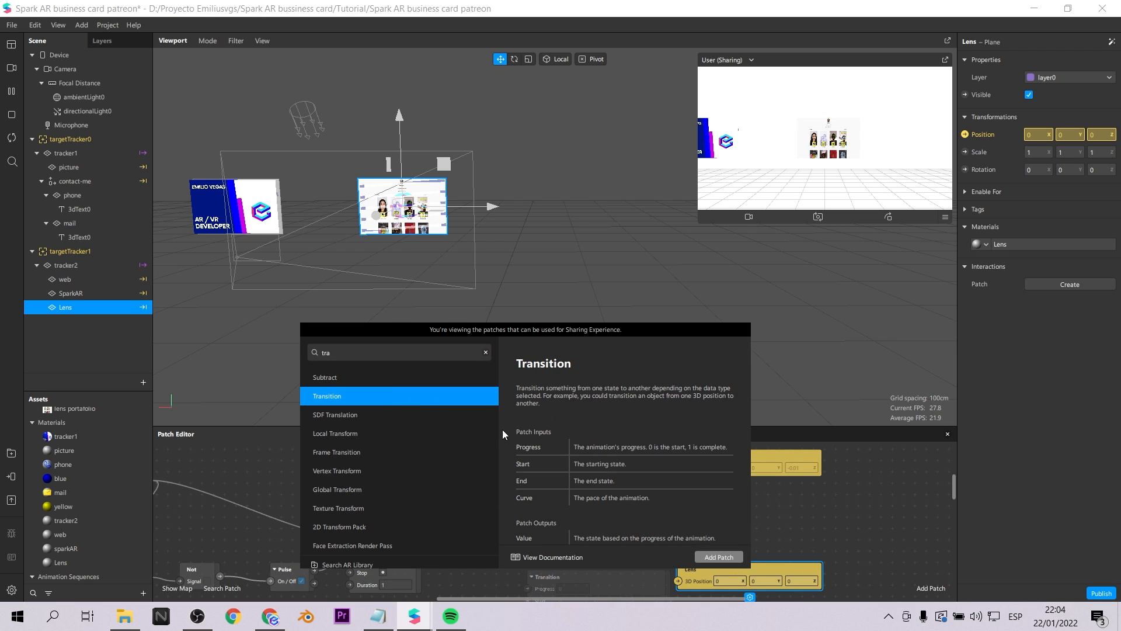
click(718, 557)
drag(517, 542, 539, 554)
drag(421, 548, 485, 571)
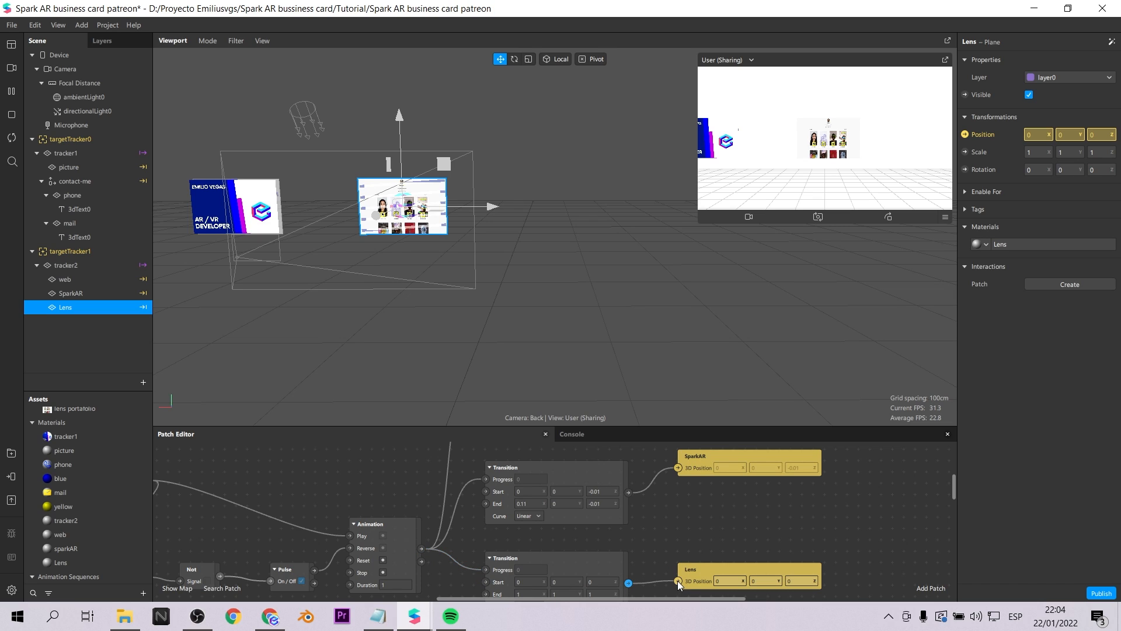
drag(678, 581, 677, 581)
scroll(647, 535, down, 2)
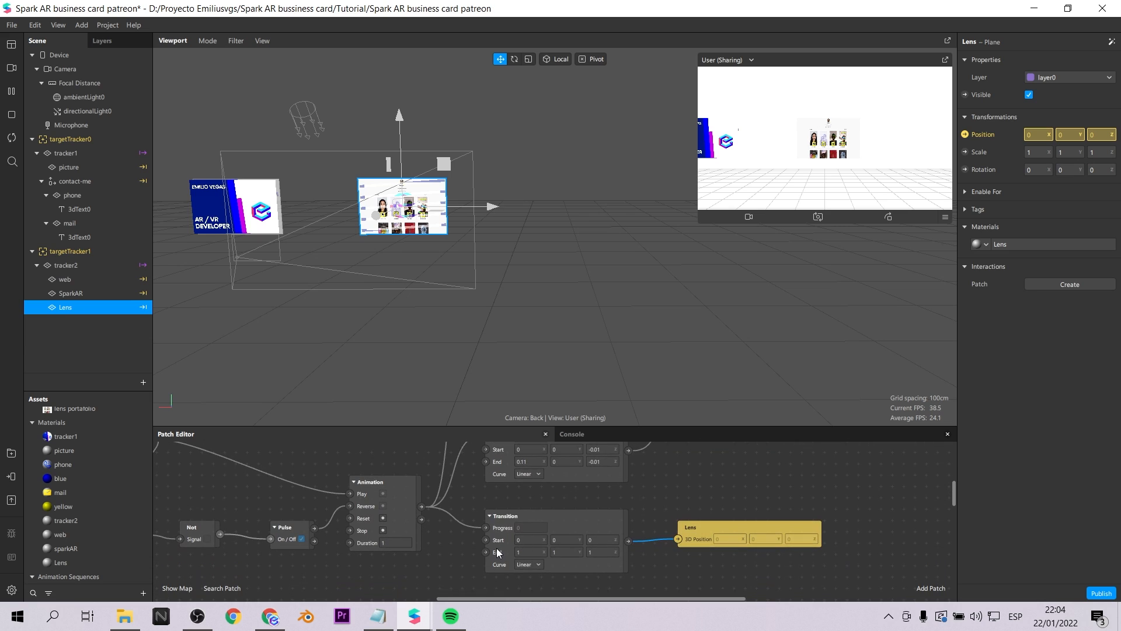
- Set the Lens Transition's end X to -0.11 and its end Y to 0
click(525, 552)
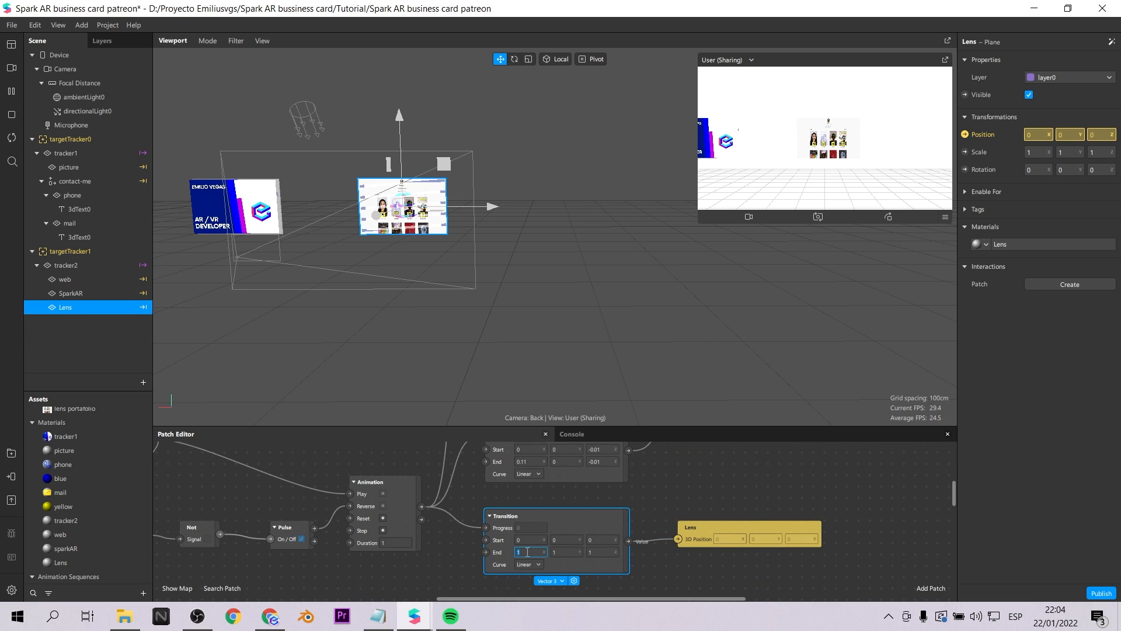
key(Return)
click(565, 553)
text(0)
key(Return)
- Set the Lens Transition's start Z to -0.01 and copy that value to its end Z
click(596, 539)
scroll(601, 541, up, 3)
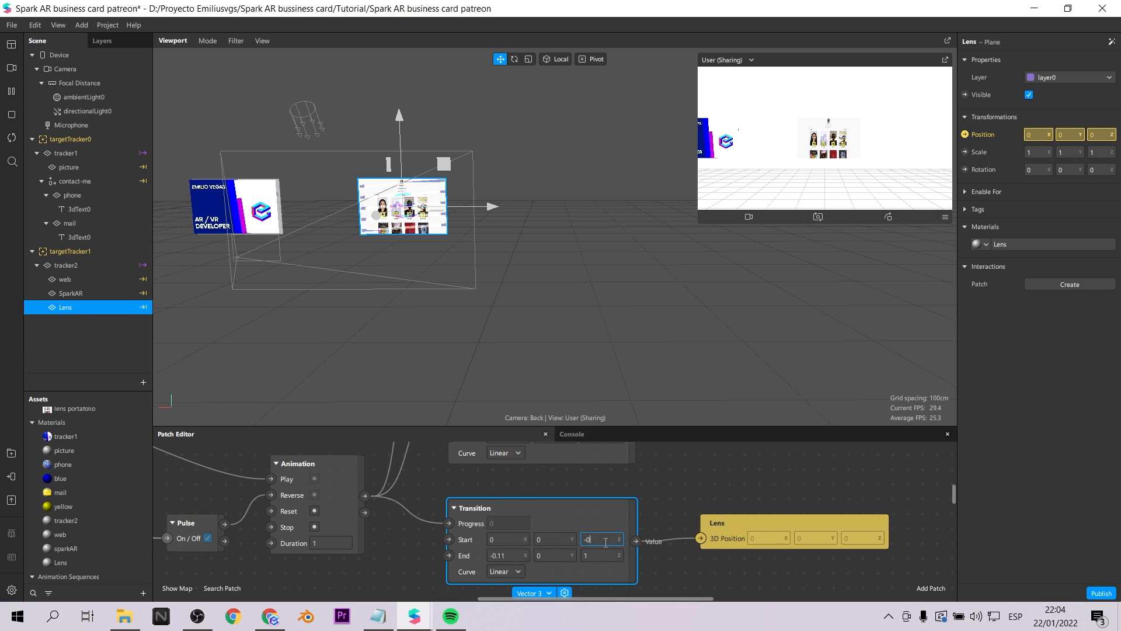
scroll(606, 542, up, 1)
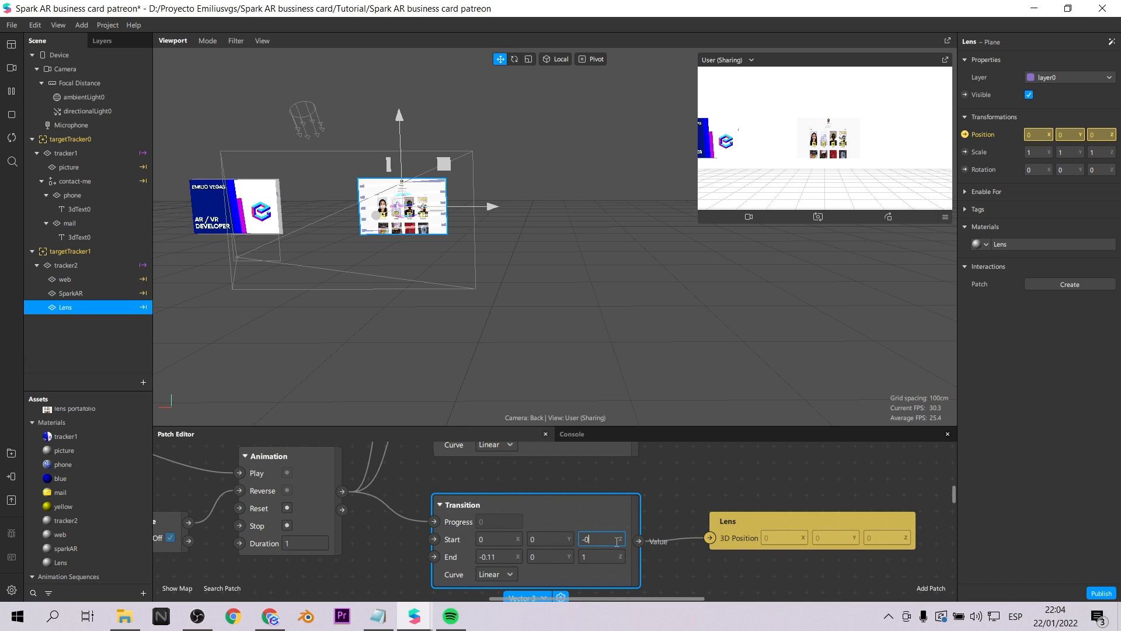
text(.01)
key(Return)
click(614, 541)
key(ctrl+c)
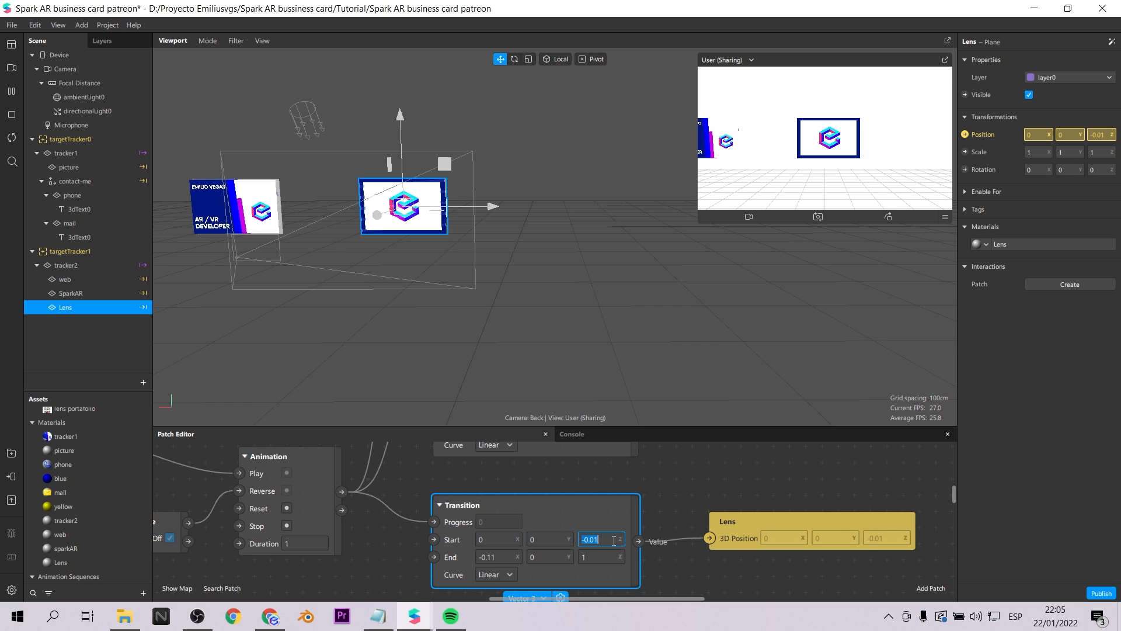
click(603, 559)
key(ctrl+v)
key(Return)
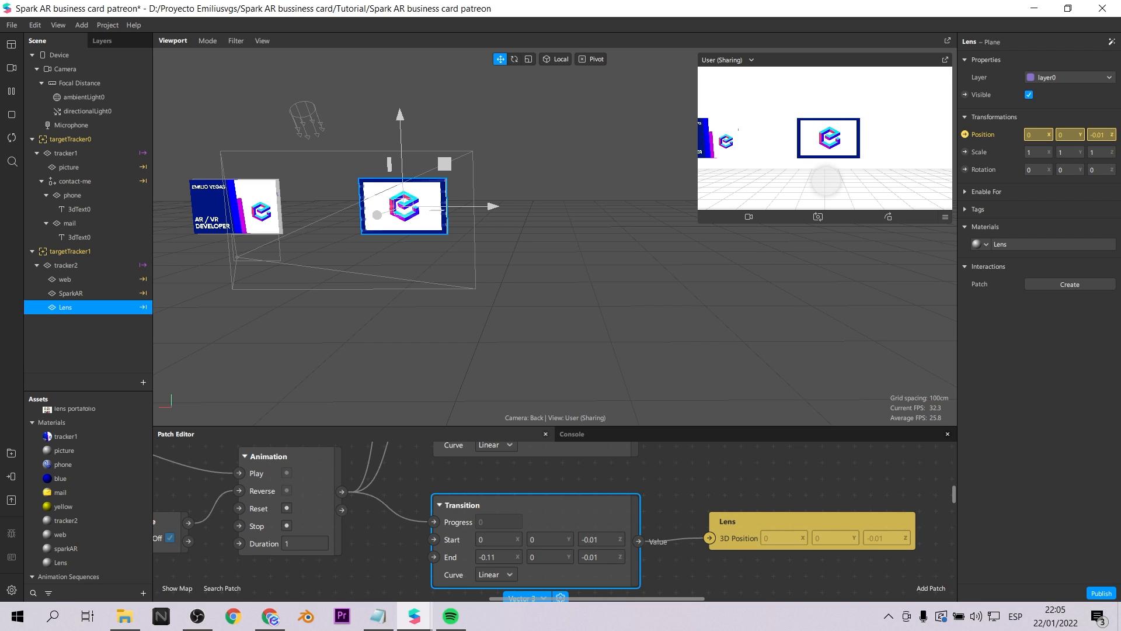
- Test the tap animation of the web, SparkAR and Lens planes by toggling it repeatedly in the preview
click(822, 147)
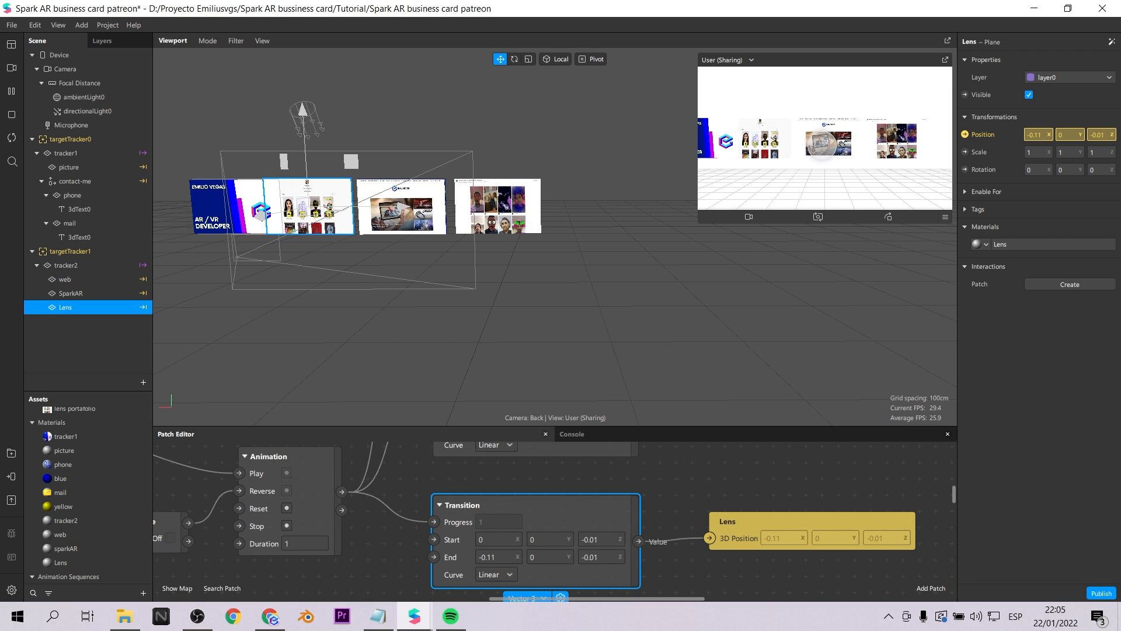
click(828, 142)
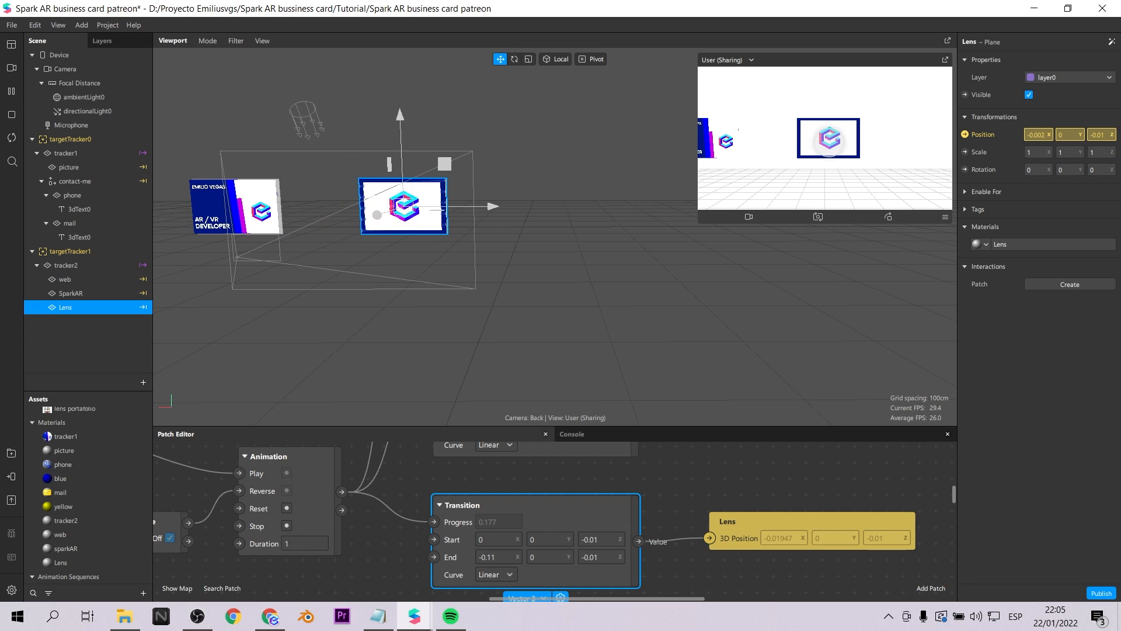
click(828, 142)
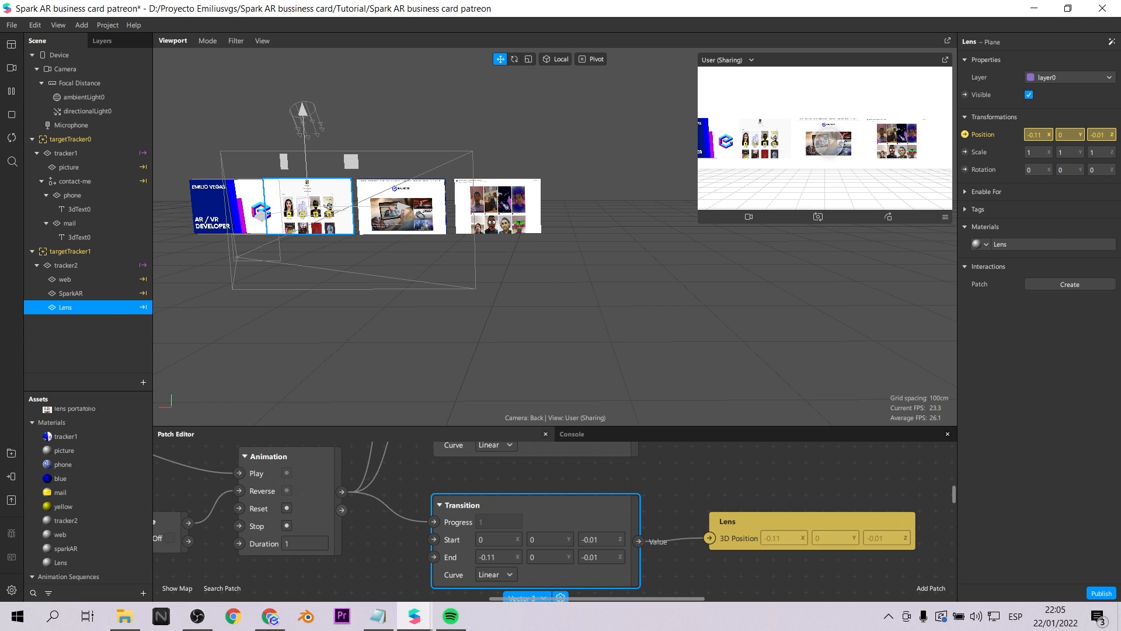
- Retract the portfolio planes in the preview and add a 3D Text object under tracker2
click(828, 142)
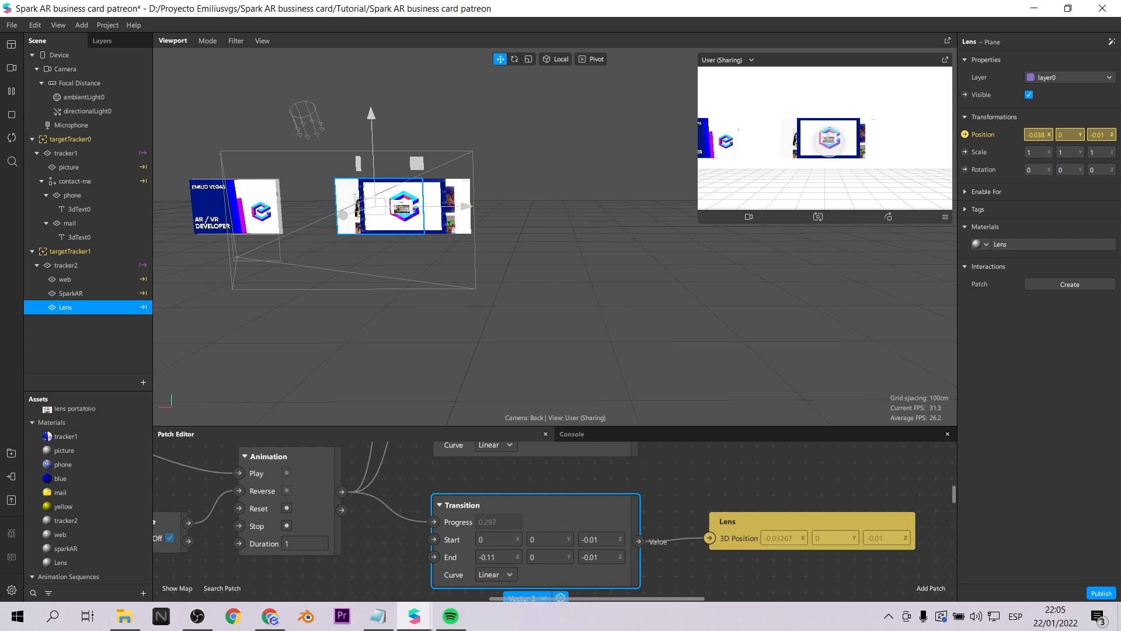
ctrl+scroll(687, 518, down, 5)
scroll(716, 520, up, 2)
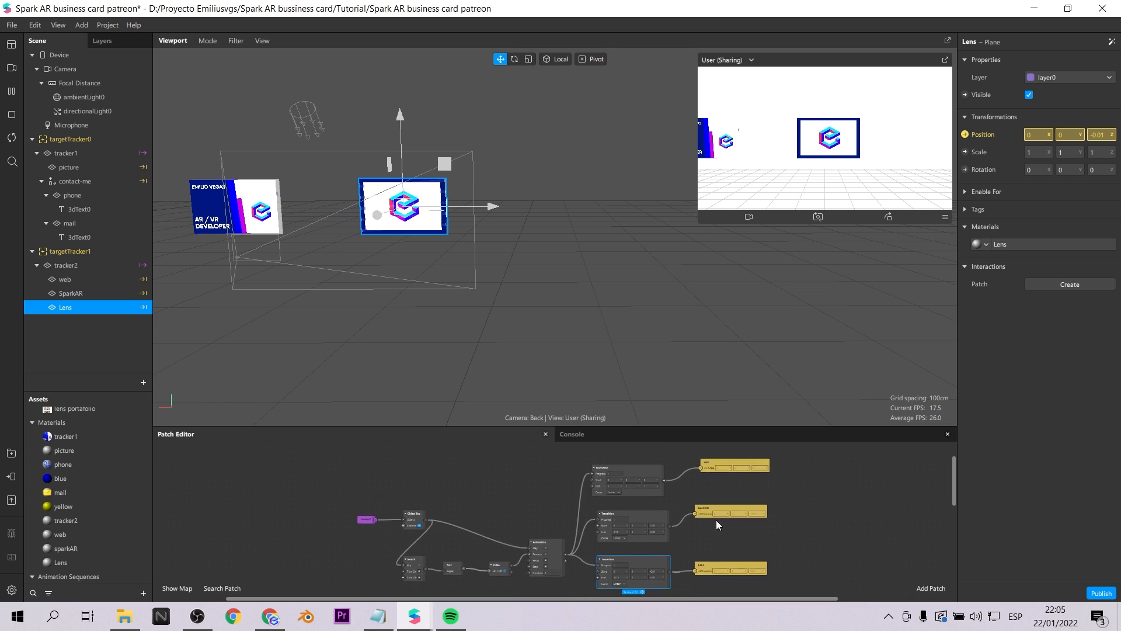
scroll(716, 519, down, 4)
right_click(83, 266)
mouse_move(111, 277)
click(221, 385)
- Place the new 3D text above the back card at about X -0.030, Y 0.0998, narrow it, and set its text to "+50MM views"
drag(400, 116, 398, 60)
click(529, 59)
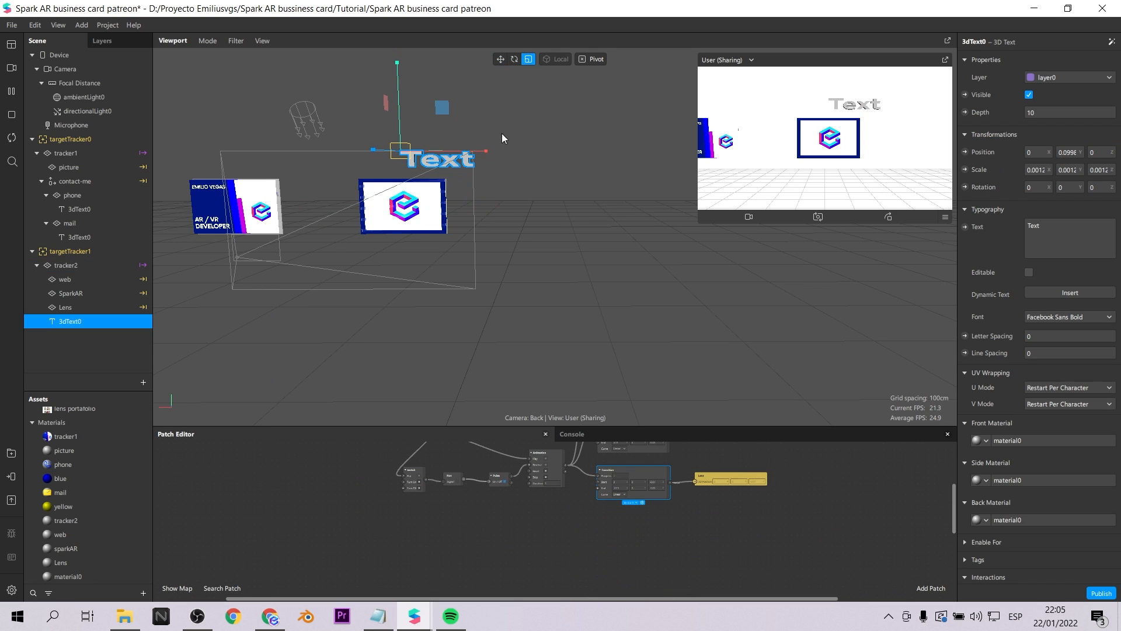
drag(494, 151, 464, 151)
click(500, 59)
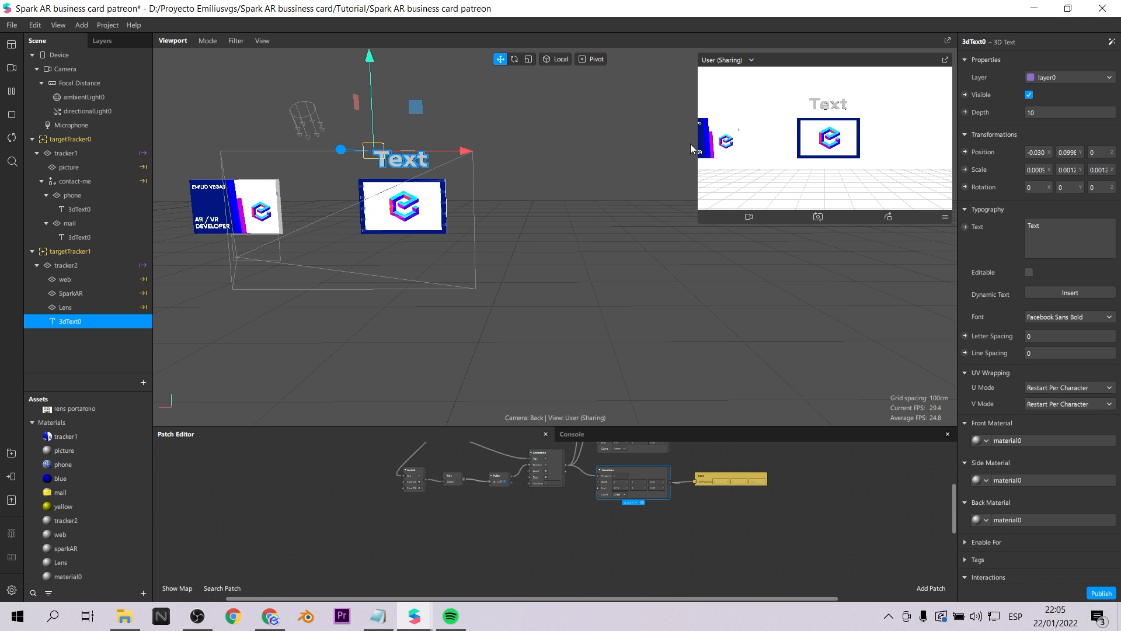
double_click(1033, 226)
text(+50MM views)
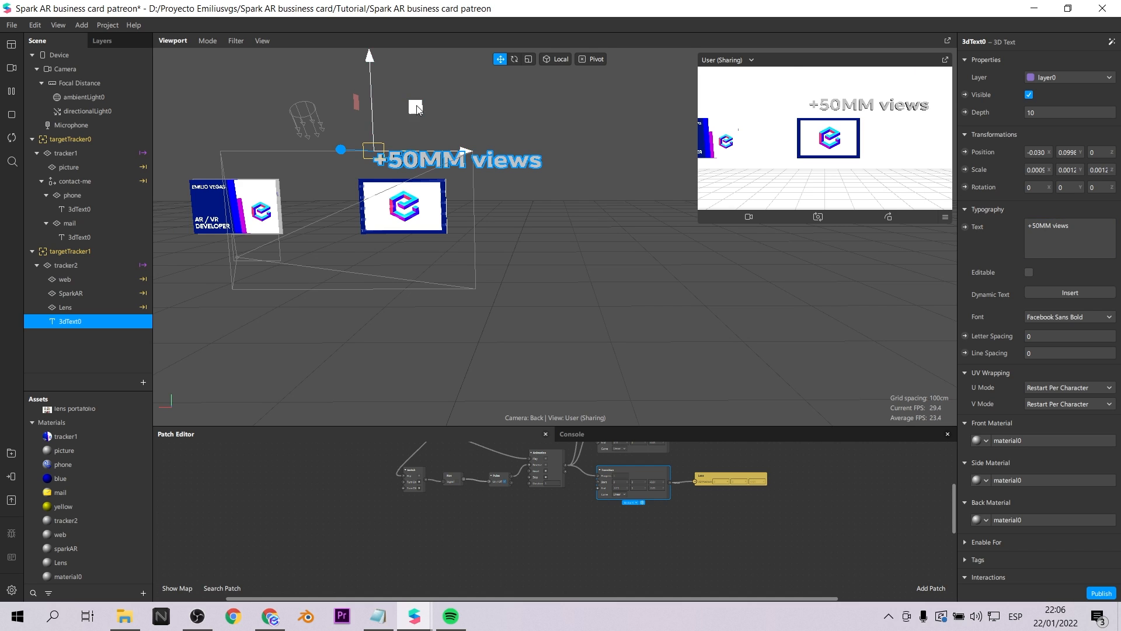
- Shrink the views text to the card's width at about X -0.049 and assign the yellow material to its front
text(r)
drag(417, 109, 391, 103)
key(w)
drag(466, 150, 450, 150)
scroll(545, 225, down, 3)
scroll(544, 225, up, 3)
key(r)
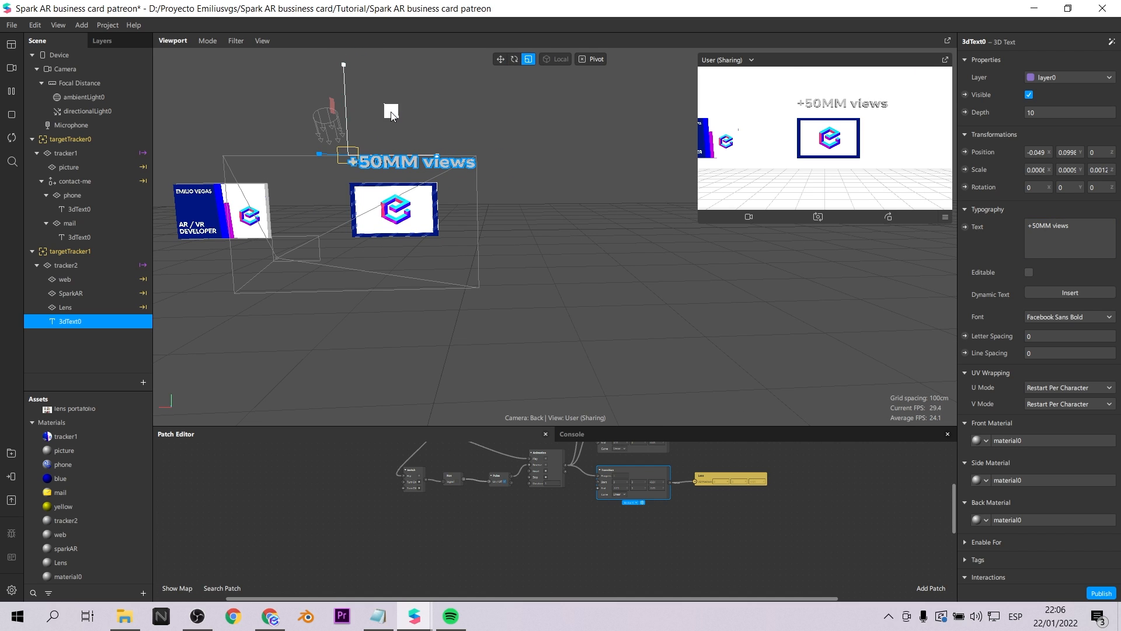
drag(391, 114, 366, 114)
click(987, 440)
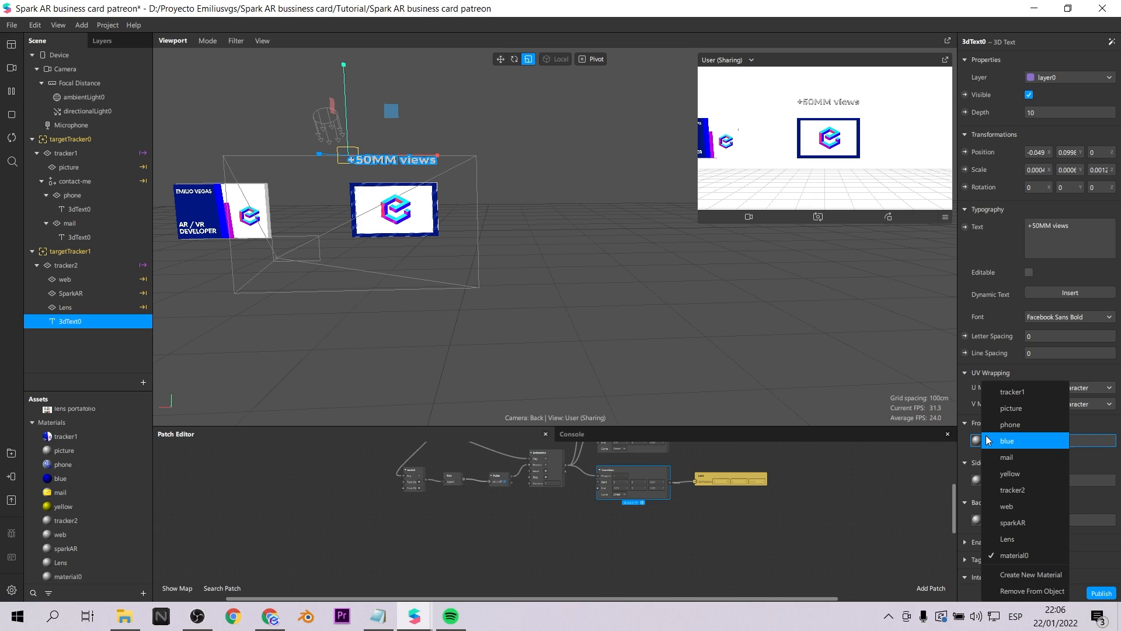
click(1039, 471)
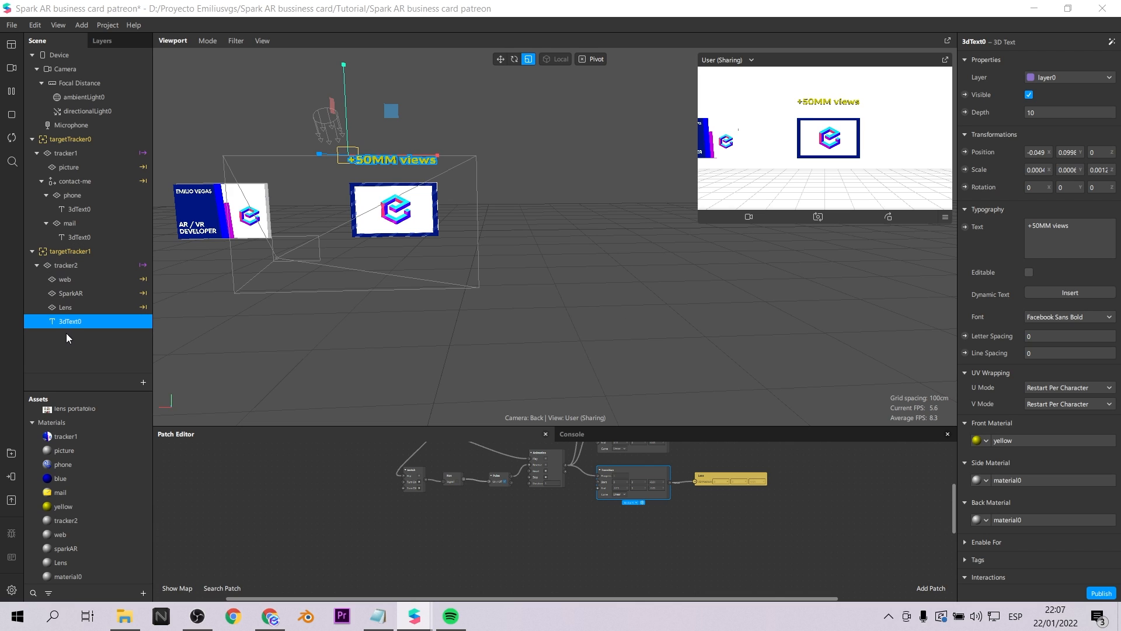
- Create a visibility patch for the views text and connect a new Switch patch to it
click(964, 95)
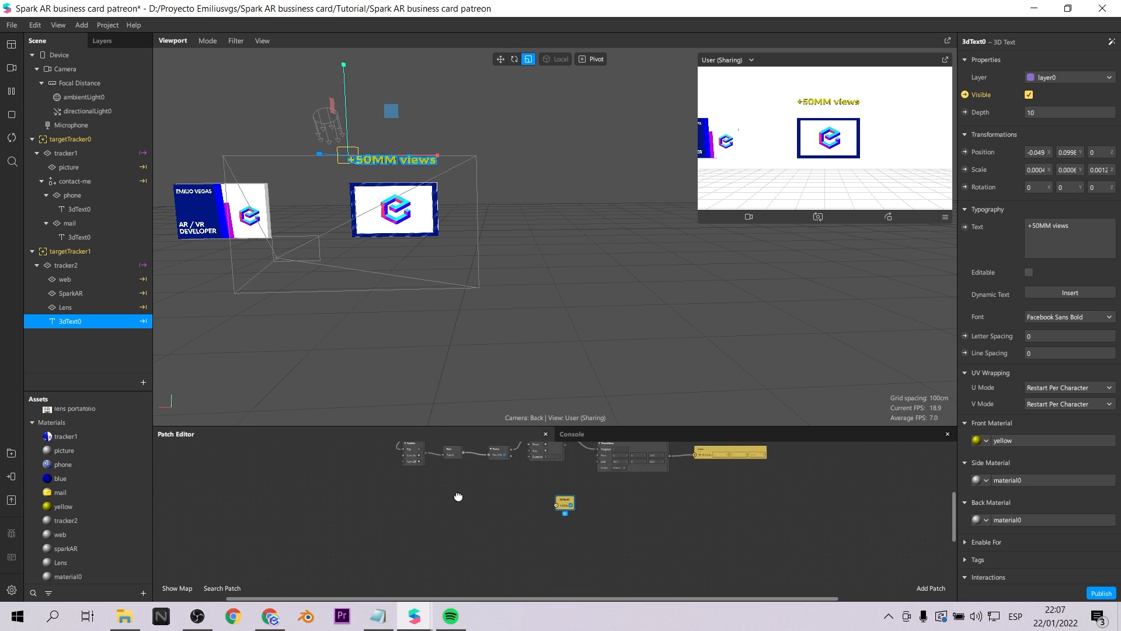
ctrl+scroll(509, 508, up, 4)
scroll(476, 489, up, 1)
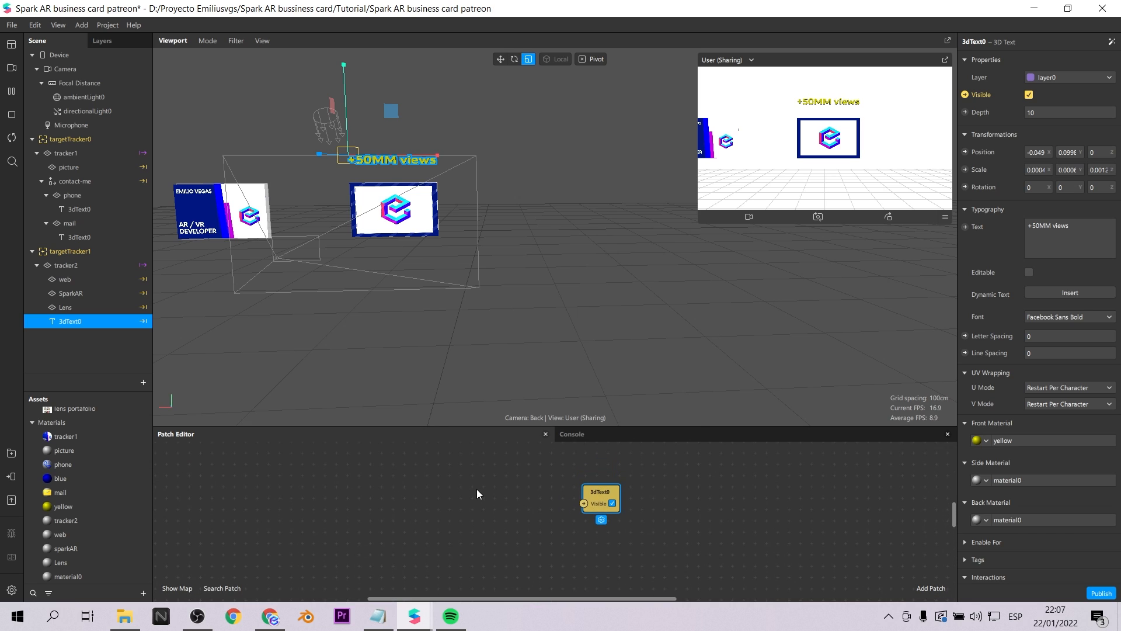
right_click(475, 488)
text(switch)
key(Return)
mouse_move(576, 519)
mouse_down()
mouse_move(495, 480)
mouse_move(584, 504)
mouse_up()
- Connect the Animation patch's second output to the new Switch's Flip input and place the Switch and text patches below the Lens Transition
scroll(420, 486, up, 3)
scroll(369, 508, up, 2)
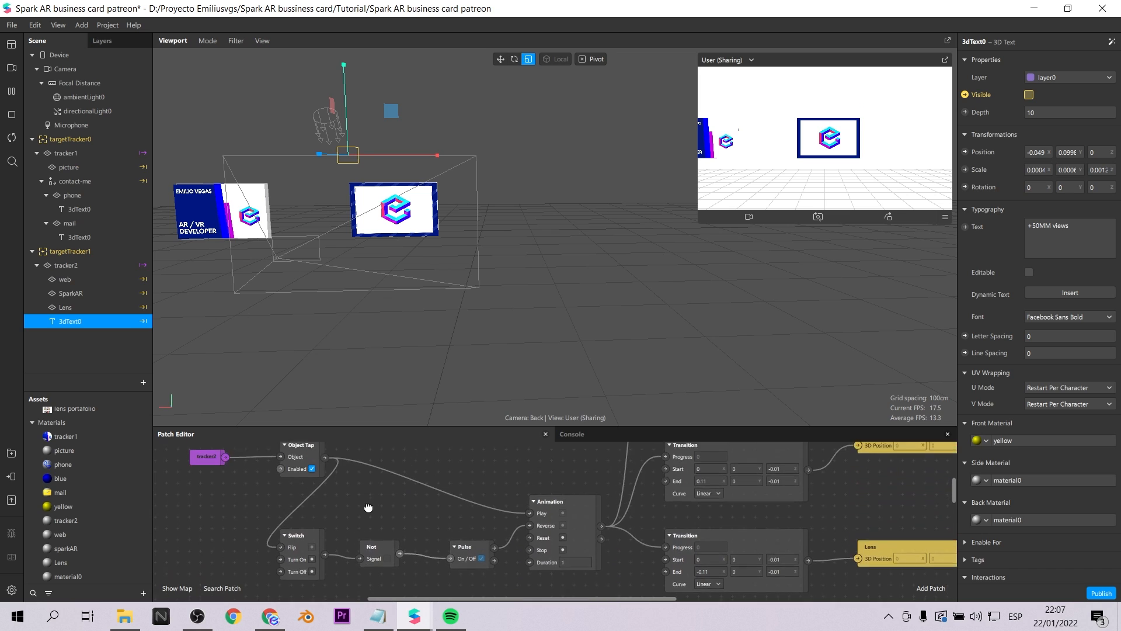
ctrl+scroll(369, 508, down, 3)
scroll(369, 508, down, 2)
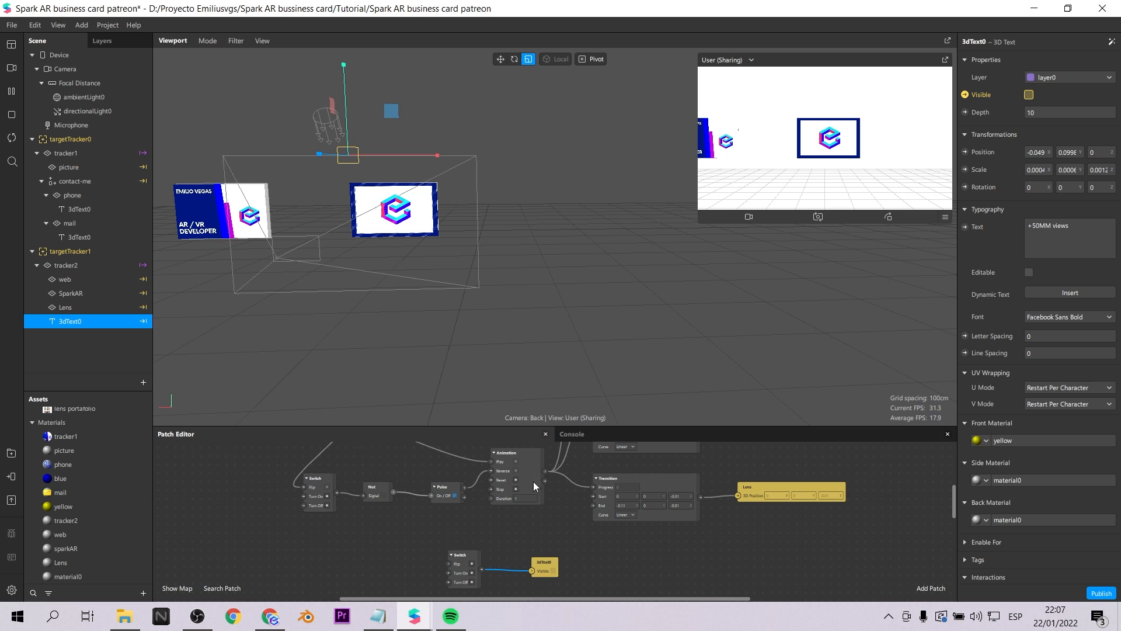
drag(544, 481, 445, 563)
drag(573, 583, 611, 544)
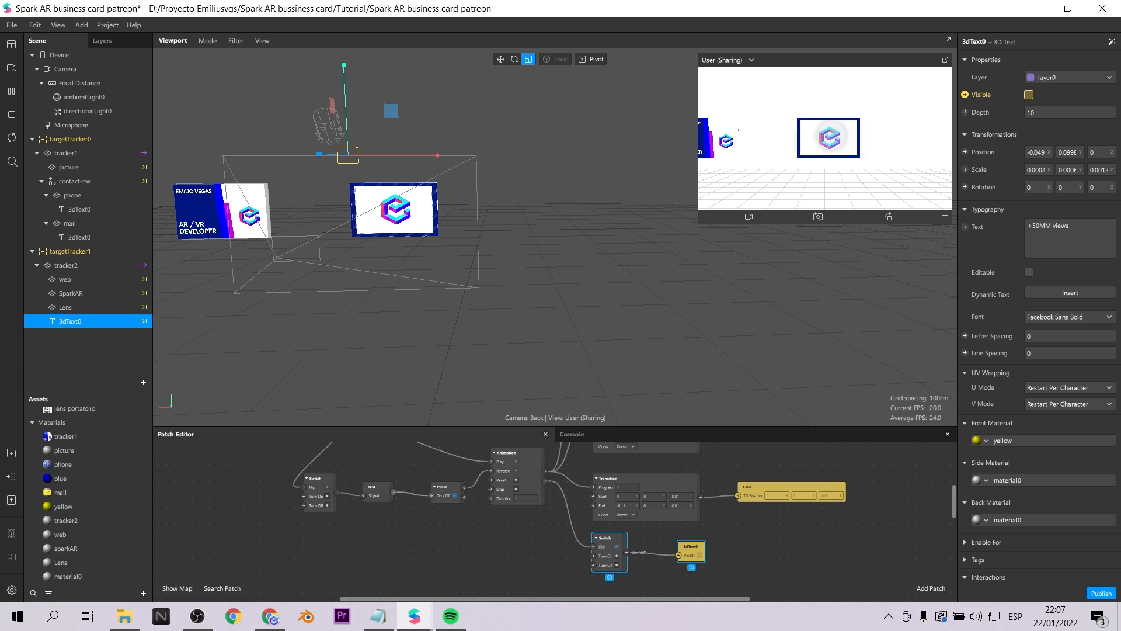
click(776, 551)
- Rename the views 3D text to "50mm" and duplicate it
double_click(76, 322)
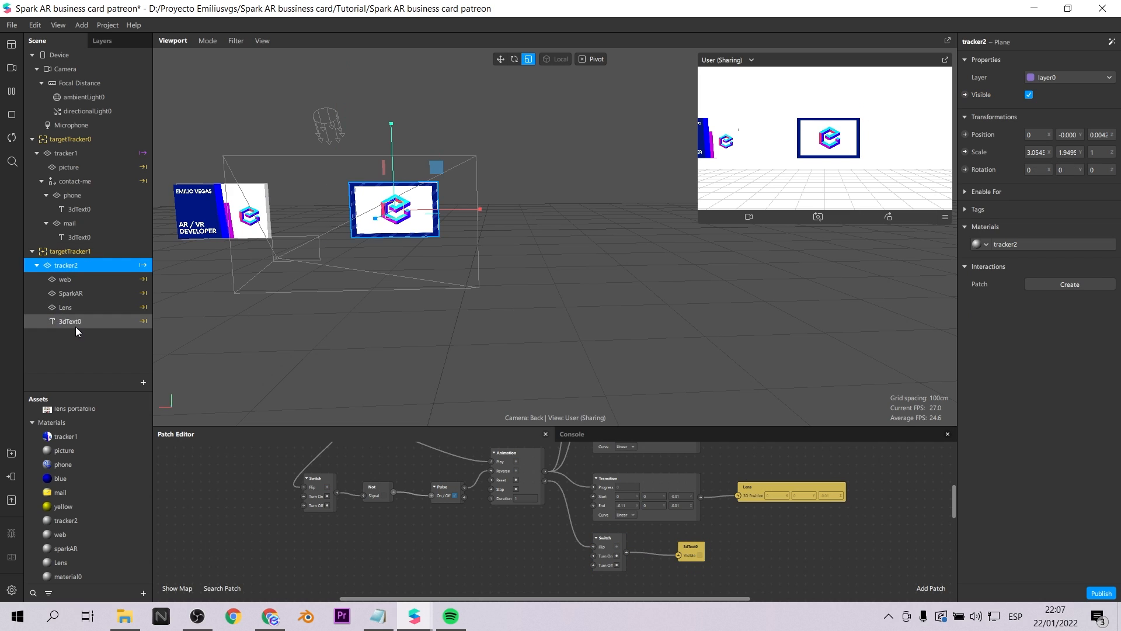
text(50mm)
key(Return)
right_click(74, 321)
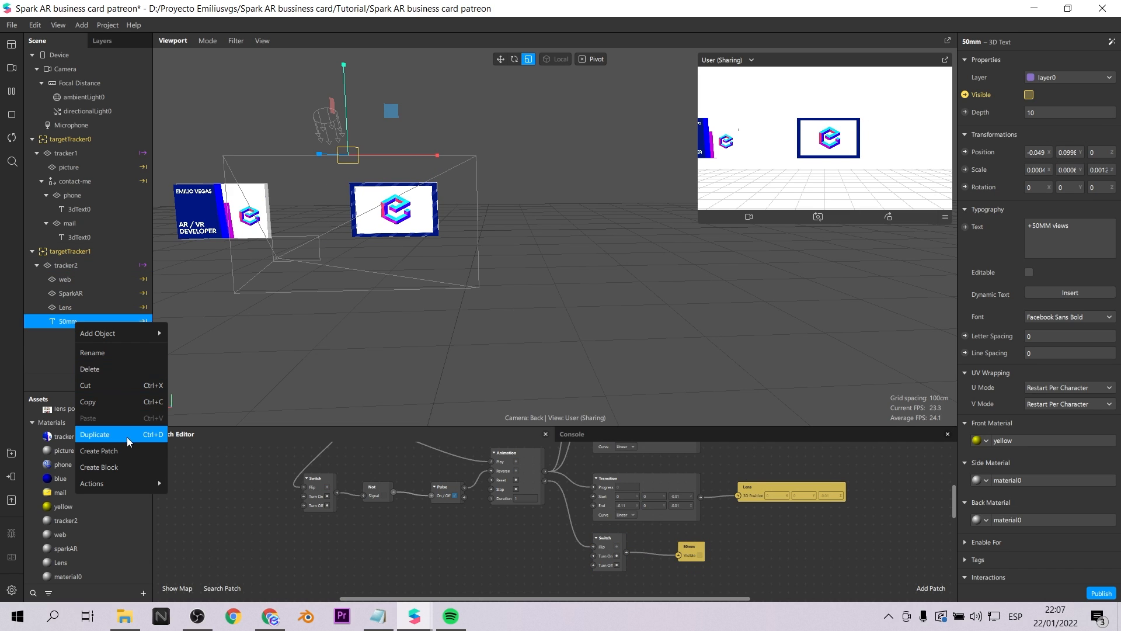
click(127, 437)
key(w)
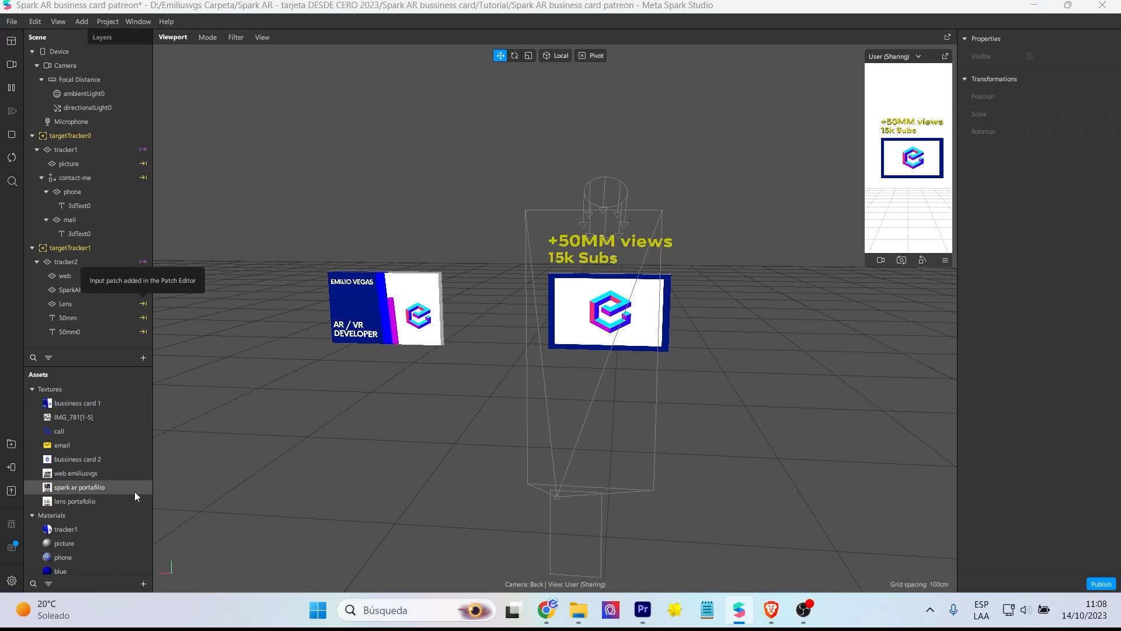
- Upload the project as a new effect and enter "Tarjeta de p" as its name
click(11, 491)
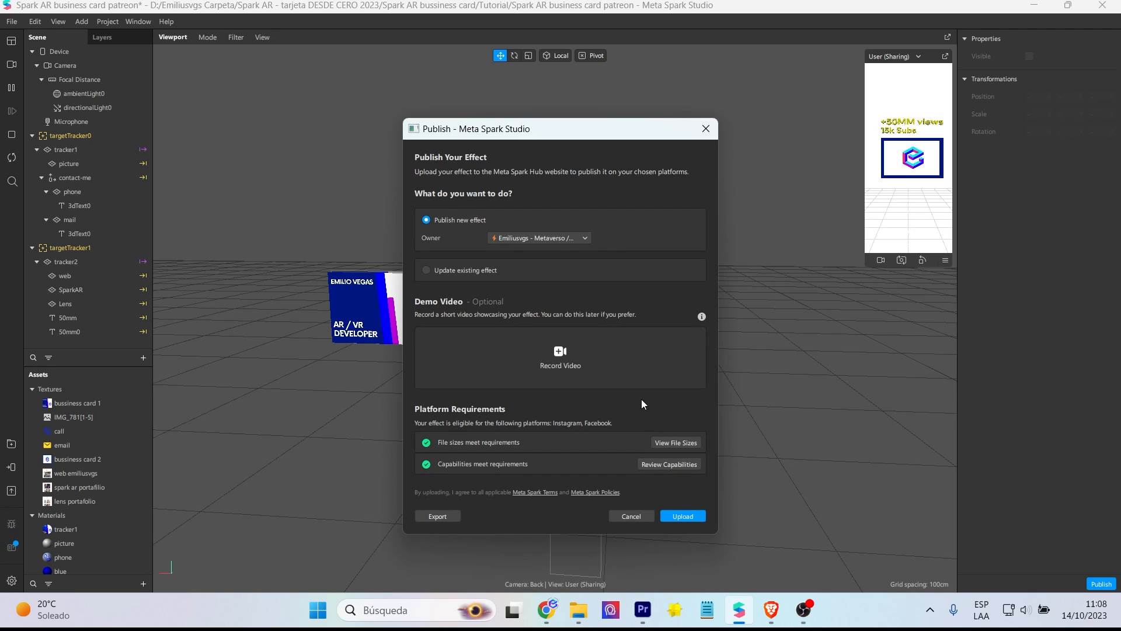
click(689, 516)
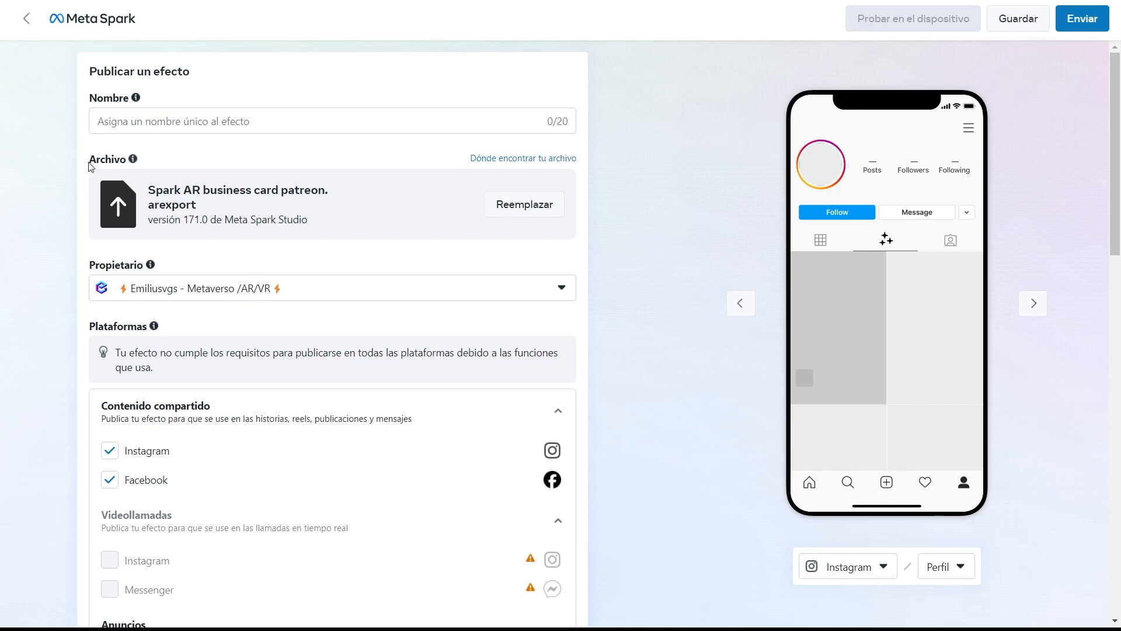
click(254, 125)
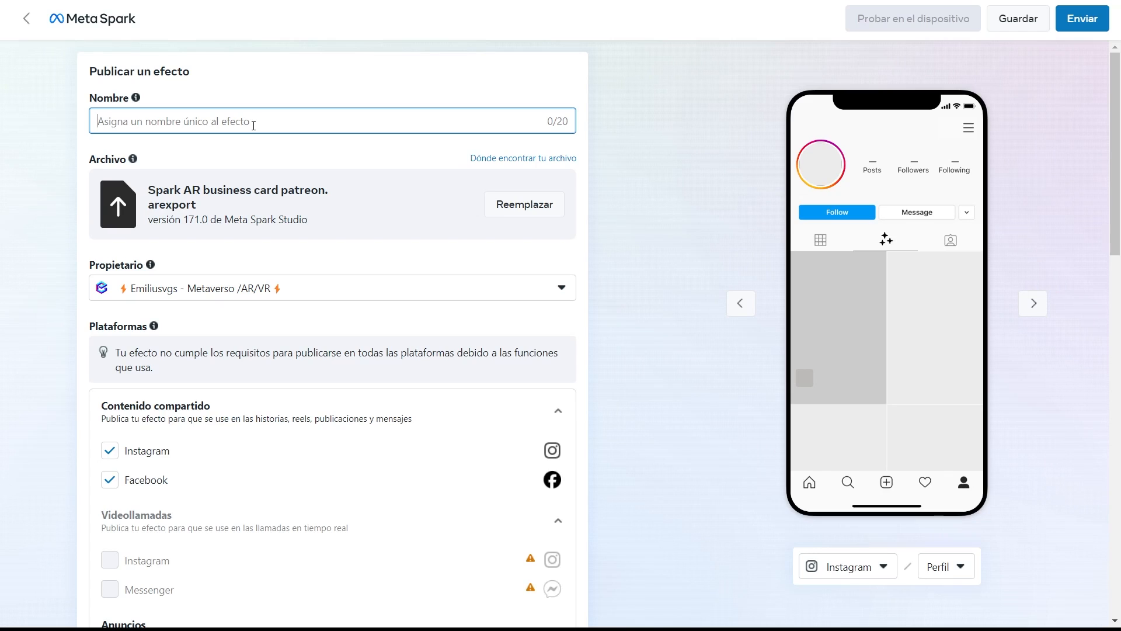
text(Tarjeta de presentac)
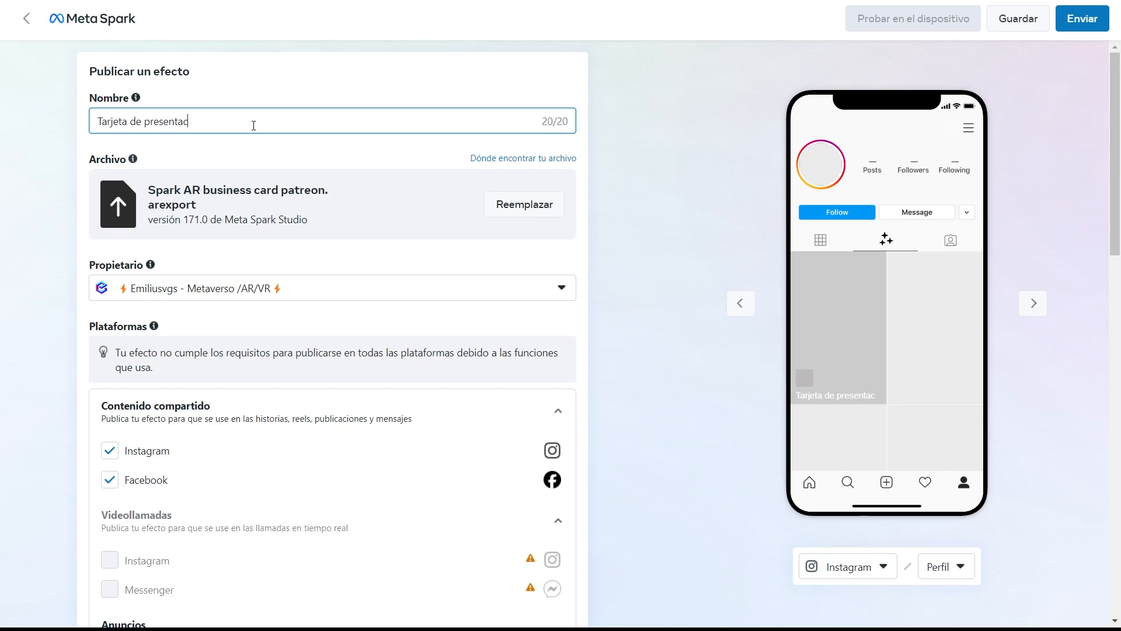
key(BackSpace)
key(BackSpace)
key(BackSpace)
key(BackSpace)
key(BackSpace)
key(BackSpace)
key(BackSpace)
key(BackSpace)
- Review the publishing form's platforms, audience, Instagram options, categories, keywords, demo video, icon and publication date settings
scroll(649, 327, down, 1)
scroll(1029, 218, down, 1)
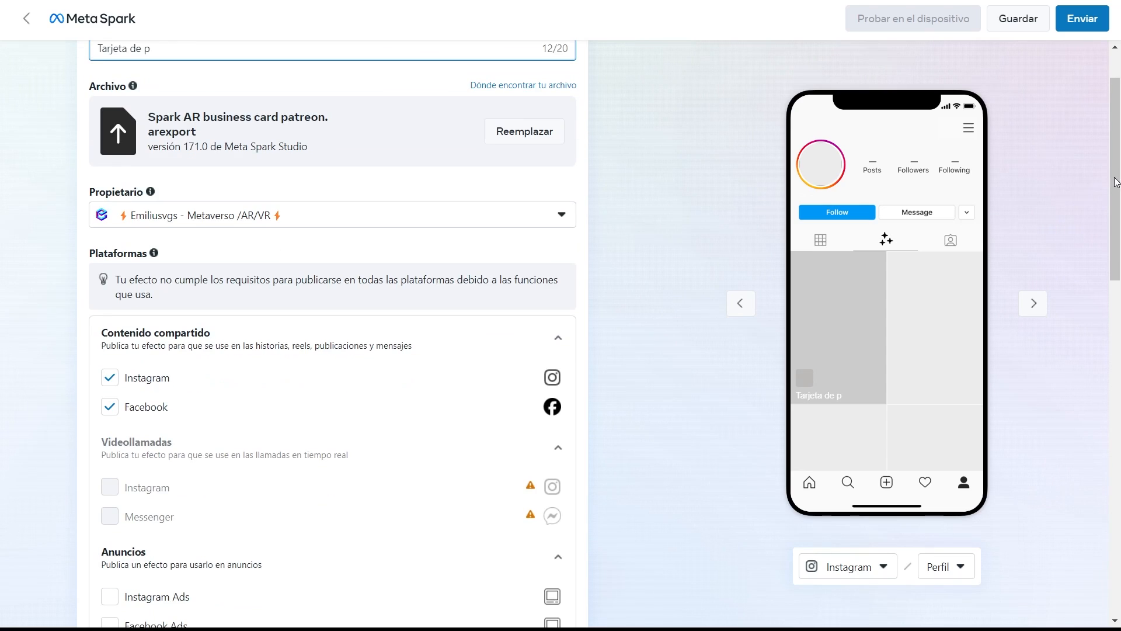
drag(1117, 181, 1120, 214)
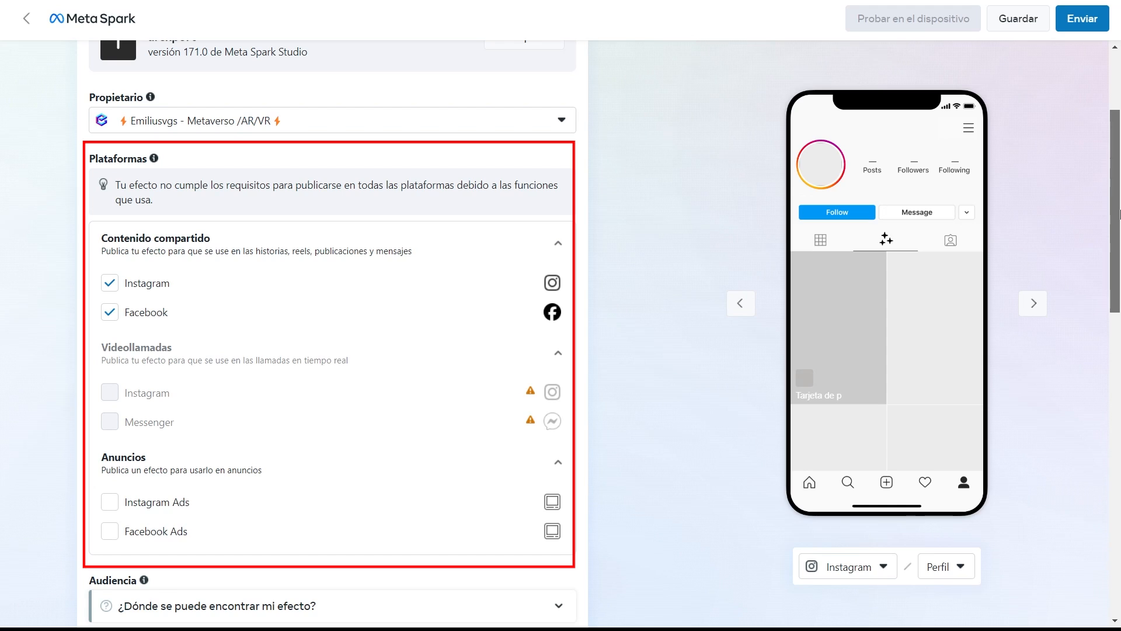
scroll(1119, 264, down, 1)
drag(1119, 264, 1116, 397)
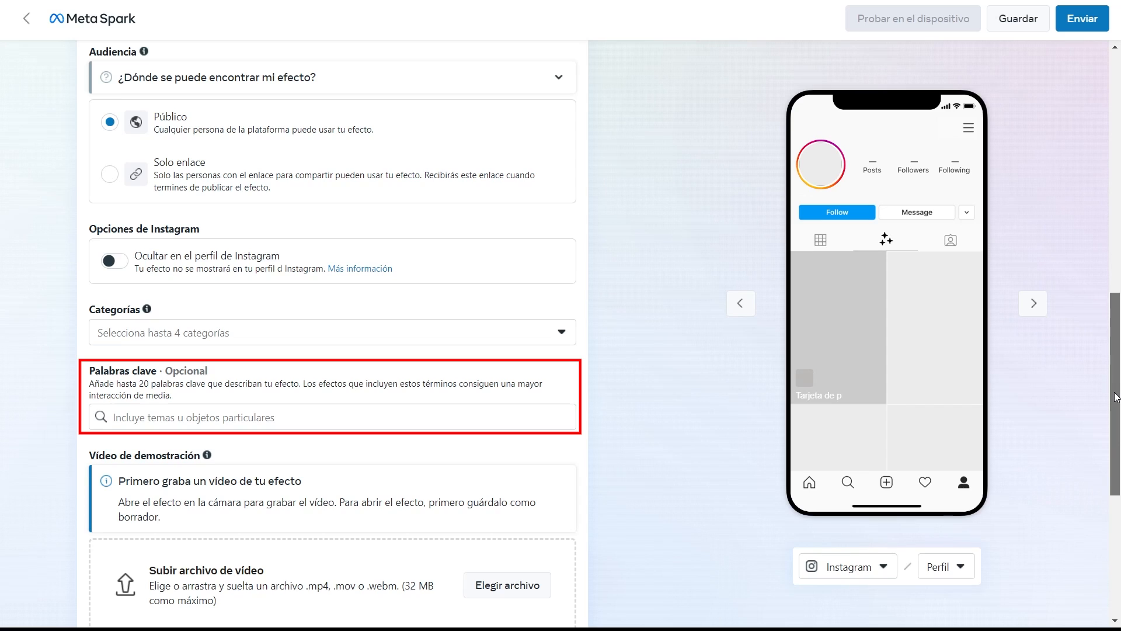
scroll(1115, 444, down, 3)
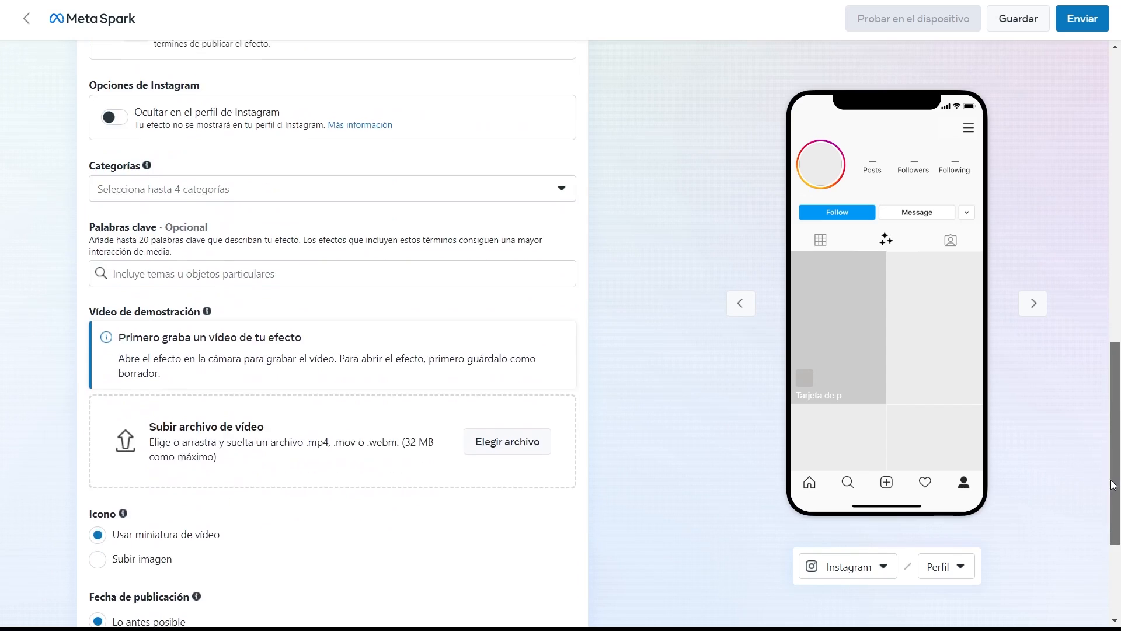
scroll(1112, 484, down, 4)
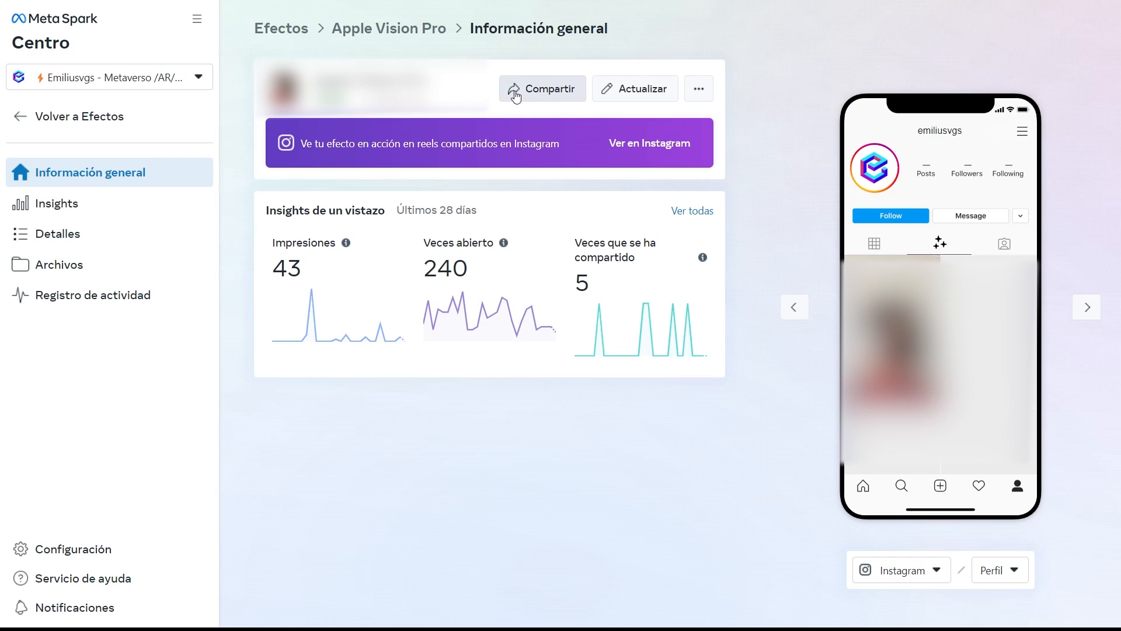
- Open the sharing options of the published effect and copy its Instagram link
click(514, 90)
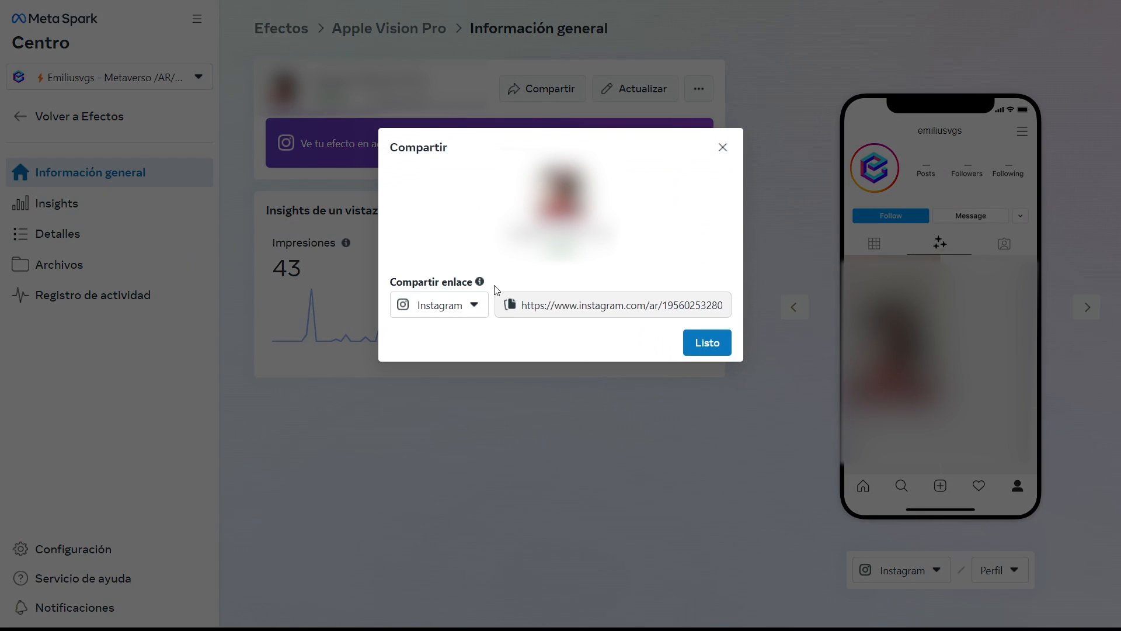
click(618, 316)
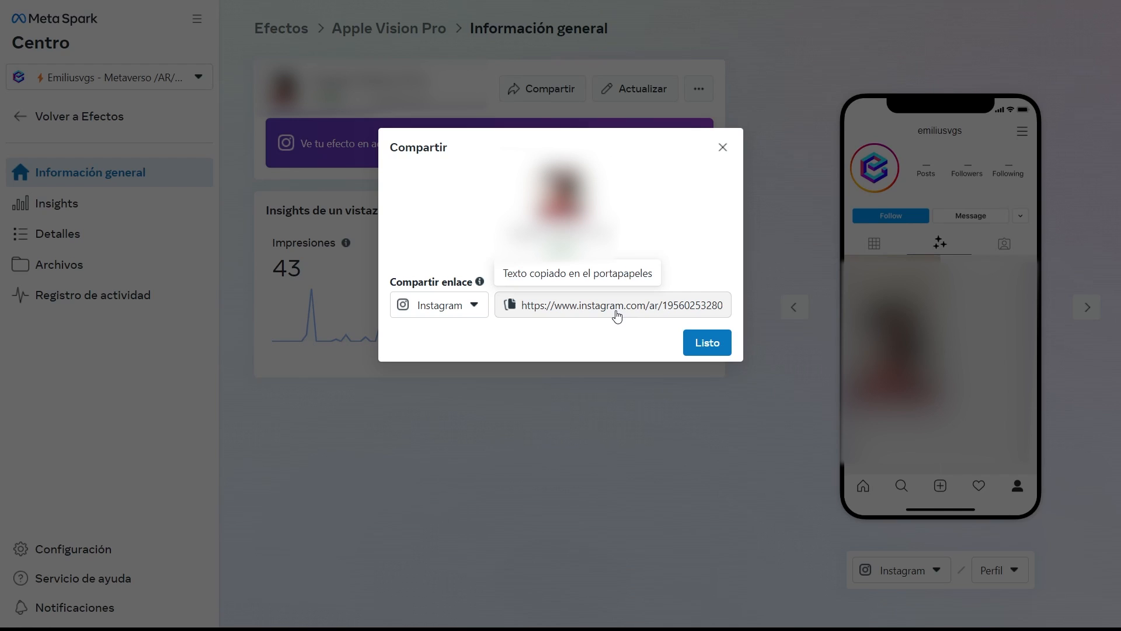
click(474, 307)
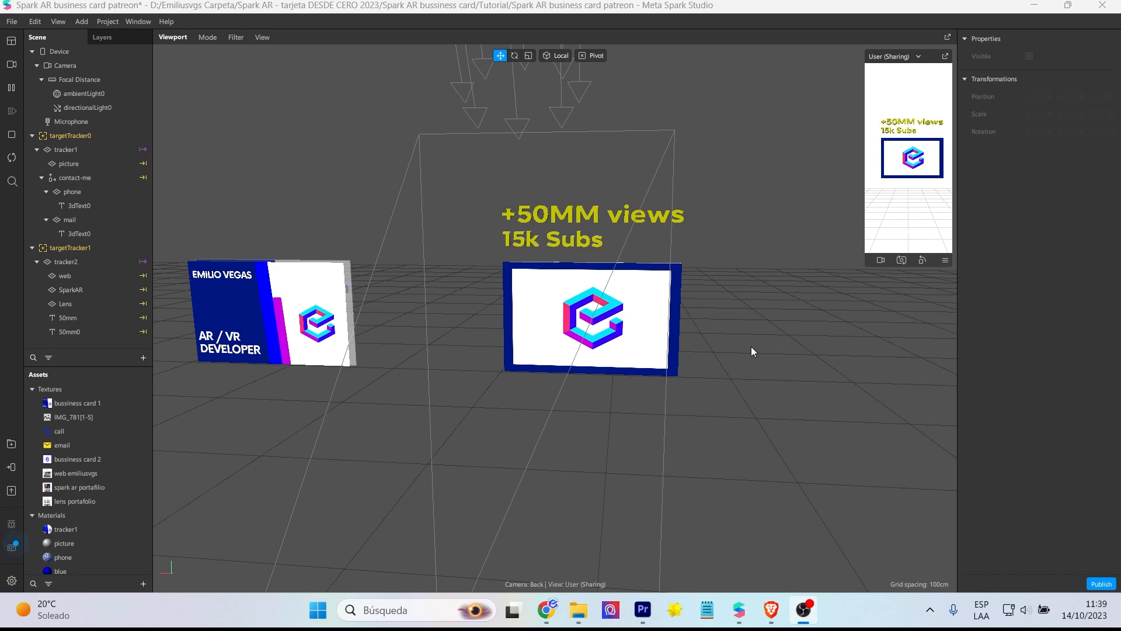
scroll(751, 346, up, 3)
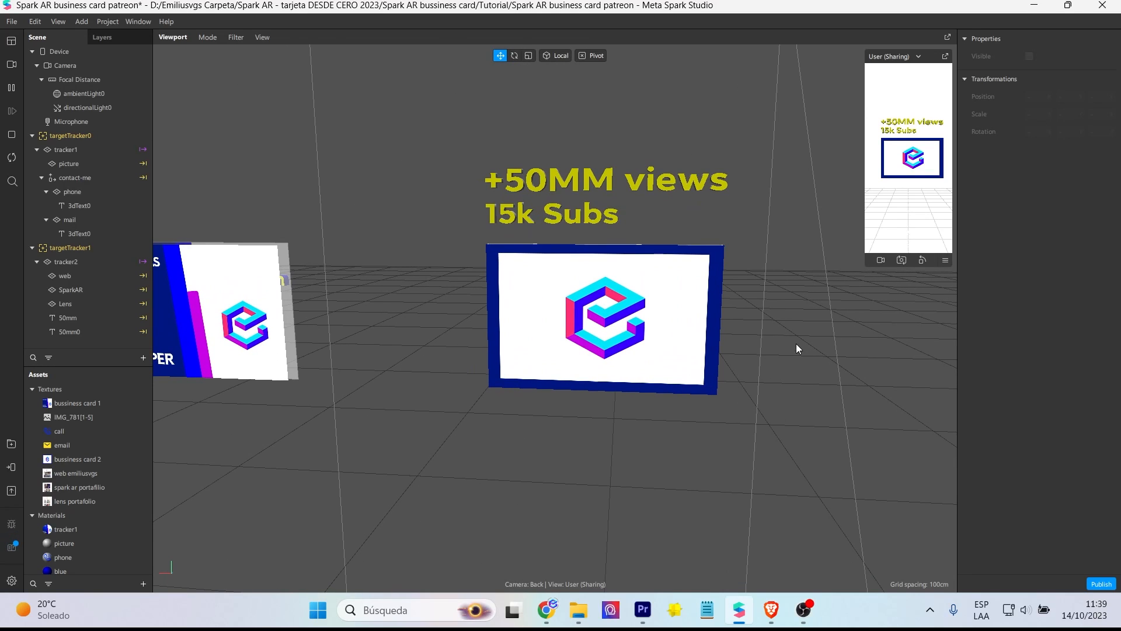
scroll(643, 461, up, 3)
right_drag(749, 462, 628, 272)
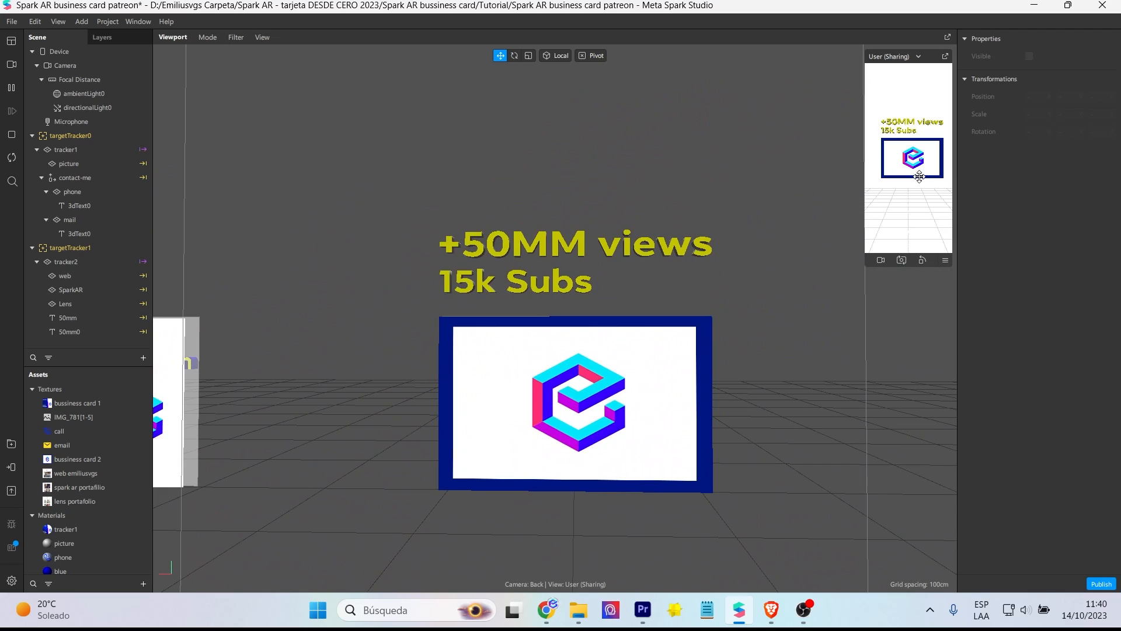
click(945, 260)
click(969, 282)
click(945, 260)
click(981, 265)
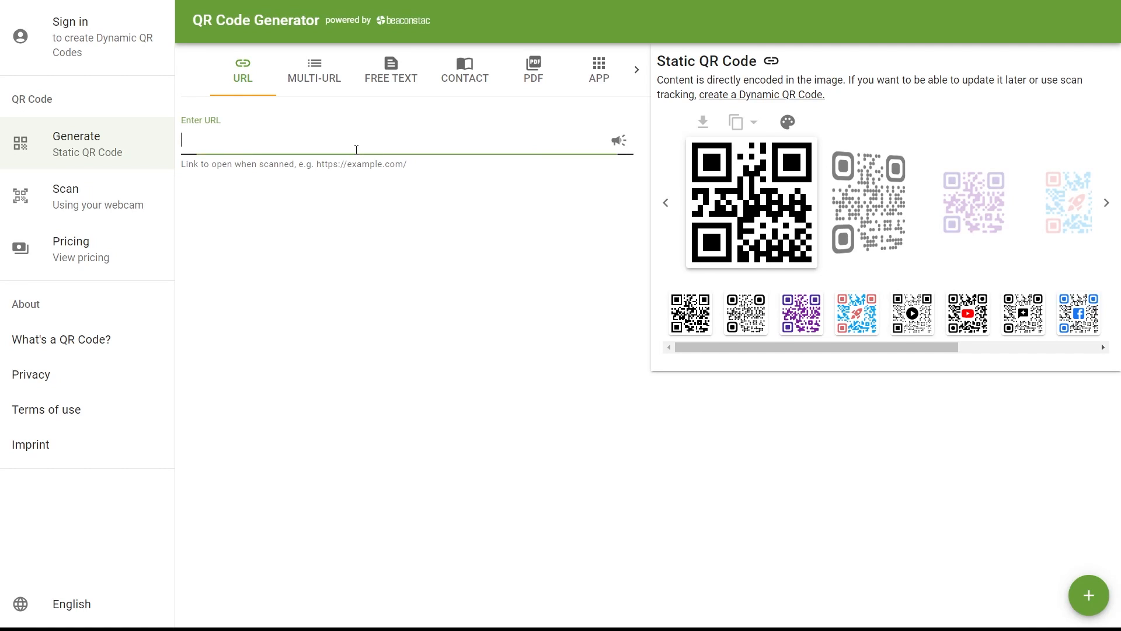
- In the QR Code Generator, paste the effect's Instagram link as the URL and download the code as a PNG named "descarga"
key(ctrl+v)
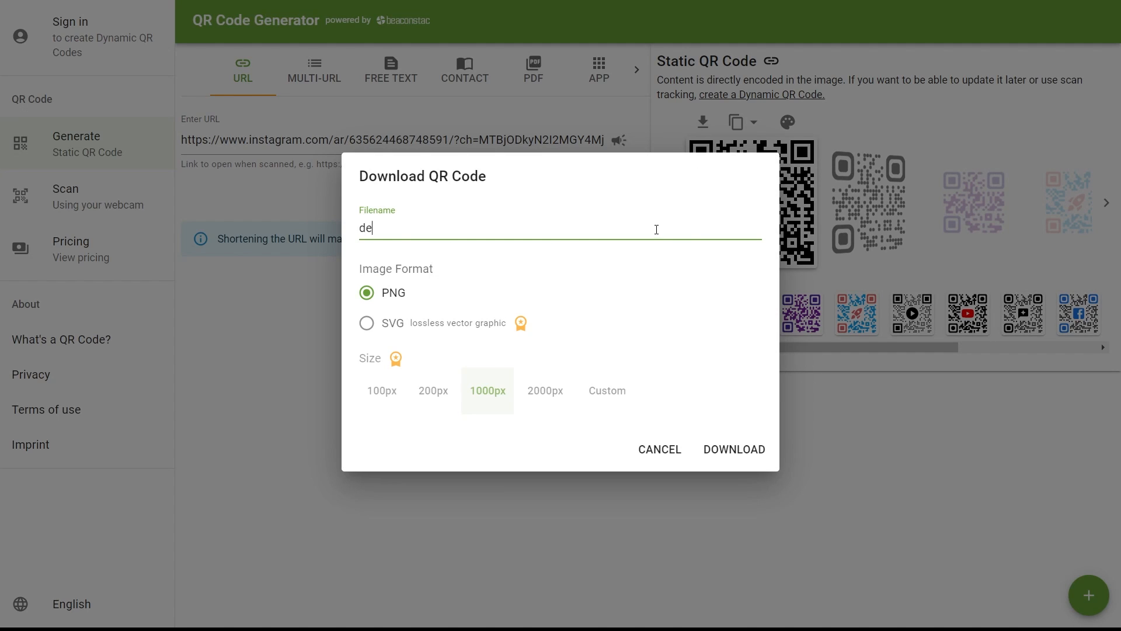
text(descarga)
key(Return)
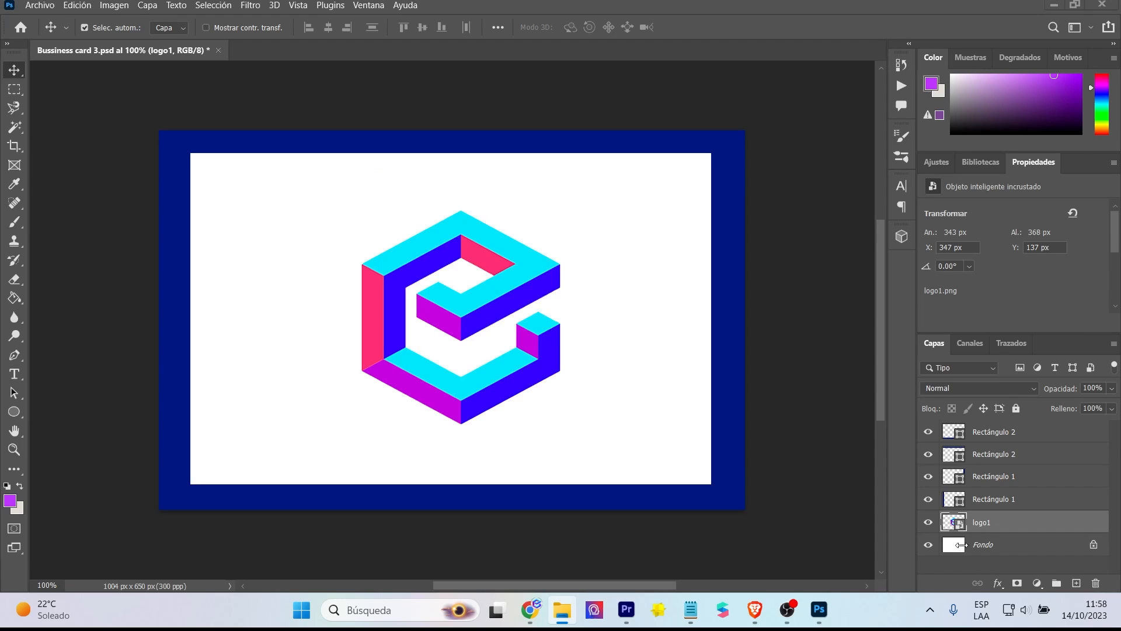
- In the Photoshop card design, hide the logo1 layer and place the downloaded QR code image on the canvas
click(928, 523)
drag(475, 310, 414, 251)
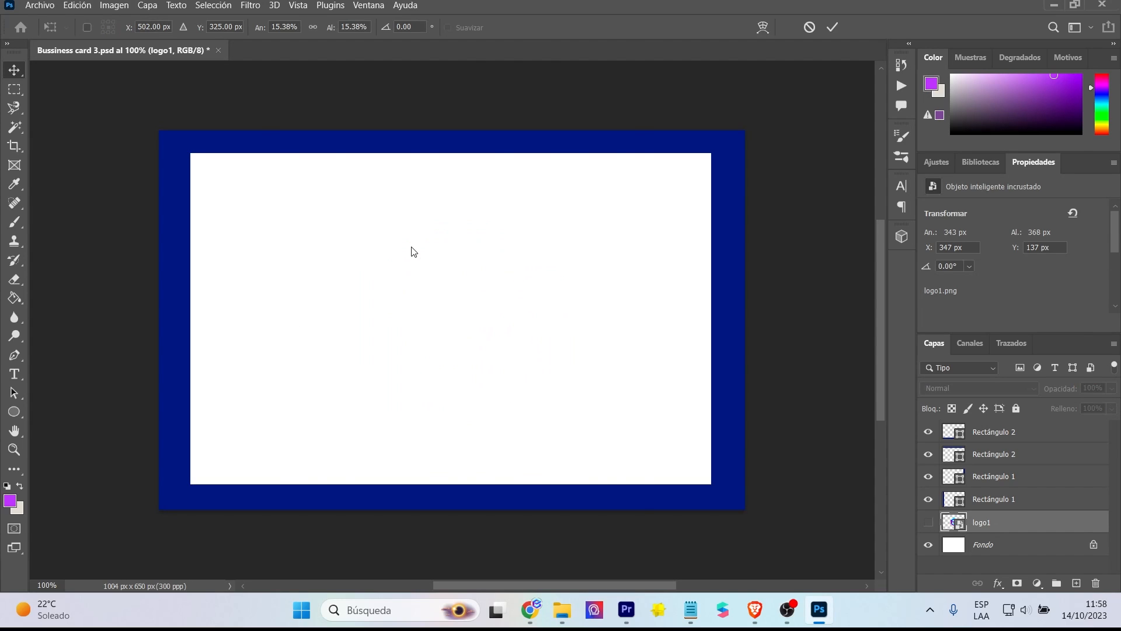
ctrl+drag(640, 133, 590, 168)
key(ctrl+z)
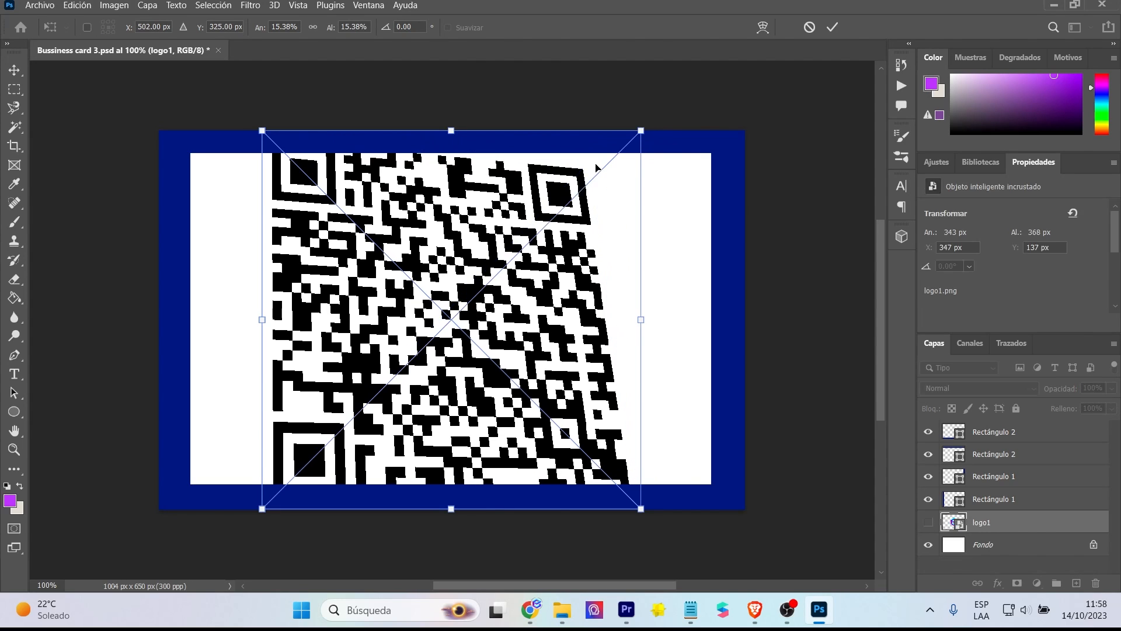
- Scale the QR code down to fit inside the white area, centre it on the card, and apply the transformation
drag(642, 134, 581, 187)
drag(505, 264, 529, 236)
key(Return)
key(ctrl+t)
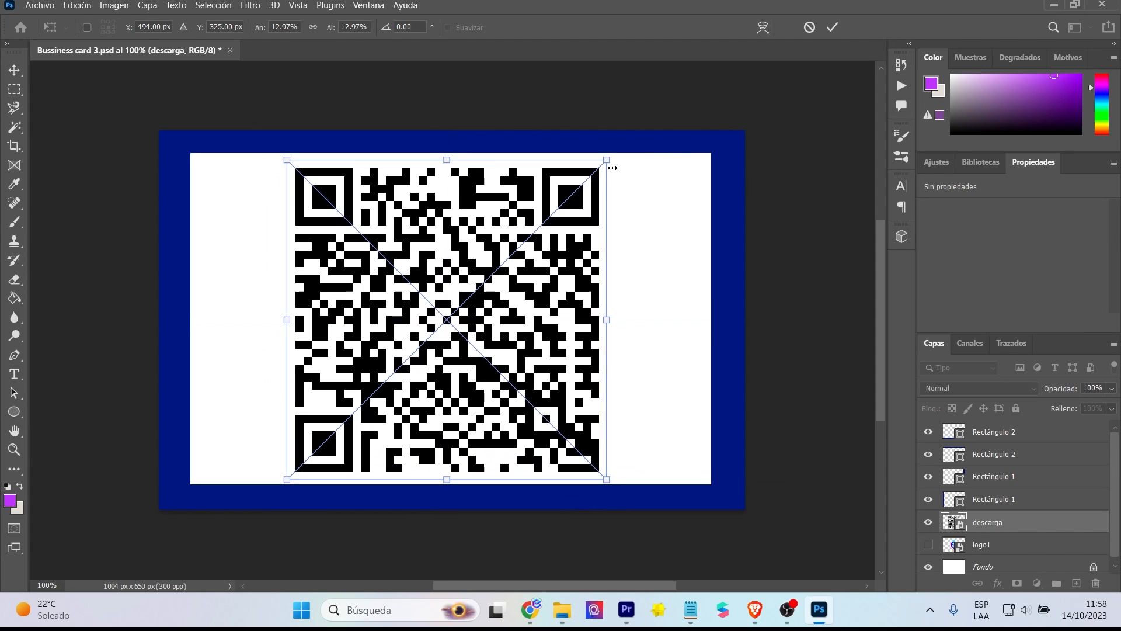
drag(607, 159, 584, 184)
drag(512, 230, 524, 227)
key(Return)
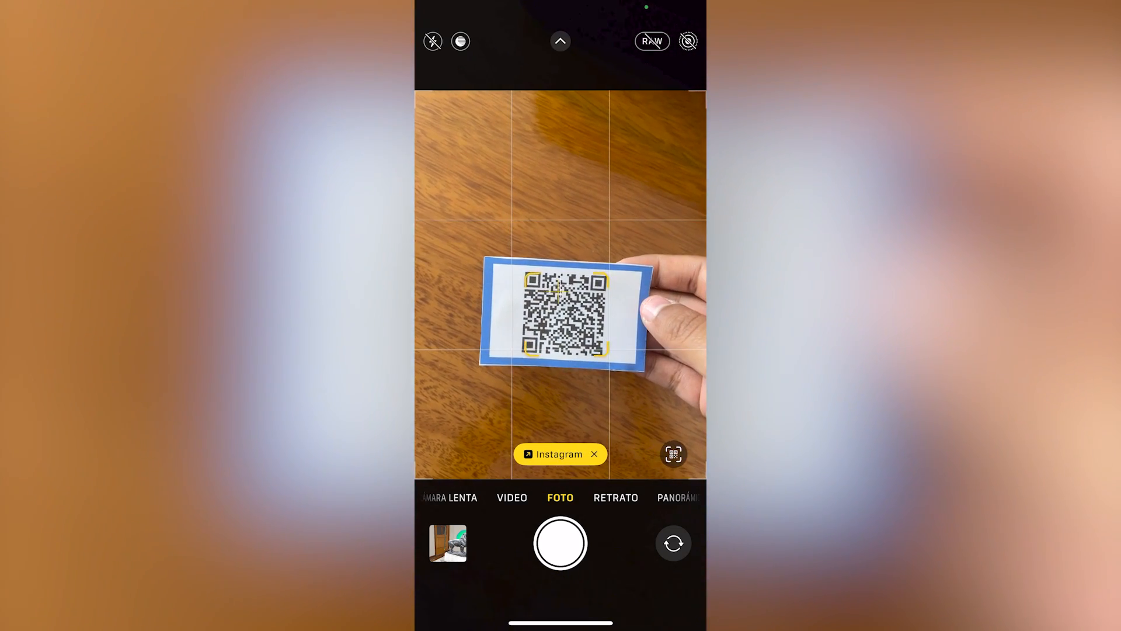
- On the phone, open the scanned QR link in Instagram and accept trying the effect
click(559, 454)
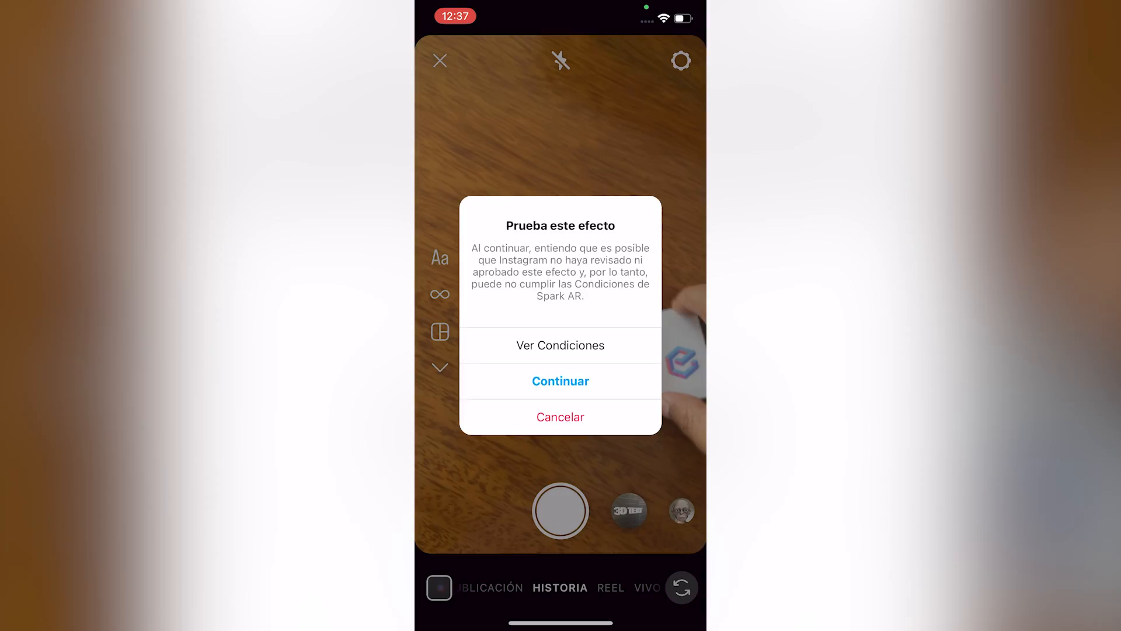
click(561, 381)
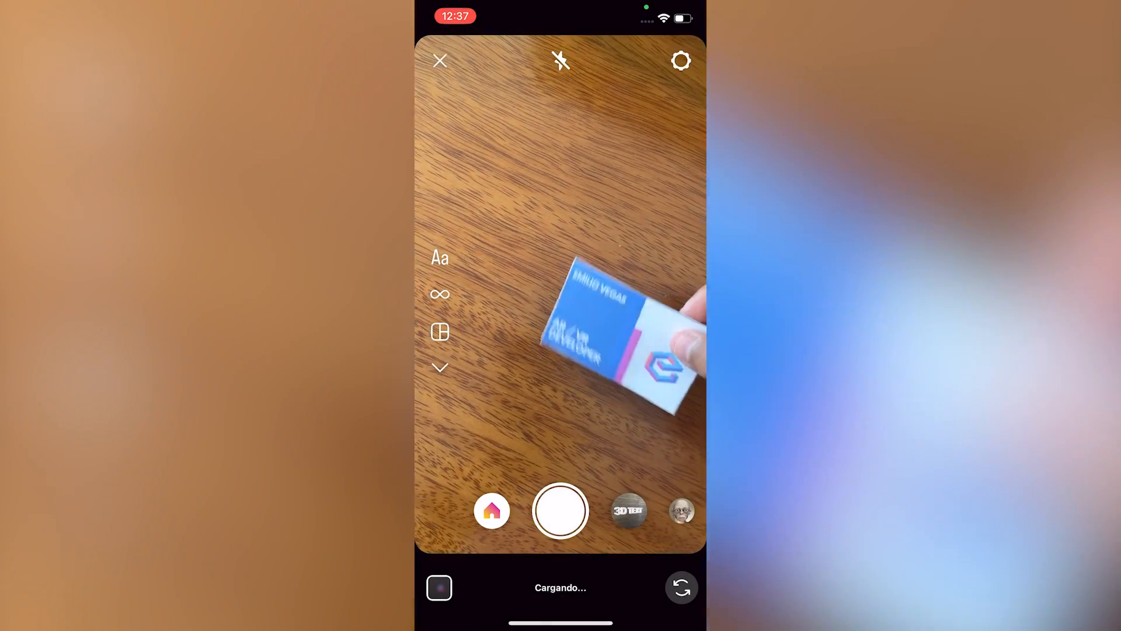